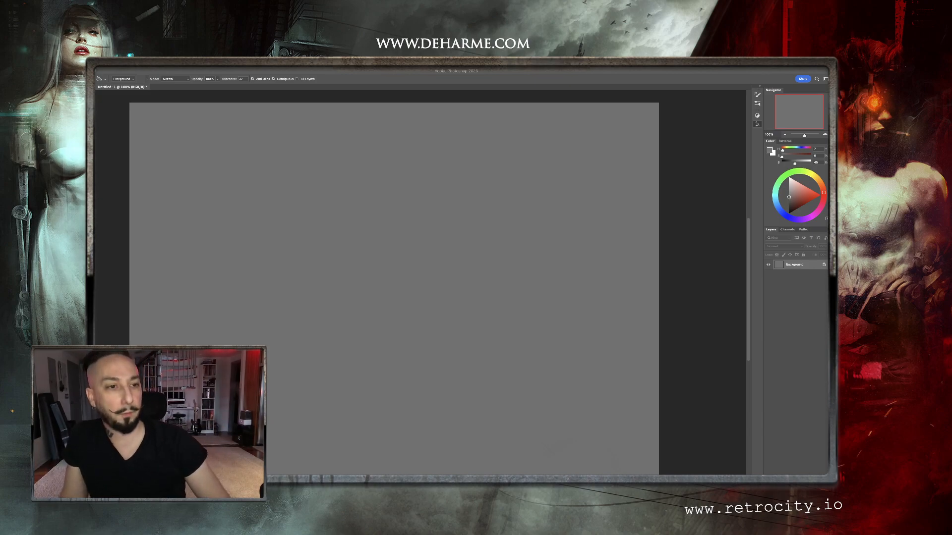
Add a new layer, reset the colours to black and white, and choose a soft brush from the Paint brush set
key("ctrl+shift+alt+n")
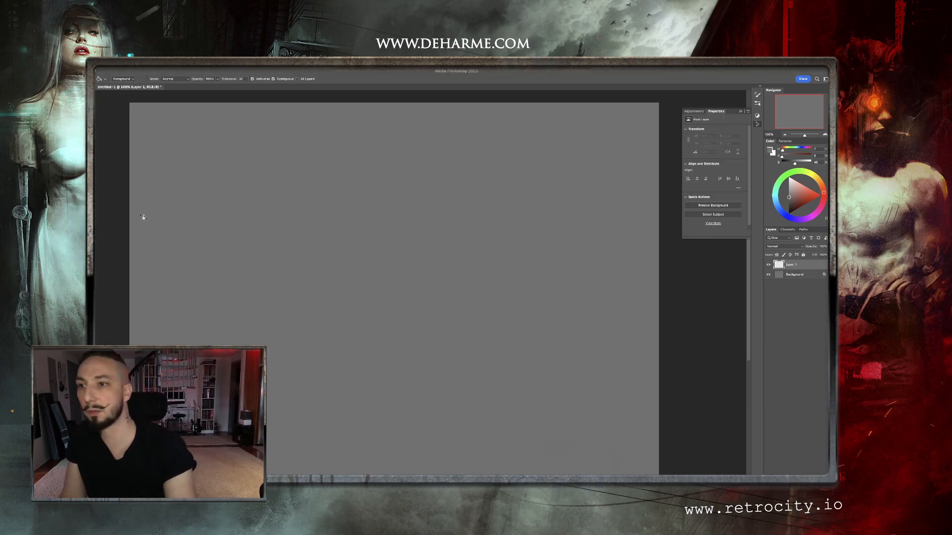
key("b")
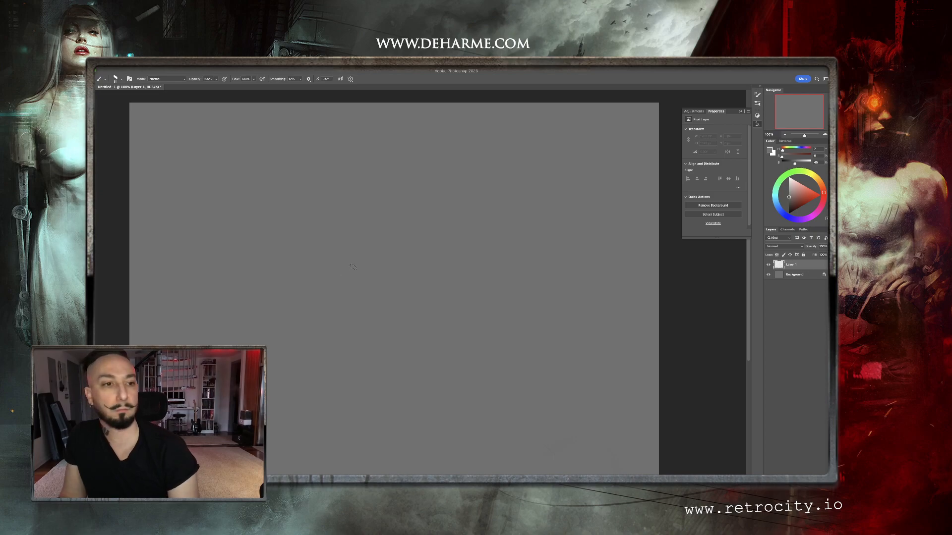
key("d")
right_click(370, 219)
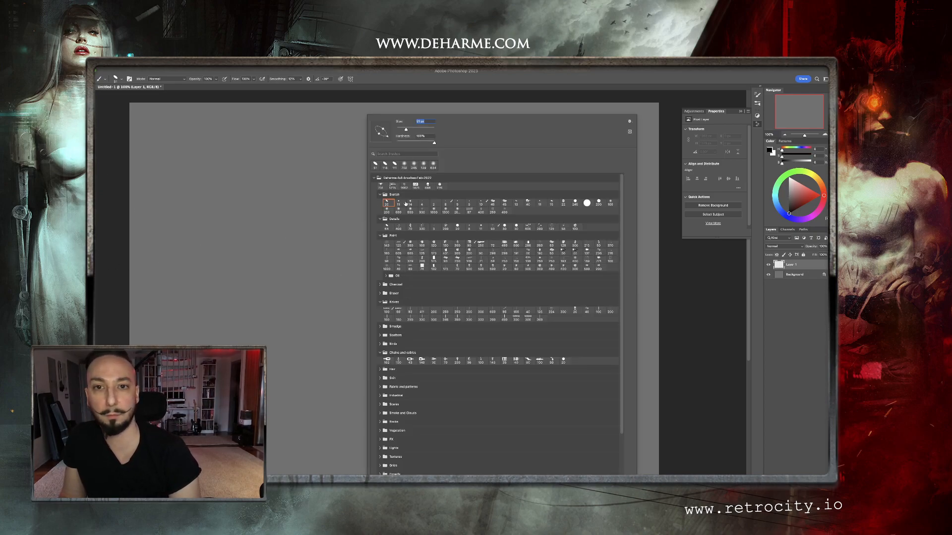
left_click(424, 245)
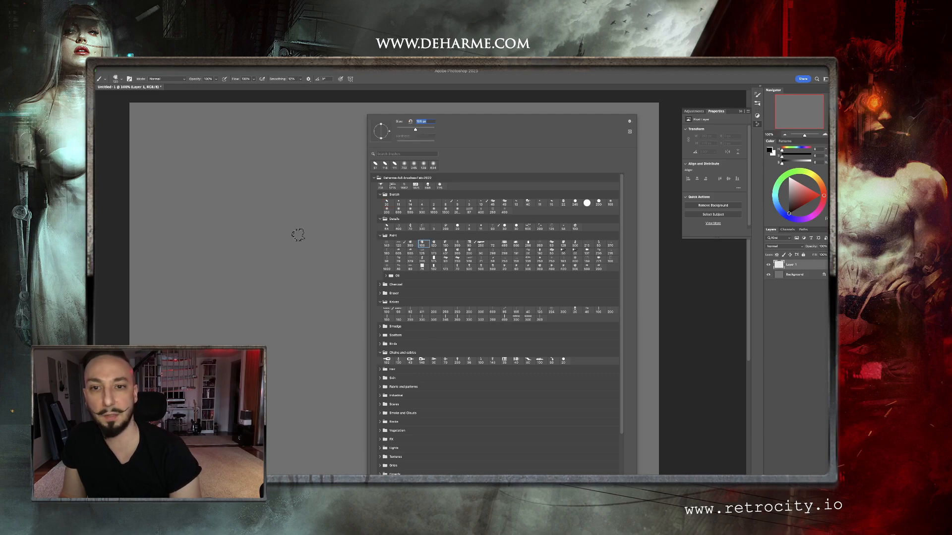
left_click(301, 231)
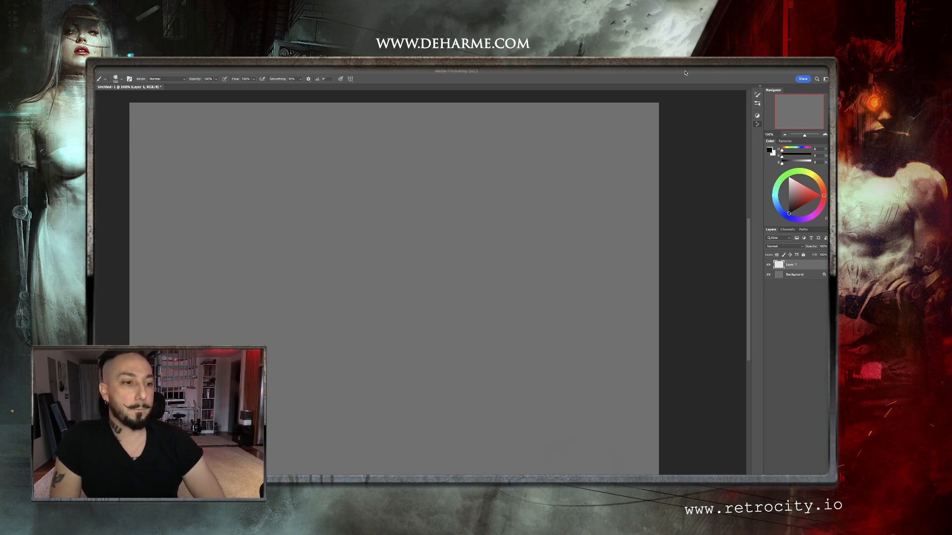
left_click(686, 73)
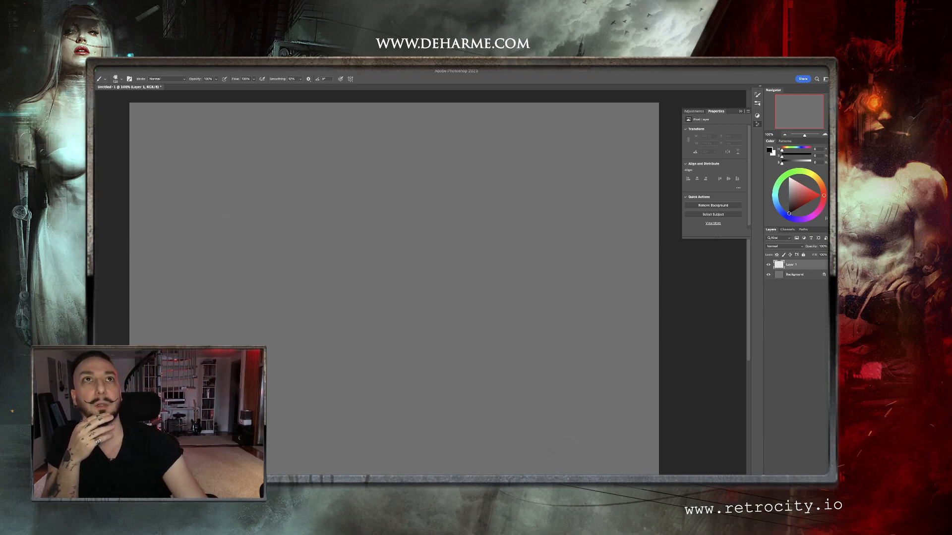
key("super+Tab")
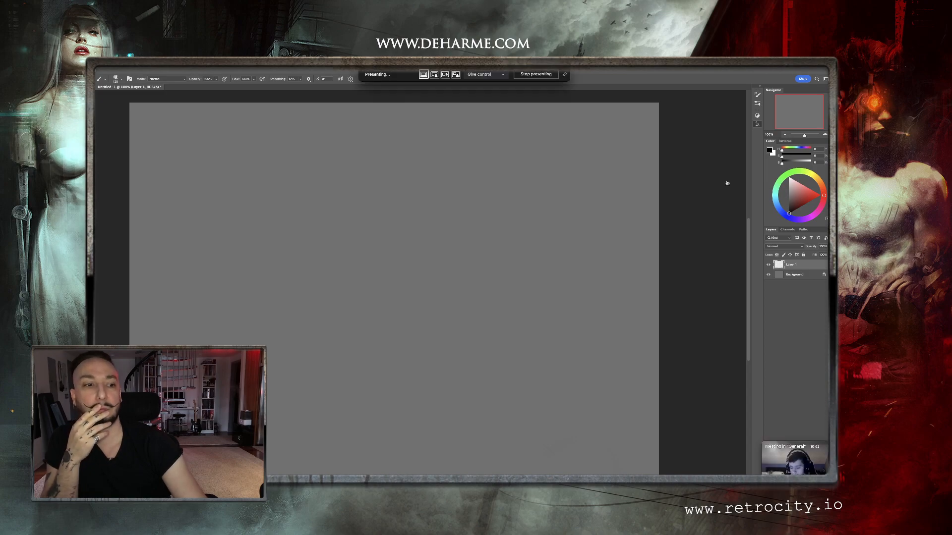
left_click(824, 448)
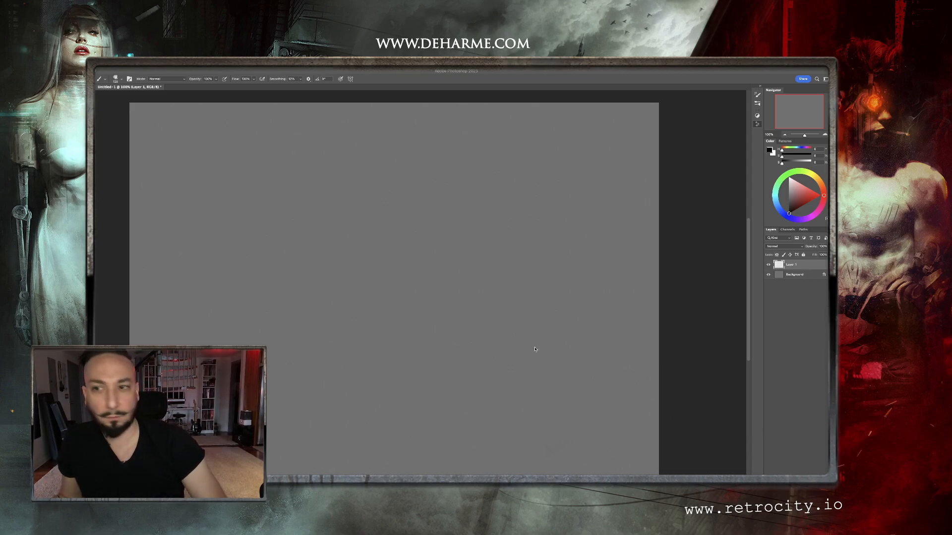
left_click(95, 167)
mouse_move(240, 213)
left_mouse_down()
mouse_move(261, 186)
mouse_move(287, 208)
left_mouse_up()
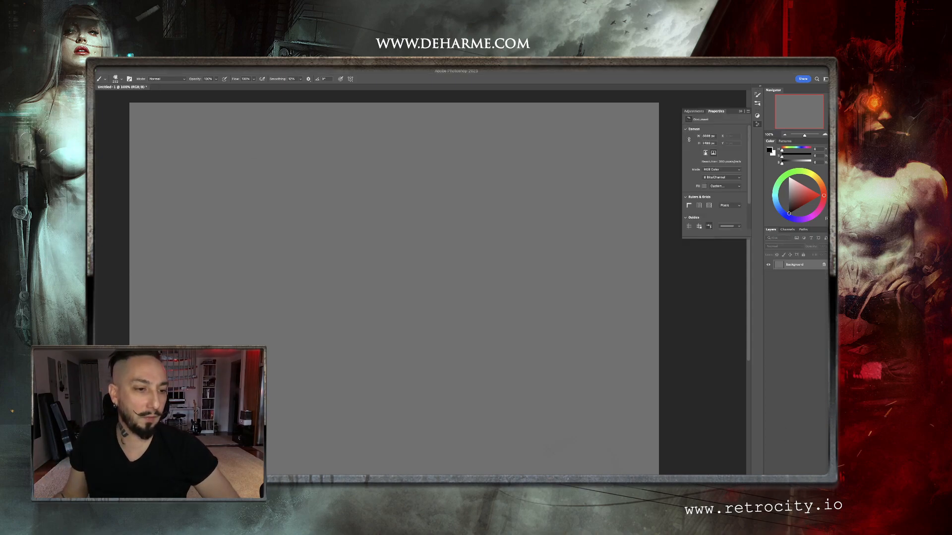
Add a new layer and paint a dark patch and a white patch side by side, softening them with sampled greys
key("alt+shift+super+n")
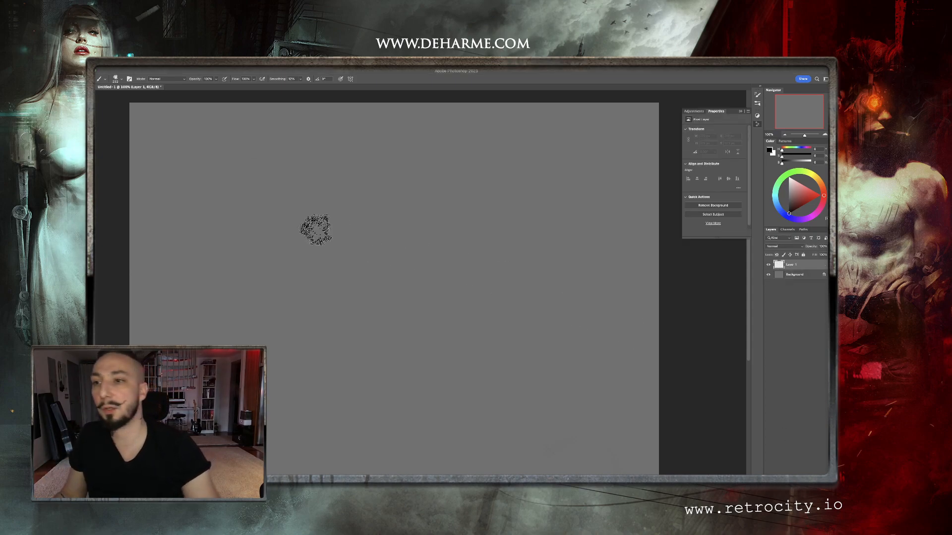
left_click_drag(291, 208, 263, 210)
mouse_move(202, 199)
left_mouse_down()
mouse_move(221, 204)
mouse_move(233, 193)
mouse_move(250, 158)
mouse_move(258, 183)
mouse_move(234, 213)
mouse_move(375, 185)
mouse_move(418, 201)
mouse_move(386, 181)
mouse_move(414, 182)
mouse_move(370, 188)
mouse_move(434, 197)
mouse_move(495, 191)
left_mouse_up()
key("x")
left_click(278, 178, "alt")
mouse_move(246, 201)
left_mouse_down()
mouse_move(199, 156)
mouse_move(216, 181)
mouse_move(204, 191)
mouse_move(262, 195)
left_mouse_up()
left_click(295, 189, "alt")
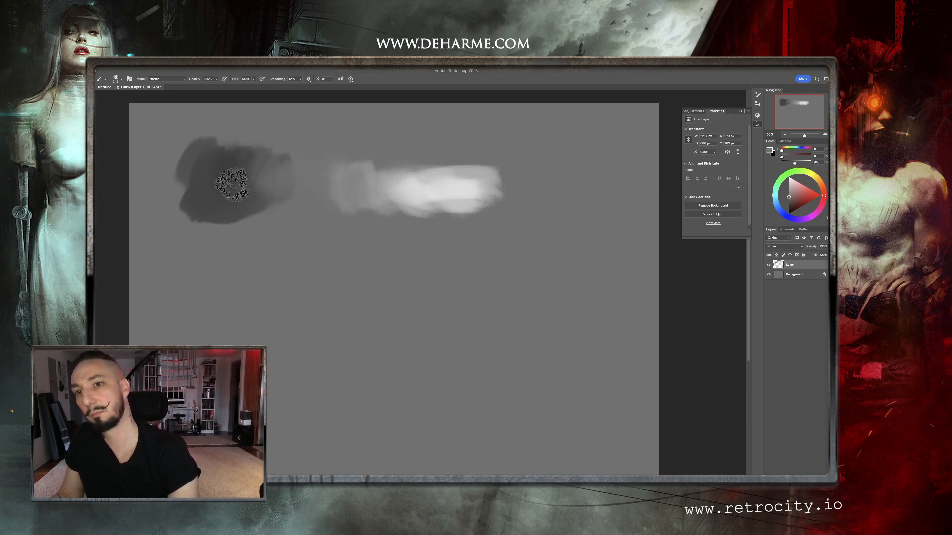
Make an elliptical marquee selection spanning the dark and white patches, and deselect it
key("m")
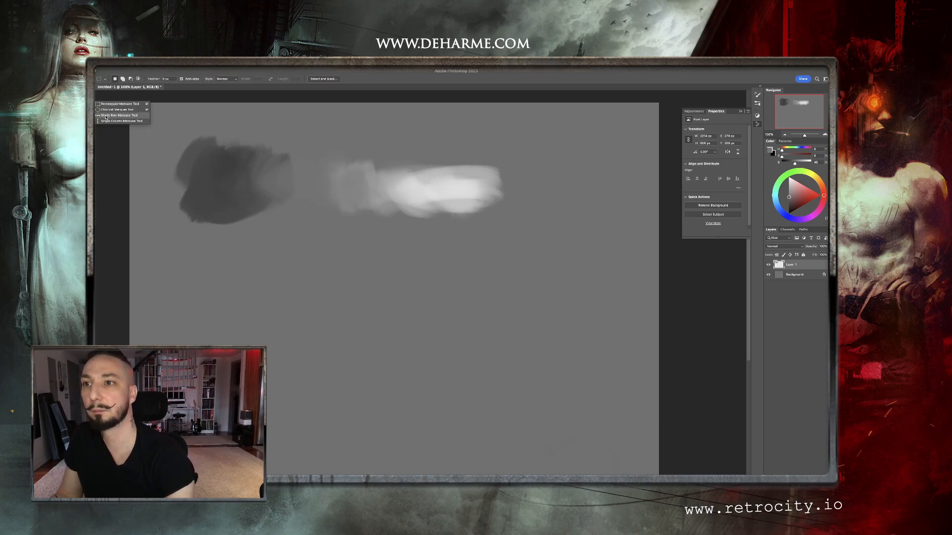
mouse_move(211, 166)
left_mouse_down()
mouse_move(347, 170)
mouse_move(466, 191)
mouse_move(453, 201)
left_mouse_up()
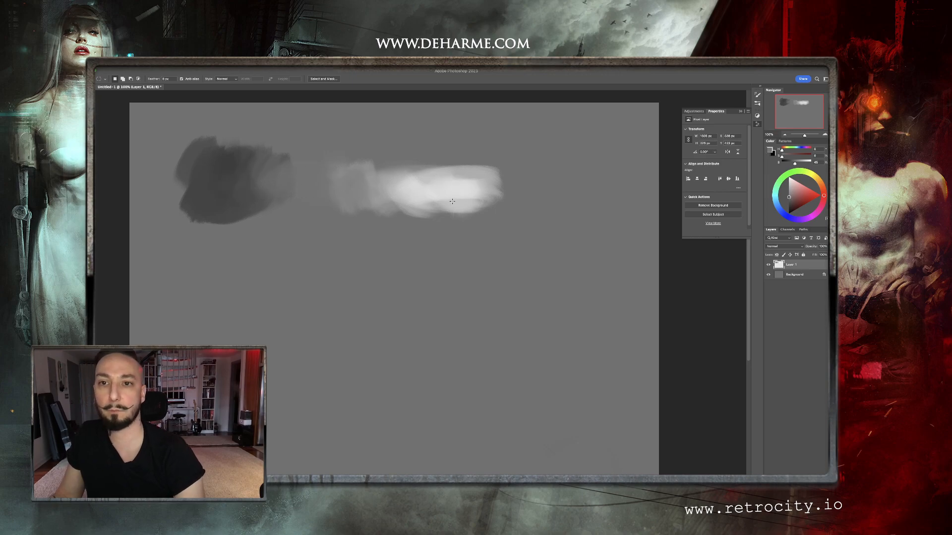
left_click(177, 67)
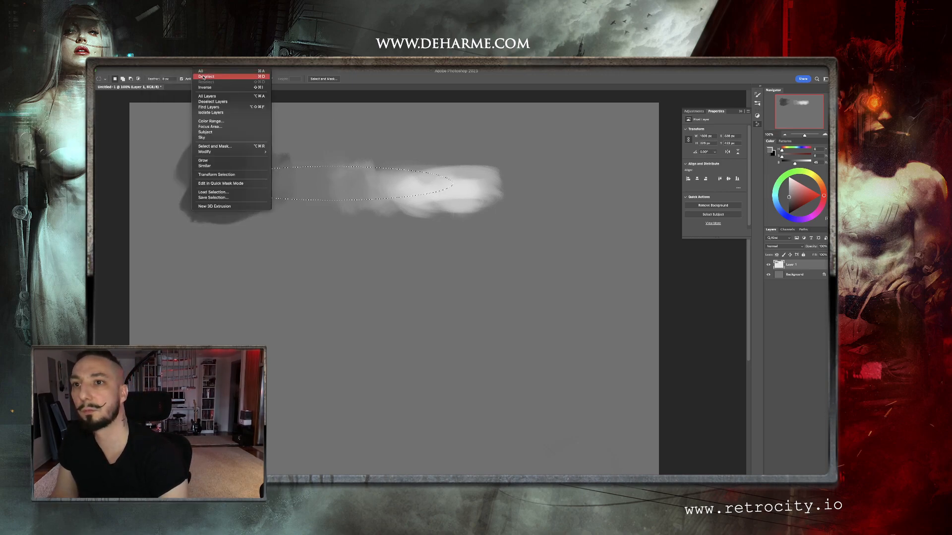
left_click(198, 76)
Clear all the painted strokes from the layer and remove the selection
key("super+a")
key("BackSpace")
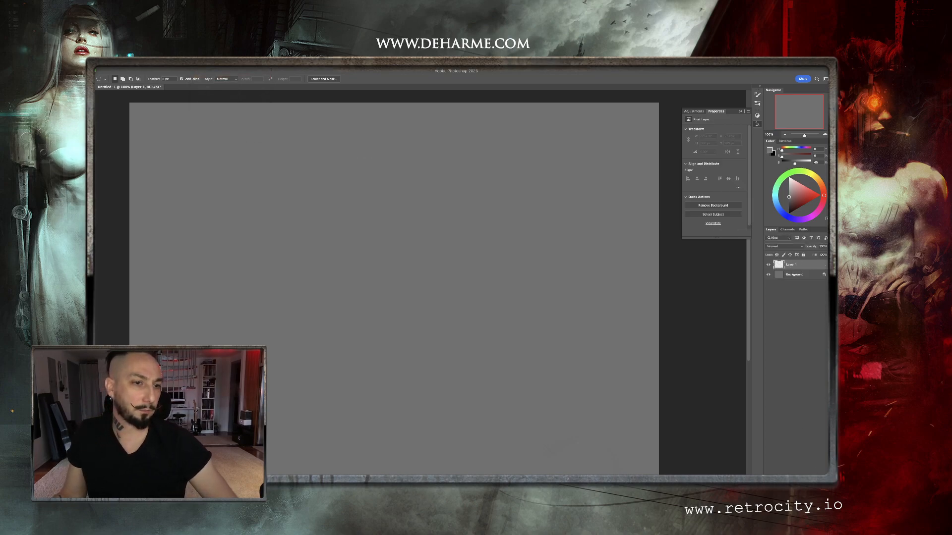
key("super+d")
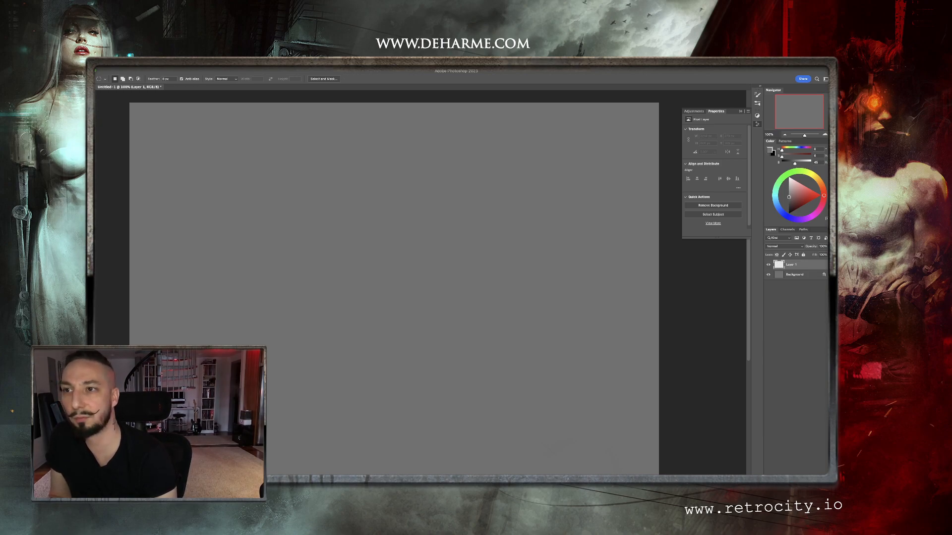
Choose the hard round brush from the Sketch brush set and enlarge it considerably
key("b")
right_click(325, 193)
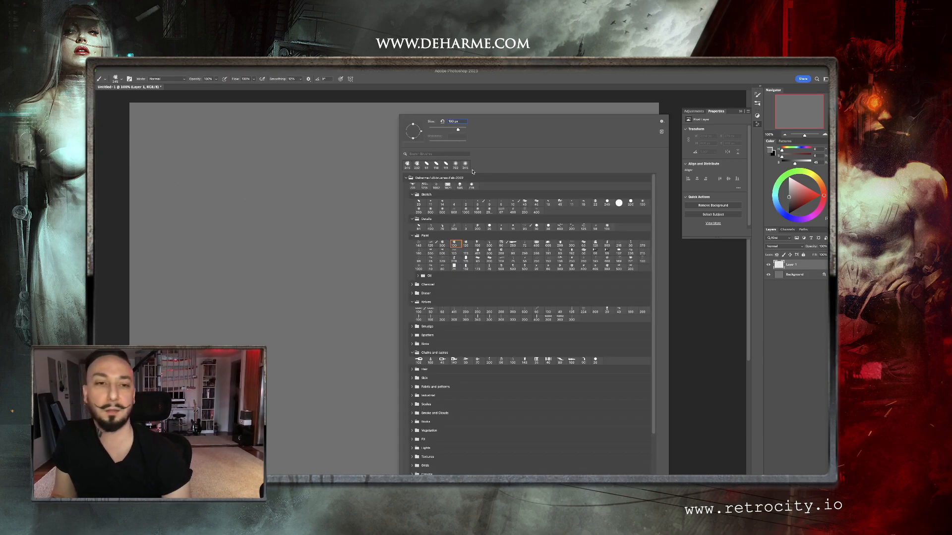
left_click(609, 196)
left_click(608, 203)
left_click_drag(277, 185, 392, 206)
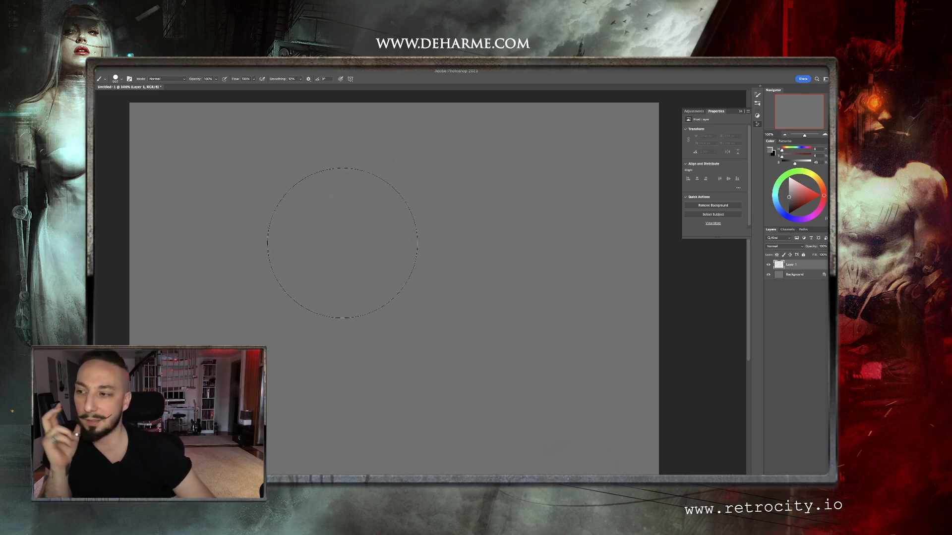
Enlarge the round brush further and stamp one solid black circle about 1150 px wide near the canvas centre
scroll(374, 253, "right", 1)
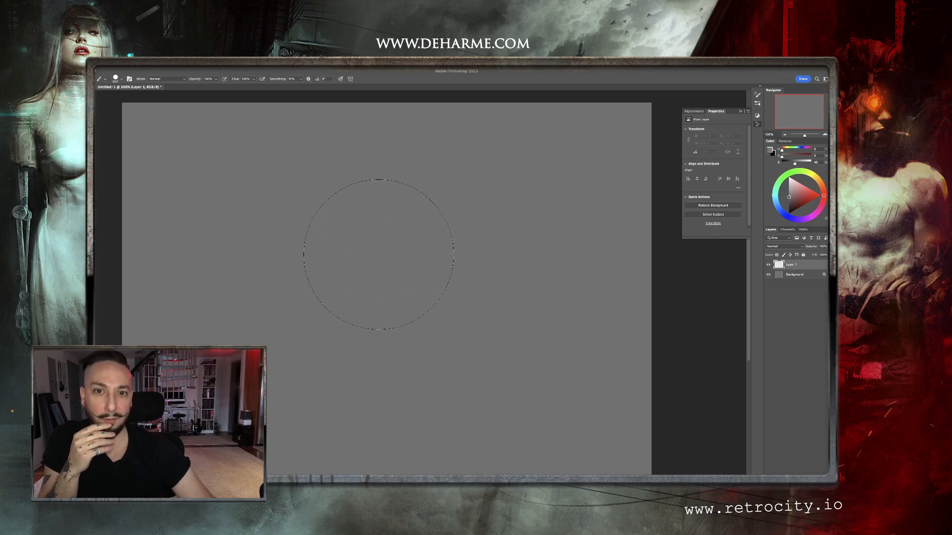
scroll(379, 254, "right", 1)
left_click(378, 254)
left_click_drag(386, 256, 403, 256)
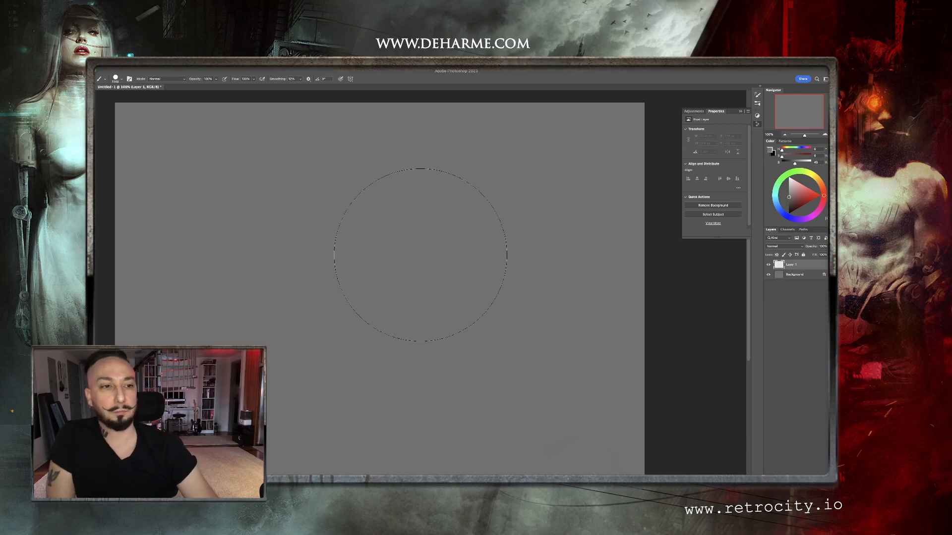
key("d")
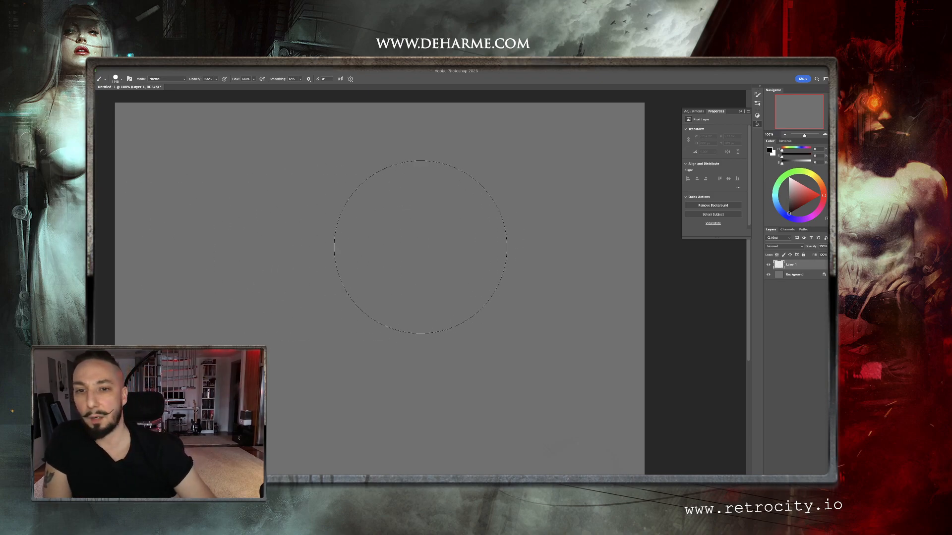
left_click(361, 253)
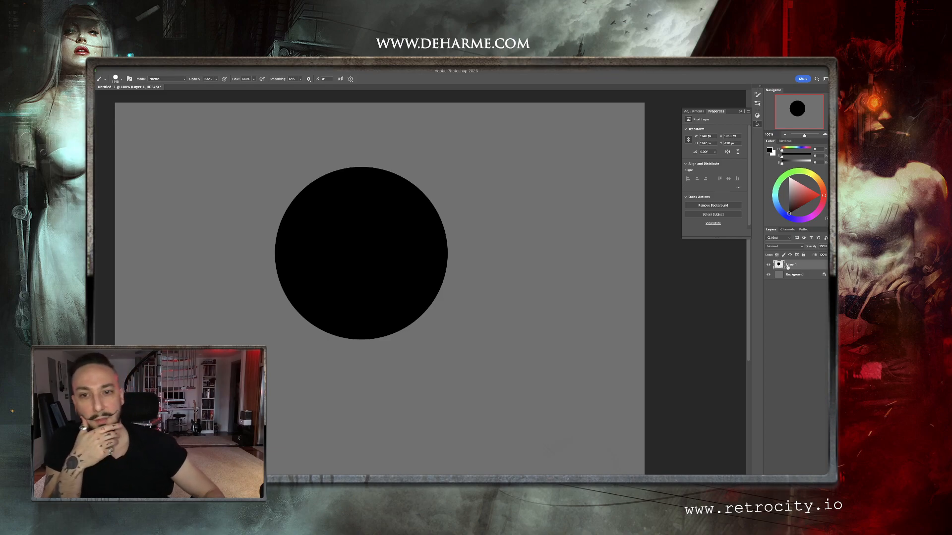
Add a new layer above the black circle and choose the first brush in the Sketch brush set
key("ctrl+shift+alt+n")
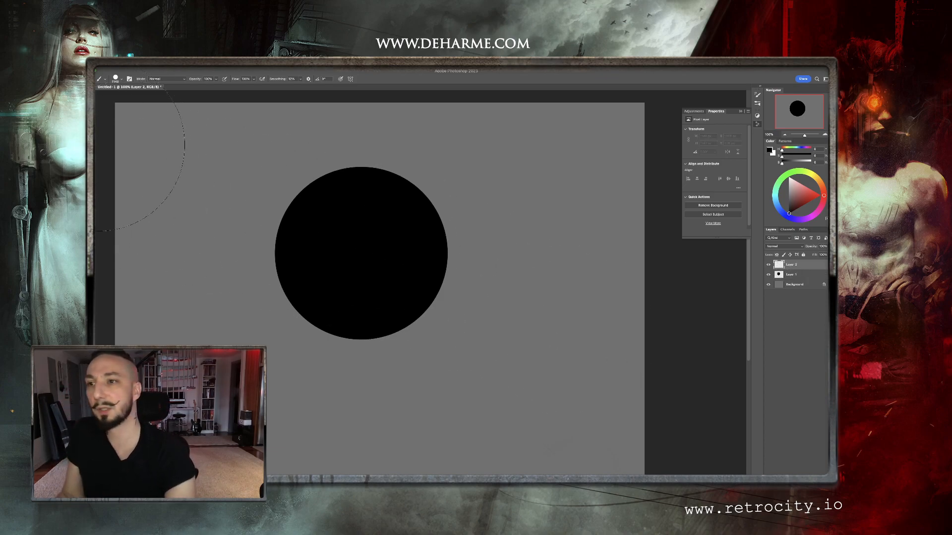
right_click(516, 192)
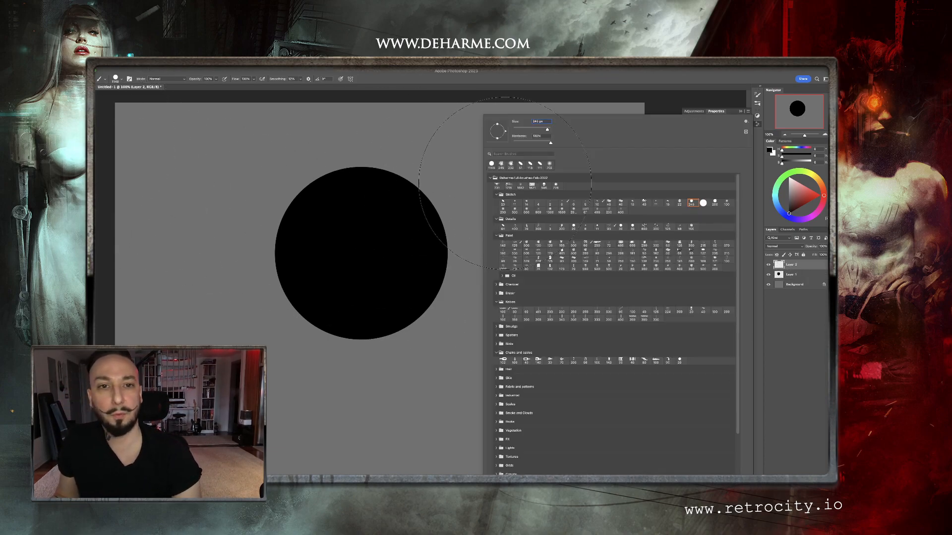
left_click(500, 202)
left_click_drag(458, 191, 460, 192)
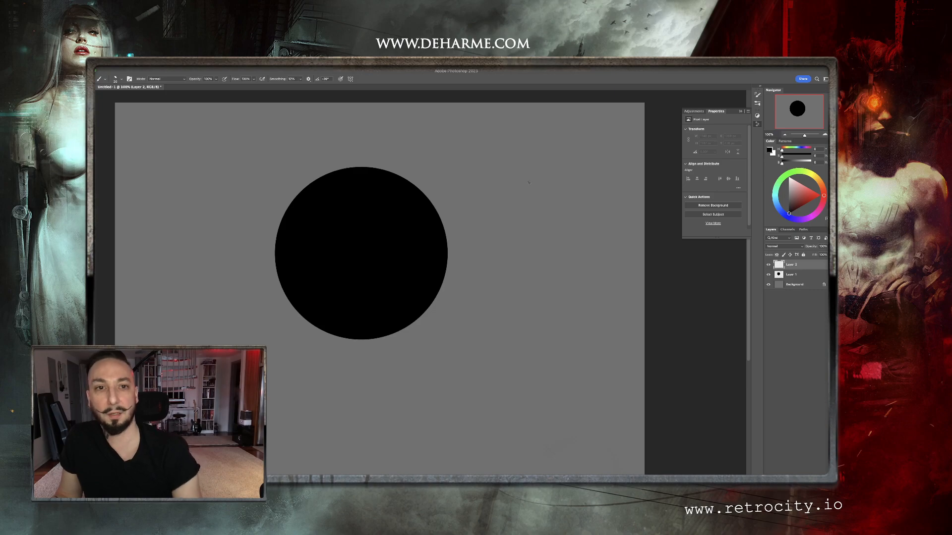
Try sketching a smaller circle freehand to the right of the black circle, and erase the attempt
mouse_move(487, 205)
left_mouse_down()
mouse_move(522, 172)
mouse_move(493, 265)
mouse_move(546, 286)
mouse_move(585, 267)
left_mouse_up()
left_click_drag(560, 295, 595, 193)
mouse_move(519, 169)
left_mouse_down()
mouse_move(558, 167)
mouse_move(601, 198)
left_mouse_up()
mouse_move(562, 168)
left_mouse_down()
mouse_move(604, 233)
mouse_move(560, 286)
mouse_move(595, 269)
mouse_move(604, 236)
left_mouse_up()
mouse_move(527, 160)
left_mouse_down()
mouse_move(543, 172)
mouse_move(514, 168)
mouse_move(487, 202)
left_mouse_up()
left_click_drag(492, 191, 479, 235)
mouse_move(492, 202)
left_mouse_down()
mouse_move(480, 253)
mouse_move(487, 259)
left_mouse_up()
mouse_move(505, 184)
left_mouse_down()
mouse_move(490, 223)
mouse_move(488, 194)
left_mouse_up()
mouse_move(536, 161)
left_mouse_down()
mouse_move(510, 178)
mouse_move(520, 172)
left_mouse_up()
key("Delete")
left_click(815, 478)
Stamp a smaller black circle about 700 px wide with the hard round brush beside the large one, and undo it
right_click(510, 184)
left_click(720, 204)
left_click_drag(458, 205, 492, 204)
left_click(551, 206)
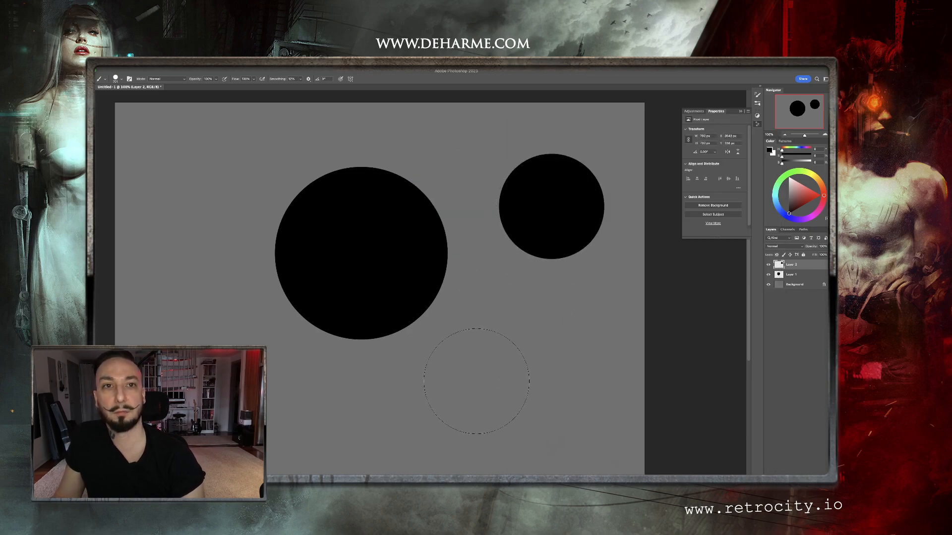
key("ctrl+z")
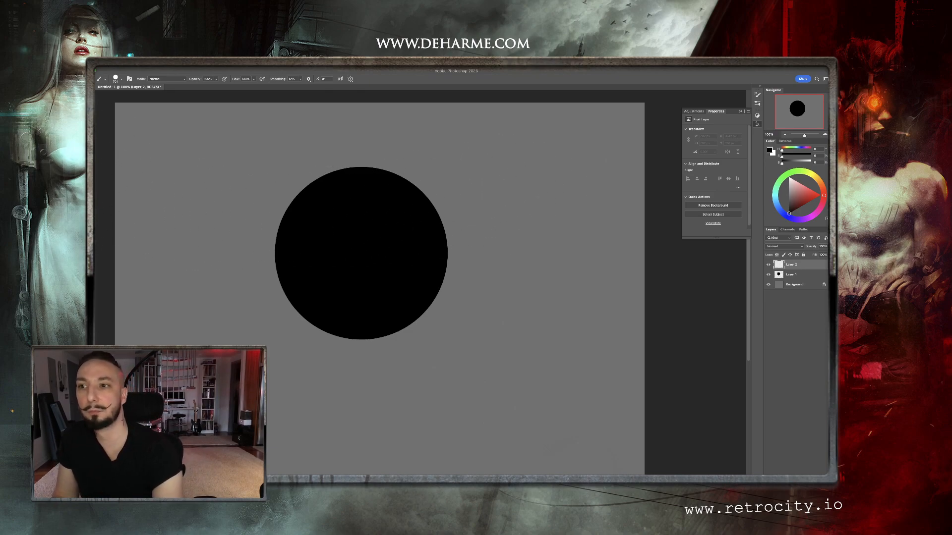
Choose the first Sketch brush again and rough in a smaller circle outline to the right of the black circle
right_click(505, 236)
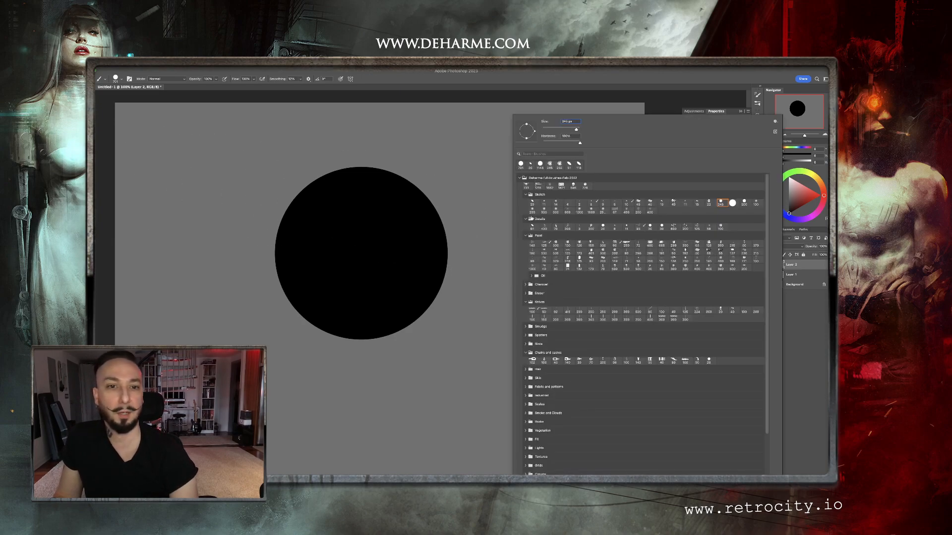
left_click(532, 203)
left_click(634, 75)
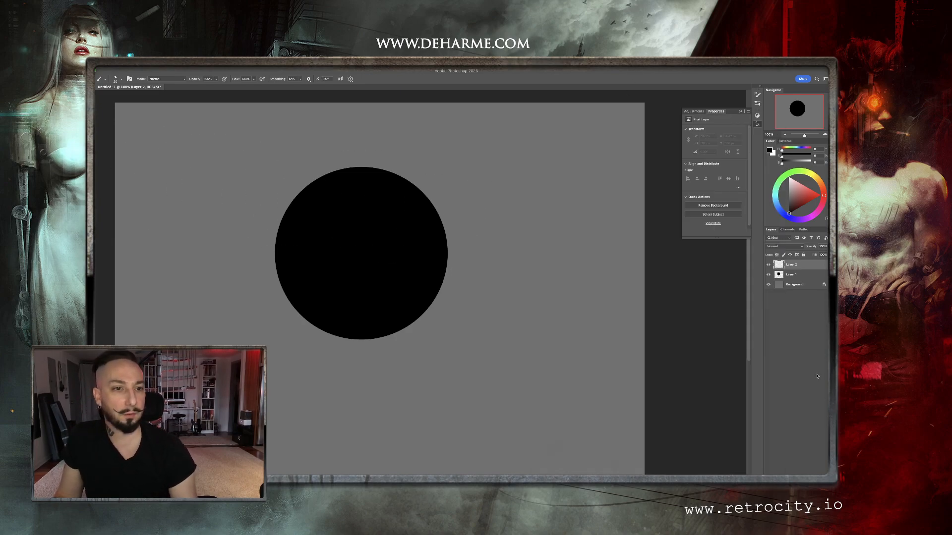
mouse_move(542, 188)
left_mouse_down()
mouse_move(504, 231)
mouse_move(533, 191)
mouse_move(529, 273)
mouse_move(507, 232)
mouse_move(540, 263)
mouse_move(541, 288)
mouse_move(518, 262)
mouse_move(593, 278)
mouse_move(559, 291)
mouse_move(585, 279)
mouse_move(595, 207)
mouse_move(541, 189)
mouse_move(559, 183)
mouse_move(542, 184)
mouse_move(589, 198)
mouse_move(568, 185)
mouse_move(612, 235)
mouse_move(581, 274)
mouse_move(556, 287)
mouse_move(609, 266)
left_mouse_up()
mouse_move(590, 285)
left_mouse_down()
mouse_move(613, 232)
mouse_move(589, 271)
left_mouse_up()
mouse_move(612, 226)
left_mouse_down()
mouse_move(596, 274)
mouse_move(608, 254)
mouse_move(571, 290)
left_mouse_up()
Refine the lower-right edge of the sketched circle with extra strokes in sampled tones
left_click(621, 242, "alt")
left_click_drag(620, 242, 628, 248)
mouse_move(614, 252)
left_mouse_down()
mouse_move(590, 285)
mouse_move(546, 285)
left_mouse_up()
left_click(595, 278, "alt")
mouse_move(578, 288)
left_mouse_down()
mouse_move(555, 293)
mouse_move(583, 283)
left_mouse_up()
Strengthen the sketched circle's outline and draw a small arrow between the circles pointing at the large black one
left_click_drag(532, 222, 529, 222)
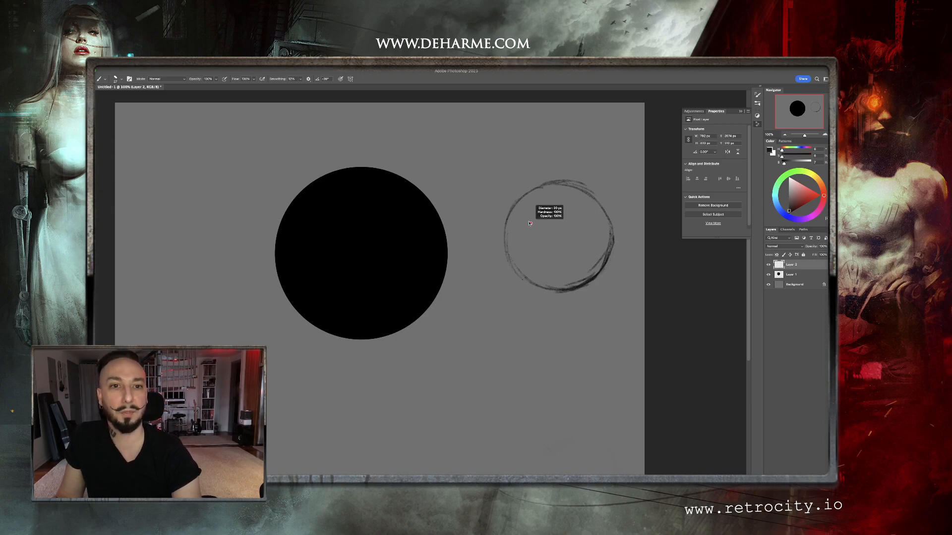
mouse_move(537, 189)
left_mouse_down()
mouse_move(562, 184)
mouse_move(599, 200)
mouse_move(613, 260)
left_mouse_up()
mouse_move(495, 204)
left_mouse_down()
mouse_move(462, 221)
mouse_move(471, 222)
left_mouse_up()
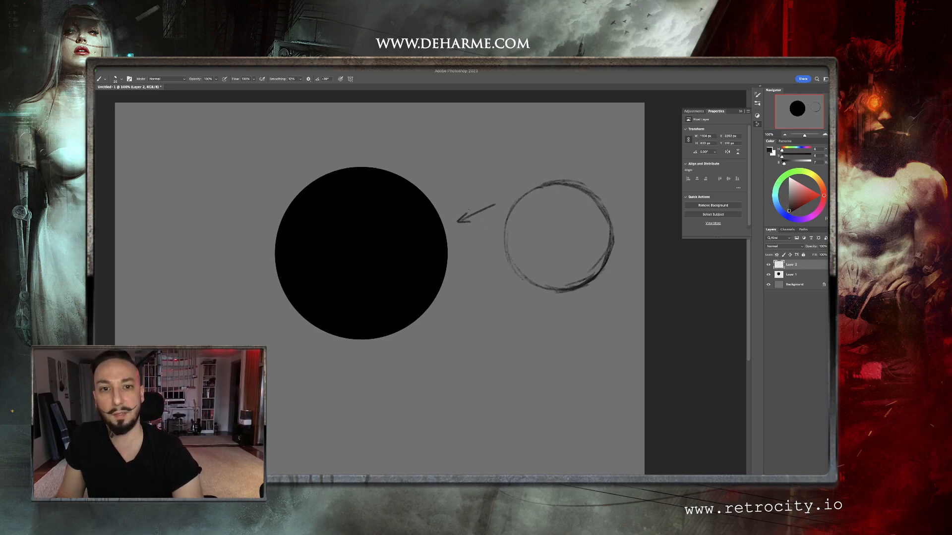
Fill the inside of the sketched circle with dark textured strokes using a larger brush
mouse_move(543, 187)
left_mouse_down()
mouse_move(522, 200)
mouse_move(505, 238)
left_mouse_up()
mouse_move(529, 202)
left_mouse_down()
mouse_move(555, 192)
mouse_move(508, 233)
mouse_move(504, 254)
mouse_move(516, 277)
mouse_move(566, 285)
left_mouse_up()
left_click_drag(549, 221, 559, 221)
mouse_move(556, 192)
left_mouse_down()
mouse_move(529, 231)
mouse_move(557, 192)
mouse_move(575, 194)
mouse_move(543, 239)
mouse_move(548, 265)
mouse_move(532, 205)
mouse_move(581, 229)
mouse_move(584, 277)
mouse_move(597, 210)
mouse_move(575, 244)
mouse_move(536, 265)
mouse_move(573, 216)
mouse_move(557, 211)
mouse_move(539, 231)
mouse_move(548, 272)
mouse_move(584, 237)
left_mouse_up()
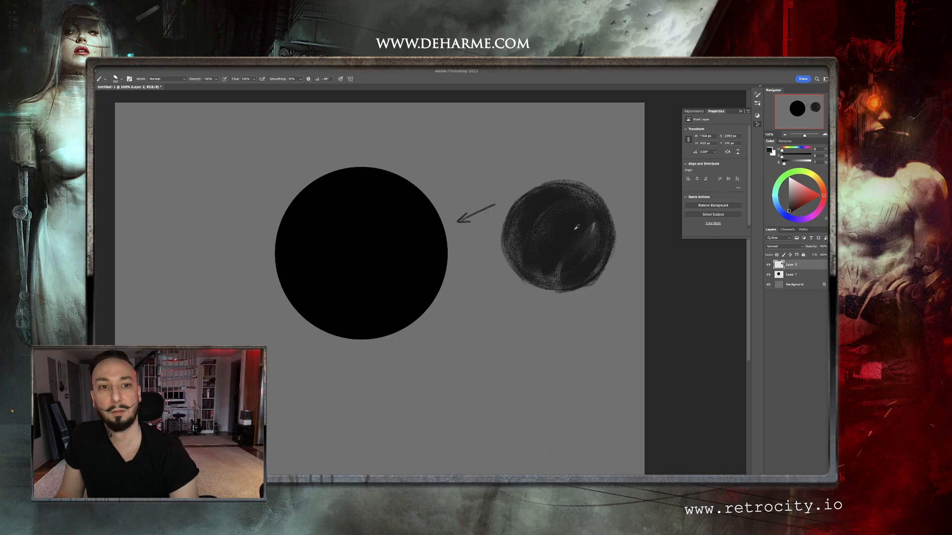
mouse_move(549, 191)
left_mouse_down()
mouse_move(584, 198)
mouse_move(579, 218)
left_mouse_up()
left_click_drag(568, 177, 551, 169)
key("super+z")
left_click_drag(534, 178, 560, 175)
key("super+z")
Sample the background grey and paint around the dark sketched disc to clean up its edge
left_click(538, 177, "alt")
mouse_move(547, 181)
left_mouse_down()
mouse_move(598, 183)
mouse_move(571, 179)
mouse_move(615, 204)
mouse_move(615, 173)
mouse_move(607, 198)
mouse_move(592, 190)
mouse_move(634, 265)
mouse_move(605, 197)
mouse_move(627, 252)
mouse_move(612, 207)
mouse_move(616, 269)
left_mouse_up()
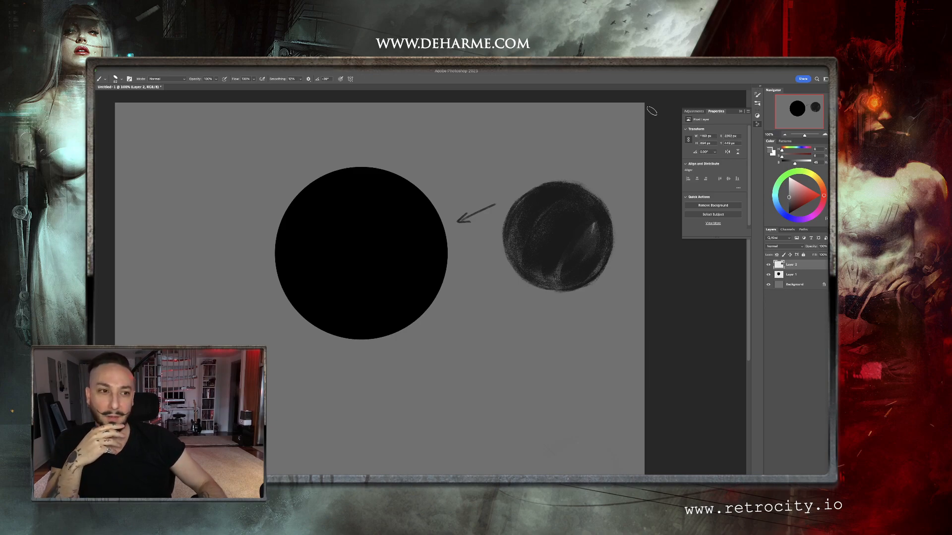
Select the sketched disc with a circular marquee, copy it to a new layer, and hide the original sketch layer
key("m")
left_click_drag(560, 236, 619, 295)
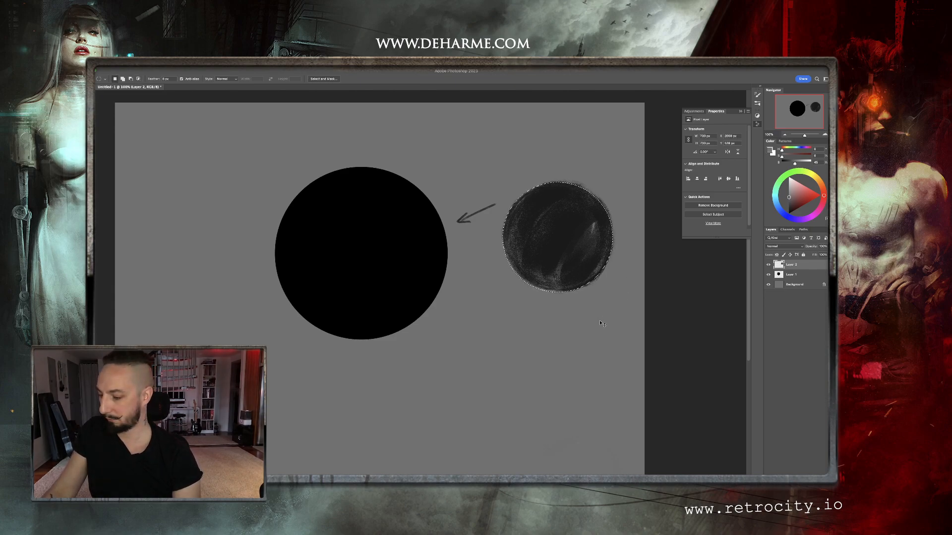
key("ctrl+j")
left_click(768, 275)
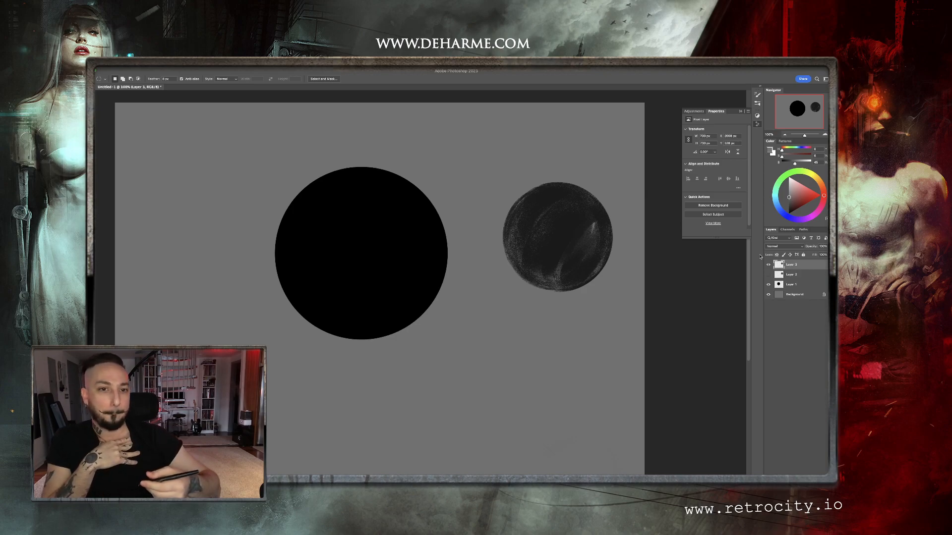
Hide the copied sketched disc and enlarge the black circle, shifting it toward the middle of the canvas
left_click(770, 265)
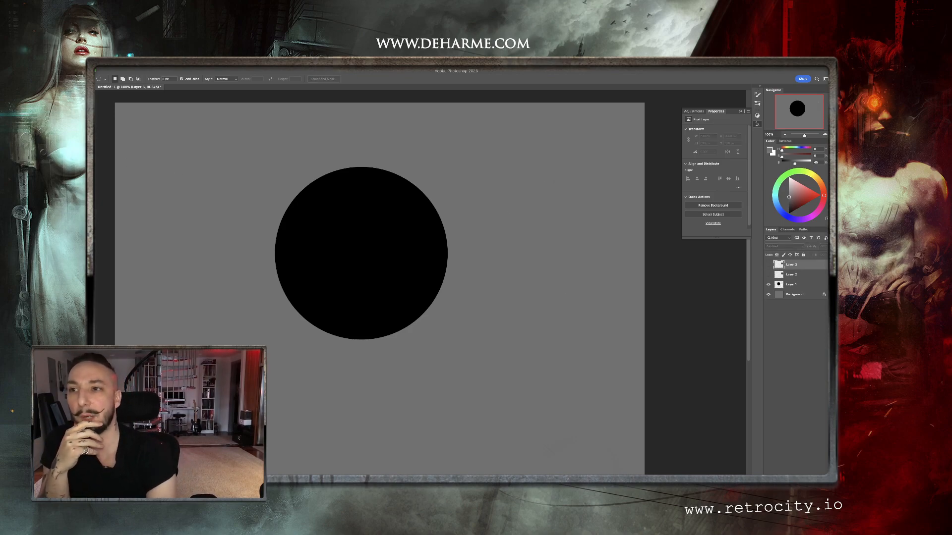
key("v")
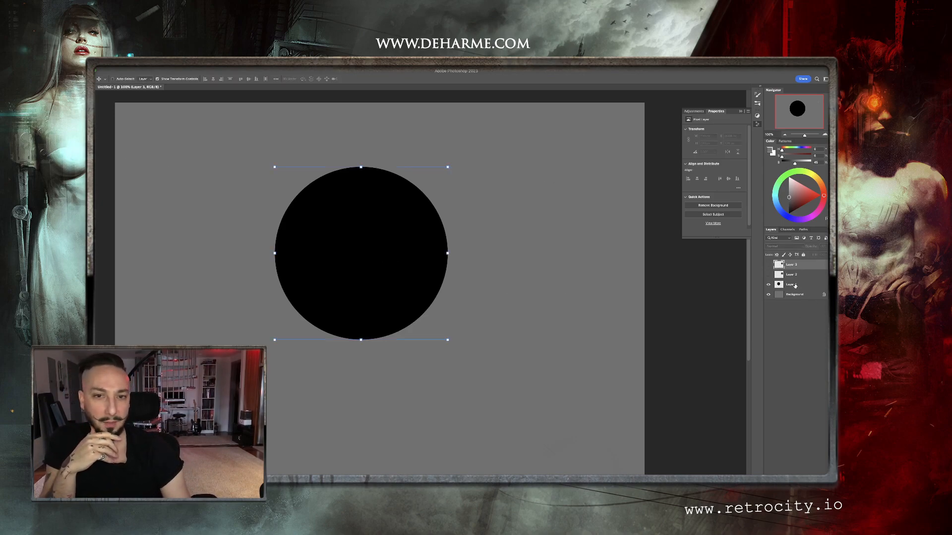
left_click(796, 285)
mouse_move(449, 340)
left_mouse_down()
mouse_move(483, 376)
mouse_move(447, 341)
left_mouse_up()
key("Return")
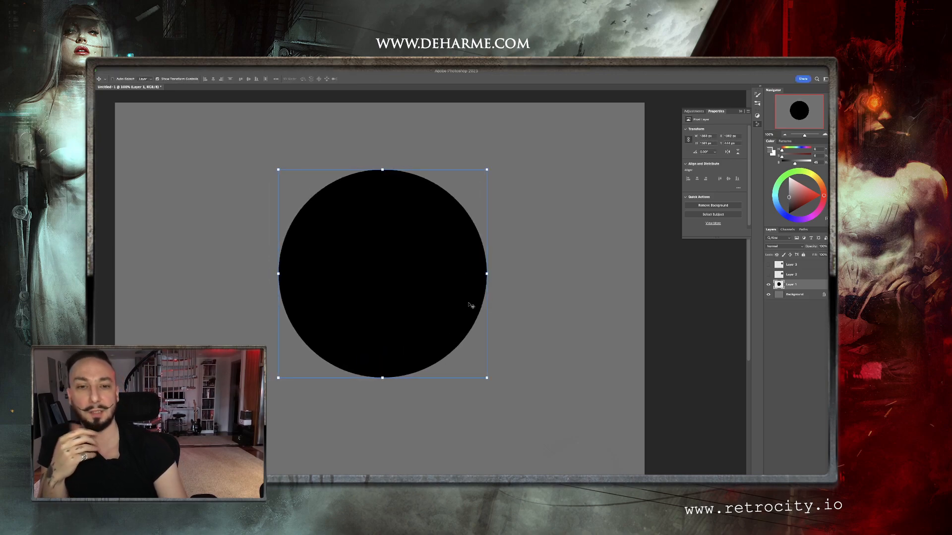
Add a new layer above the black circle and set up a very large white soft brush with 0% hardness
key("b")
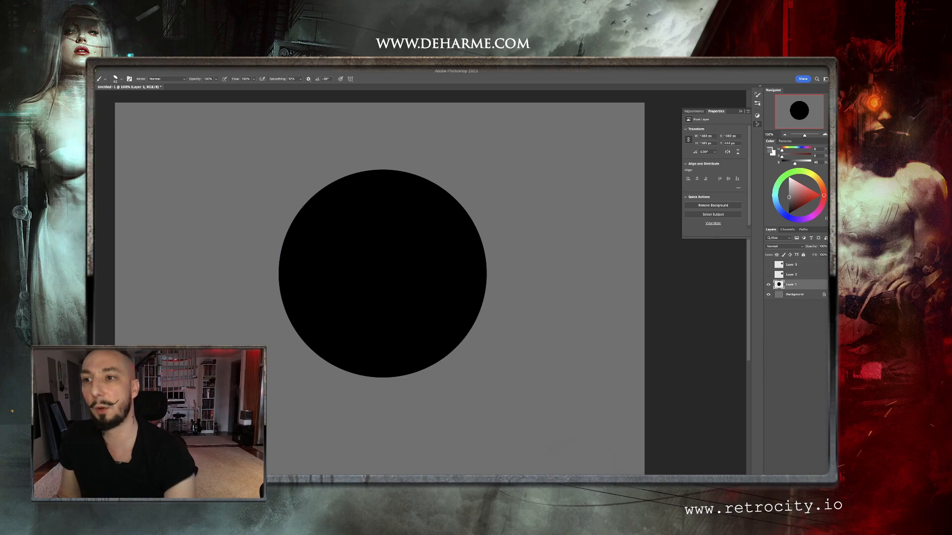
key("ctrl+shift+alt+n")
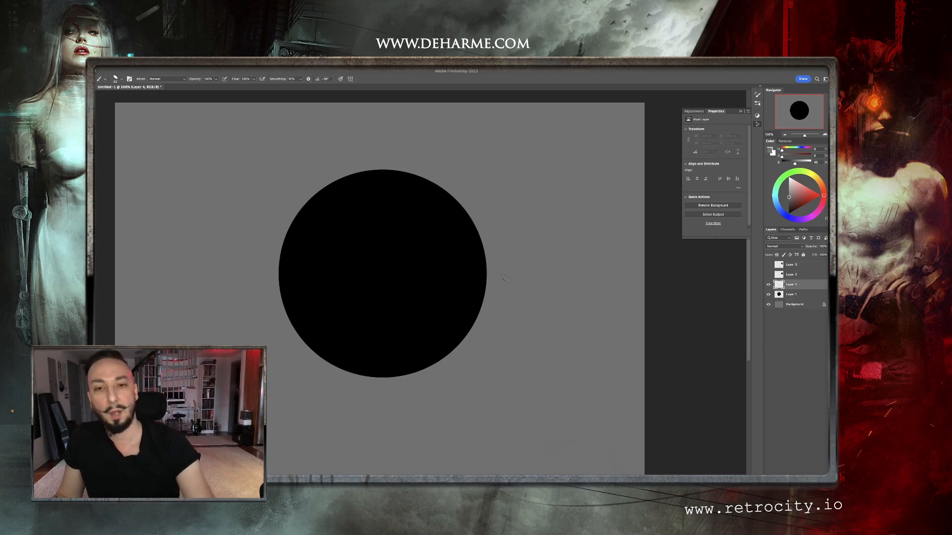
right_click(518, 219)
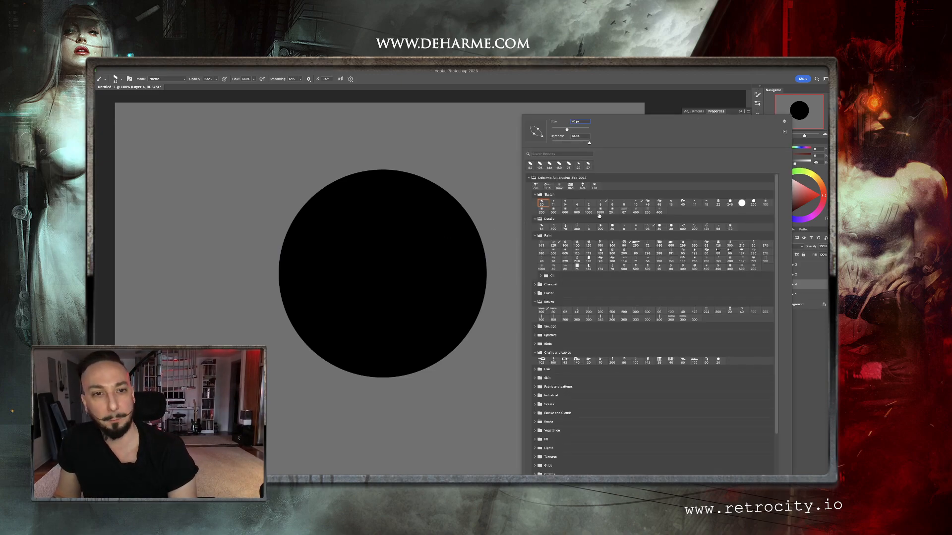
left_click(599, 215)
left_click_drag(358, 246, 319, 239)
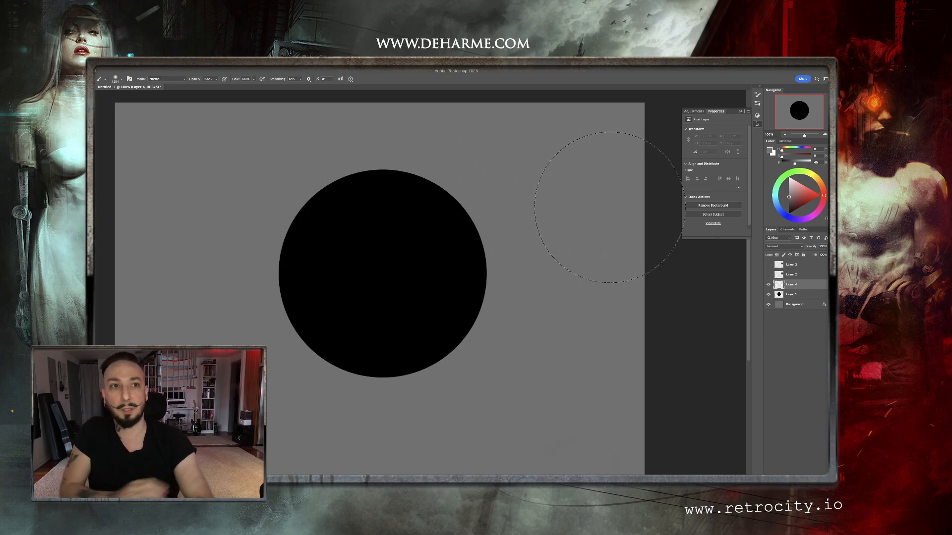
left_click(420, 249)
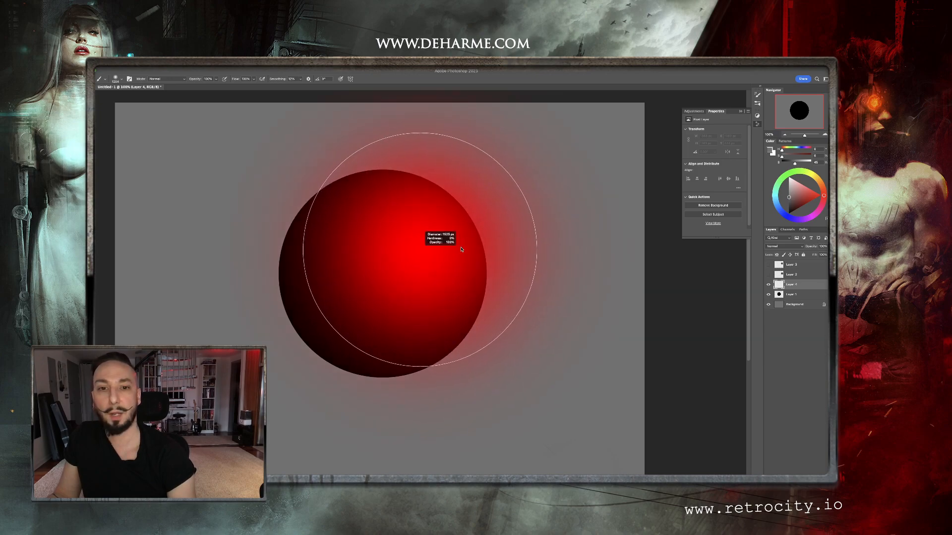
key("ctrl+z")
key("x")
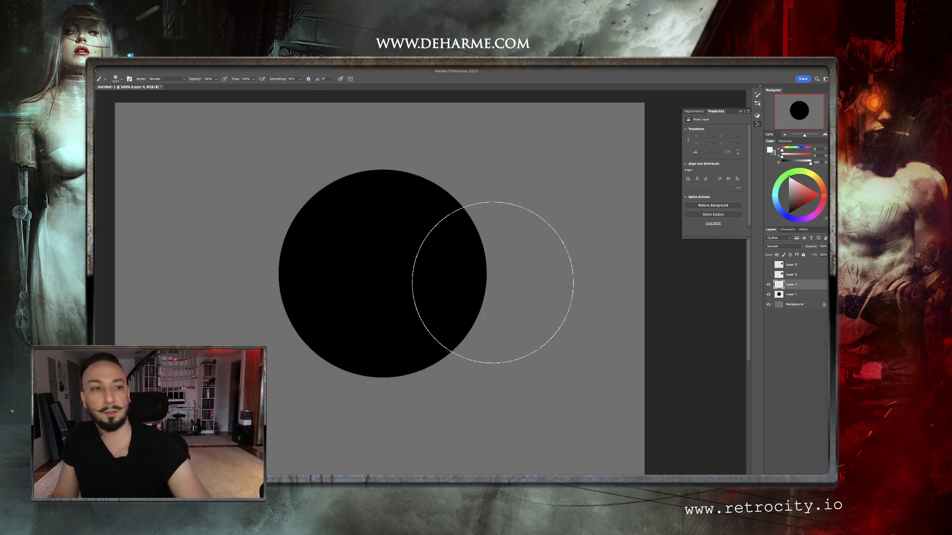
Clip the new layer to the black circle and paint a soft white highlight on the circle's upper-left area
left_click(800, 289, "alt")
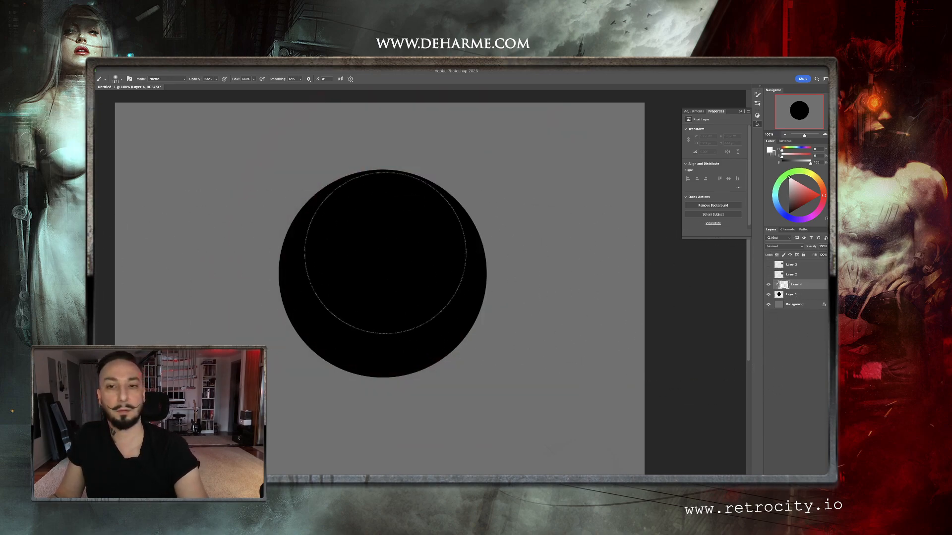
mouse_move(361, 246)
left_mouse_down()
mouse_move(397, 256)
mouse_move(360, 251)
left_mouse_up()
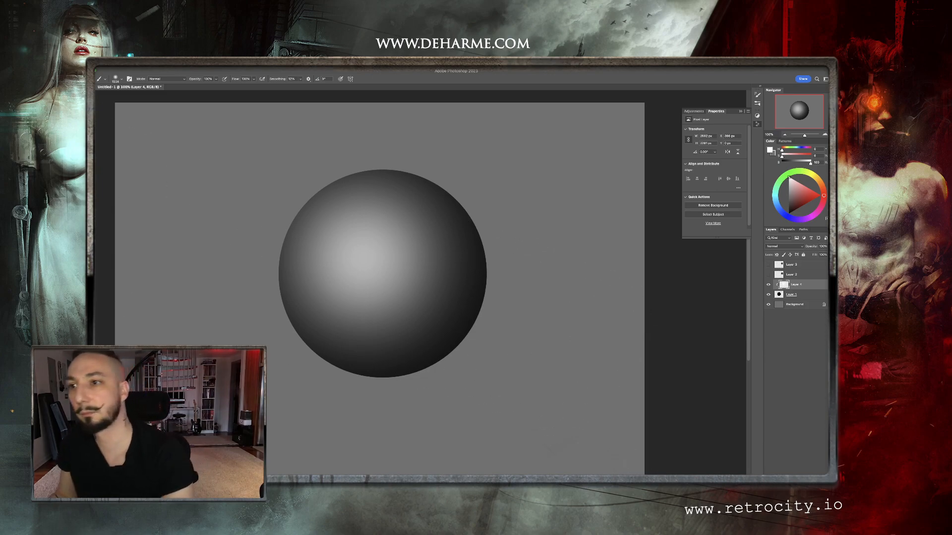
left_click_drag(442, 279, 268, 228)
left_click_drag(357, 249, 366, 242)
Add another layer above the highlight layer and clip it to the black circle
left_click(816, 477)
left_click(802, 289, "alt")
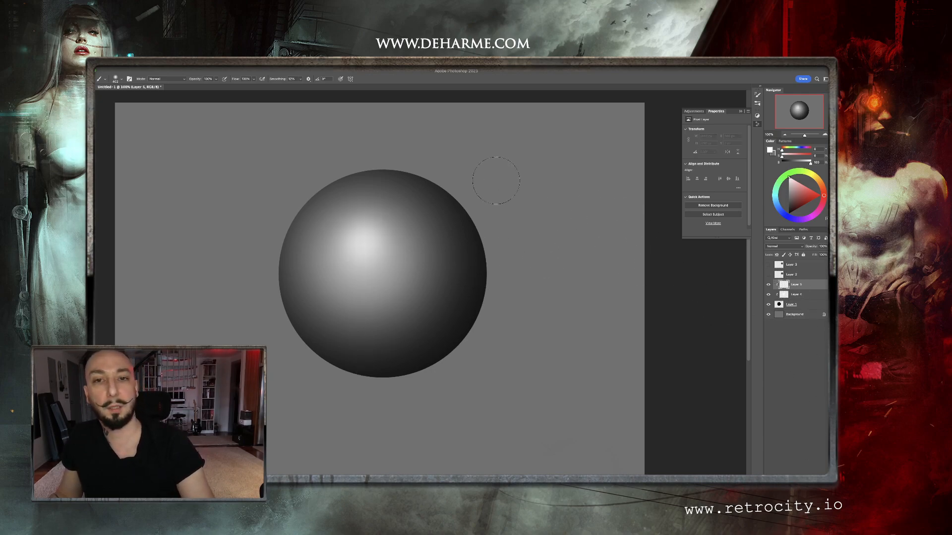
Try painting a white rim light along the sphere's lower-right edge and thinning it with the eraser
mouse_move(429, 163)
left_mouse_down()
mouse_move(510, 287)
mouse_move(411, 392)
left_mouse_up()
mouse_move(303, 382)
left_mouse_down()
mouse_move(386, 387)
mouse_move(537, 310)
mouse_move(545, 268)
left_mouse_up()
mouse_move(380, 402)
left_mouse_down()
mouse_move(506, 314)
mouse_move(458, 369)
mouse_move(493, 321)
mouse_move(474, 177)
mouse_move(462, 171)
mouse_move(466, 411)
left_mouse_up()
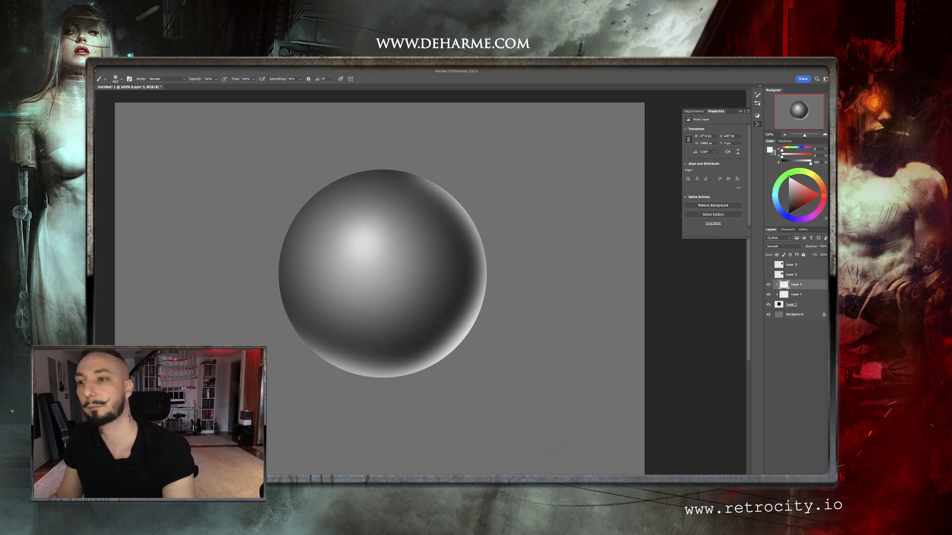
key("e")
left_click_drag(460, 206, 472, 206)
mouse_move(383, 189)
left_mouse_down()
mouse_move(437, 242)
mouse_move(452, 220)
left_mouse_up()
mouse_move(390, 300)
left_mouse_down()
mouse_move(404, 343)
mouse_move(259, 289)
mouse_move(355, 341)
mouse_move(344, 295)
mouse_move(431, 326)
mouse_move(349, 338)
mouse_move(475, 247)
mouse_move(437, 202)
mouse_move(404, 369)
mouse_move(263, 337)
left_mouse_up()
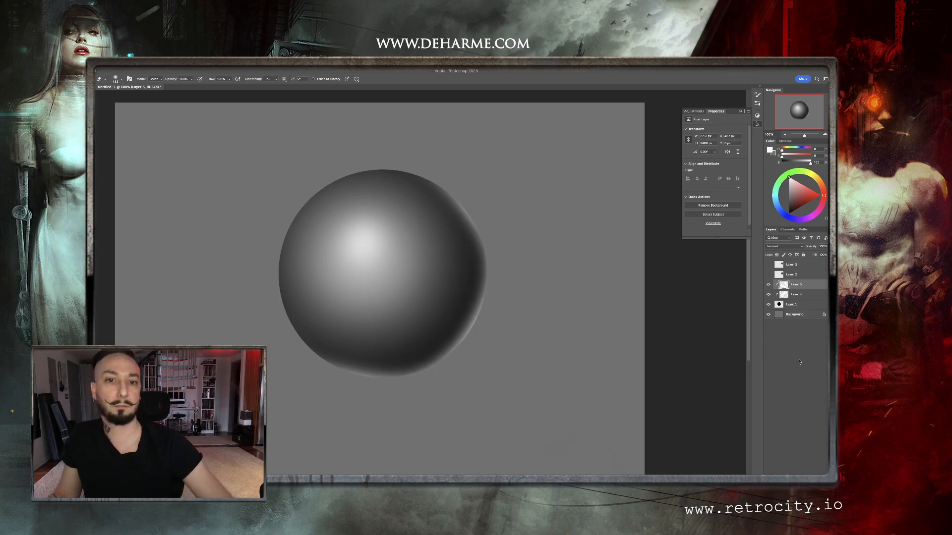
mouse_move(332, 384)
left_mouse_down()
mouse_move(395, 391)
mouse_move(496, 248)
mouse_move(451, 367)
mouse_move(327, 379)
left_mouse_up()
Paint a soft white rim light along the sphere's right and lower edges with a slightly larger brush
key("b")
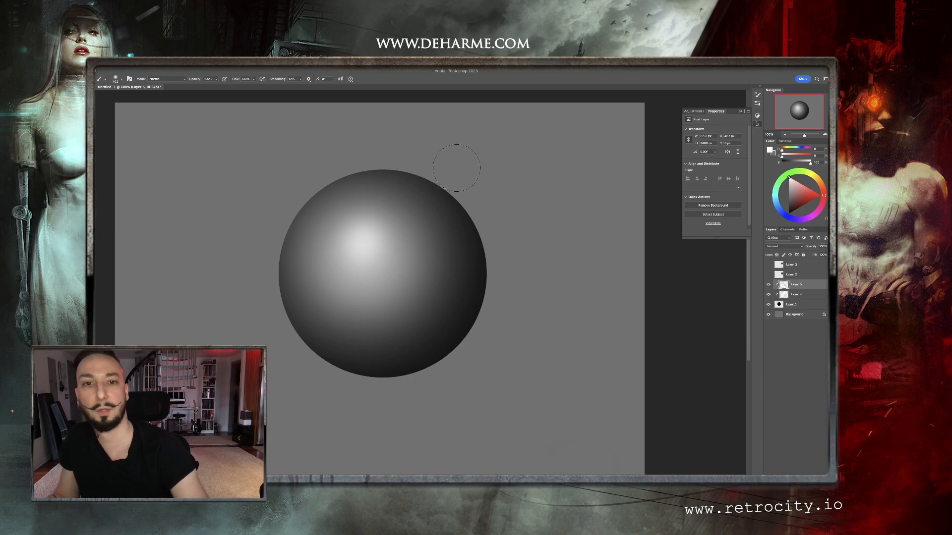
mouse_move(427, 148)
left_mouse_down("ctrl+alt")
mouse_move(448, 161)
mouse_move(430, 371)
left_mouse_up("ctrl+alt")
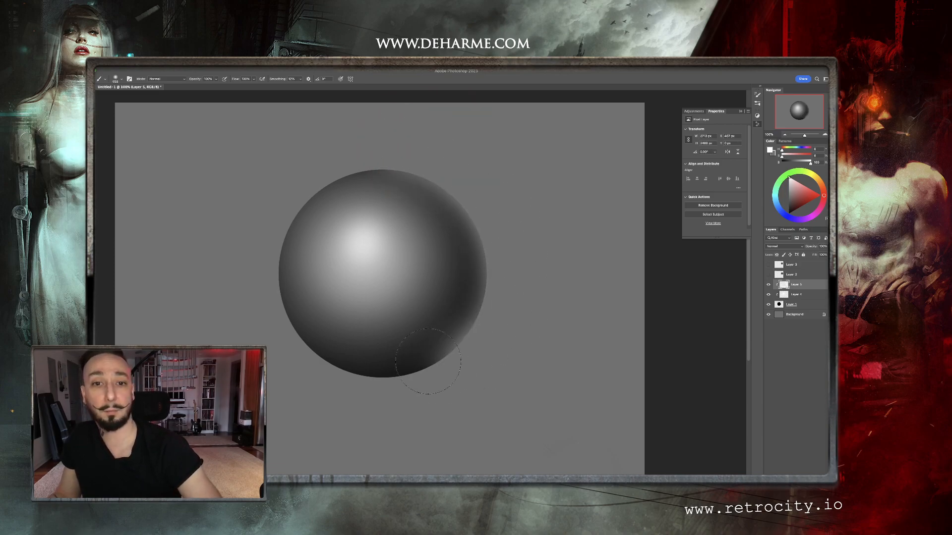
left_click_drag(477, 214, 452, 350)
mouse_move(466, 381)
left_mouse_down()
mouse_move(308, 421)
mouse_move(395, 439)
left_mouse_up()
left_click_drag(263, 328, 404, 361)
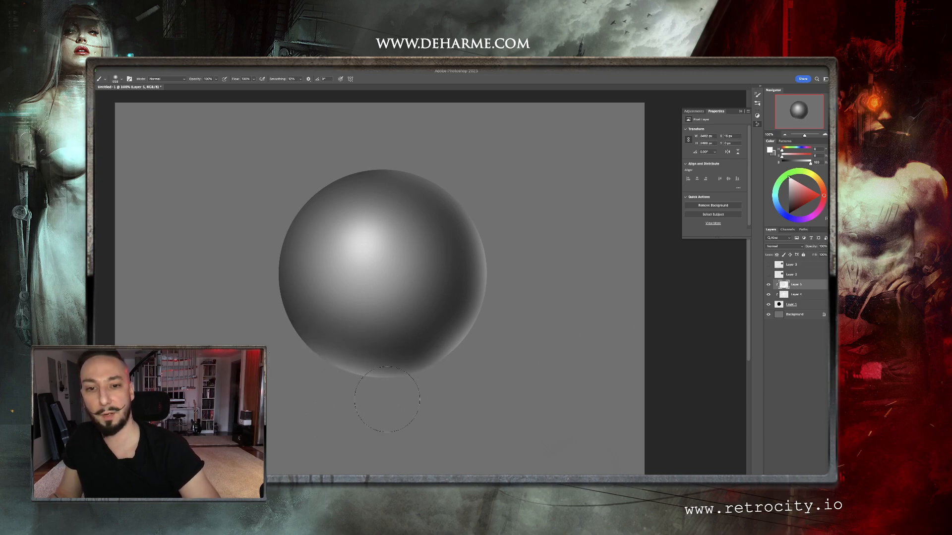
left_click_drag(373, 404, 498, 337)
left_click_drag(463, 382, 517, 293)
left_click_drag(506, 333, 379, 405)
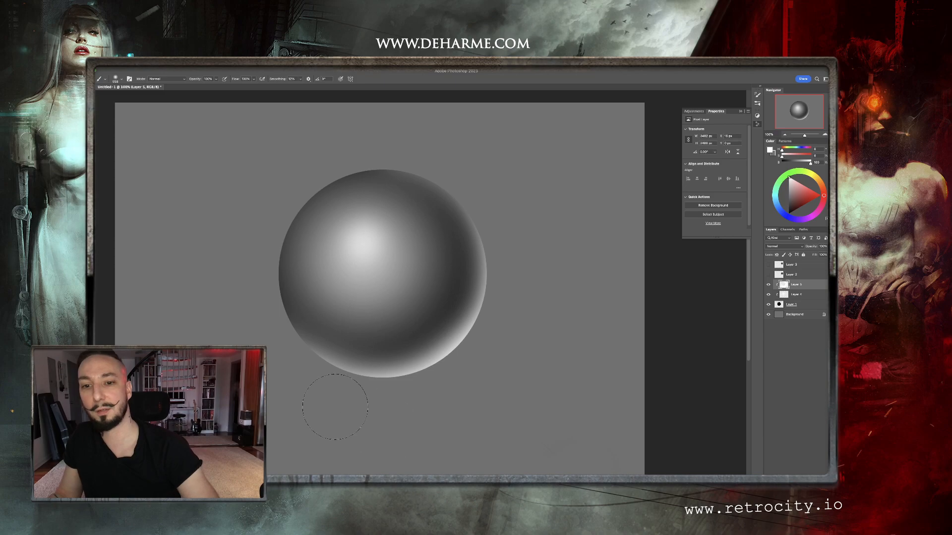
Thin the rim light with a soft eraser and lower the opacity of its layer
key("e")
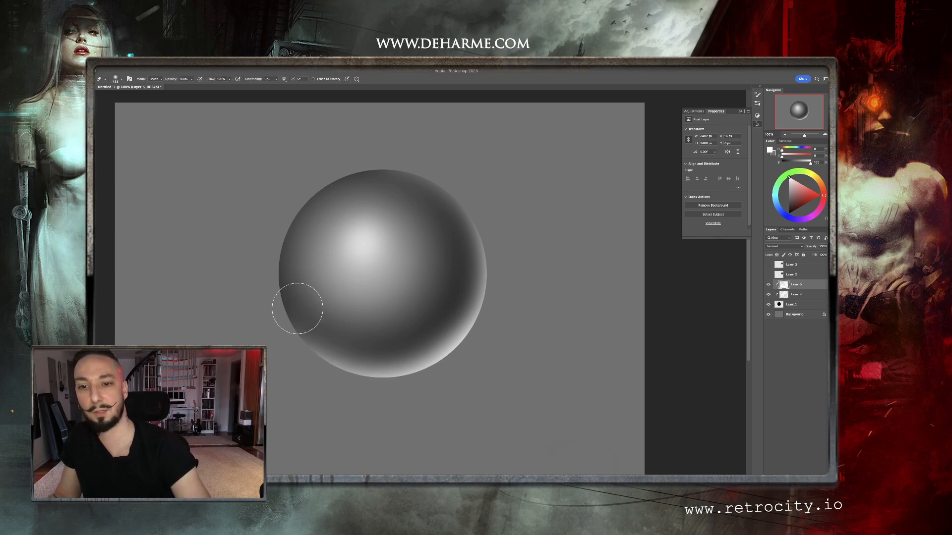
right_click(460, 249)
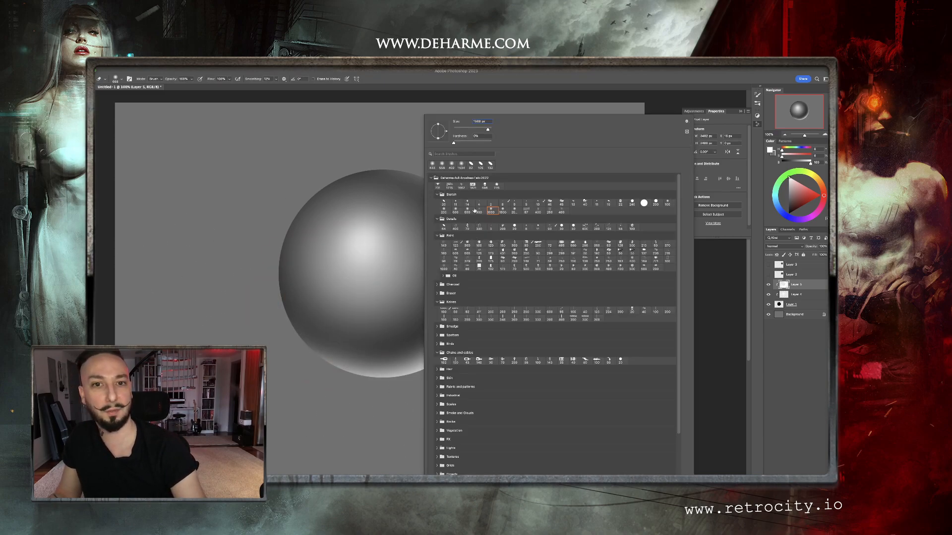
left_click(456, 212)
mouse_move(314, 317)
left_mouse_down()
mouse_move(386, 349)
mouse_move(421, 342)
mouse_move(408, 350)
mouse_move(456, 310)
left_mouse_up()
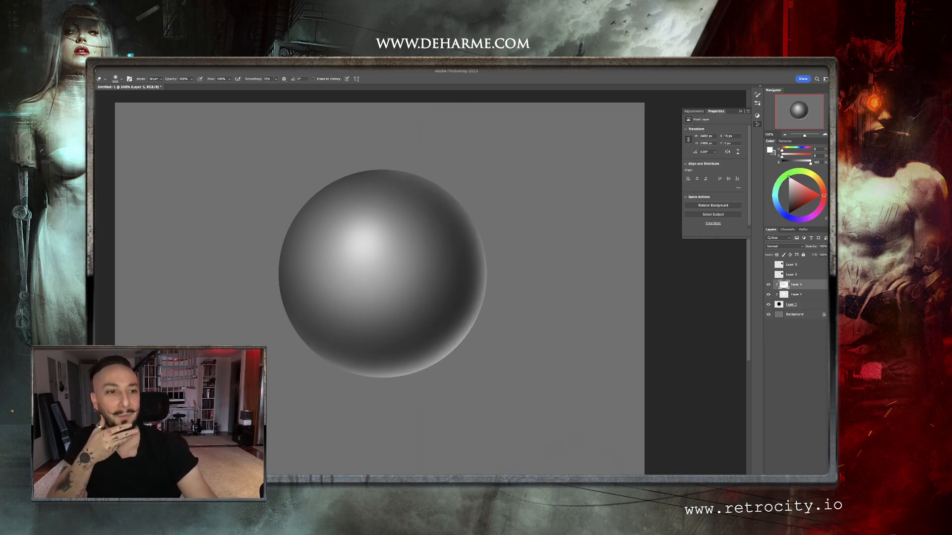
left_click(828, 247)
left_click(825, 256)
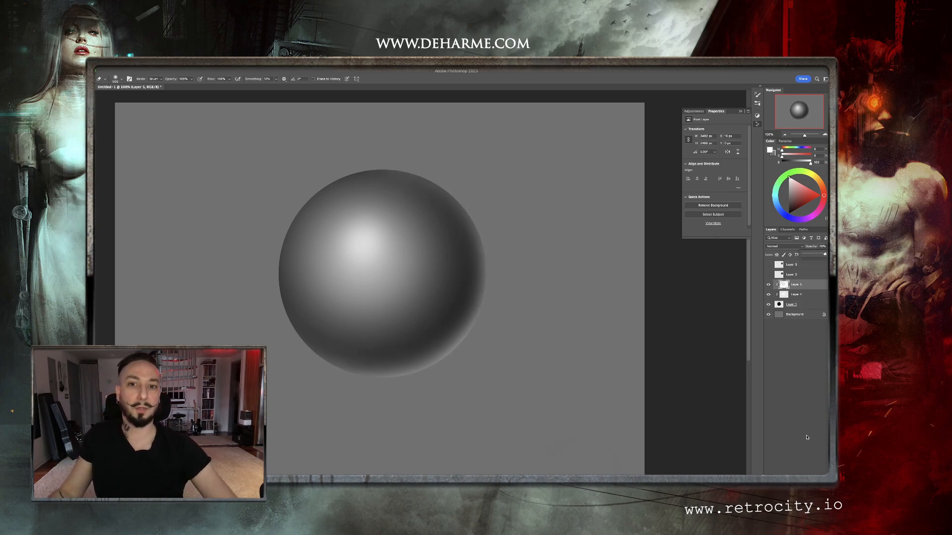
Add a new layer and draw a white arrow from the upper left to the sphere's highlight with a thin sketch brush
left_click(814, 477)
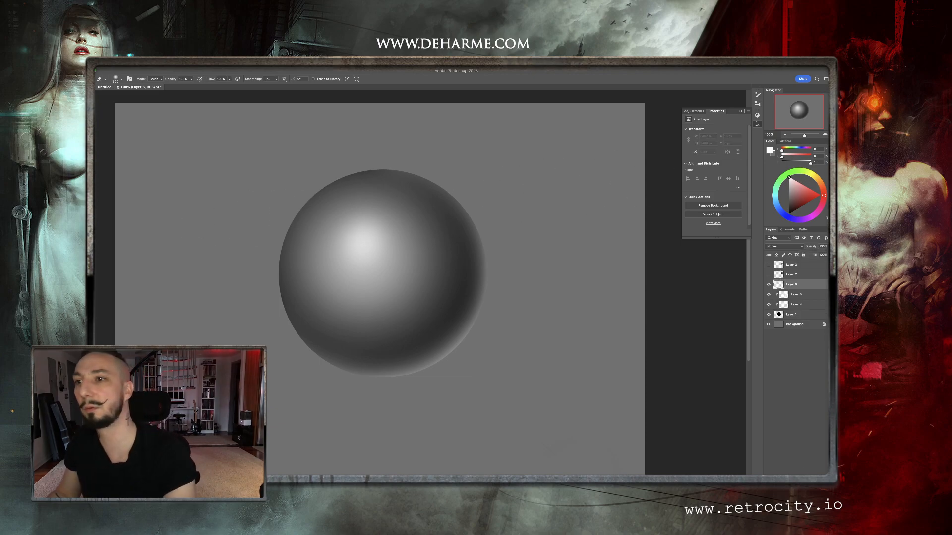
key("b")
right_click(493, 173)
left_click(516, 202)
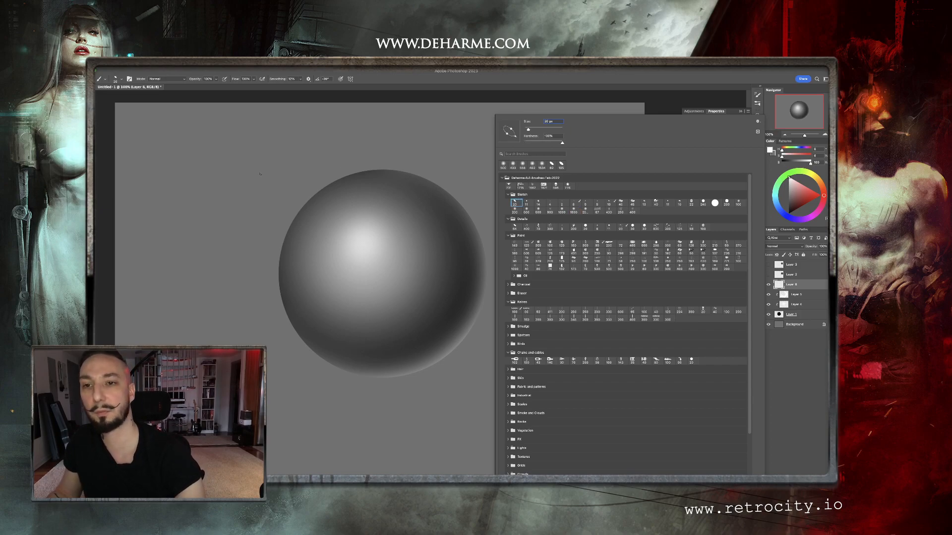
mouse_move(224, 133)
left_mouse_down()
mouse_move(346, 241)
mouse_move(331, 236)
mouse_move(343, 226)
mouse_move(344, 240)
left_mouse_up()
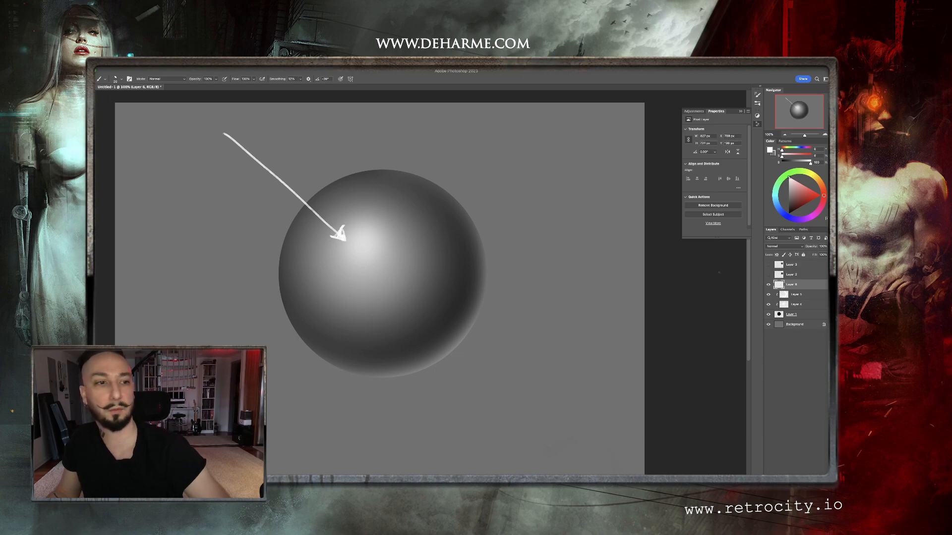
Mark the sphere's shadow side in magenta on a new clipped layer above the rim light, and delete that layer
left_click(802, 296)
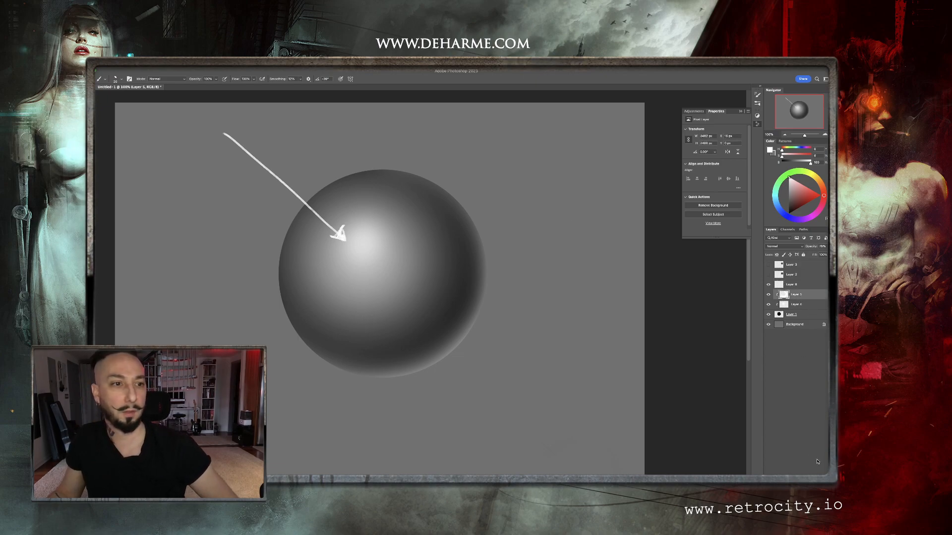
key("ctrl+shift+alt+n")
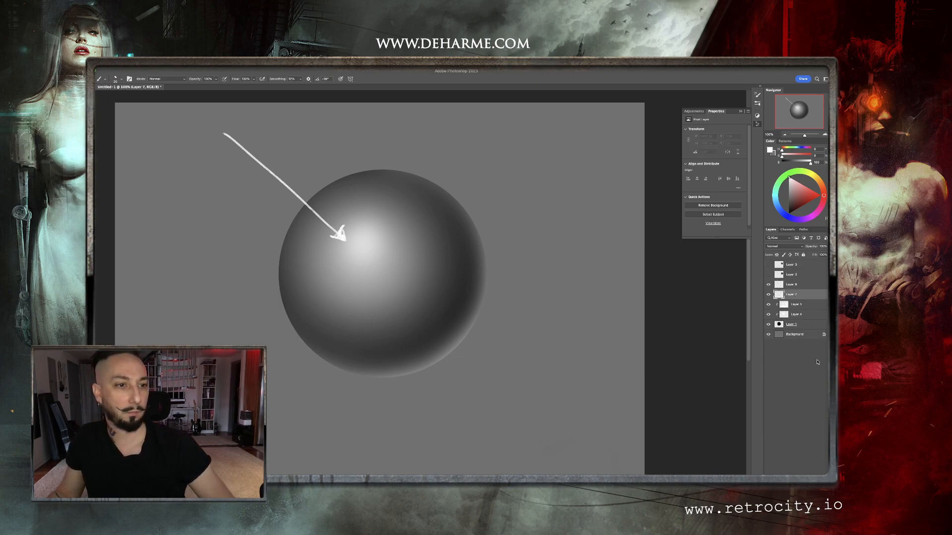
left_click(804, 298, "alt")
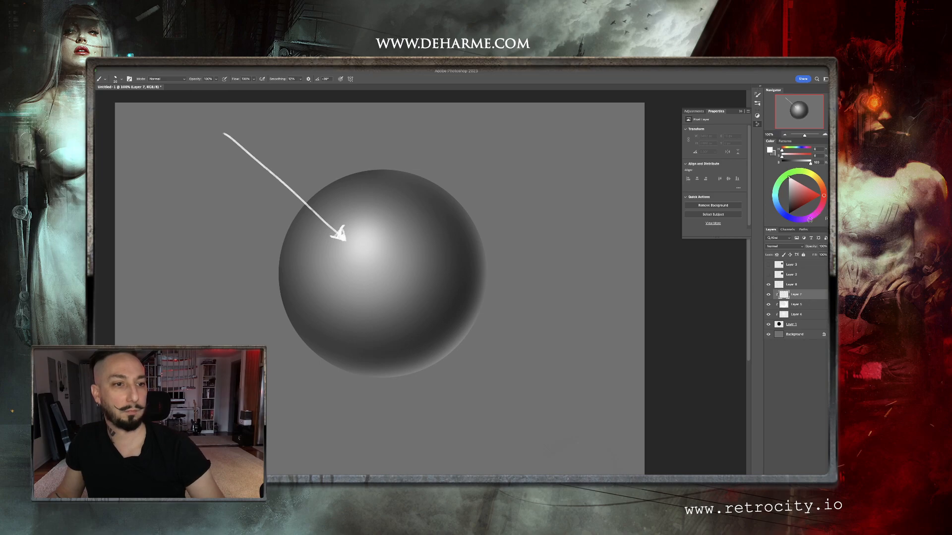
left_click(816, 213)
left_click(820, 195)
left_click_drag(539, 302, 615, 303)
mouse_move(487, 195)
left_mouse_down()
mouse_move(480, 309)
mouse_move(321, 392)
mouse_move(246, 394)
mouse_move(482, 254)
mouse_move(414, 334)
mouse_move(266, 403)
left_mouse_up()
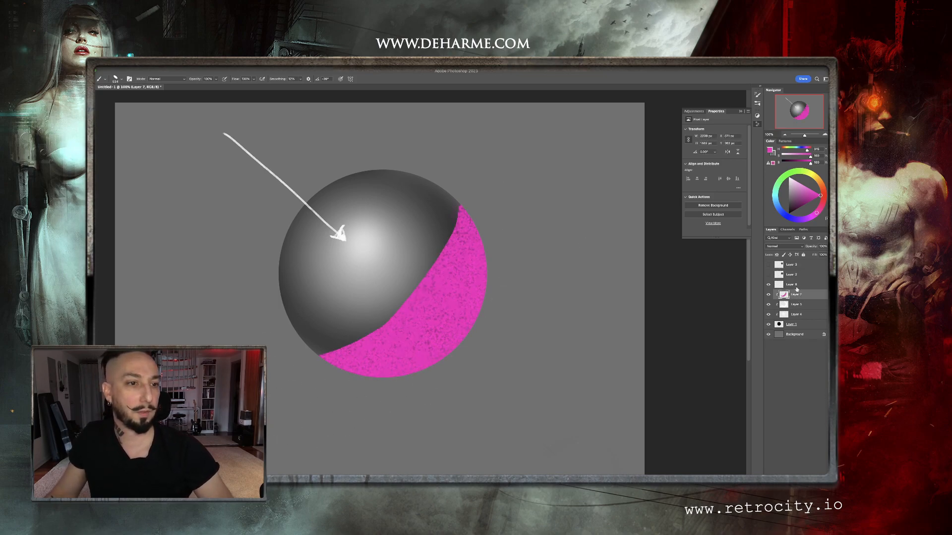
key("ctrl+z")
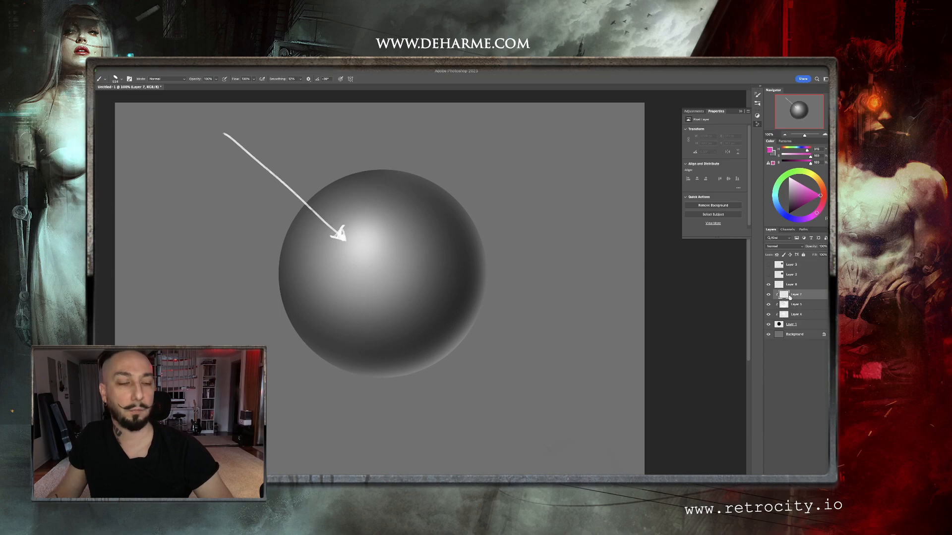
key("Delete")
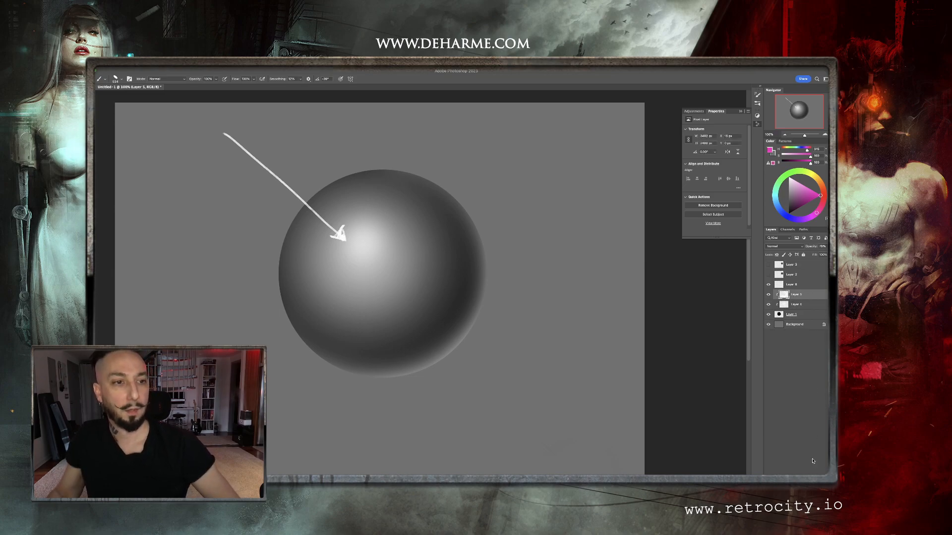
Hide the arrow, rim light and highlight layers, and add a new unclipped layer directly above the black circle
left_click(769, 286)
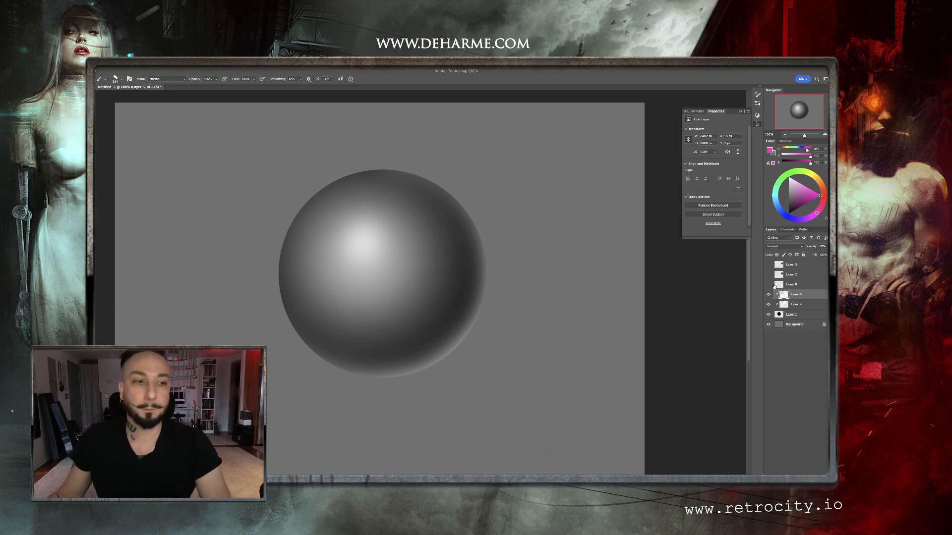
left_click_drag(769, 298, 769, 305)
left_click(793, 316)
left_click(812, 479)
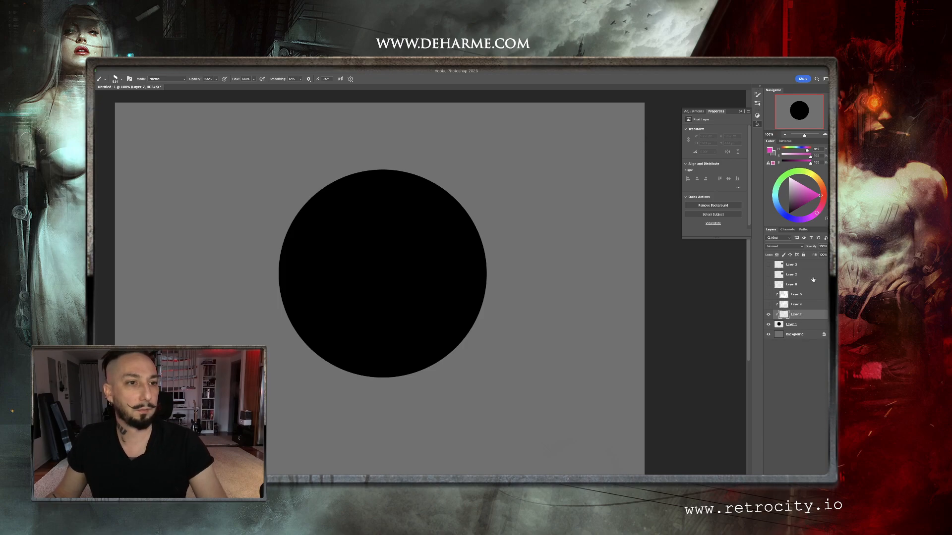
left_click(801, 319, "alt")
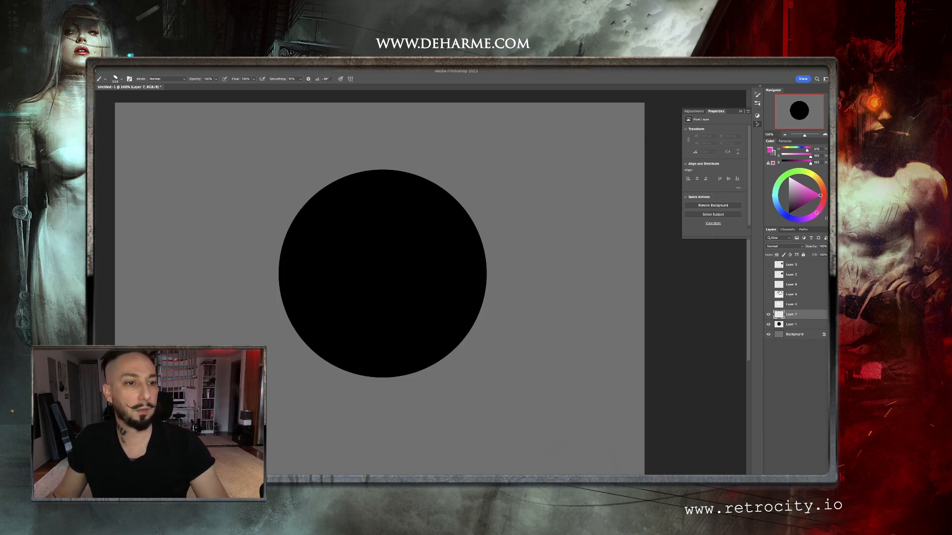
Paint broad magenta light over the upper left of the black circle with a large soft brush on the new layer
right_click(327, 243)
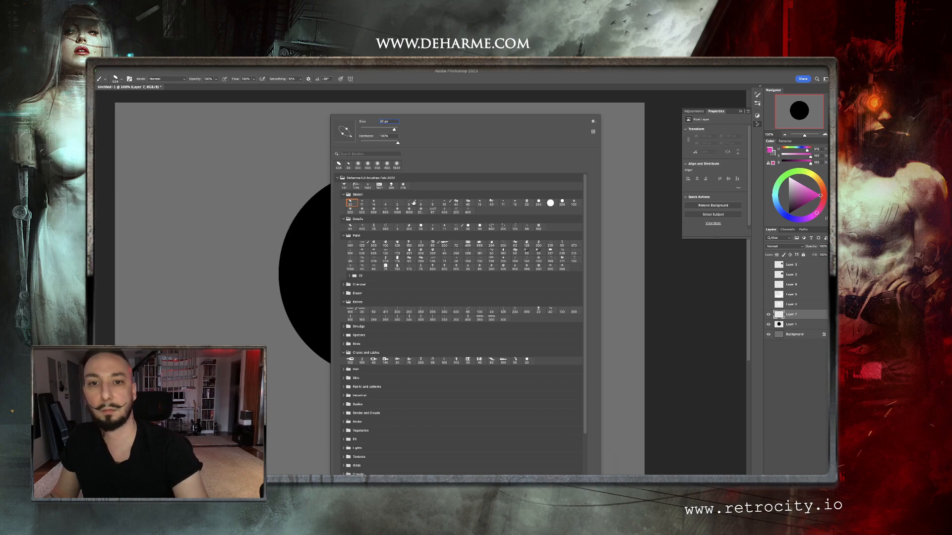
left_click(377, 213)
mouse_move(241, 215)
left_mouse_down()
mouse_move(268, 212)
mouse_move(372, 212)
mouse_move(347, 209)
mouse_move(380, 242)
mouse_move(394, 240)
mouse_move(364, 236)
mouse_move(366, 260)
mouse_move(343, 271)
mouse_move(349, 225)
mouse_move(370, 306)
left_mouse_up()
mouse_move(369, 248)
left_mouse_down()
mouse_move(343, 282)
mouse_move(291, 241)
mouse_move(238, 237)
left_mouse_up()
Build up the sphere's highlight with progressively lighter pinks, centred in the upper-left area of the magenta glow
left_click(810, 189)
mouse_move(315, 239)
left_mouse_down()
mouse_move(341, 238)
mouse_move(349, 252)
left_mouse_up()
left_click(362, 247)
left_click(799, 182)
left_click_drag(800, 182, 799, 183)
left_click_drag(390, 263, 342, 241)
left_click(343, 242)
left_click(342, 243)
left_click(376, 233)
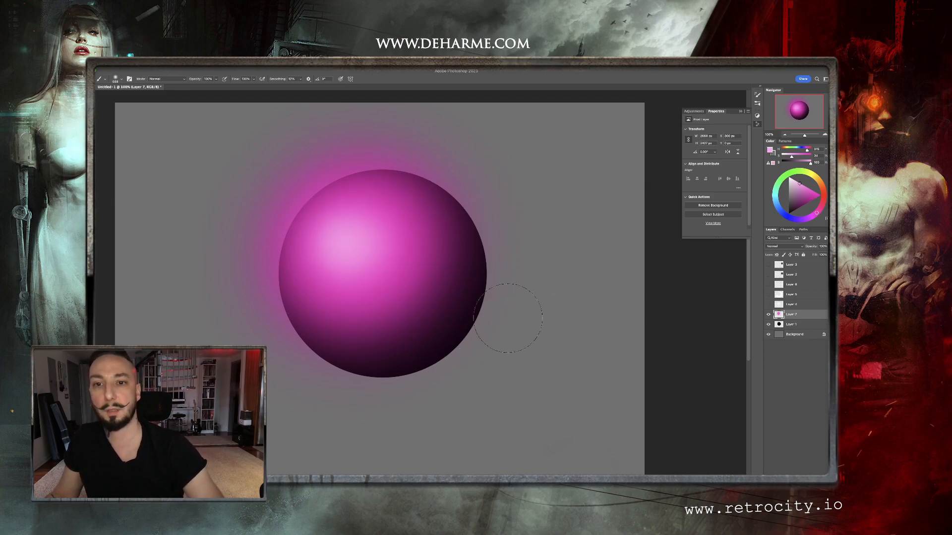
Toggle the magenta layer's visibility to compare, clip it to the black circle, and hide it
left_click(769, 315)
left_click(768, 316)
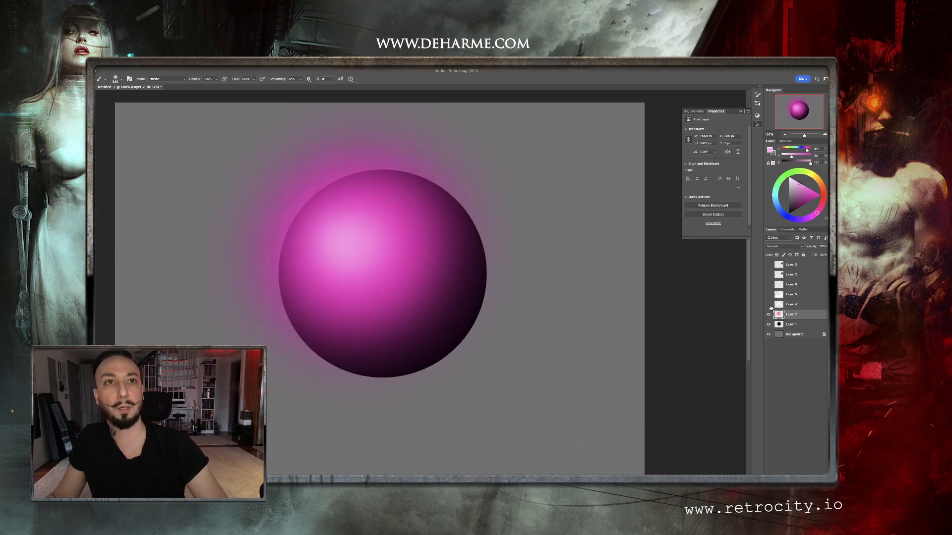
left_click(790, 322, "alt")
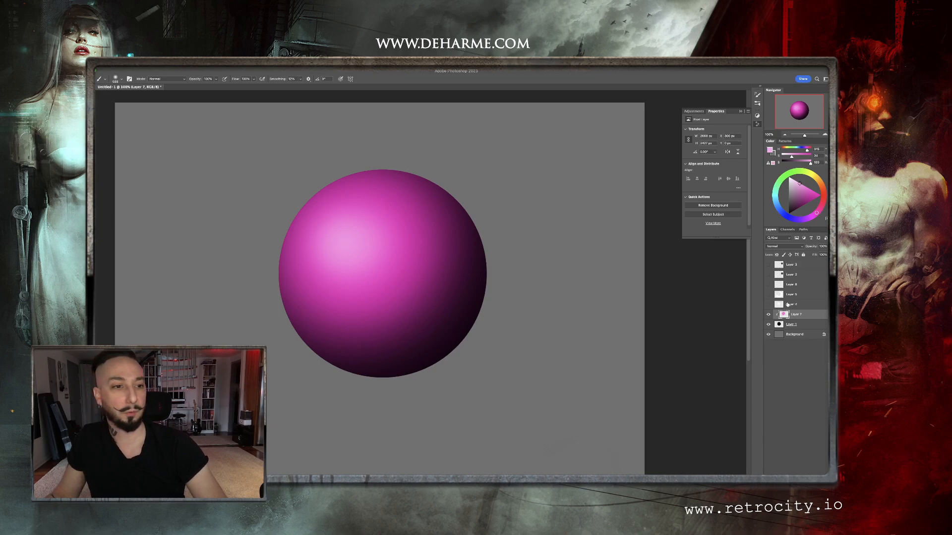
left_click(769, 315)
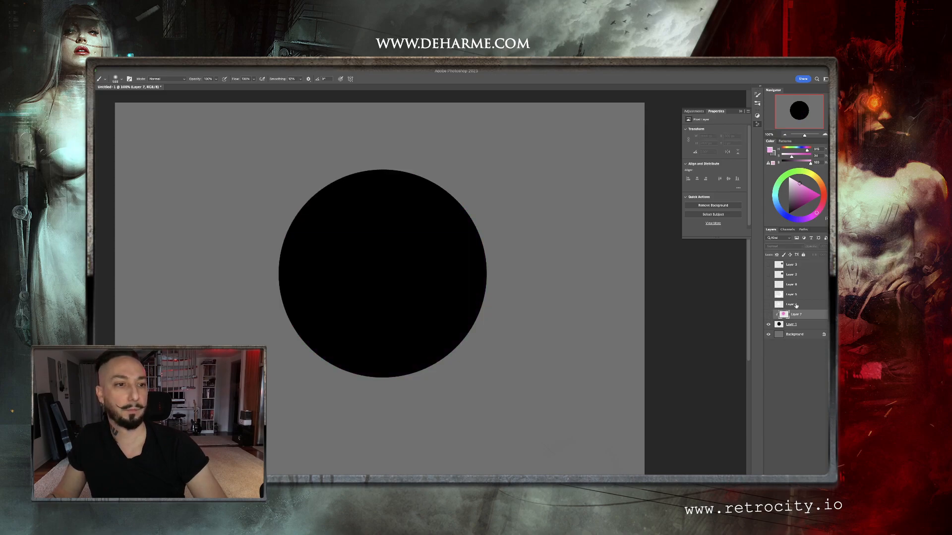
Move the magenta layer above the arrow layer, and show and clip the grayscale highlight and rim light layers to the circle
left_click_drag(799, 314, 796, 280)
left_click(795, 319, "alt")
left_click(795, 309, "alt")
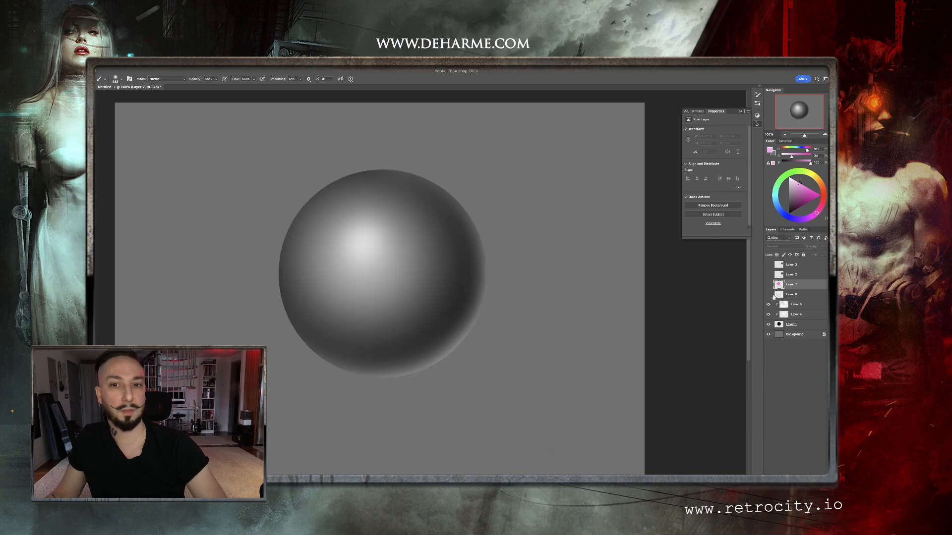
Shift the grayscale highlight layer slightly toward the sphere's upper left and scale it up a little
left_click(769, 314)
left_click(768, 314)
left_click(793, 317)
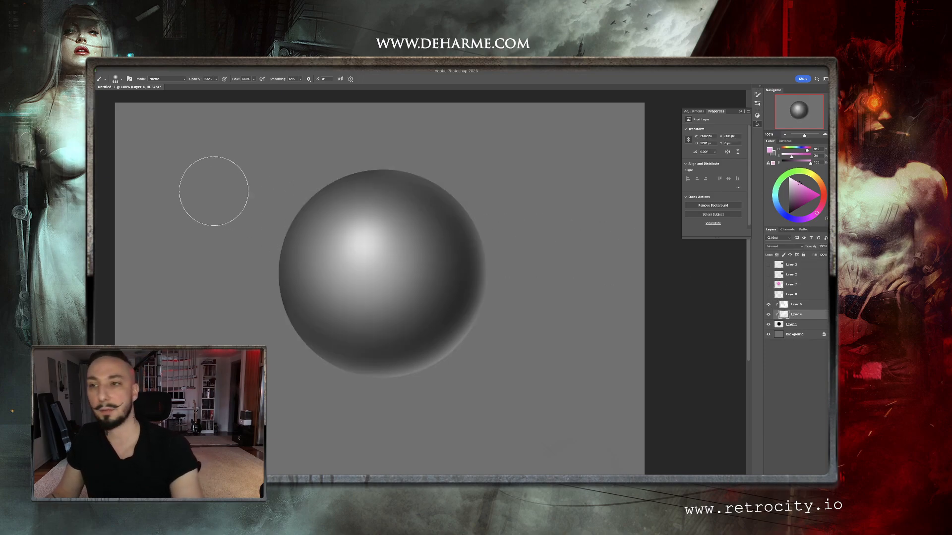
key("v")
left_click_drag(517, 406, 506, 397)
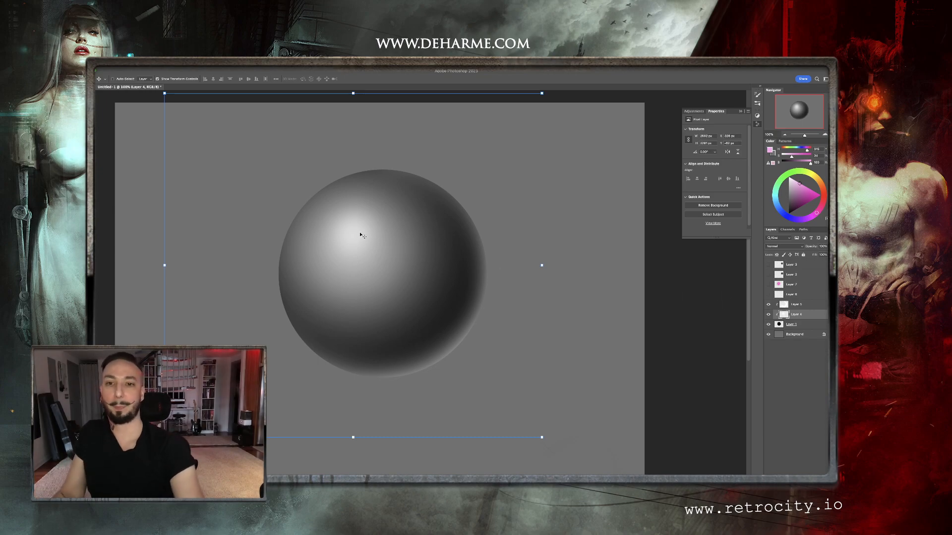
left_click_drag(164, 93, 149, 99)
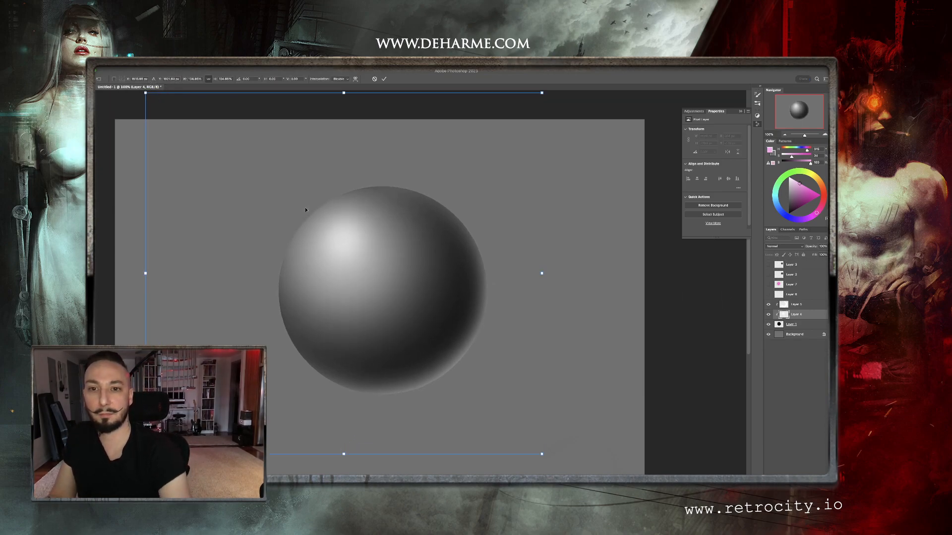
left_click_drag(471, 385, 477, 384)
key("Return")
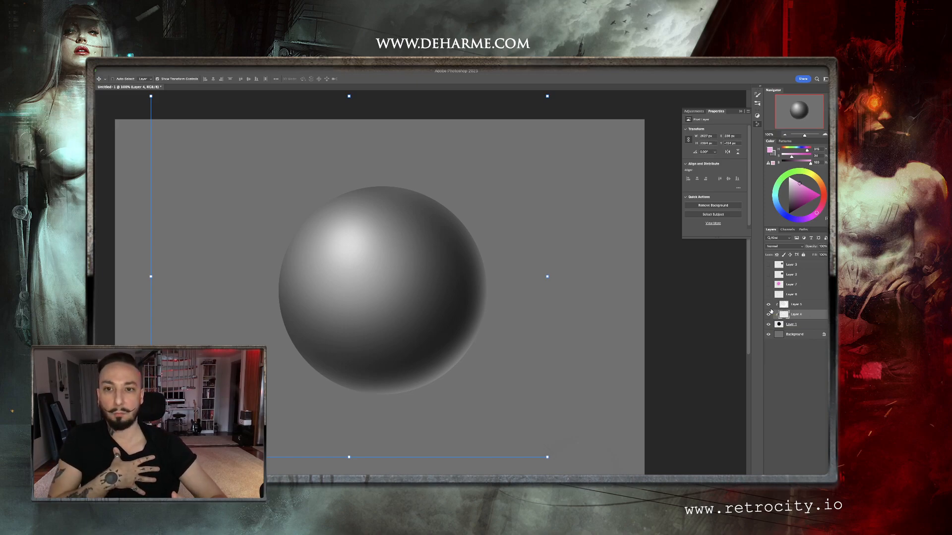
Sample a dark grey from the sphere's top edge and brush it along the upper-left rim on the highlight layer
key("b")
left_click(384, 192, "alt")
mouse_move(361, 178)
left_mouse_down()
mouse_move(404, 166)
mouse_move(236, 260)
left_mouse_up()
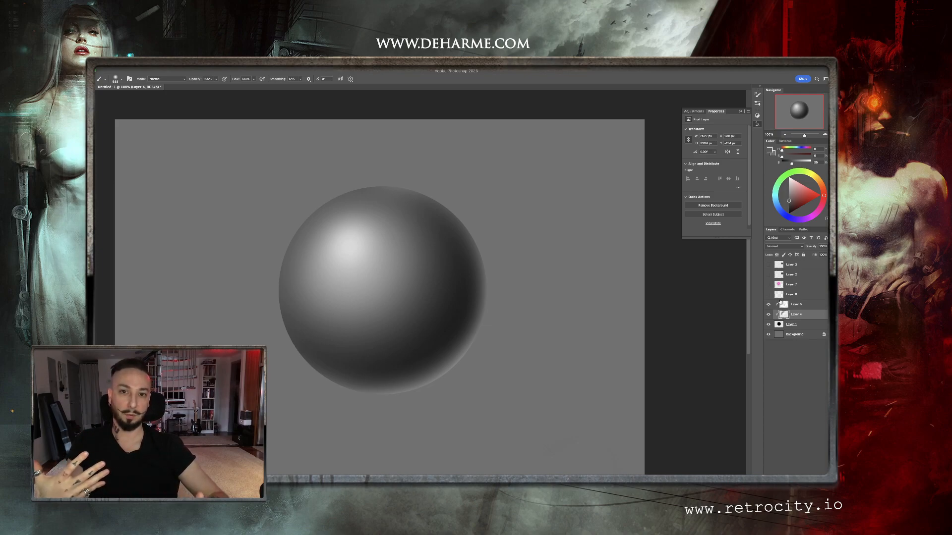
Hide both grayscale shading layers, and add a new unclipped layer directly above the black circle with blue as the paint colour
left_click(768, 315)
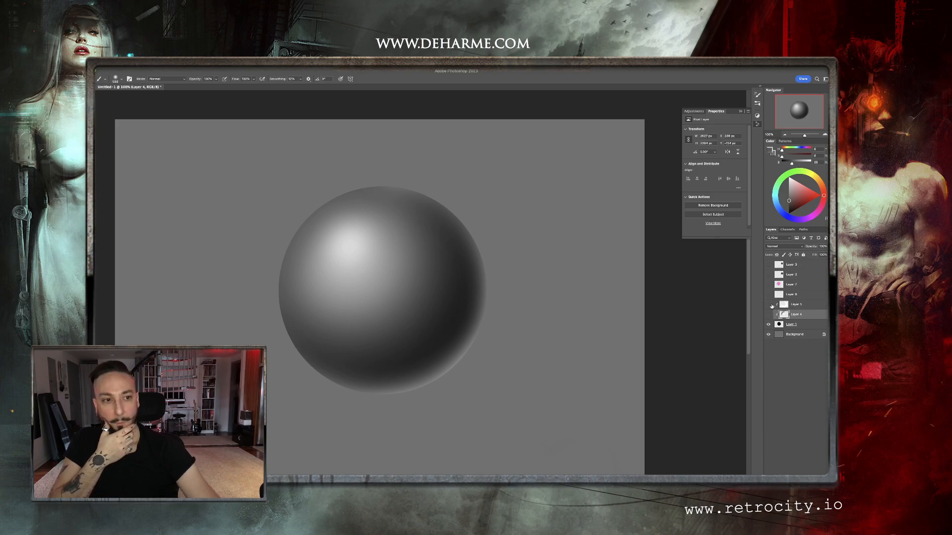
left_click(768, 304)
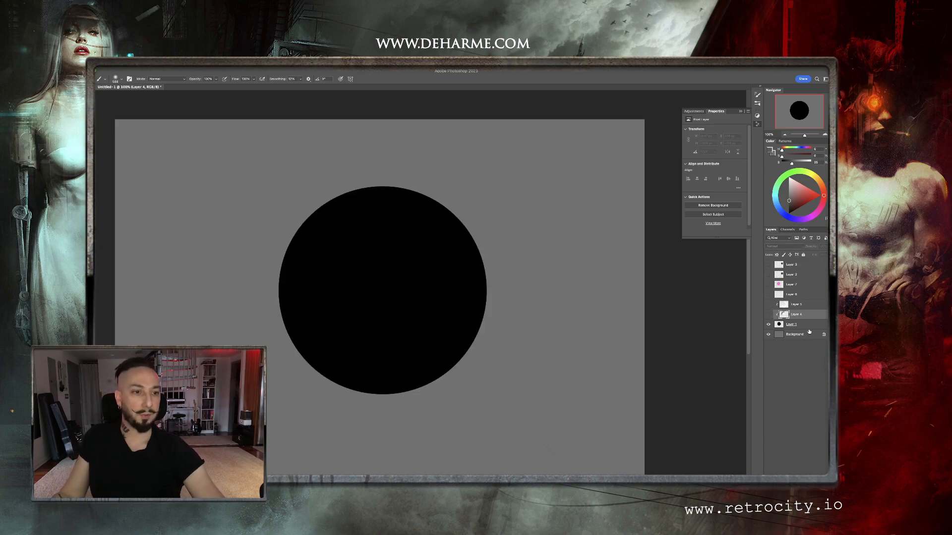
left_click(808, 326)
left_click(817, 477)
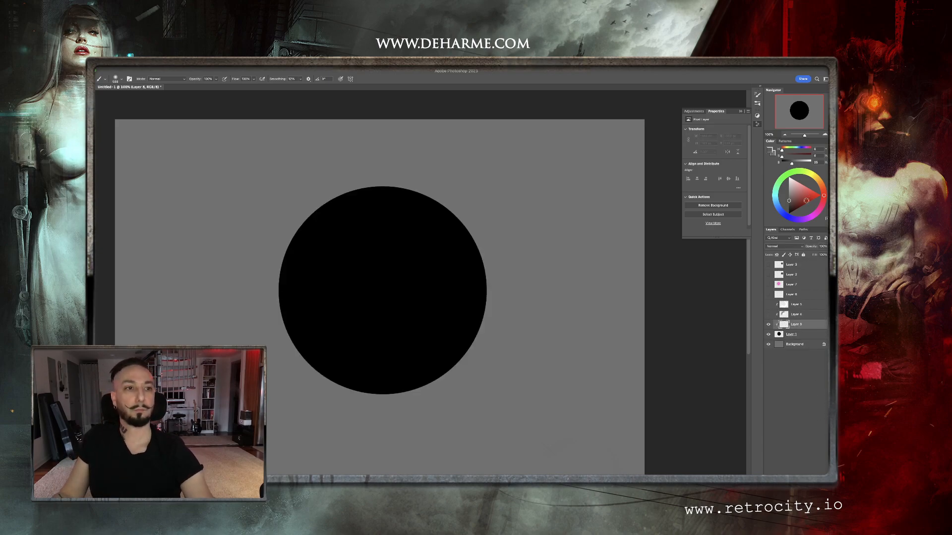
left_click(789, 214)
left_click(811, 186)
left_click(780, 210)
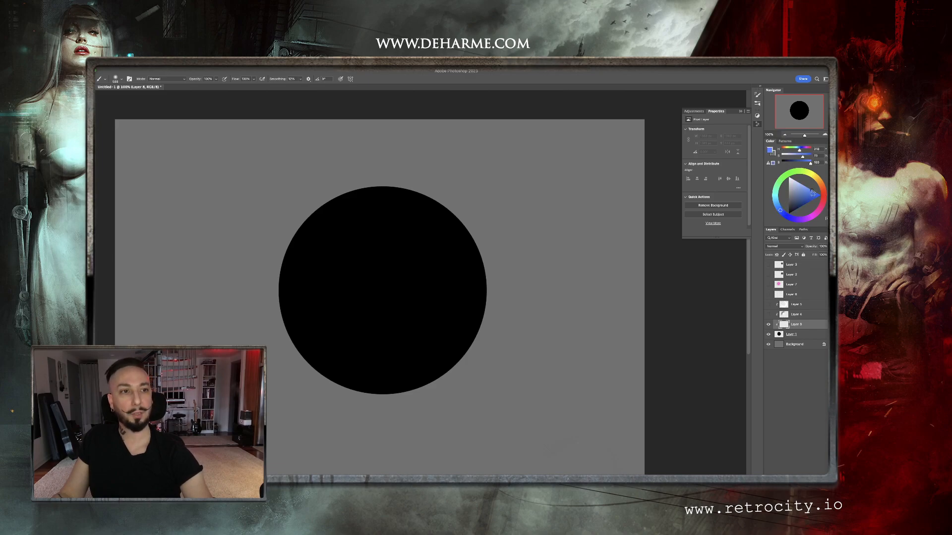
left_click(809, 328, "alt")
Switch to the first brush in the Sketch set, adjust its size, and delete all the hidden layers above the new layer
right_click(375, 236)
key("Escape")
right_click(402, 222)
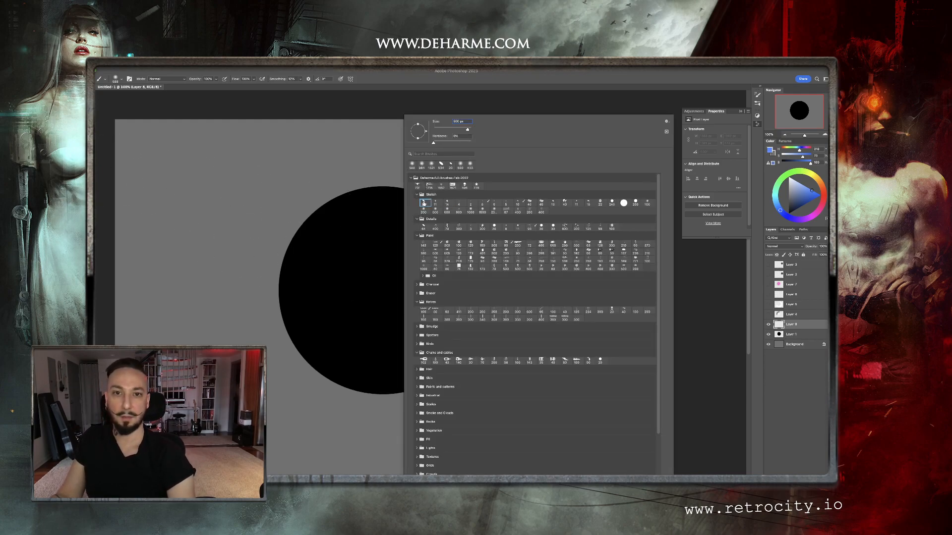
double_click(424, 204)
left_click_drag(302, 338, 319, 337, "ctrl+alt")
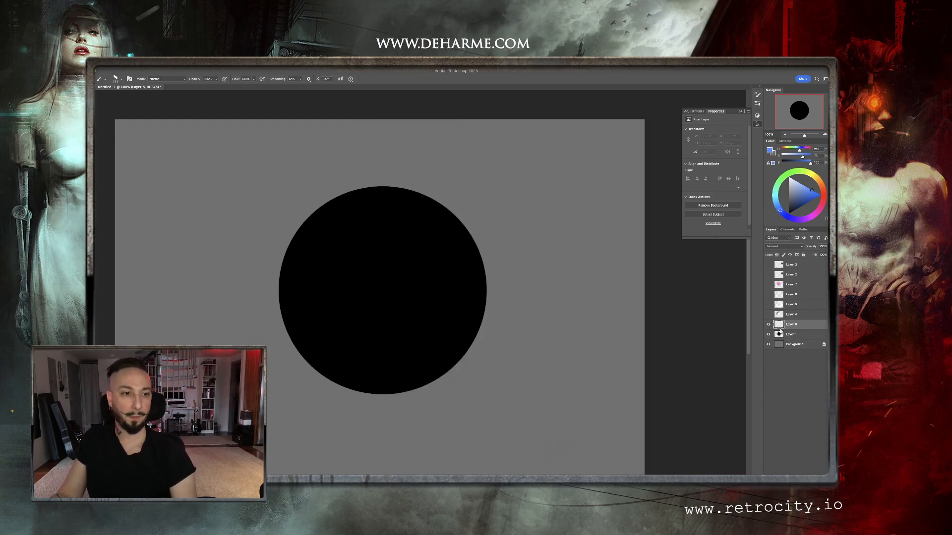
left_click(792, 315)
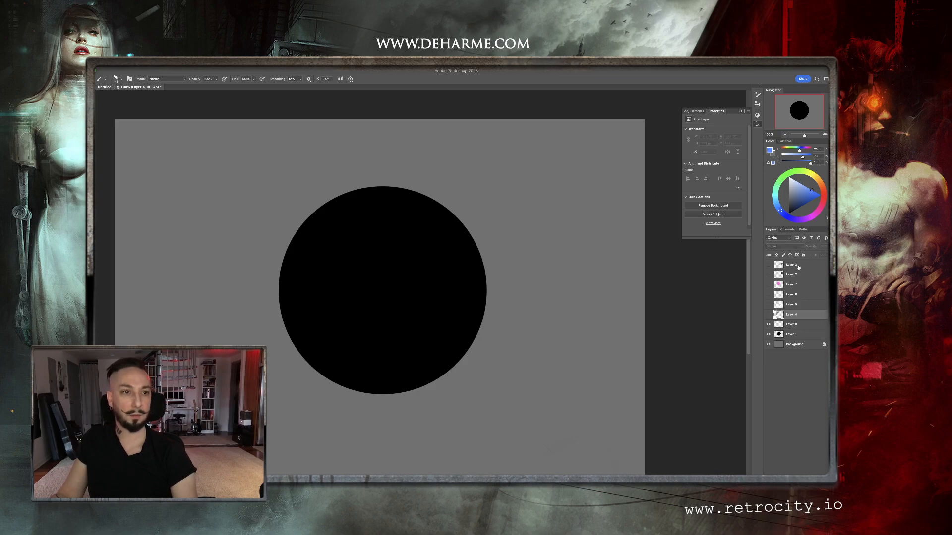
left_click(793, 265, "shift")
key("Delete")
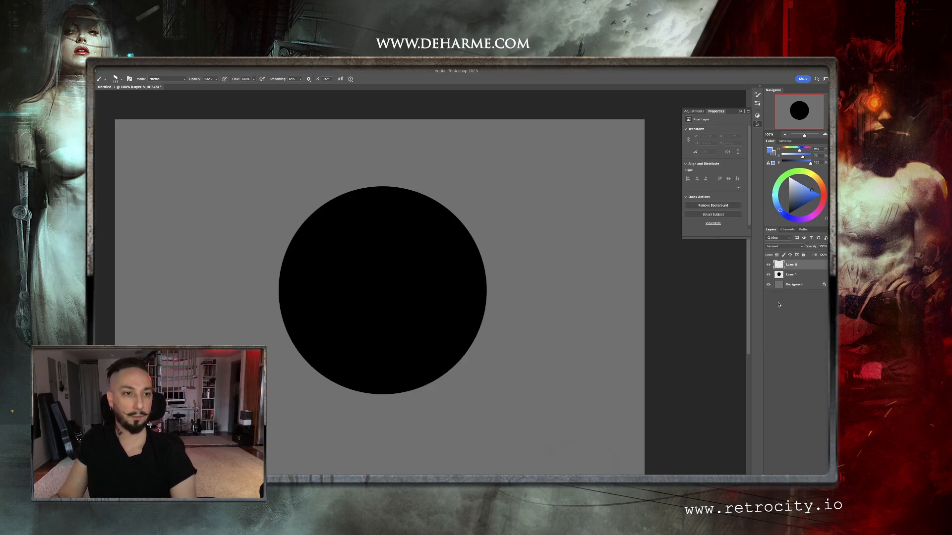
Paint a loose blue diagonal zigzag across and beyond the black circle, and clip its layer to the circle
left_click_drag(210, 336, 565, 177)
mouse_move(496, 209)
left_mouse_down()
mouse_move(268, 358)
mouse_move(377, 347)
mouse_move(462, 323)
mouse_move(307, 423)
mouse_move(608, 317)
left_mouse_up()
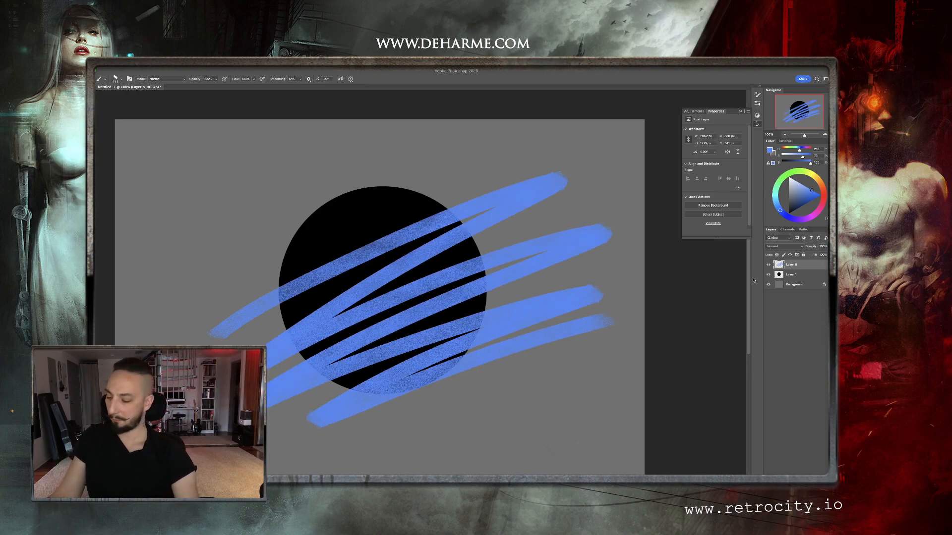
left_click(799, 268, "alt")
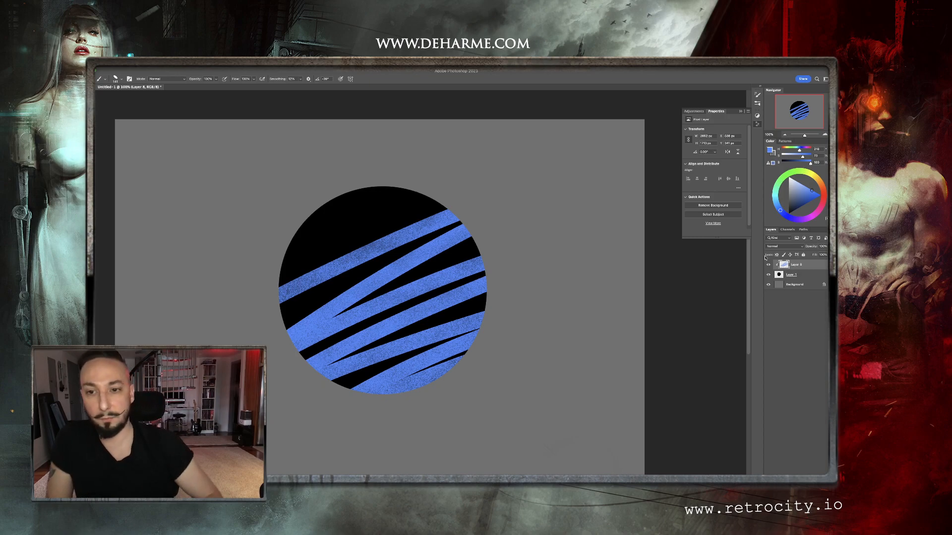
Add a new layer and paint a small standing human silhouette in black beside the circle
key("ctrl+shift+alt+n")
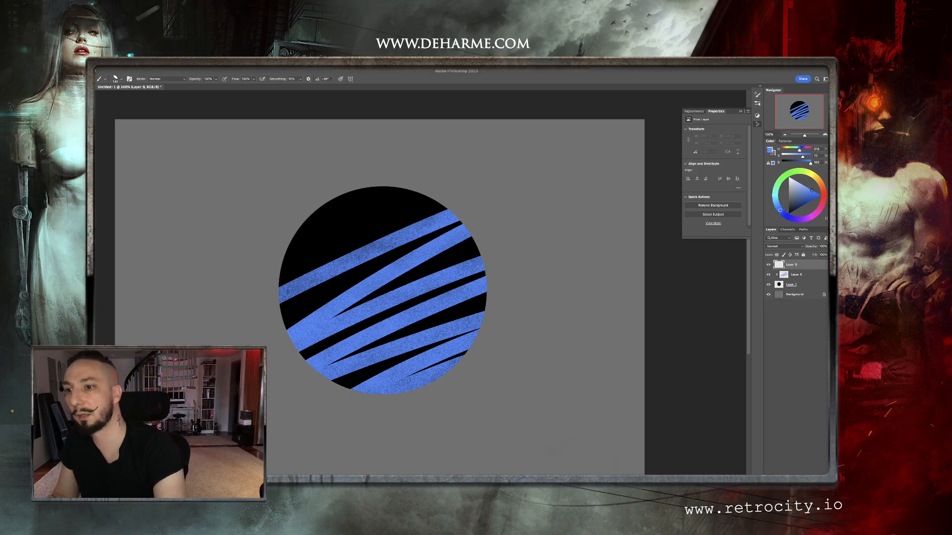
key("d")
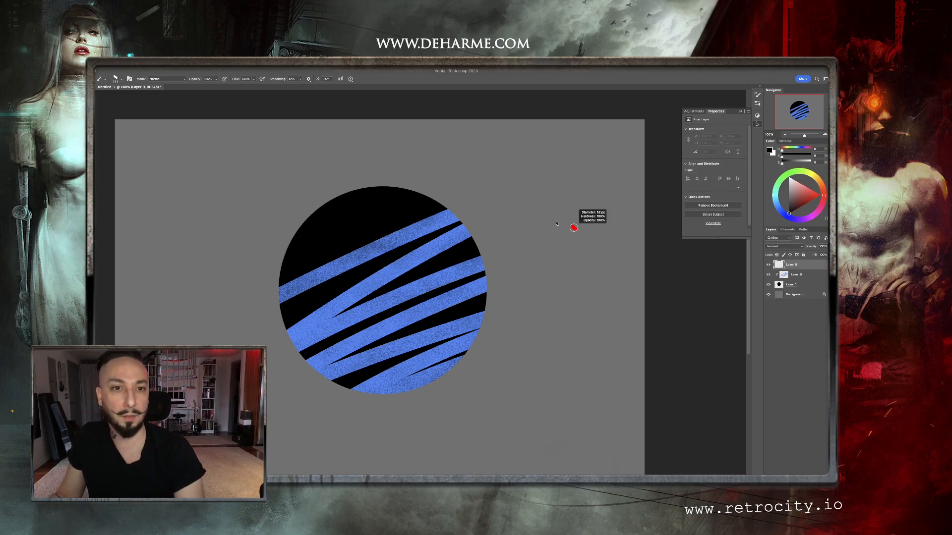
left_click(543, 198)
mouse_move(540, 191)
left_mouse_down()
mouse_move(529, 223)
mouse_move(554, 223)
mouse_move(532, 222)
mouse_move(545, 234)
mouse_move(526, 265)
mouse_move(543, 257)
mouse_move(537, 266)
mouse_move(527, 260)
mouse_move(529, 223)
mouse_move(543, 238)
mouse_move(560, 232)
mouse_move(545, 237)
mouse_move(524, 269)
mouse_move(533, 287)
mouse_move(522, 343)
mouse_move(543, 289)
mouse_move(549, 347)
mouse_move(541, 318)
left_mouse_up()
left_click_drag(541, 275, 536, 308)
left_click_drag(535, 308, 546, 271)
mouse_move(539, 289)
left_mouse_down()
mouse_move(538, 375)
mouse_move(524, 342)
mouse_move(524, 304)
mouse_move(541, 370)
left_mouse_up()
left_click_drag(529, 317, 533, 362)
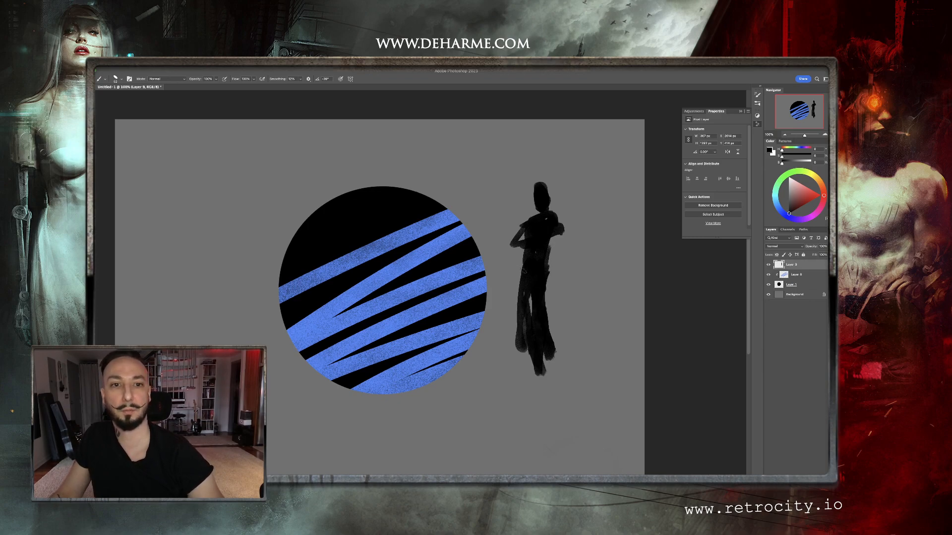
Set the eraser to the first sketch brush tip and erase the silhouette's lower legs
key("e")
right_click(553, 316)
key("Escape")
right_click(612, 222)
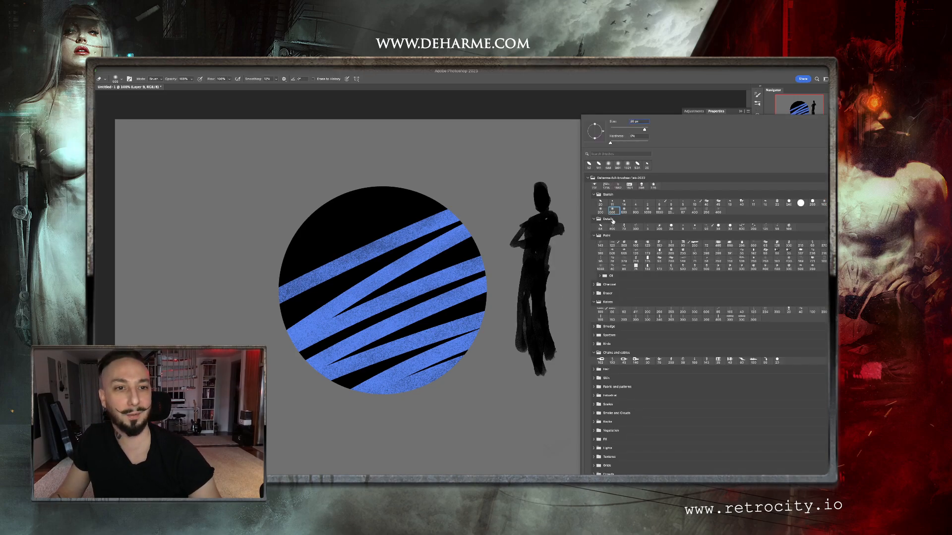
left_click(599, 204)
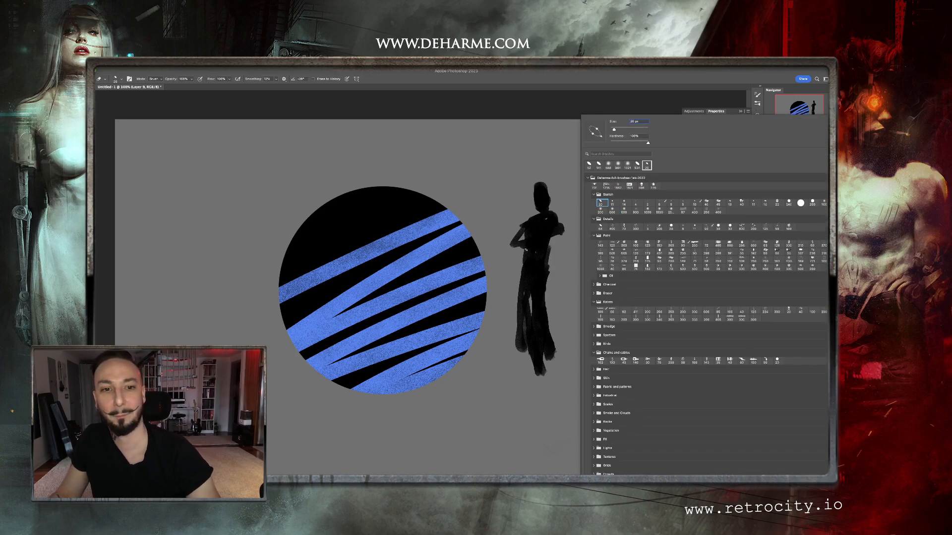
left_click_drag(536, 249, 545, 249)
mouse_move(521, 296)
left_mouse_down()
mouse_move(517, 343)
mouse_move(528, 310)
mouse_move(551, 364)
mouse_move(544, 382)
left_mouse_up()
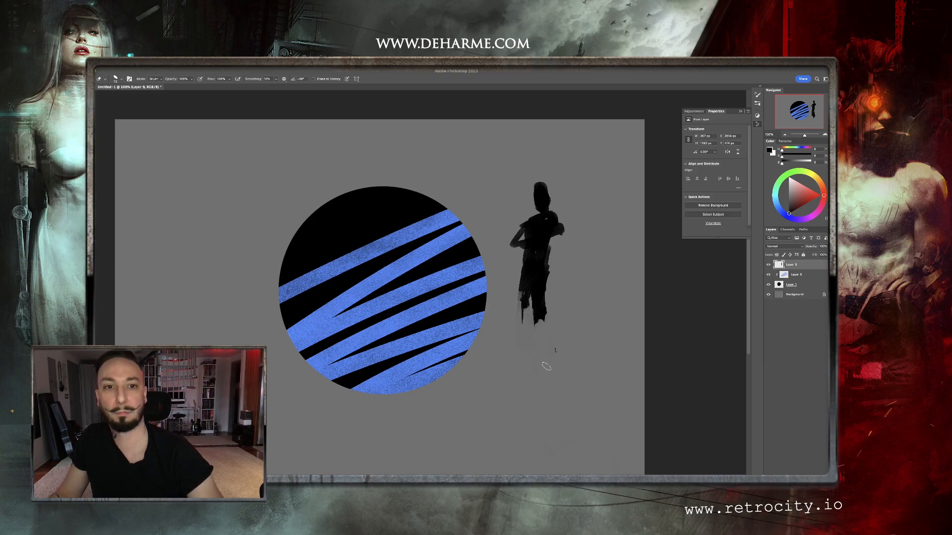
Repaint the silhouette's leg and extend both arms outward in black, and trim the top of its head with the eraser
key("b")
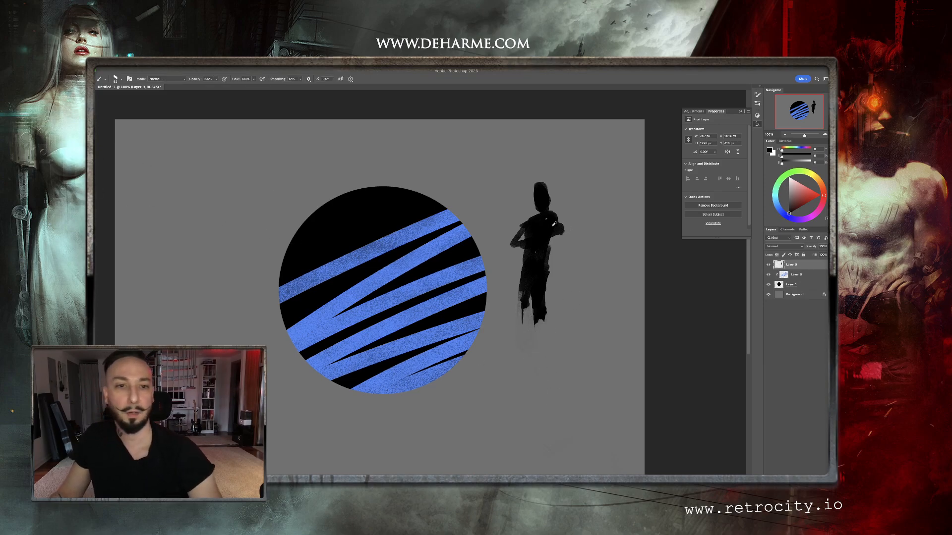
mouse_move(525, 292)
left_mouse_down()
mouse_move(525, 323)
mouse_move(543, 333)
mouse_move(531, 316)
mouse_move(538, 293)
mouse_move(547, 366)
left_mouse_up()
mouse_move(537, 223)
left_mouse_down()
mouse_move(517, 242)
mouse_move(526, 226)
mouse_move(518, 242)
mouse_move(584, 258)
left_mouse_up()
left_click_drag(509, 252, 502, 256)
left_click_drag(578, 258, 583, 268)
key("e")
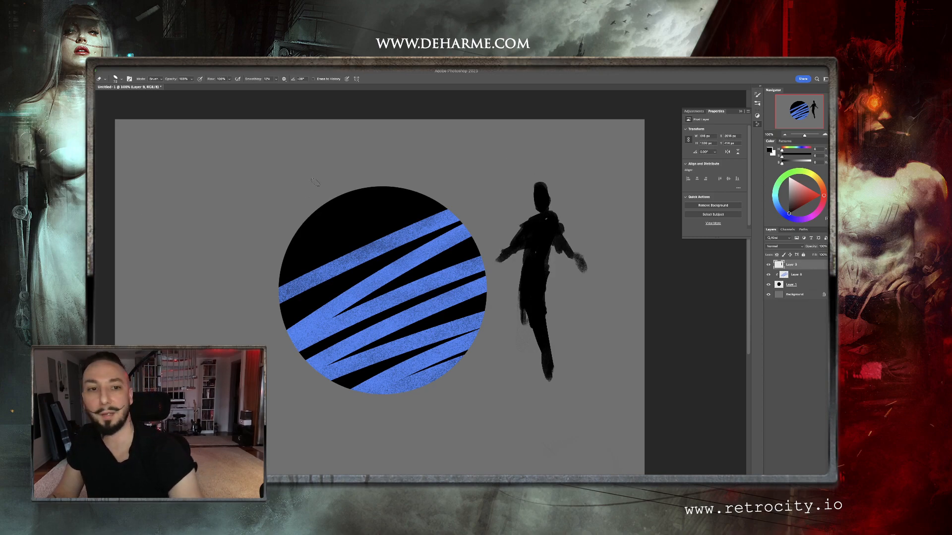
left_click_drag(537, 179, 559, 188)
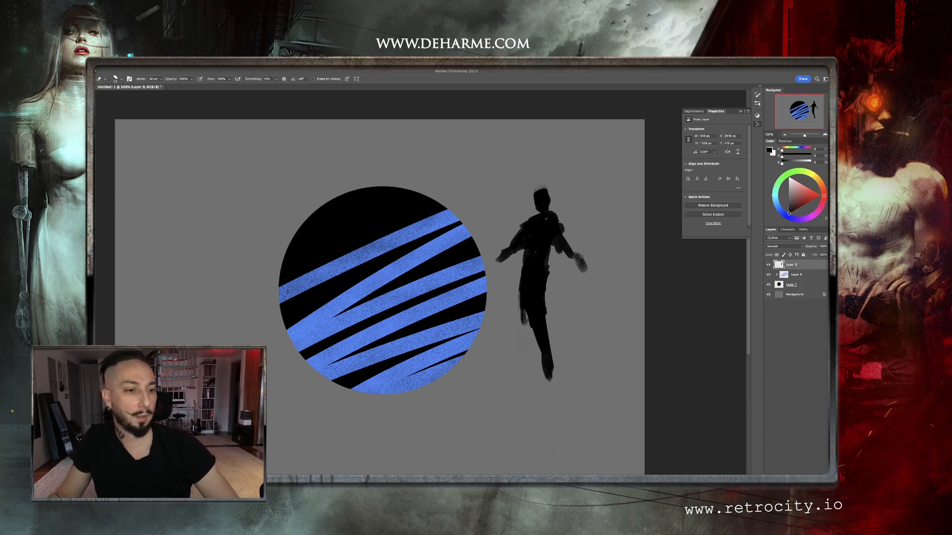
Add a new layer clipped to the silhouette, and switch its clipping off and on to demonstrate it
key("ctrl+shift+alt+n")
left_click(797, 268, "alt")
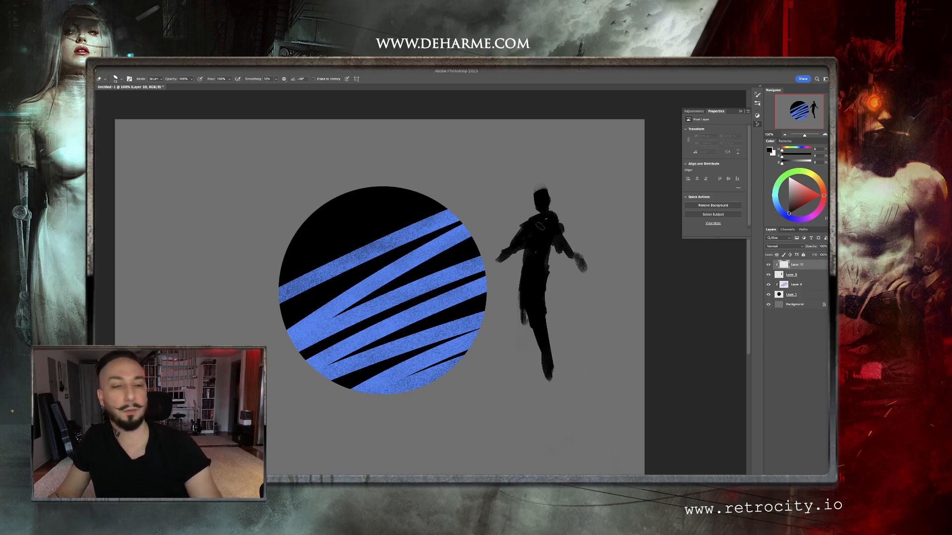
key("b")
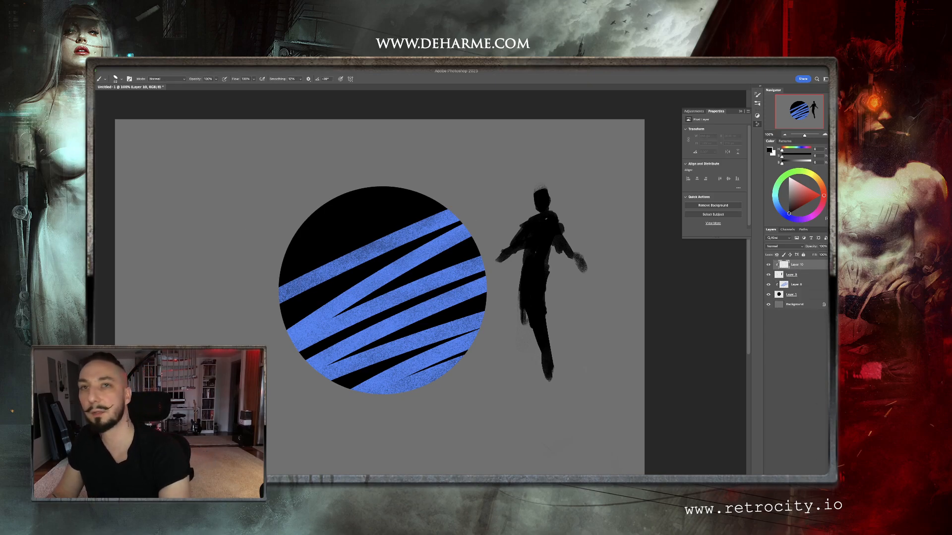
left_click(798, 269, "alt")
left_click(798, 268, "alt")
left_click(799, 268, "alt")
left_click(799, 268, "alt")
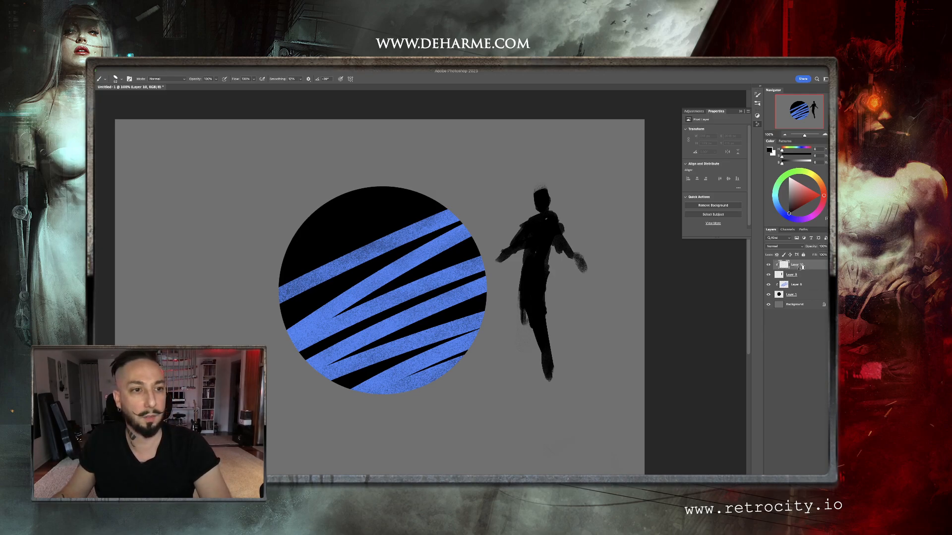
left_click(799, 268, "alt")
left_click(800, 268, "alt")
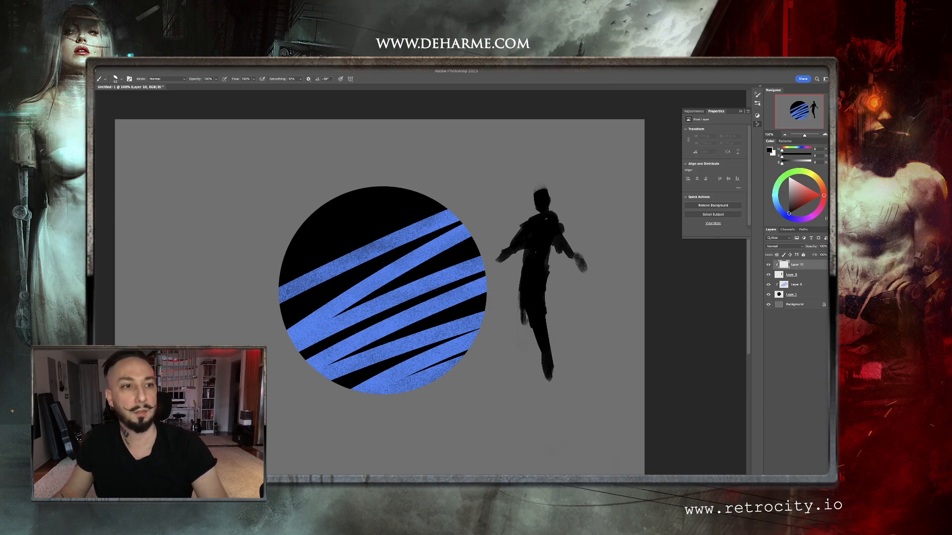
Paint red diagonal strokes over the silhouette on the clipped layer
left_click(815, 198)
mouse_move(538, 198)
left_mouse_down()
mouse_move(577, 224)
mouse_move(557, 302)
mouse_move(560, 360)
mouse_move(569, 300)
mouse_move(555, 268)
mouse_move(545, 228)
left_mouse_up()
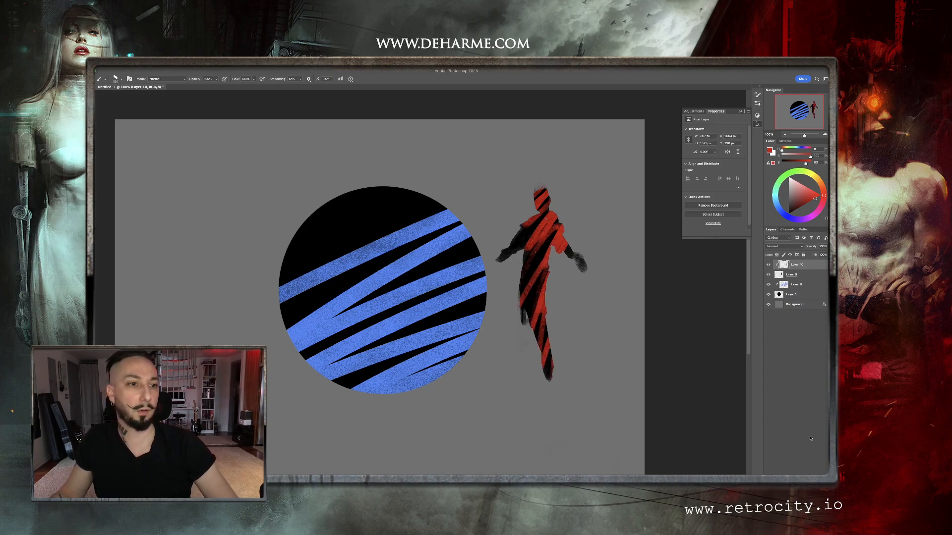
Delete the clipped layer with the red strokes and add a new empty layer clipped to the human silhouette
key("Delete")
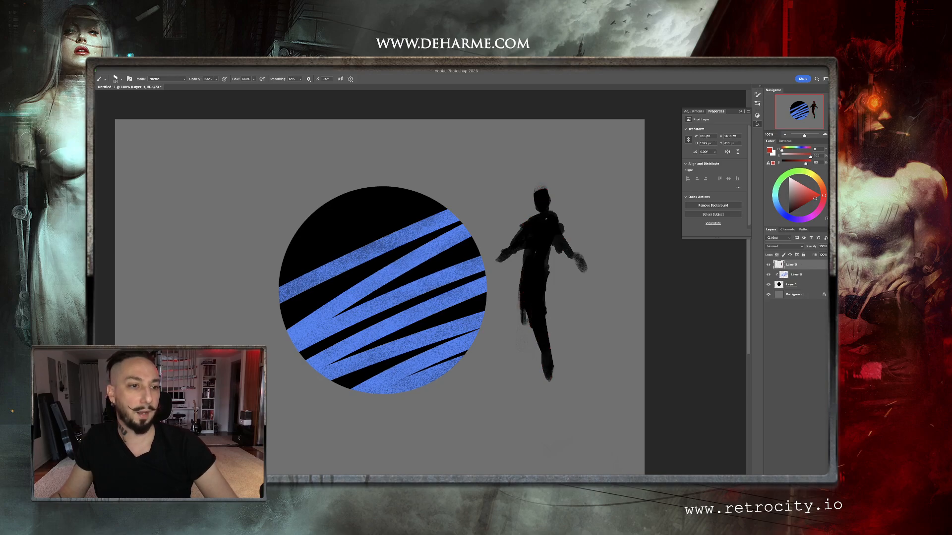
key("alt+shift+super+n")
left_click(804, 269, "alt")
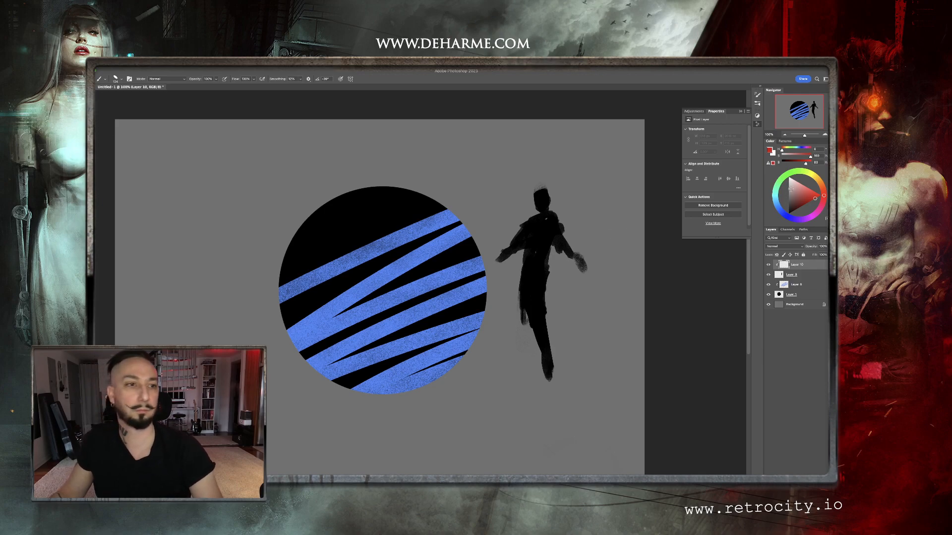
Paint grey light over the silhouette's head, shoulders and torso on the clipped layer, working back into it with sampled black
mouse_move(534, 212)
left_mouse_down()
mouse_move(555, 213)
mouse_move(514, 226)
mouse_move(543, 195)
mouse_move(554, 218)
left_mouse_up()
left_click(615, 219, "alt")
mouse_move(550, 214)
left_mouse_down()
mouse_move(523, 225)
mouse_move(544, 210)
left_mouse_up()
mouse_move(547, 206)
left_mouse_down()
mouse_move(538, 198)
mouse_move(544, 200)
left_mouse_up()
mouse_move(528, 238)
left_mouse_down()
mouse_move(519, 290)
mouse_move(566, 244)
mouse_move(559, 214)
mouse_move(530, 245)
left_mouse_up()
left_click(551, 235, "alt")
key("bracketright")
key("bracketright")
key("bracketright")
key("bracketright")
key("bracketright")
key("bracketright")
mouse_move(529, 243)
left_mouse_down()
mouse_move(550, 219)
mouse_move(530, 224)
left_mouse_up()
mouse_move(548, 256)
left_mouse_down()
mouse_move(530, 264)
mouse_move(541, 279)
left_mouse_up()
left_click_drag(571, 239, 561, 253)
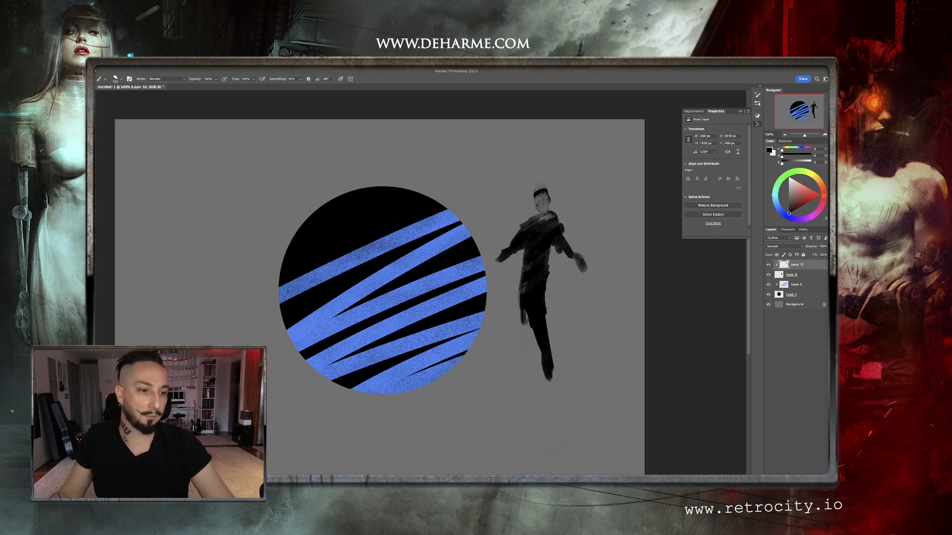
Add a second layer clipped to the silhouette and paint a magenta rim light along its left edge with a soft brush
key("ctrl+shift+alt+n")
left_click_drag(812, 213, 815, 214)
left_click(819, 196)
left_click(803, 268, "alt")
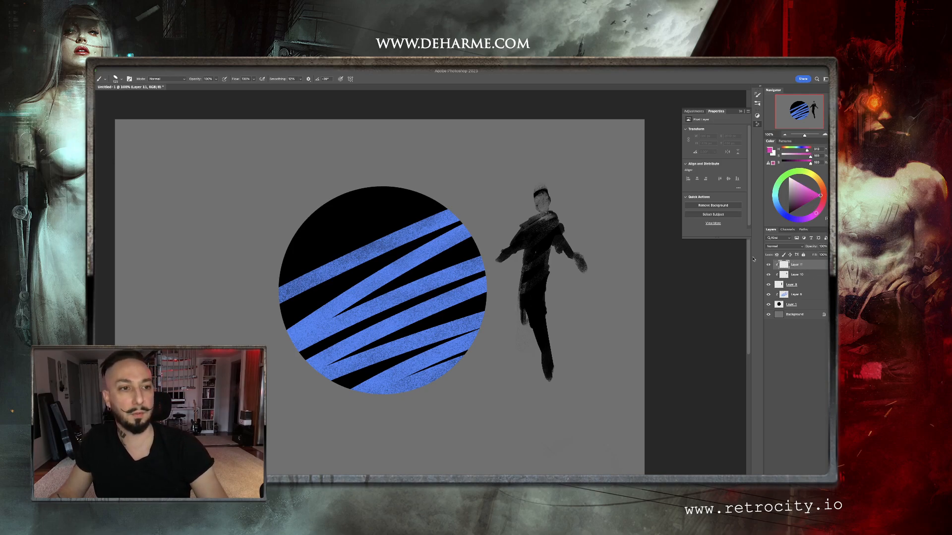
right_click(598, 176)
left_click(583, 211)
left_click_drag(516, 215, 485, 215)
left_click_drag(531, 192, 532, 190)
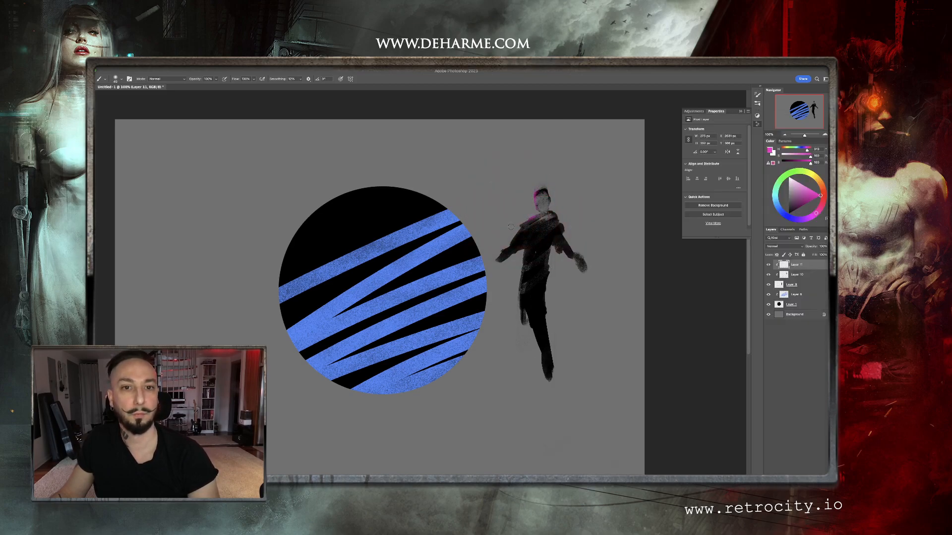
mouse_move(519, 273)
left_mouse_down()
mouse_move(520, 291)
mouse_move(525, 272)
left_mouse_up()
Paint a blue glow over the silhouette's head and upper body with a large soft brush
left_click_drag(821, 196, 818, 194)
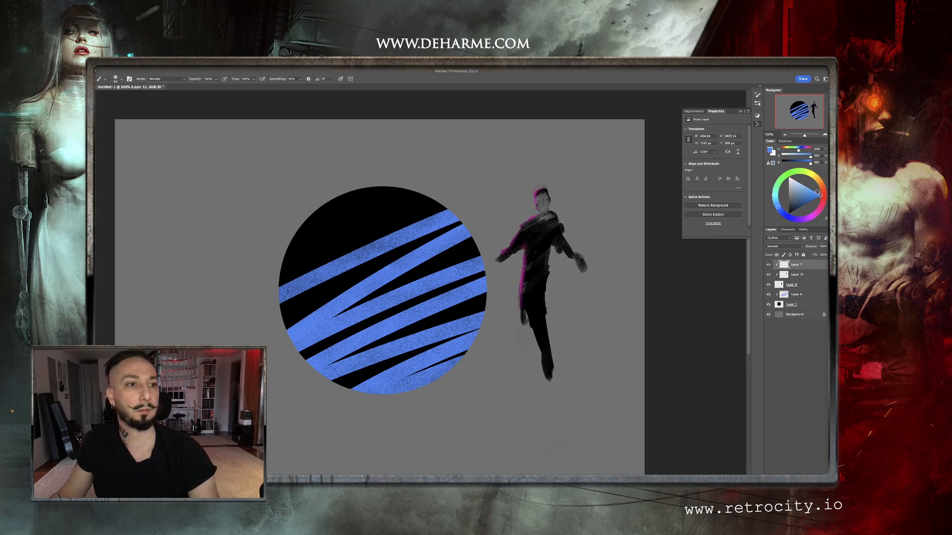
left_click_drag(558, 236, 593, 235)
left_click_drag(588, 178, 565, 308)
left_click_drag(564, 247, 613, 96)
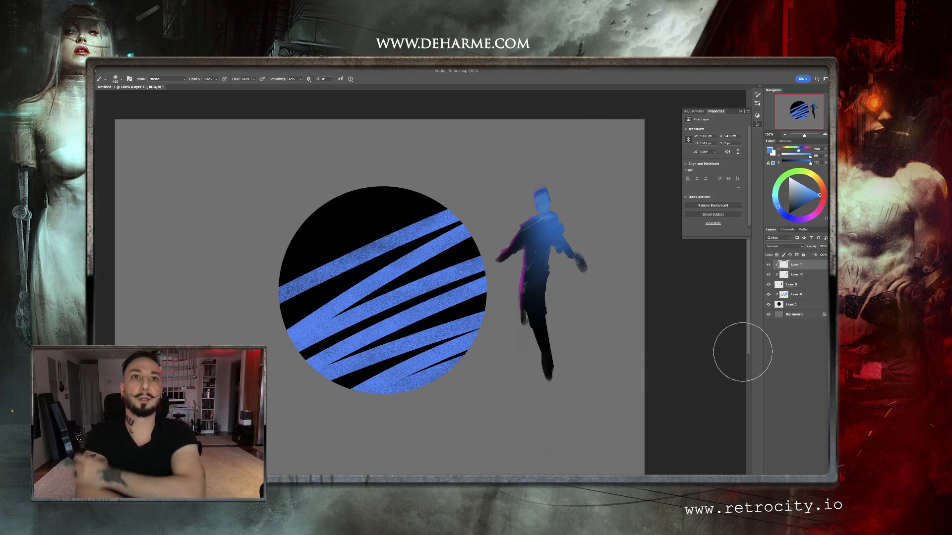
Delete both clipped layers on the silhouette and the clipped blue-stripe layer on the circle
left_click(801, 275, "shift")
key("Delete")
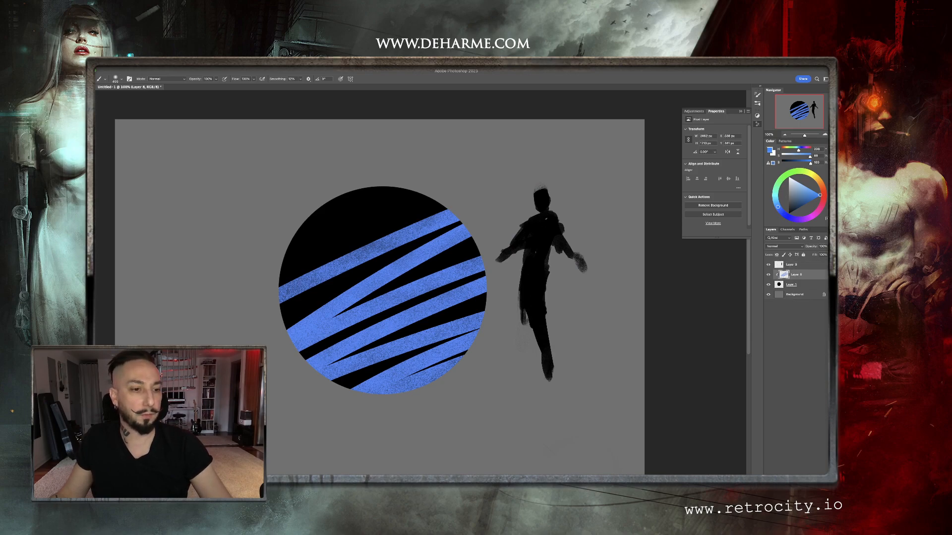
key("Delete")
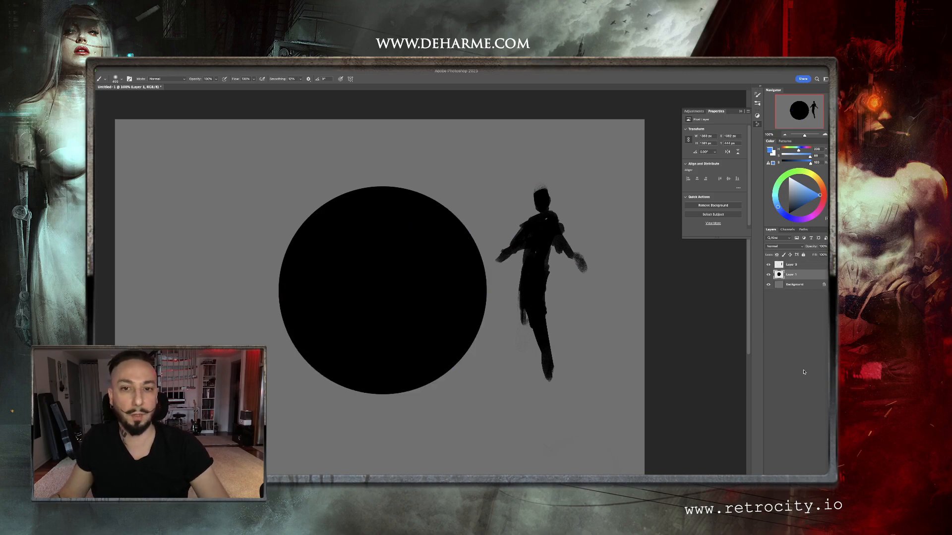
Add a new layer above the black circle and select a soft round brush from the Sketch group
key("ctrl+shift+alt+n")
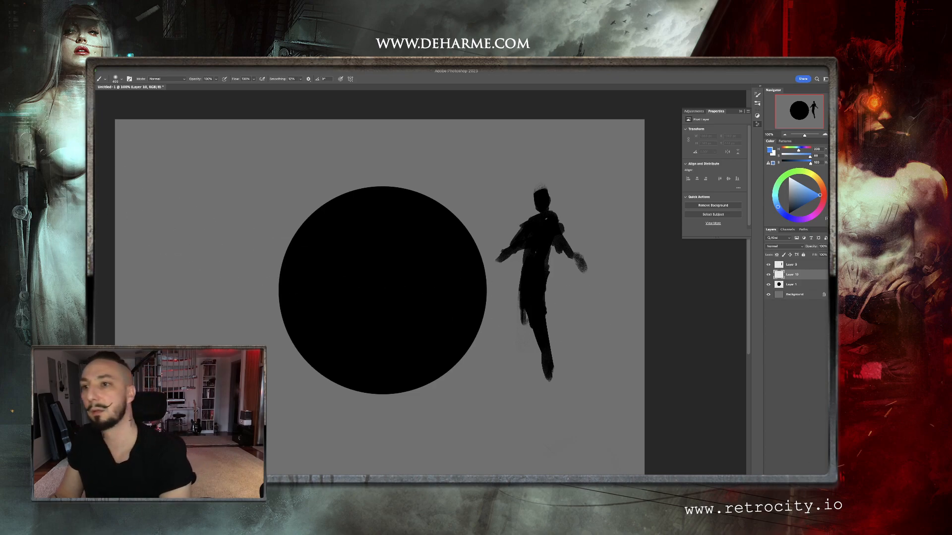
right_click(429, 228)
double_click(459, 203)
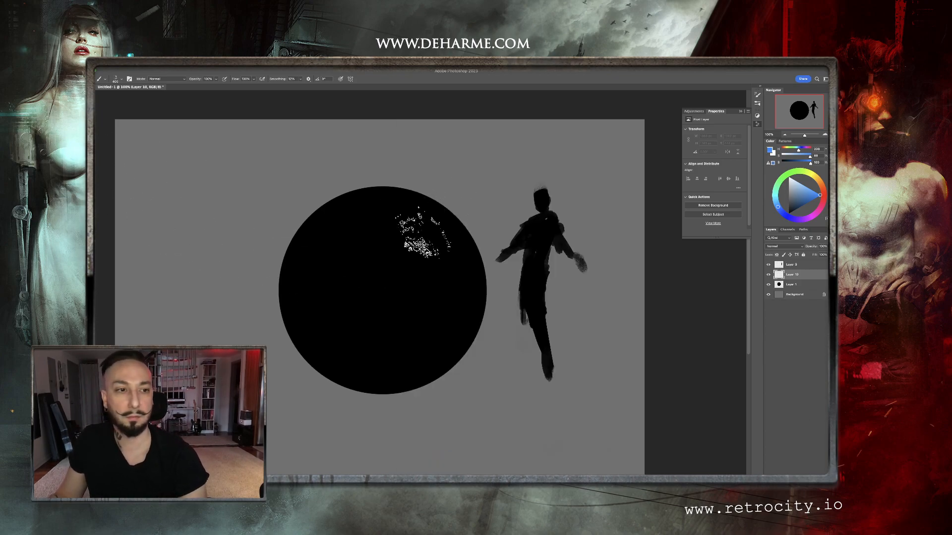
right_click(431, 250)
left_click(475, 211)
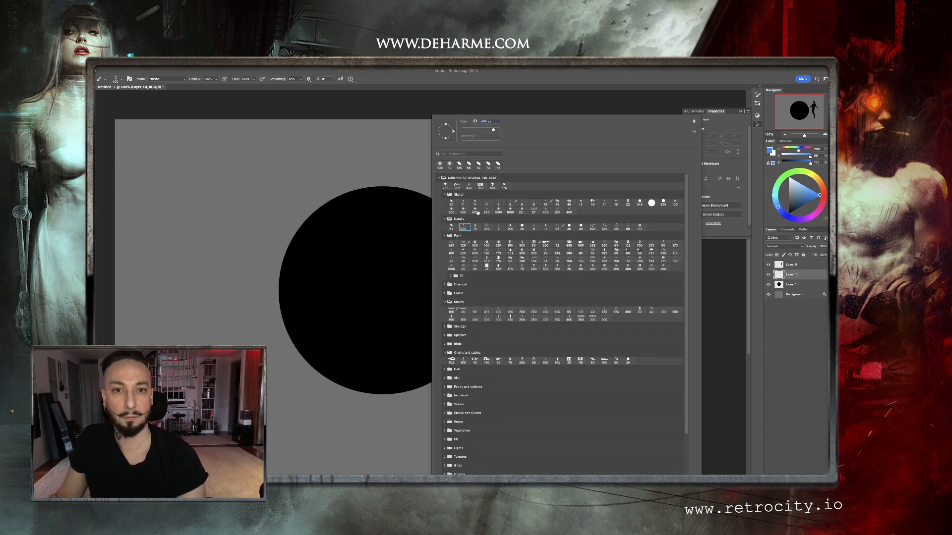
Build up a soft white glow centred on the circle's upper-left area with a brush about as wide as the circle
left_click_drag(358, 240, 553, 242)
left_click_drag(793, 192, 788, 177)
mouse_move(367, 270)
left_mouse_down()
mouse_move(397, 272)
mouse_move(362, 267)
left_mouse_up()
left_click(360, 269)
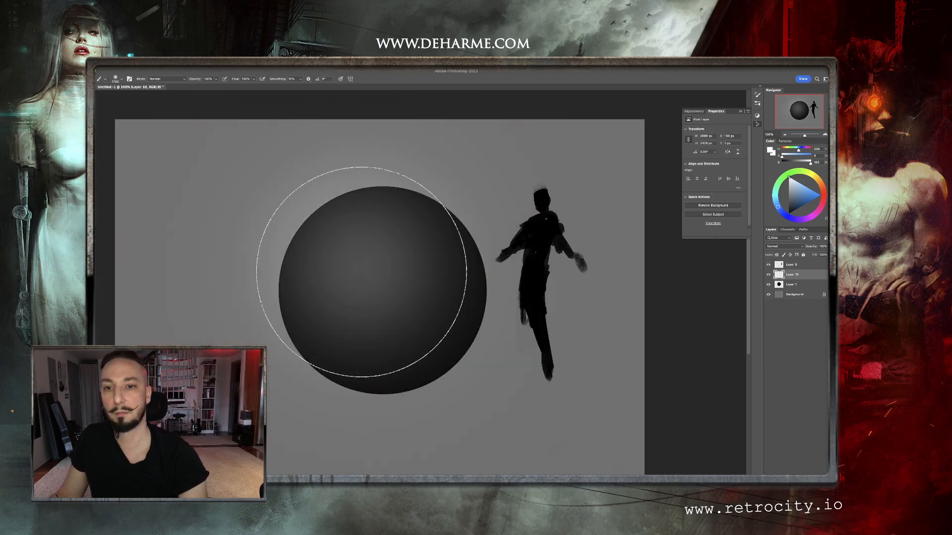
left_click(356, 265)
left_click(352, 262)
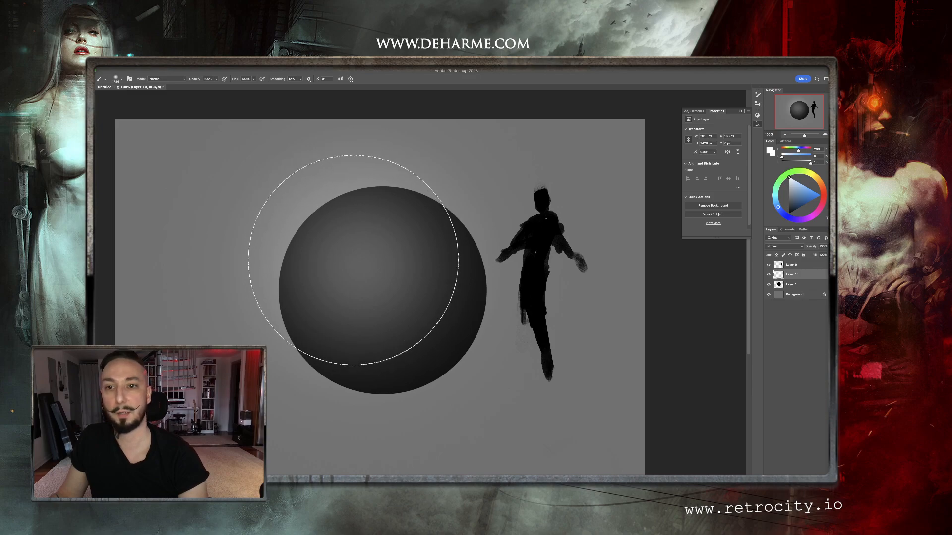
left_click(353, 255)
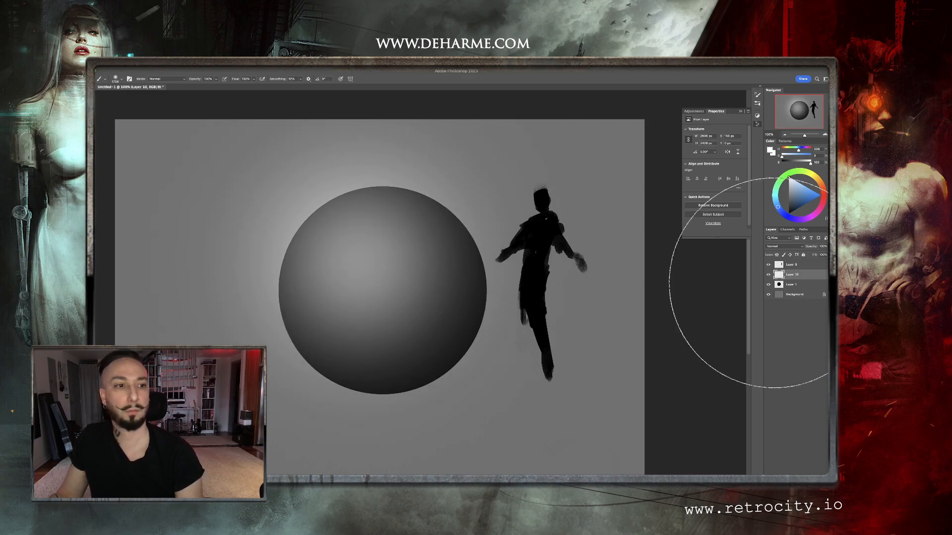
Clip the white glow layer to the circle, switching the clipping off and on to demonstrate it
left_click(796, 279, "alt")
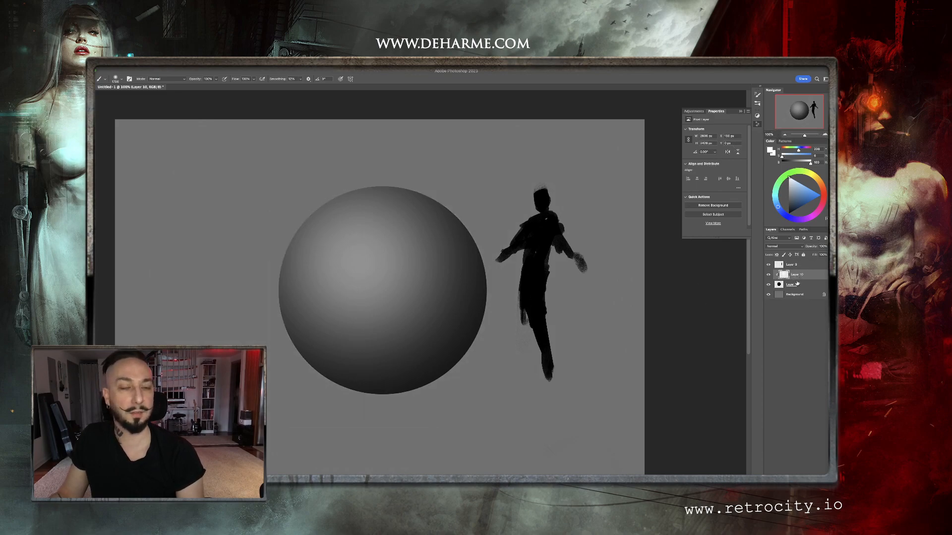
left_click(798, 284, "alt")
left_click(798, 279, "alt")
left_click(798, 279, "alt")
left_click(798, 279, "alt")
left_click(798, 279, "alt")
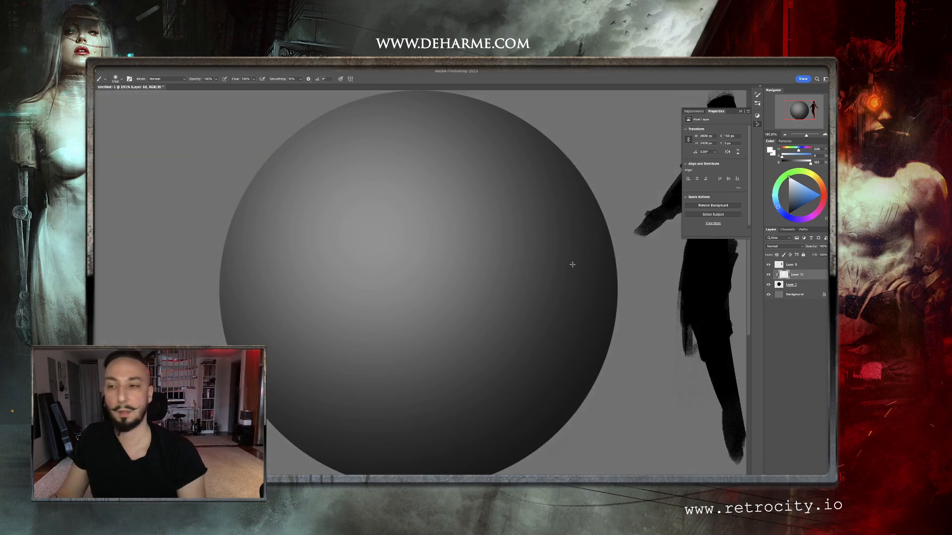
Add another layer and dab a smaller white highlight on the sphere's upper left with a reduced soft brush
key("z")
left_click(395, 267, "alt")
left_click(396, 266, "alt")
left_click(420, 254)
key("b")
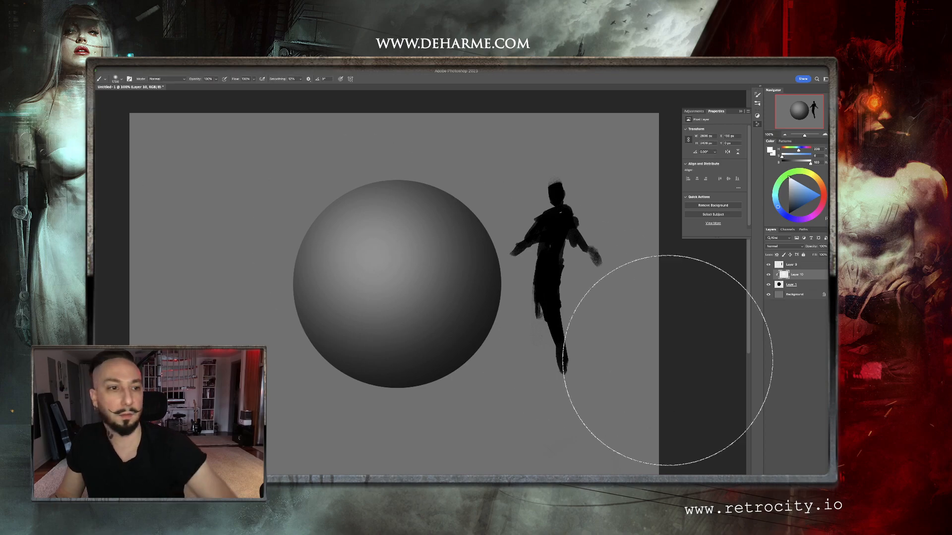
key("ctrl+shift+alt+n")
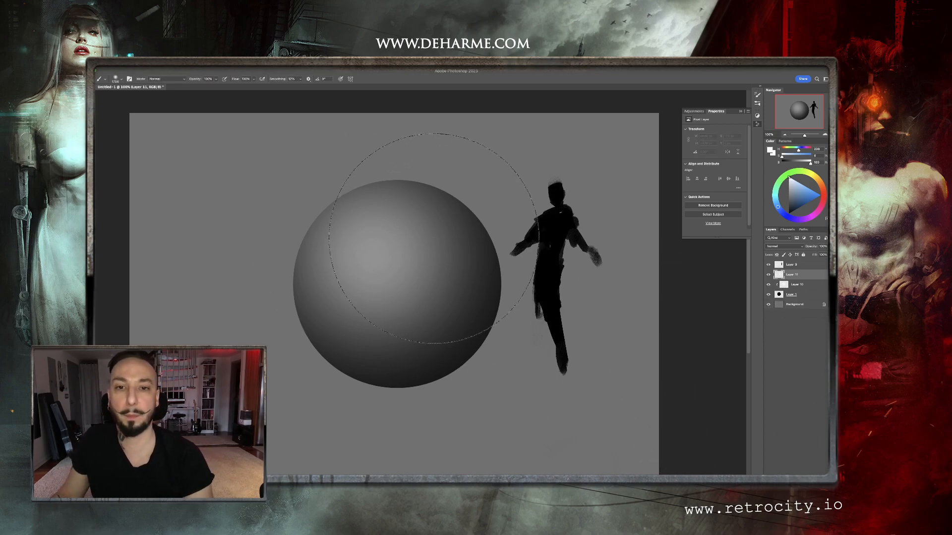
right_click(443, 238)
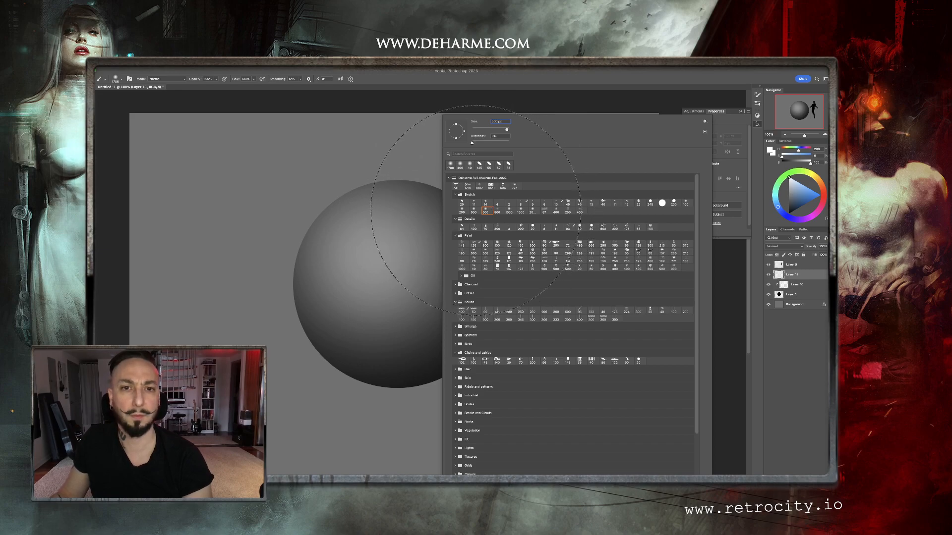
left_click(474, 209)
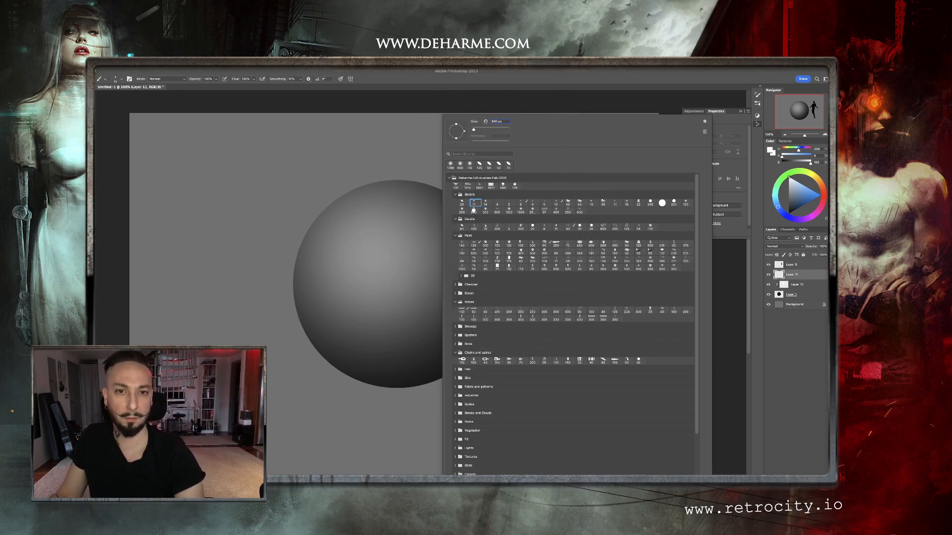
left_click_drag(374, 240, 359, 242)
left_click(351, 245)
left_click(364, 242)
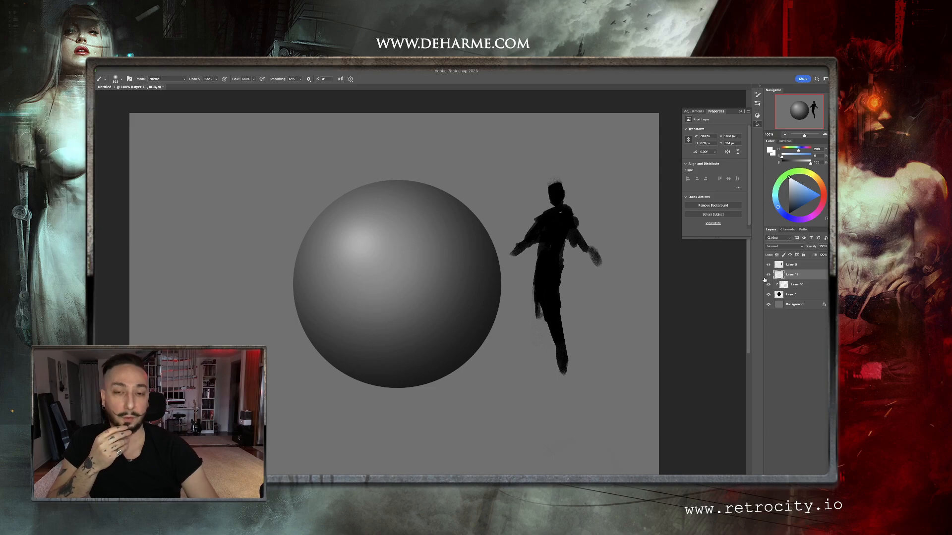
Create a new layer above the circle layer and move it to the top of the layer stack
left_click(799, 294)
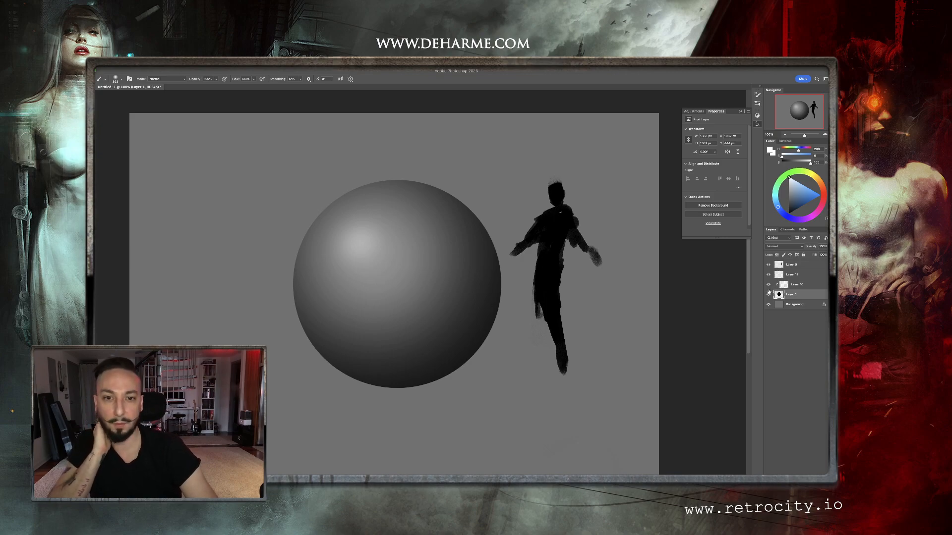
left_click(815, 476)
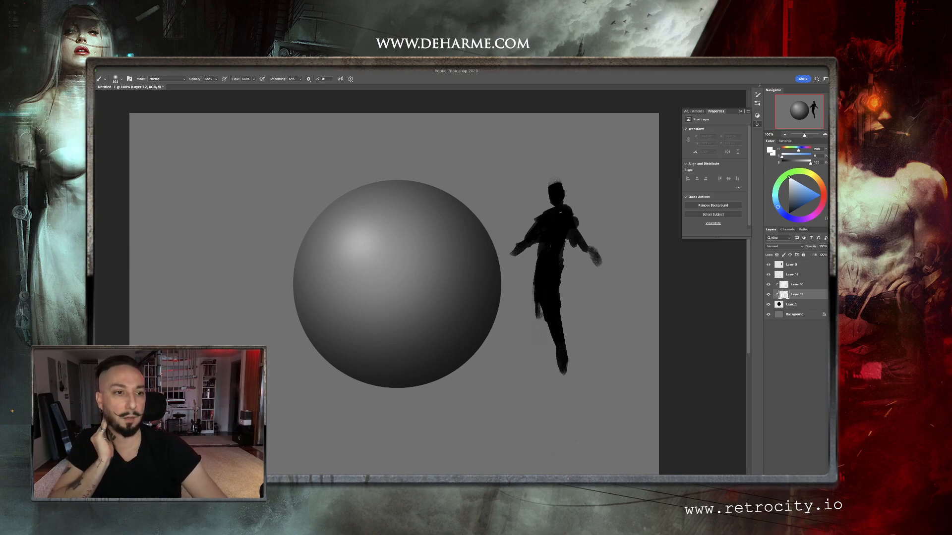
left_click_drag(801, 294, 793, 261)
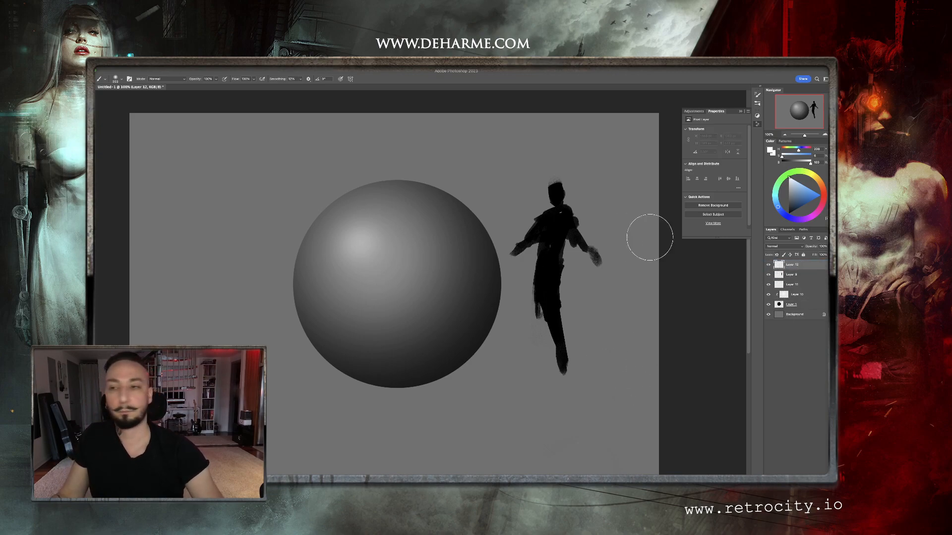
Paint a black vase silhouette to the left of the sphere with the first Sketch brush, enlarged
right_click(327, 239)
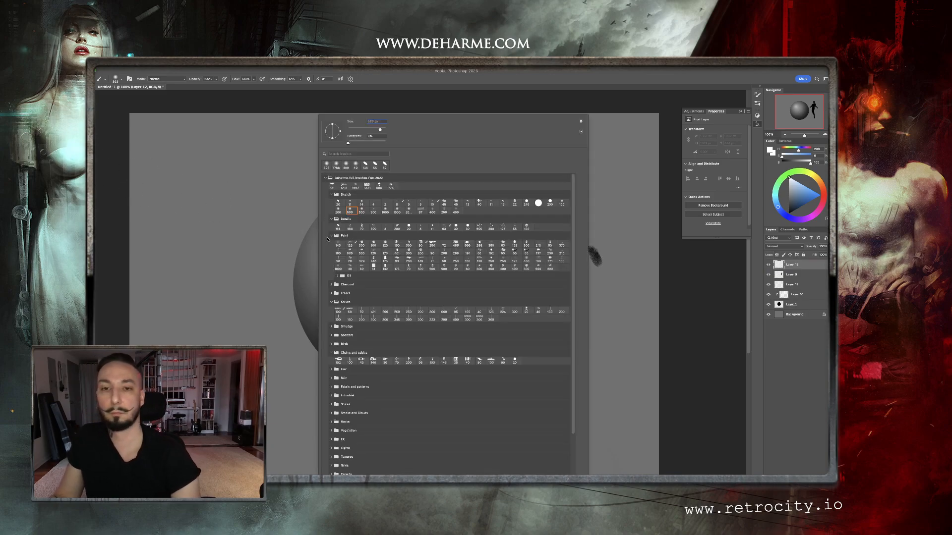
left_click(337, 205)
key("Return")
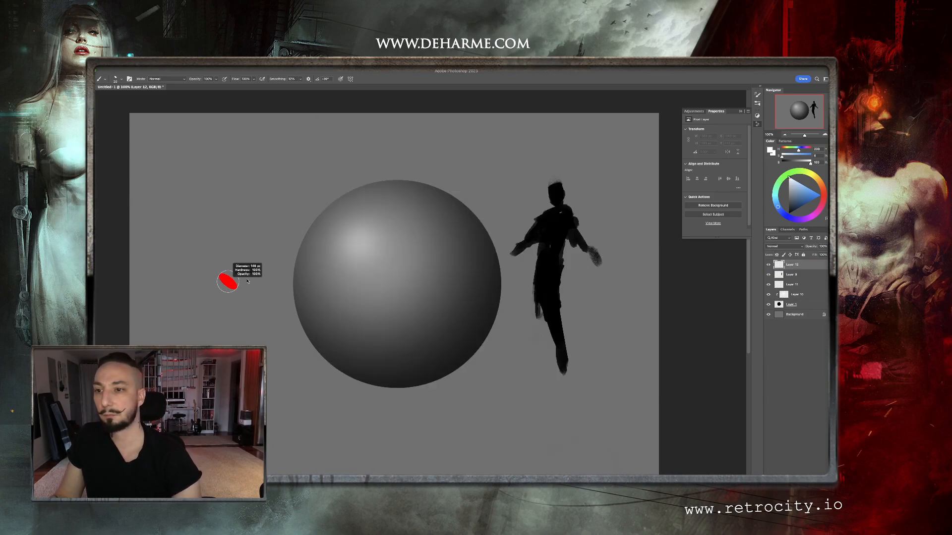
key("x")
mouse_move(214, 341)
left_mouse_down()
mouse_move(189, 250)
mouse_move(193, 268)
mouse_move(208, 229)
mouse_move(233, 213)
mouse_move(206, 184)
mouse_move(260, 187)
mouse_move(230, 192)
mouse_move(243, 243)
mouse_move(213, 290)
mouse_move(225, 330)
mouse_move(247, 247)
mouse_move(267, 235)
mouse_move(250, 342)
left_mouse_up()
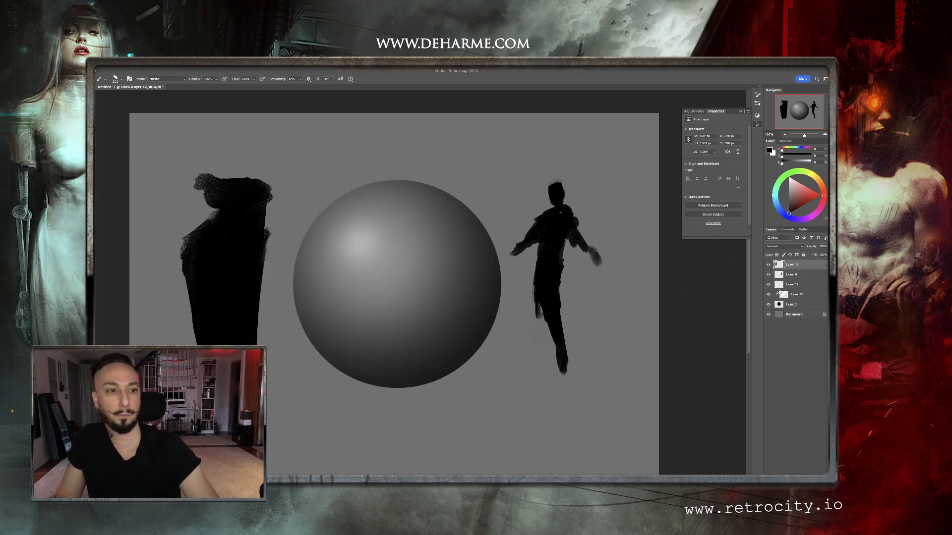
Hide the human silhouette, sphere and highlight layers, and move the vase silhouette toward the middle of the canvas
left_click(768, 304)
left_click(767, 303)
left_click(769, 284)
left_click(768, 274)
left_click(768, 294)
left_click(768, 304)
key("v")
mouse_move(239, 284)
left_mouse_down()
mouse_move(386, 316)
mouse_move(377, 274)
left_mouse_up()
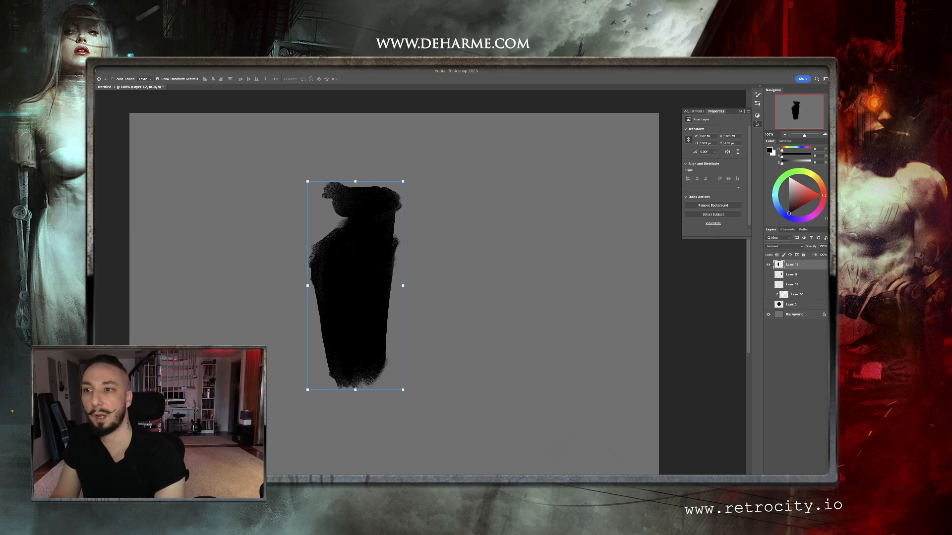
Erase the rough top of the vase silhouette to leave a straight horizontal edge, undoing the first attempt
key("e")
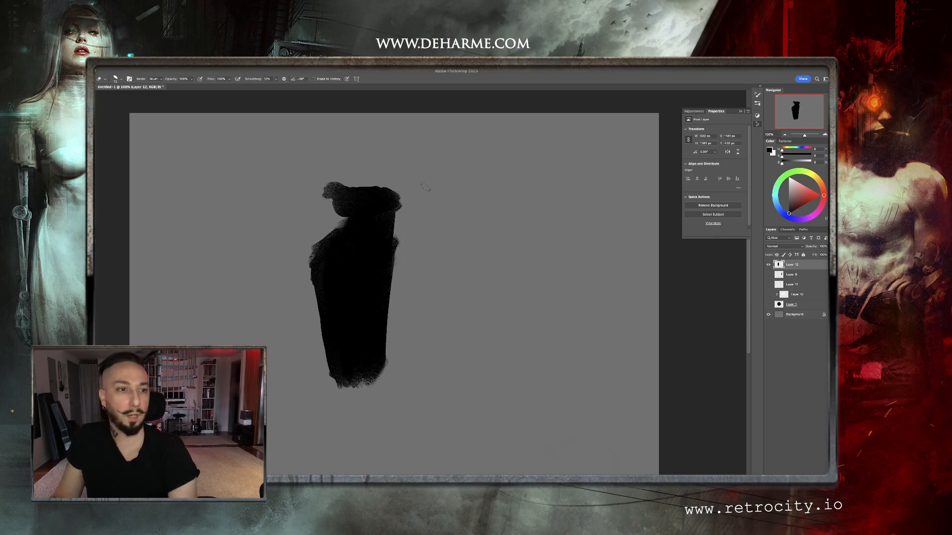
mouse_move(366, 180)
left_mouse_down()
mouse_move(327, 187)
mouse_move(404, 189)
mouse_move(326, 186)
mouse_move(407, 194)
left_mouse_up()
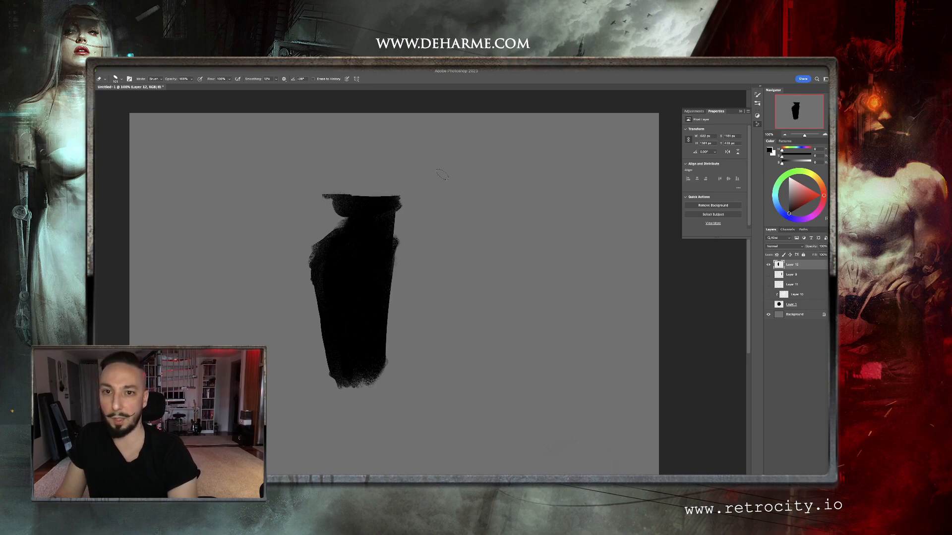
key("ctrl+z")
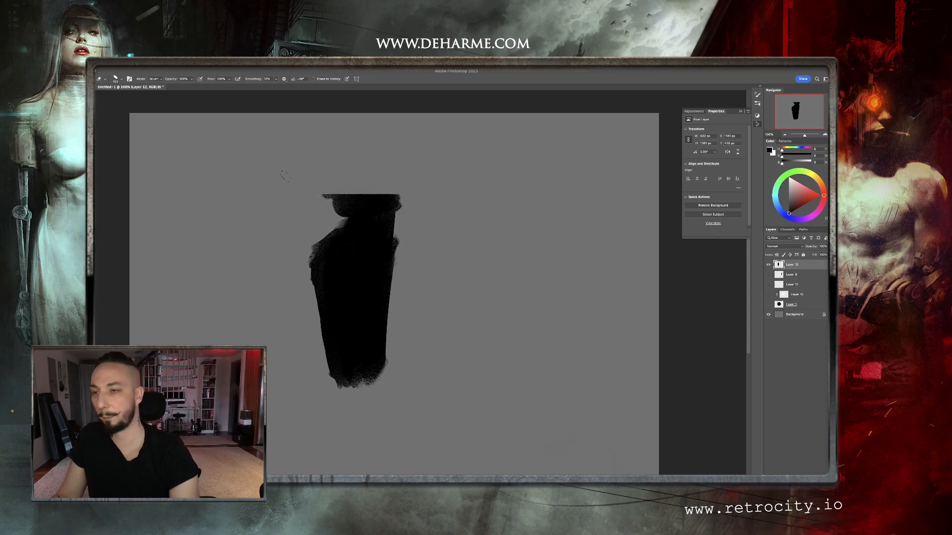
Select a hard round brush from the Sketch group and paint a straight black rim across the top of the vase
key("b")
right_click(486, 195)
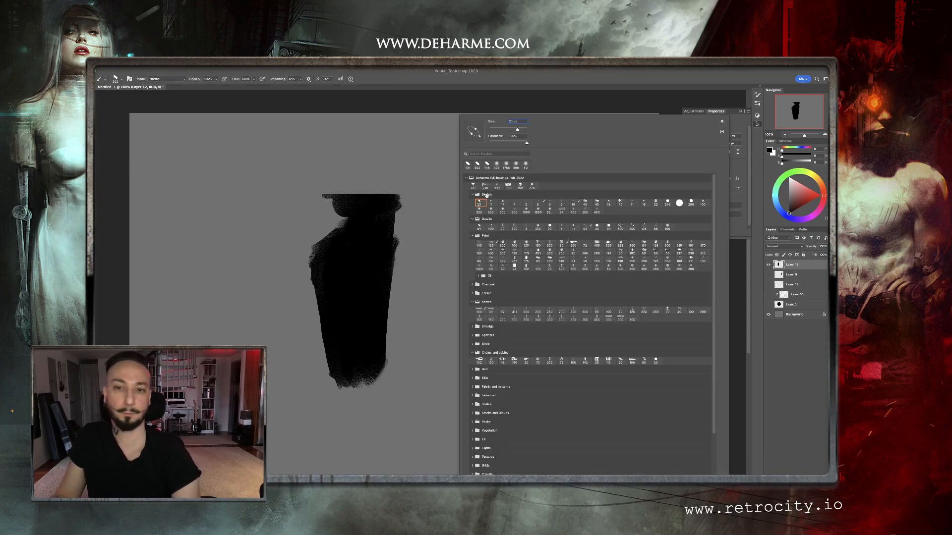
left_click(667, 203)
left_click_drag(366, 226, 350, 226)
left_click(376, 210, "alt")
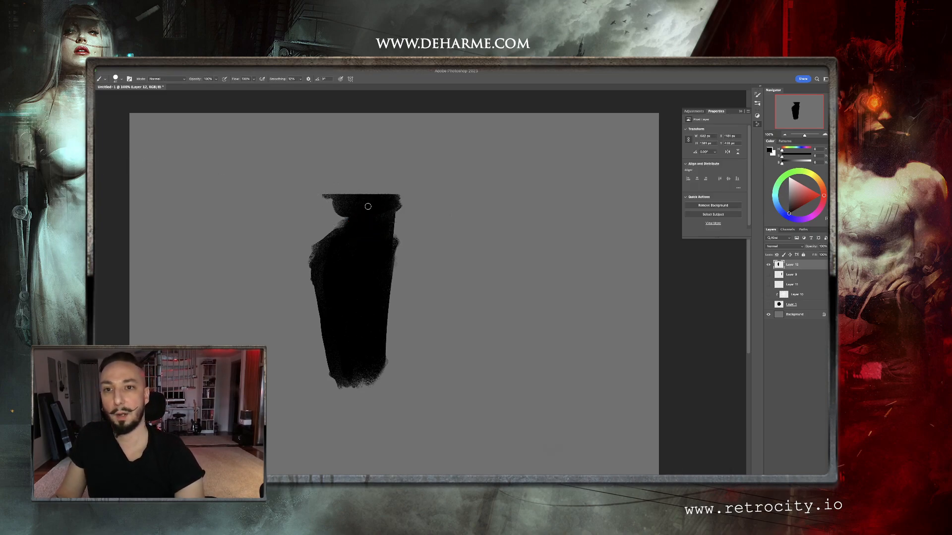
left_click_drag(328, 196, 400, 195)
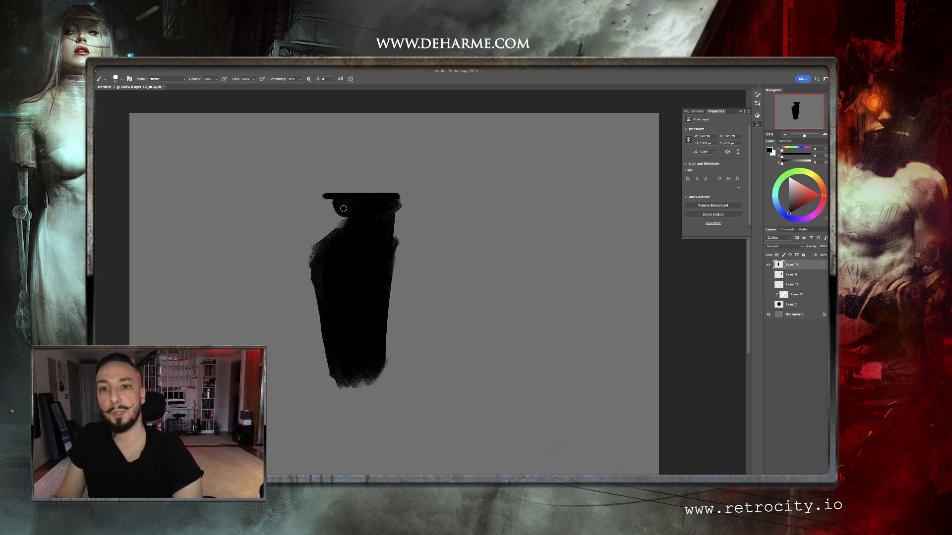
Paint a rounded left shoulder below the vase neck and fill in the body down to its base in black
left_click_drag(342, 226, 320, 254)
mouse_move(350, 244)
left_mouse_down()
mouse_move(328, 257)
mouse_move(331, 239)
mouse_move(344, 243)
mouse_move(342, 329)
mouse_move(326, 270)
mouse_move(336, 329)
mouse_move(361, 335)
mouse_move(378, 379)
left_mouse_up()
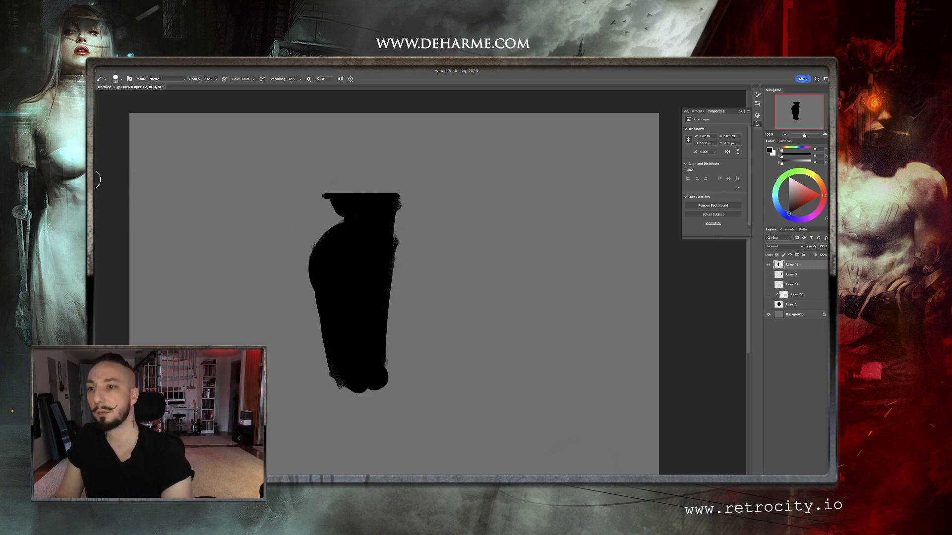
Erase the vase's left side to a straight taper with a hard round brush from the Sketch group, undoing the last cut at the shoulder
key("e")
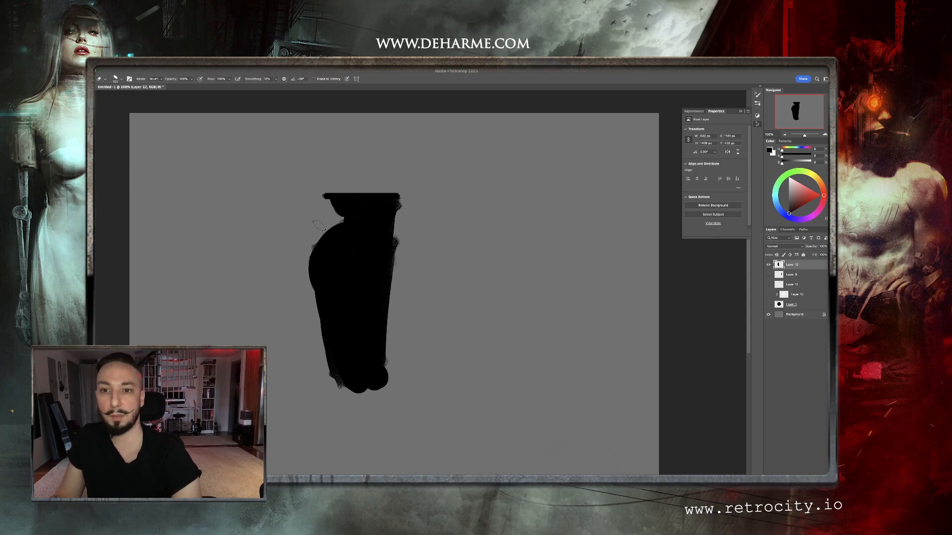
right_click(319, 227)
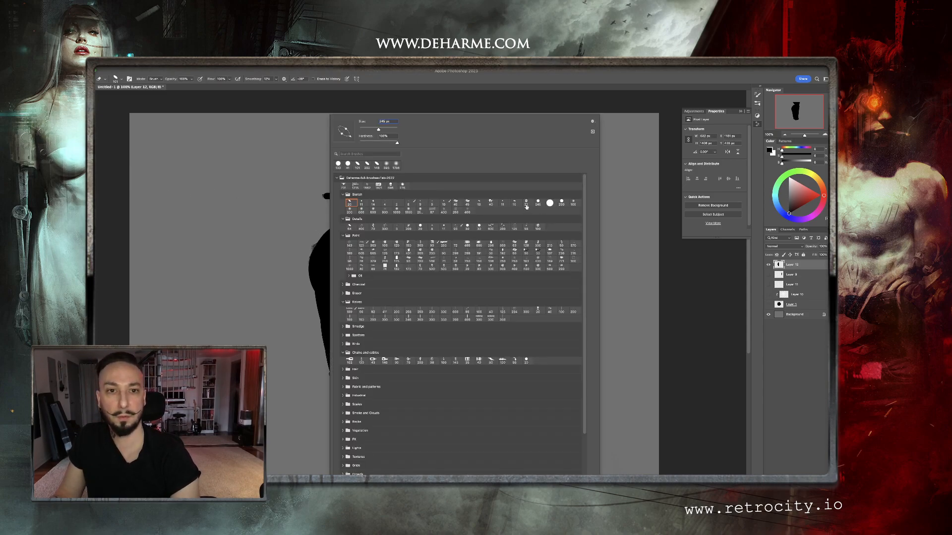
left_click(549, 203)
left_click_drag(292, 239, 292, 252)
right_click(349, 231)
left_click(567, 202)
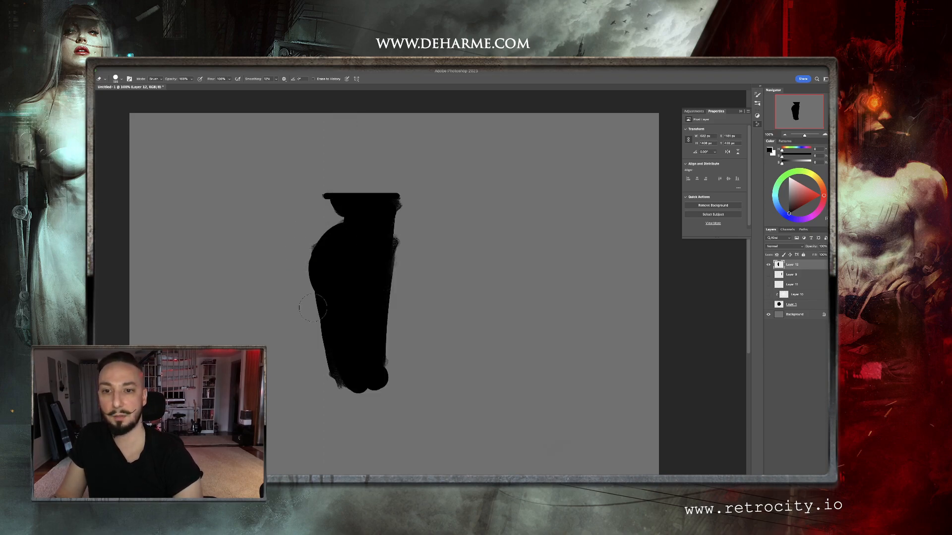
left_click(320, 380, "shift")
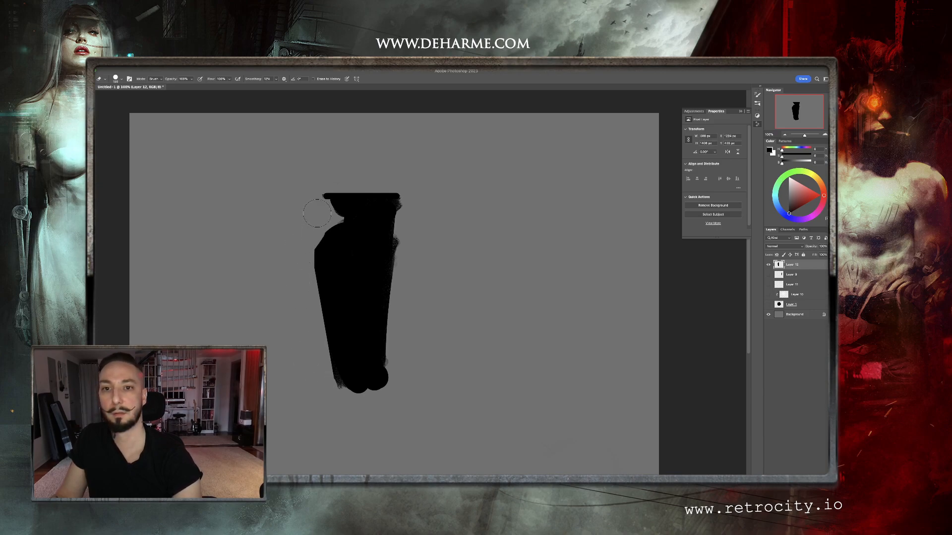
key("super+z")
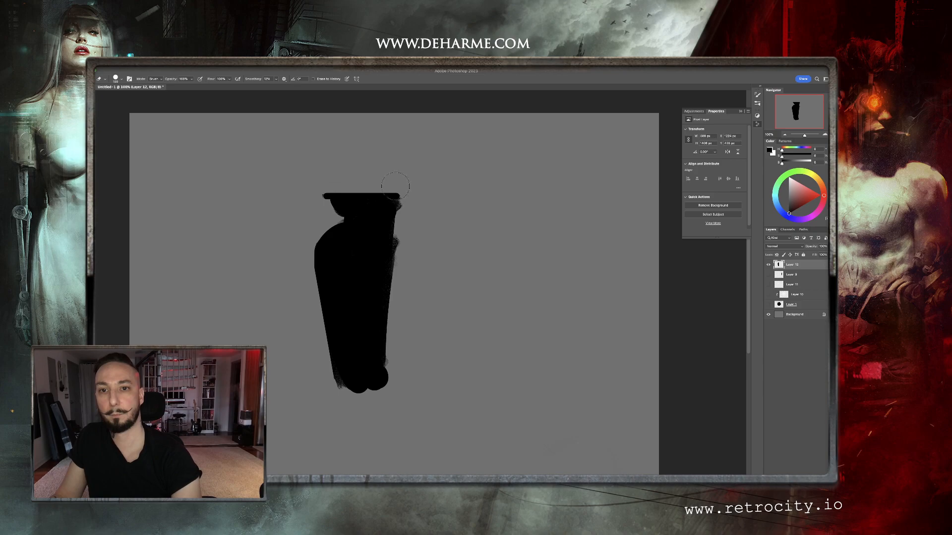
Erase the vase's right side to a straight vertical edge, cut the base flat and trim the left end of the rim
left_click_drag(395, 186, 392, 396)
left_click_drag(333, 388, 404, 388)
left_click_drag(340, 202, 318, 204)
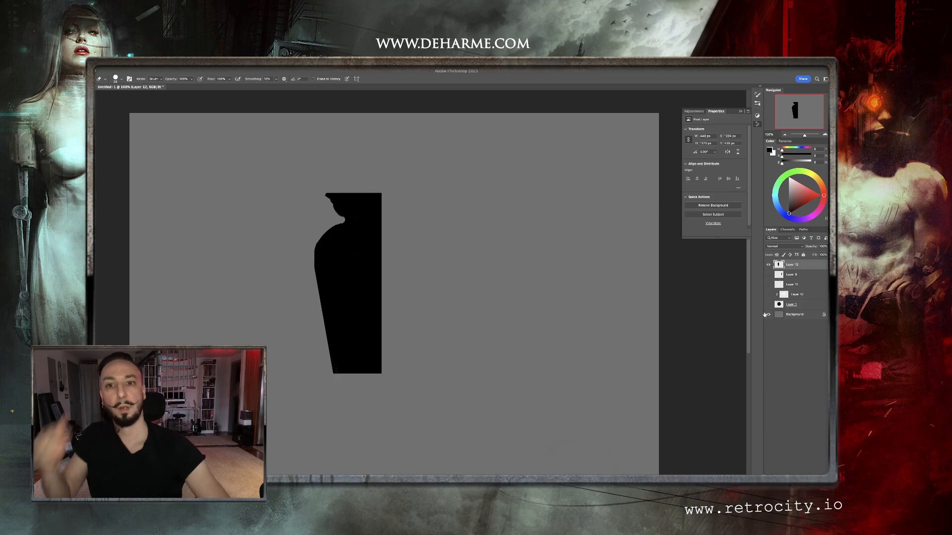
Duplicate the half-vase layer
right_click(791, 265)
left_click(751, 220)
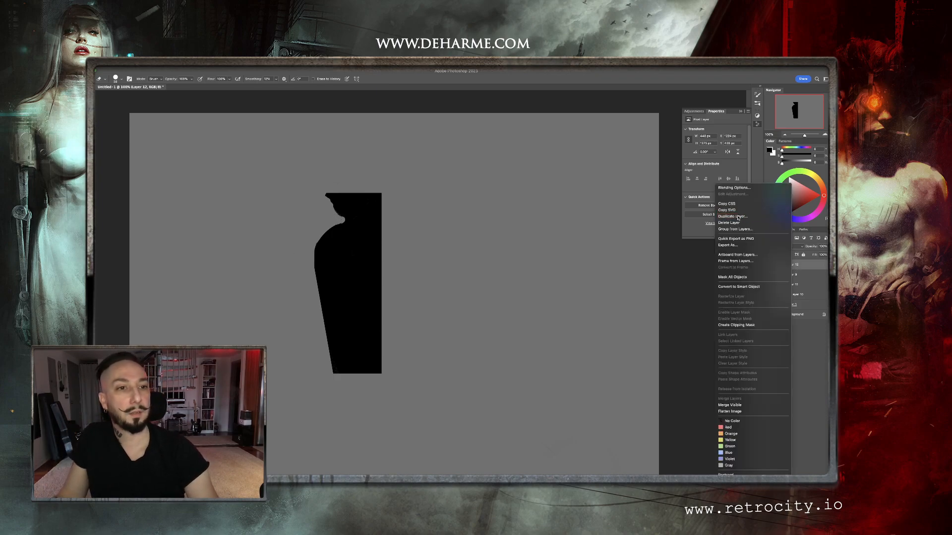
left_click(519, 260)
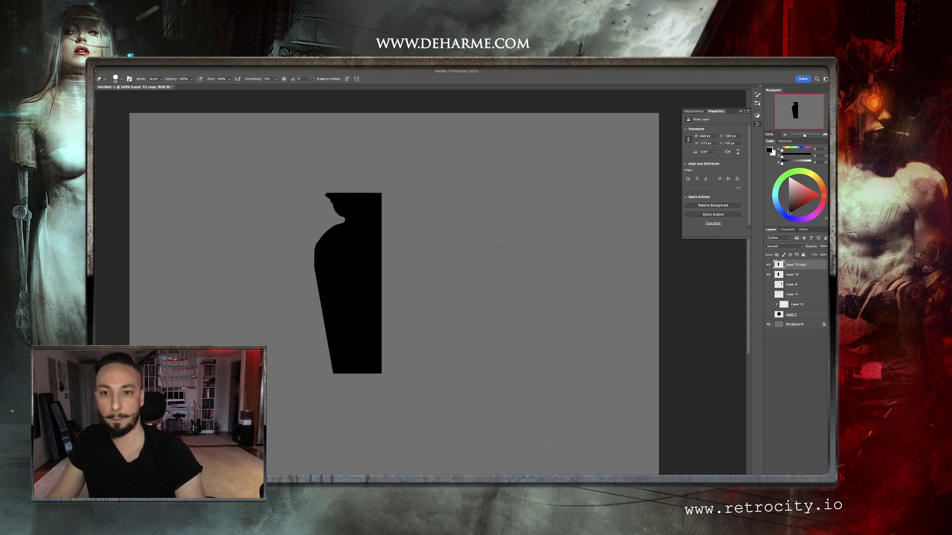
Turn off VoiceOver, flip the copied half horizontally and move it to the right to form a symmetrical vase
key("super+F5")
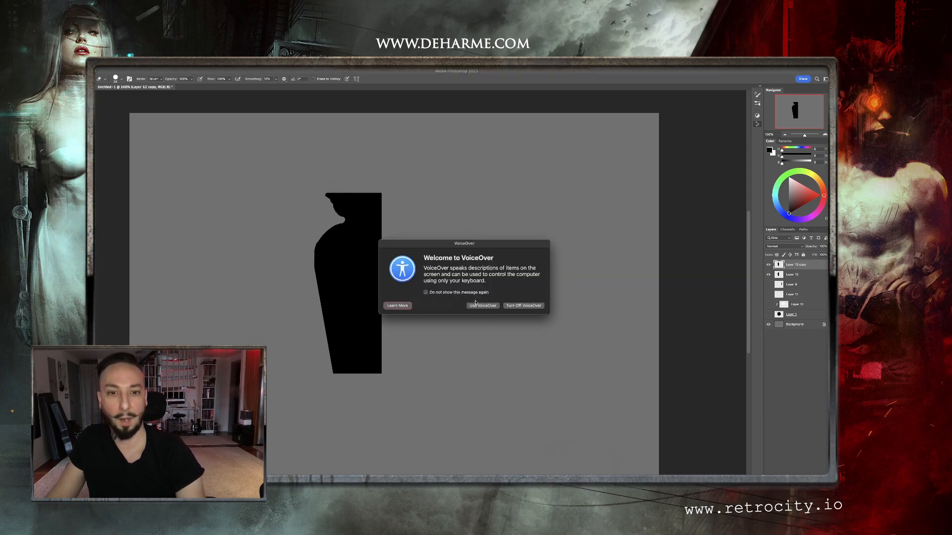
left_click(510, 306)
key("super+z")
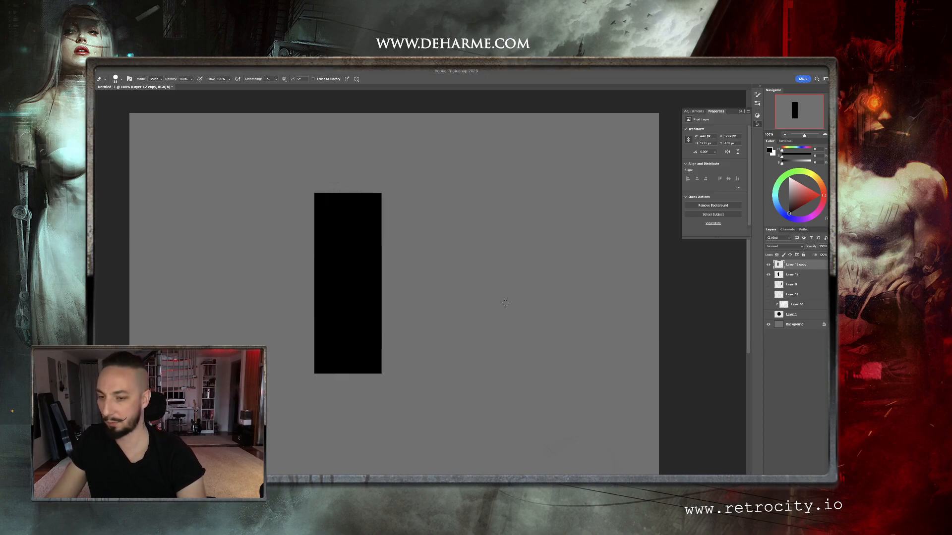
key("v")
mouse_move(371, 298)
left_mouse_down()
mouse_move(436, 297)
mouse_move(398, 305)
left_mouse_up()
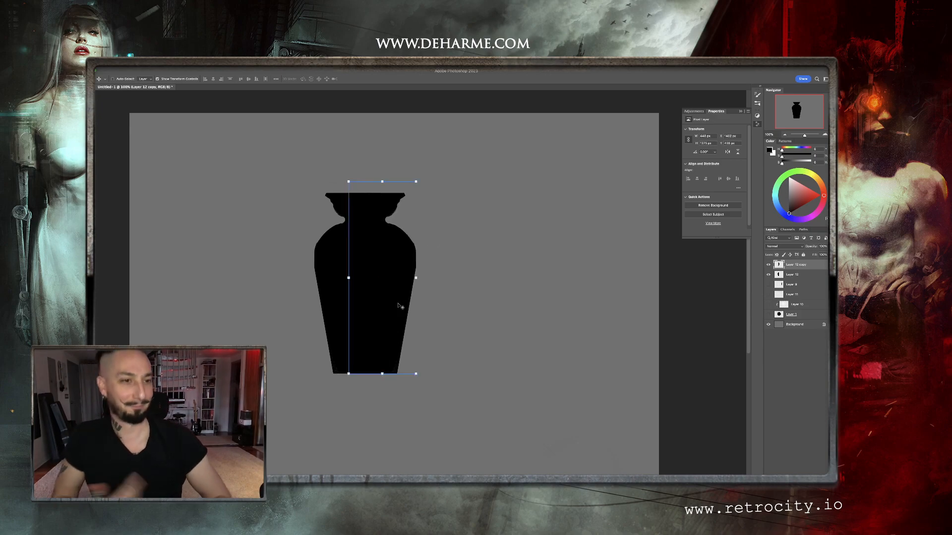
Merge the mirrored copy down into the vase layer and move the complete vase right and lower on the canvas
right_click(803, 270)
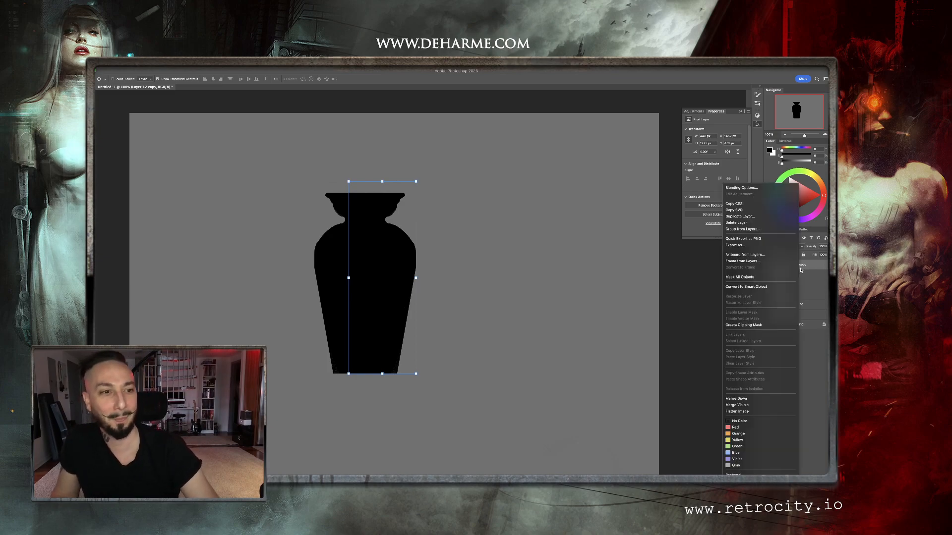
left_click(752, 405)
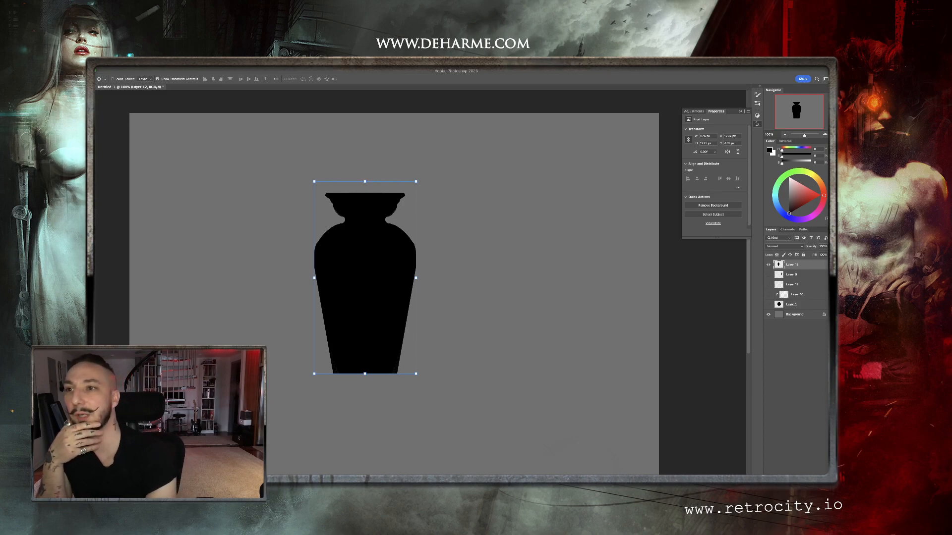
mouse_move(371, 290)
left_mouse_down()
mouse_move(397, 287)
mouse_move(385, 297)
left_mouse_up()
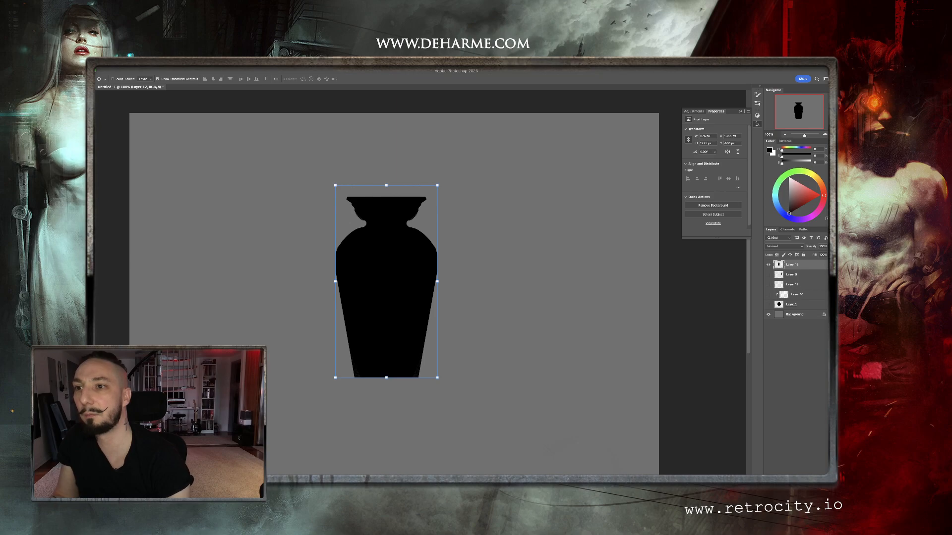
left_click_drag(410, 277, 417, 300)
Add a new layer and sketch flowers with thin stems rising out of the vase, using the first Sketch brush
key("ctrl+shift+alt+n")
key("b")
right_click(395, 193)
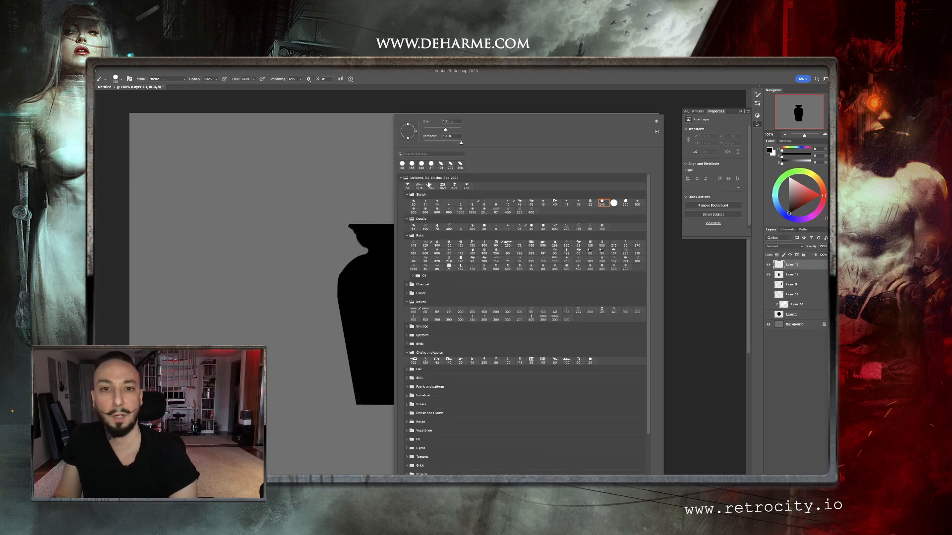
double_click(416, 204)
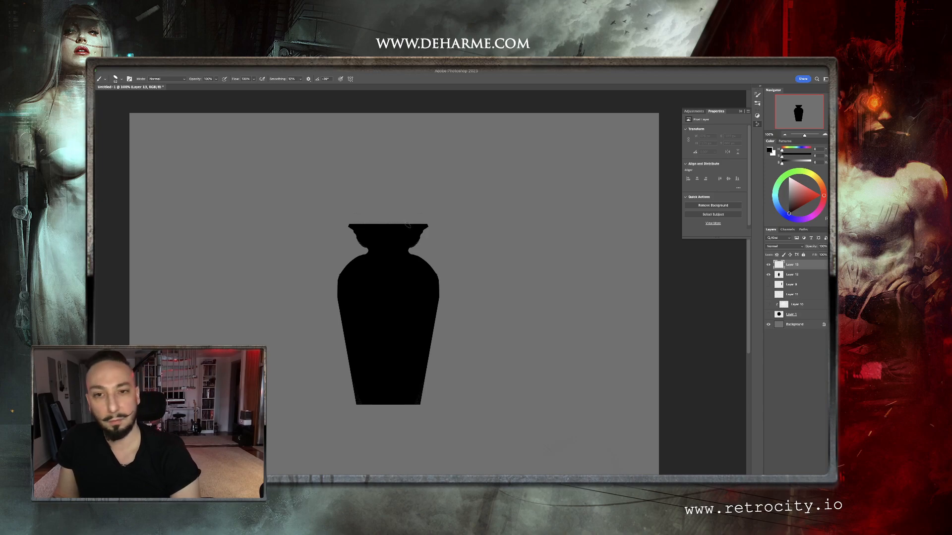
left_click_drag(399, 234, 441, 158)
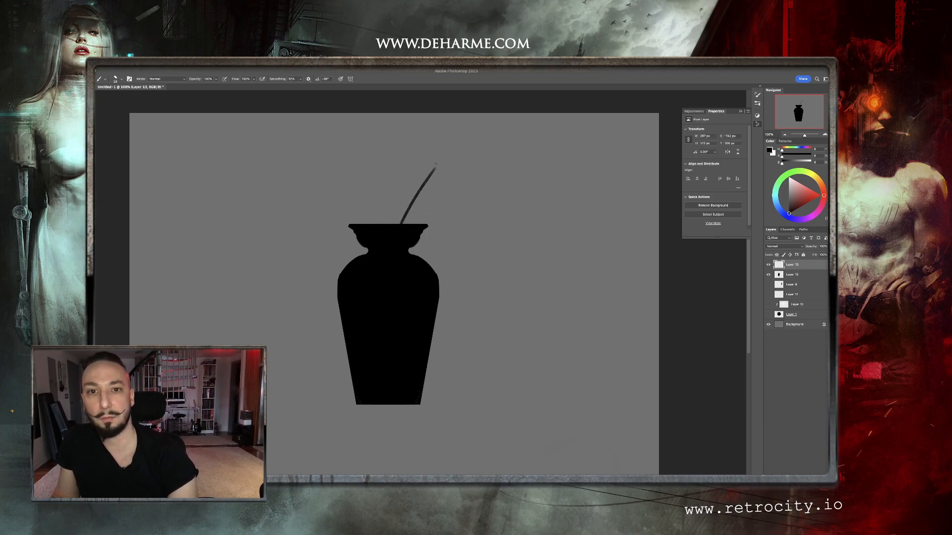
mouse_move(434, 146)
left_mouse_down()
mouse_move(467, 158)
mouse_move(442, 147)
mouse_move(461, 145)
mouse_move(461, 171)
left_mouse_up()
left_click_drag(387, 224, 400, 192)
mouse_move(386, 215)
left_mouse_down()
mouse_move(399, 192)
mouse_move(380, 203)
mouse_move(395, 176)
mouse_move(392, 212)
mouse_move(397, 185)
mouse_move(417, 212)
mouse_move(412, 219)
mouse_move(426, 197)
left_mouse_up()
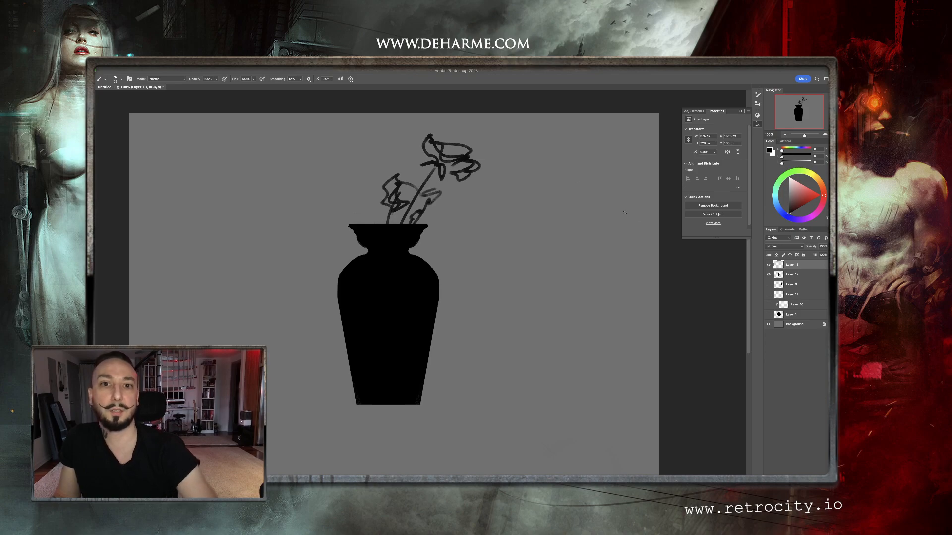
Add a new layer directly above the vase layer and clip it to the vase
left_click(792, 275)
key("ctrl+alt+shift+n")
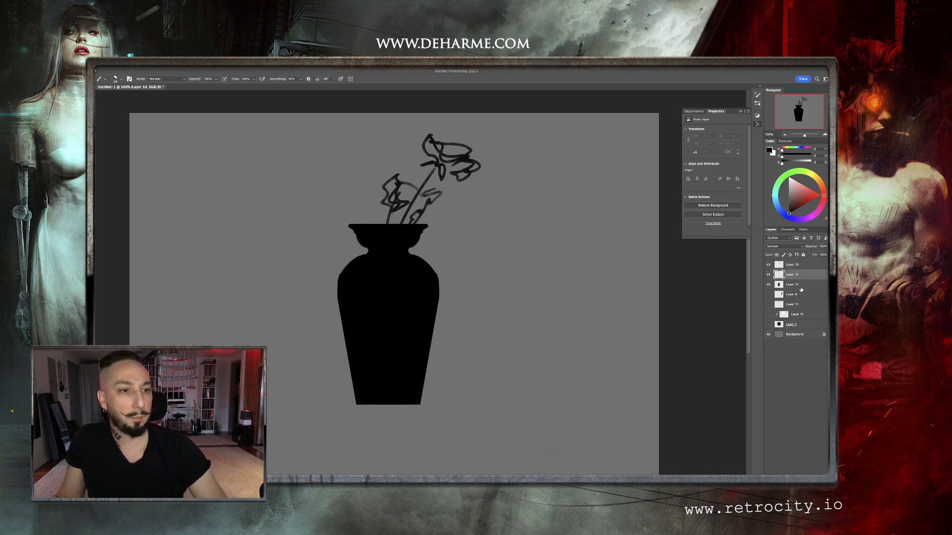
left_click(800, 279, "alt")
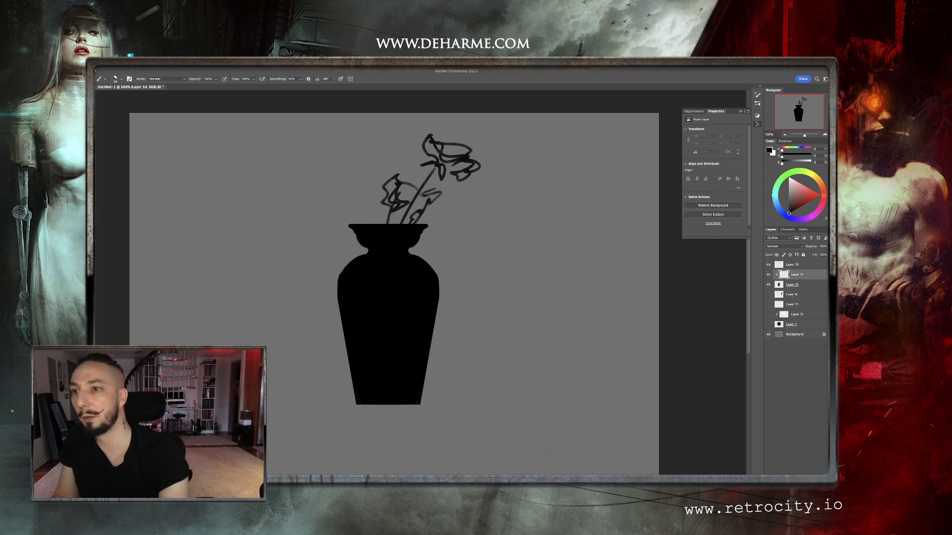
Paint white highlights on the vase rim and along the left side of the body with a soft round Sketch brush
left_click_drag(346, 259, 389, 248)
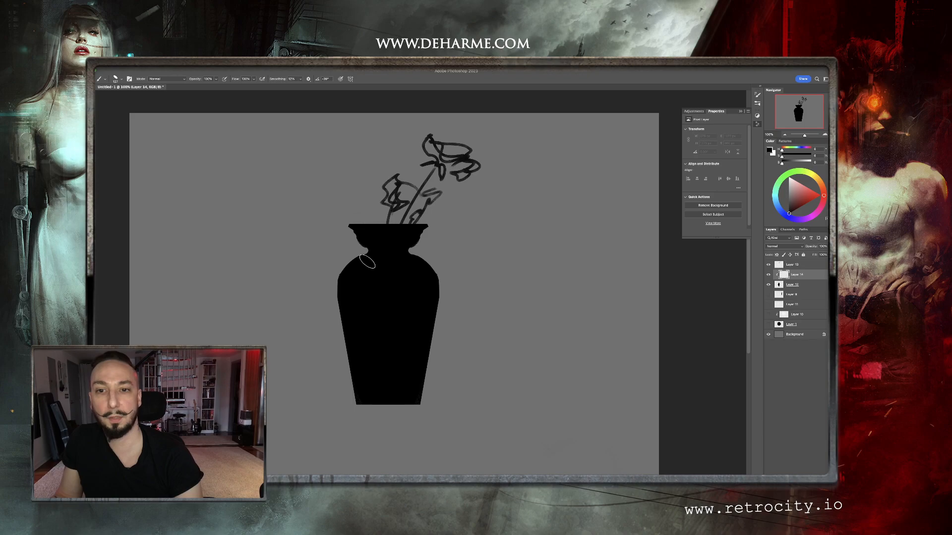
right_click(486, 225)
left_click(554, 210)
left_click_drag(463, 243, 416, 212)
left_click_drag(796, 184, 788, 176)
mouse_move(374, 264)
left_mouse_down()
mouse_move(364, 282)
mouse_move(360, 270)
mouse_move(365, 441)
left_mouse_up()
mouse_move(386, 215)
left_mouse_down()
mouse_move(365, 224)
mouse_move(424, 223)
mouse_move(372, 235)
mouse_move(425, 237)
left_mouse_up()
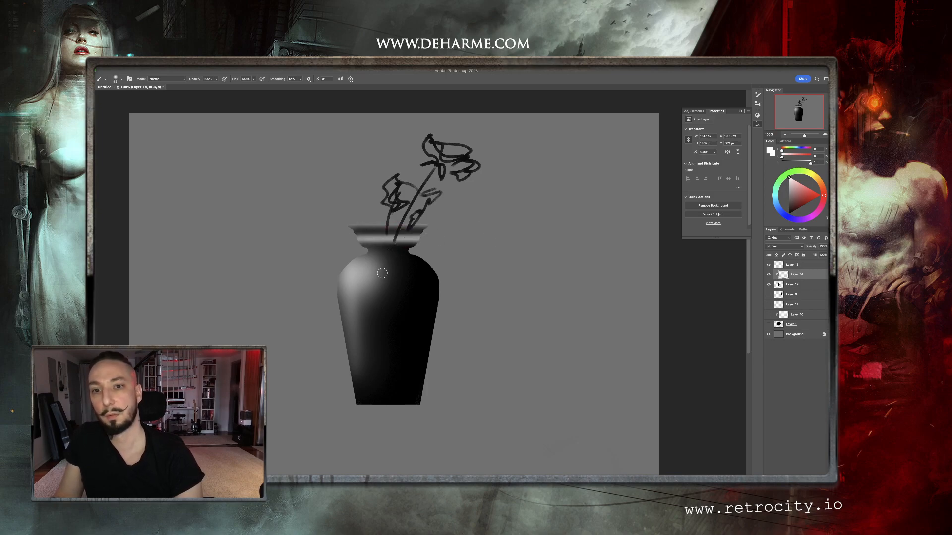
left_click_drag(365, 257, 341, 296)
mouse_move(424, 255)
left_mouse_down()
mouse_move(435, 254)
mouse_move(424, 270)
left_mouse_up()
mouse_move(335, 283)
left_mouse_down()
mouse_move(347, 366)
mouse_move(350, 274)
mouse_move(359, 382)
left_mouse_up()
Erase most of the white shading on the left edge, lower body and rim with a soft round eraser from the Sketch group
key("e")
right_click(449, 219)
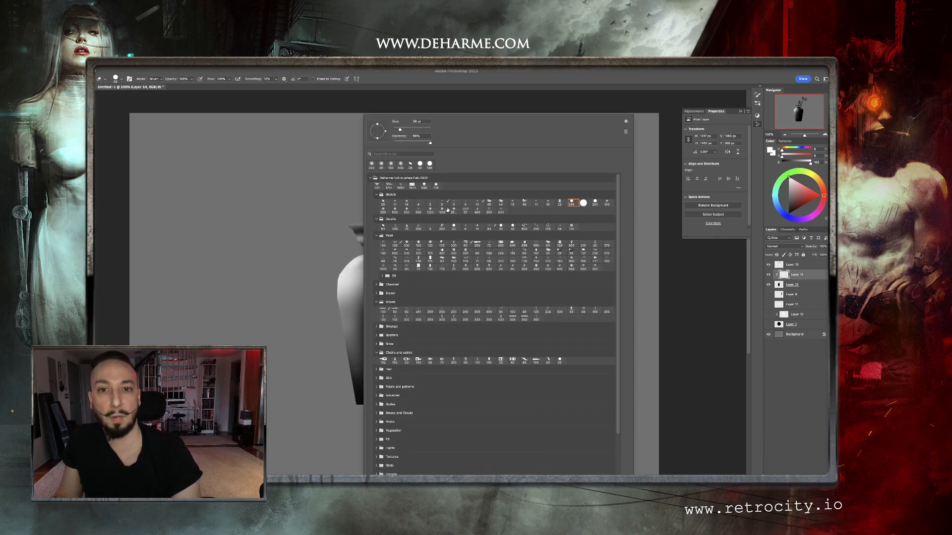
left_click(396, 211)
left_click(297, 259)
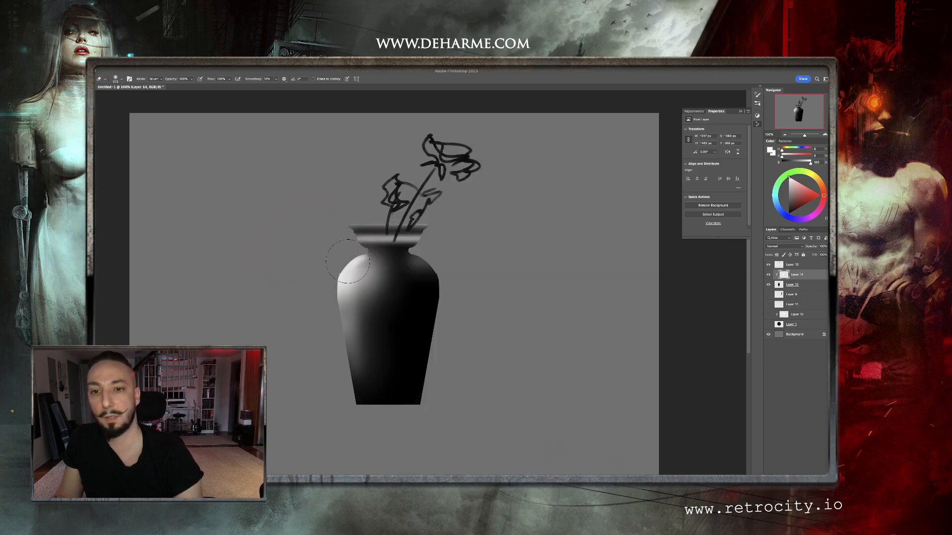
mouse_move(320, 285)
left_mouse_down()
mouse_move(327, 363)
mouse_move(326, 268)
mouse_move(333, 385)
left_mouse_up()
left_click_drag(341, 323, 372, 393)
mouse_move(355, 305)
left_mouse_down()
mouse_move(374, 391)
mouse_move(390, 287)
mouse_move(396, 394)
mouse_move(393, 353)
left_mouse_up()
left_click_drag(399, 274, 390, 274)
mouse_move(372, 228)
left_mouse_down()
mouse_move(347, 228)
mouse_move(427, 228)
mouse_move(420, 243)
mouse_move(375, 234)
mouse_move(421, 236)
left_mouse_up()
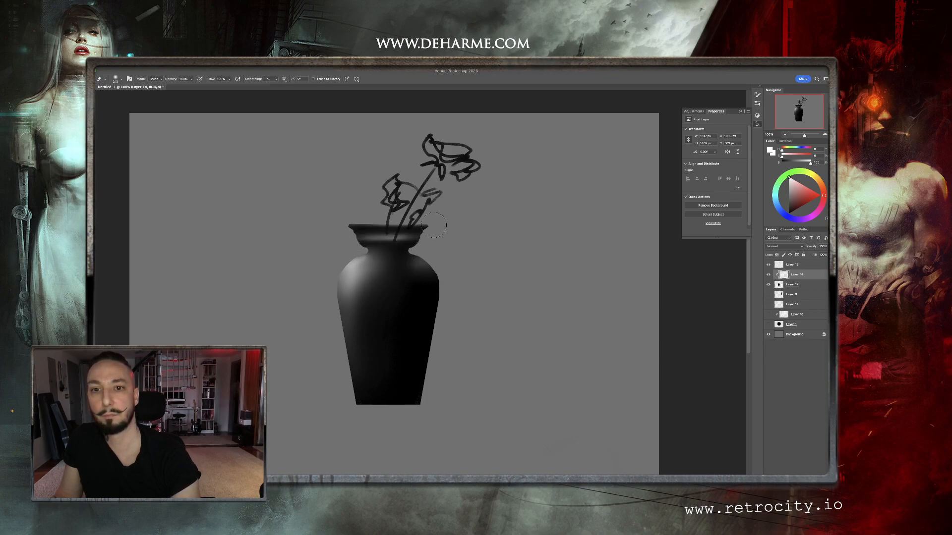
Sample a grey from the vase's left shoulder and brush it broadly over the body as a soft highlight
key("j")
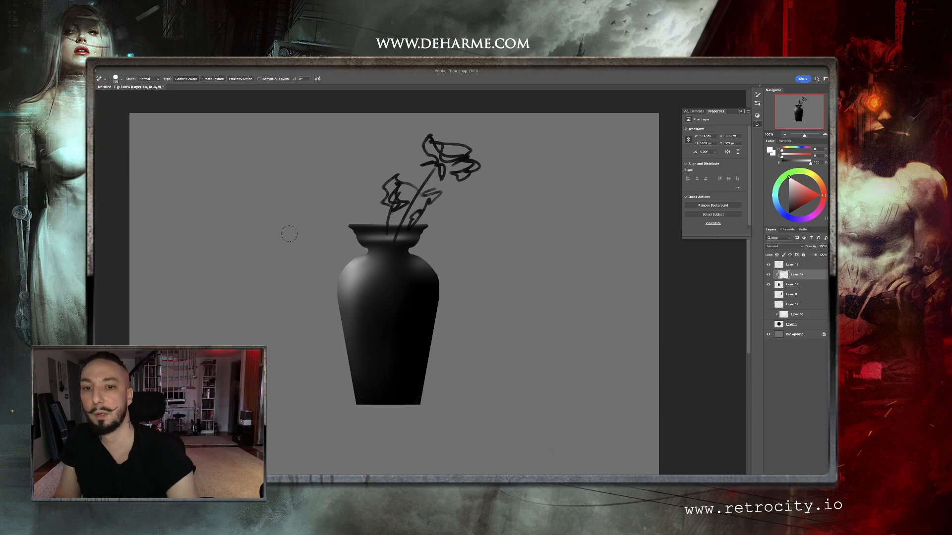
key("b")
left_click(352, 266, "alt")
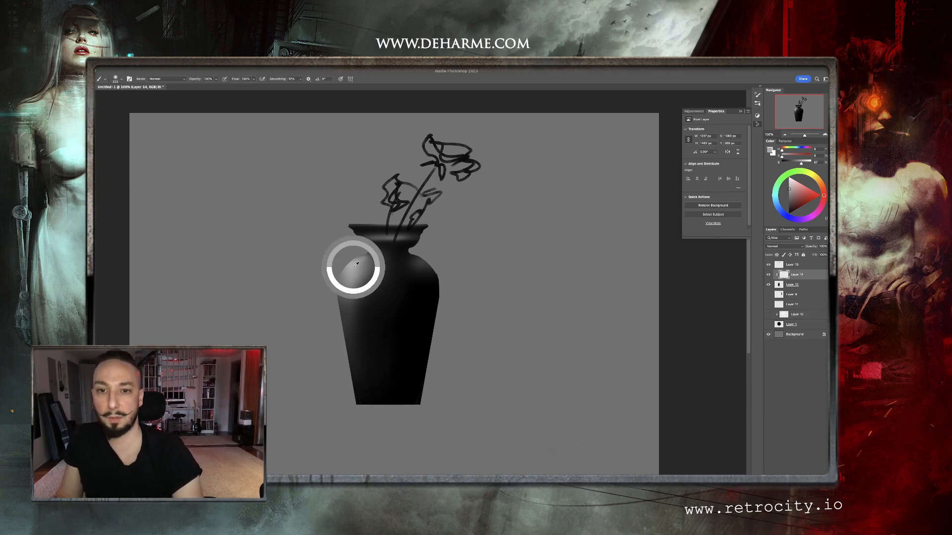
mouse_move(385, 276)
left_mouse_down()
mouse_move(377, 276)
mouse_move(399, 287)
mouse_move(397, 344)
mouse_move(370, 314)
mouse_move(387, 397)
mouse_move(367, 317)
mouse_move(347, 298)
left_mouse_up()
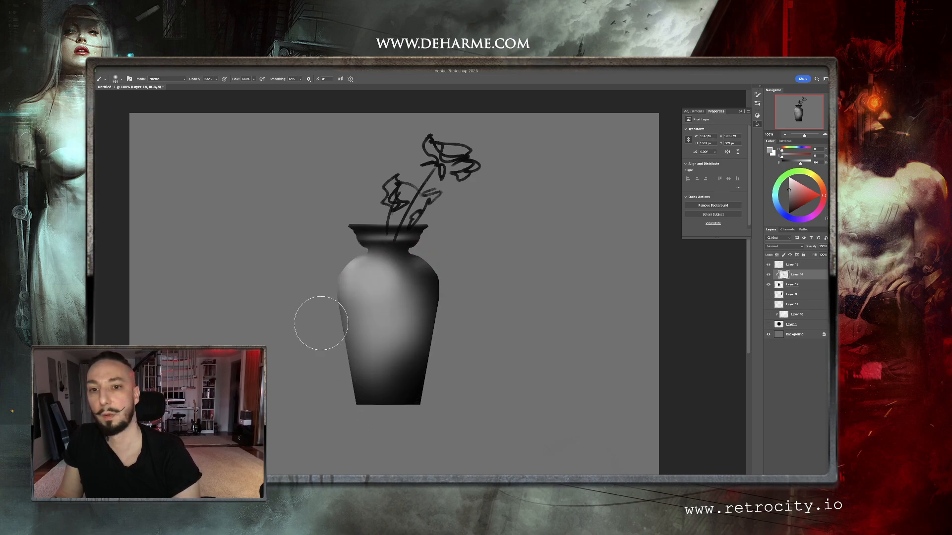
Erase the grey shading along both sides and the base to leave a vertical highlight on the upper body
key("e")
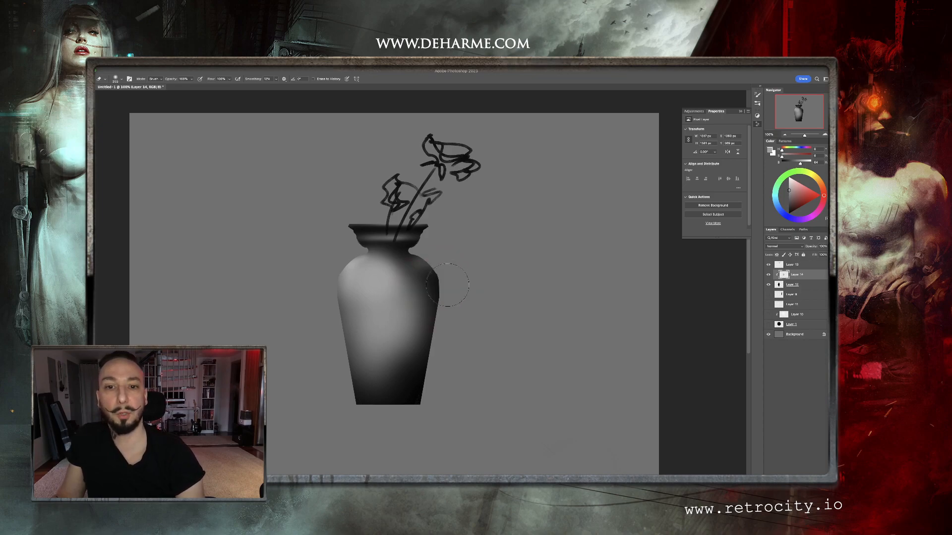
mouse_move(413, 341)
left_mouse_down()
mouse_move(406, 402)
mouse_move(418, 306)
mouse_move(408, 423)
left_mouse_up()
mouse_move(344, 263)
left_mouse_down()
mouse_move(258, 264)
mouse_move(347, 271)
mouse_move(337, 298)
mouse_move(343, 292)
left_mouse_up()
left_click_drag(363, 258, 347, 300)
mouse_move(366, 273)
left_mouse_down()
mouse_move(365, 377)
mouse_move(343, 274)
mouse_move(361, 411)
left_mouse_up()
left_click_drag(337, 324, 371, 324)
left_click_drag(353, 287, 368, 379)
mouse_move(389, 348)
left_mouse_down()
mouse_move(436, 348)
mouse_move(394, 400)
left_mouse_up()
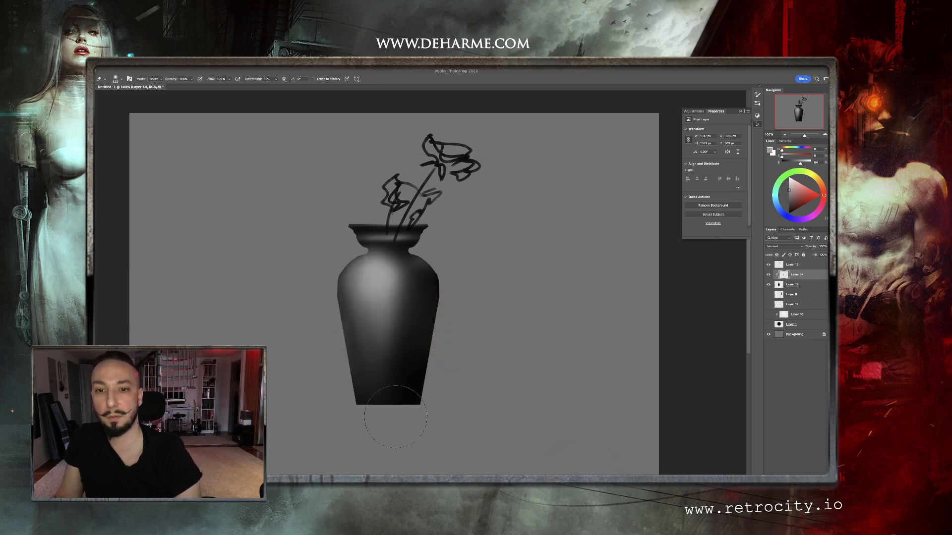
Erase the body highlight further with soft strokes until only a faint glow remains in the upper middle
left_click_drag(395, 328, 381, 441)
left_click_drag(348, 265, 339, 373)
left_click_drag(369, 303, 411, 434)
mouse_move(405, 254)
left_mouse_down()
mouse_move(365, 251)
mouse_move(395, 271)
mouse_move(381, 282)
mouse_move(401, 270)
mouse_move(367, 259)
mouse_move(453, 255)
mouse_move(310, 291)
mouse_move(382, 388)
left_mouse_up()
key("b")
key("e")
left_click_drag(398, 286, 397, 375)
left_click_drag(350, 301, 384, 406)
left_click_drag(414, 286, 381, 359)
Brush a new highlight down the middle of the body, brighten its upper part with lighter grey, and soften the lower part with the eraser
key("b")
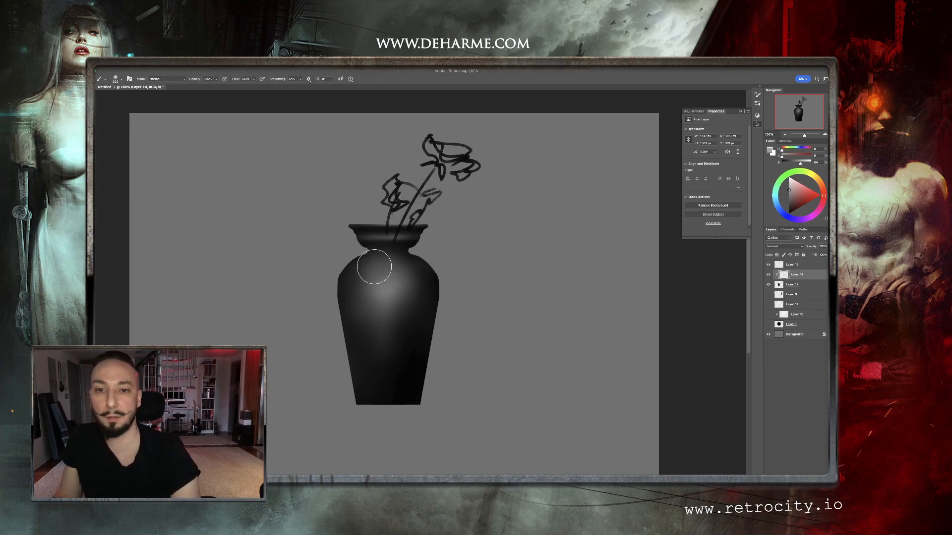
mouse_move(378, 295)
left_mouse_down()
mouse_move(377, 366)
mouse_move(361, 293)
mouse_move(380, 258)
mouse_move(405, 268)
mouse_move(413, 290)
mouse_move(379, 358)
mouse_move(392, 365)
mouse_move(380, 304)
mouse_move(381, 390)
mouse_move(402, 275)
mouse_move(392, 375)
left_mouse_up()
left_click(788, 182)
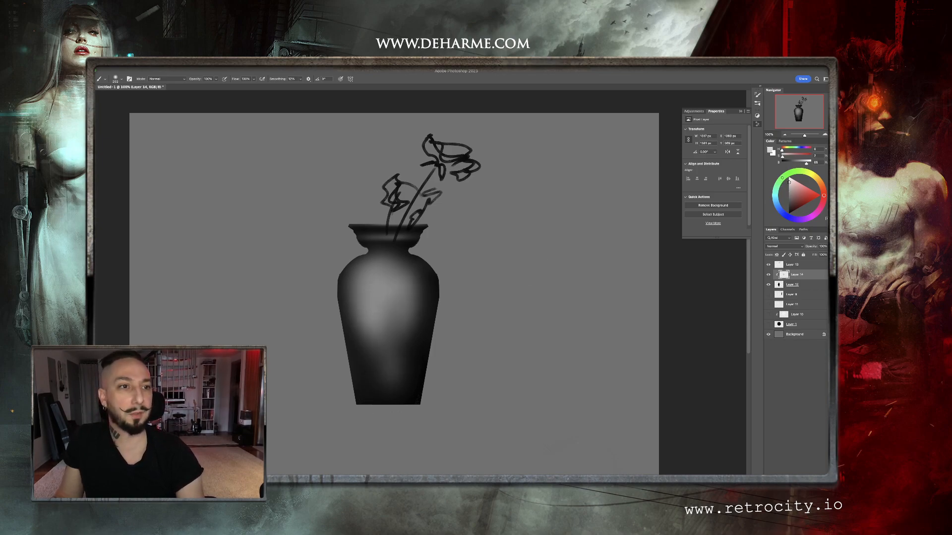
mouse_move(387, 268)
left_mouse_down()
mouse_move(401, 284)
mouse_move(377, 275)
mouse_move(382, 286)
mouse_move(396, 281)
mouse_move(372, 305)
left_mouse_up()
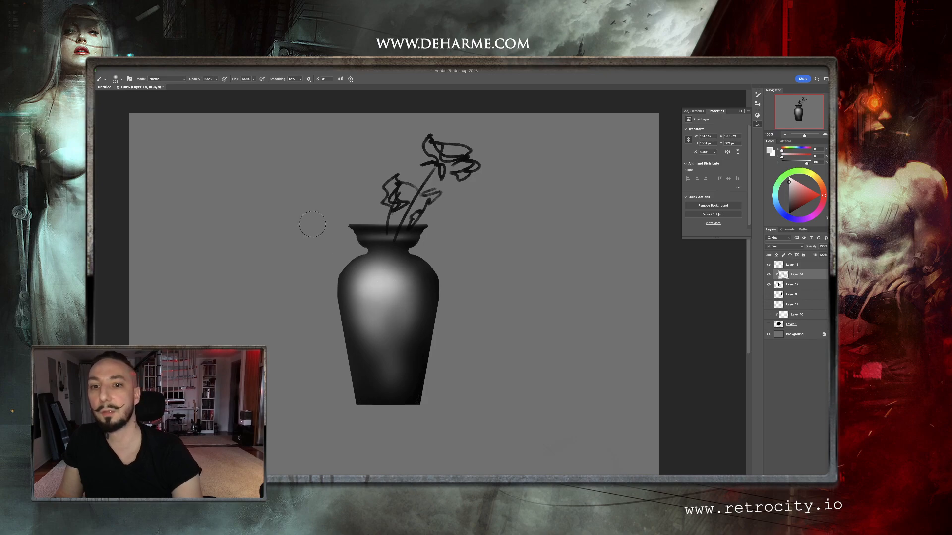
key("e")
mouse_move(366, 350)
left_mouse_down()
mouse_move(356, 313)
mouse_move(398, 413)
mouse_move(404, 288)
mouse_move(407, 373)
mouse_move(392, 273)
mouse_move(367, 415)
mouse_move(414, 308)
mouse_move(377, 395)
mouse_move(406, 314)
mouse_move(378, 343)
mouse_move(340, 414)
left_mouse_up()
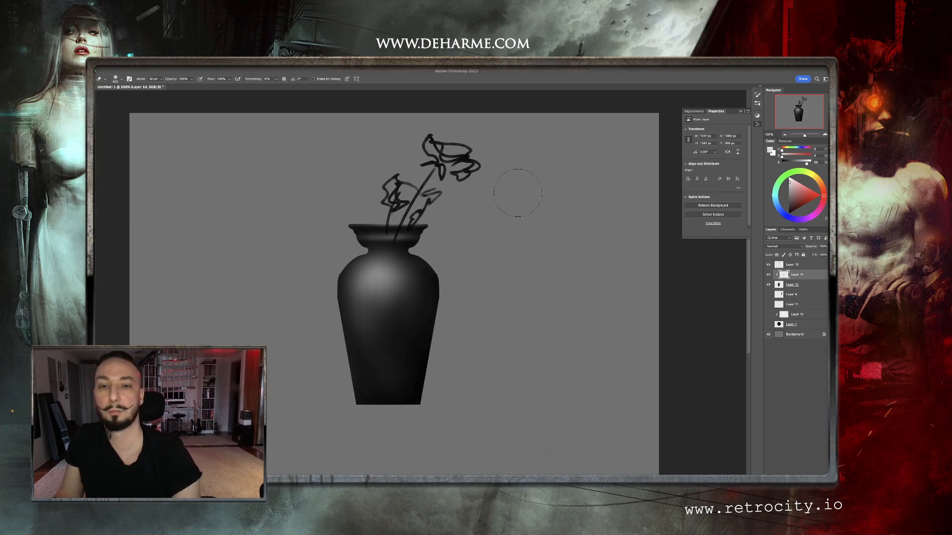
Add a new layer, choose a textured brush preset, and paint sampled grey strokes over the upper-body highlight
key("b")
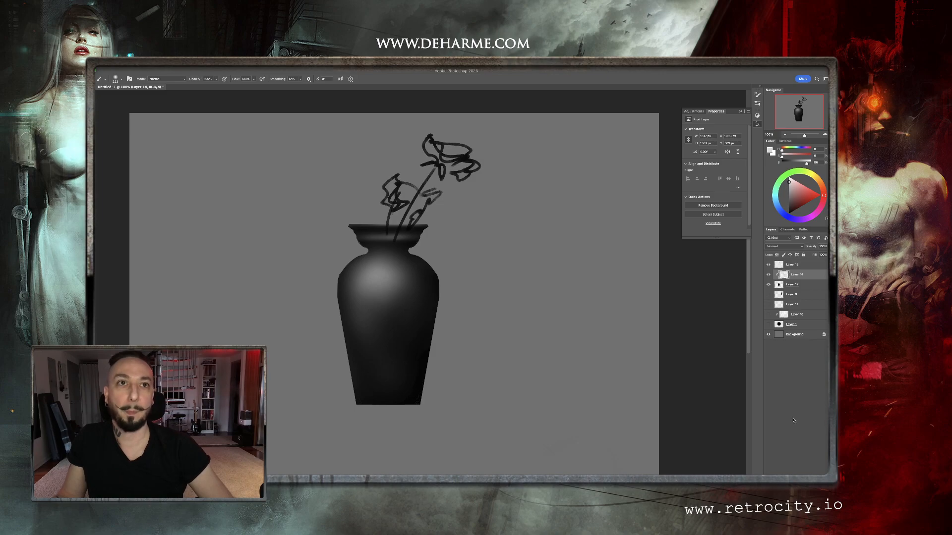
key("ctrl+shift+alt+n")
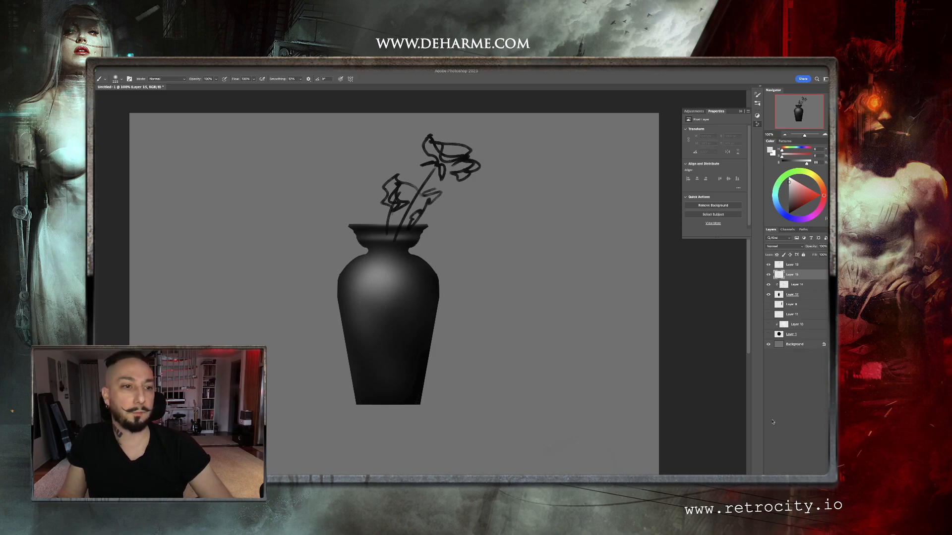
right_click(427, 250)
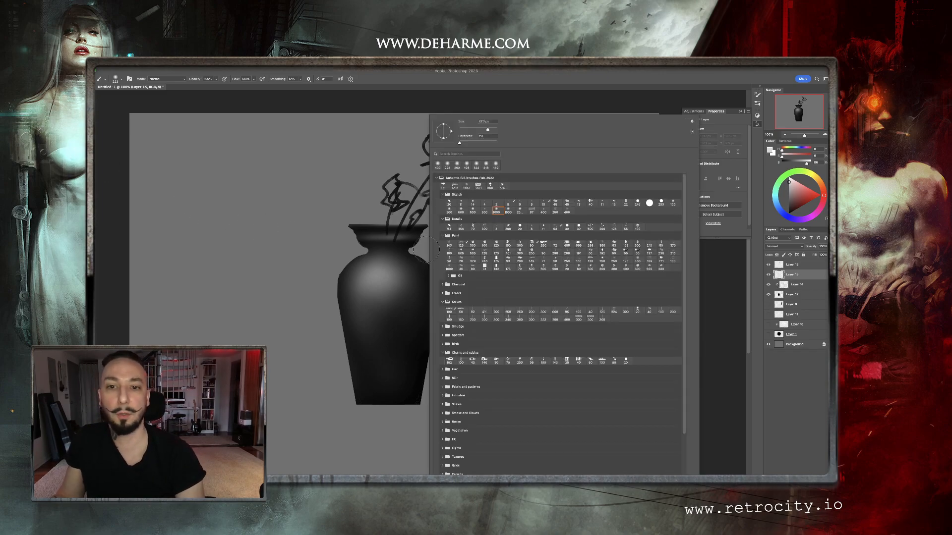
double_click(482, 244)
left_click(384, 268, "alt")
mouse_move(370, 283)
left_mouse_down()
mouse_move(390, 287)
mouse_move(376, 270)
mouse_move(388, 276)
mouse_move(380, 291)
mouse_move(399, 284)
mouse_move(378, 310)
mouse_move(395, 283)
left_mouse_up()
Enlarge the brush and blend sampled greys from the highlight out to the vase's left edge
key("bracketright")
key("bracketright")
key("bracketright")
key("bracketright")
left_click(400, 282, "alt")
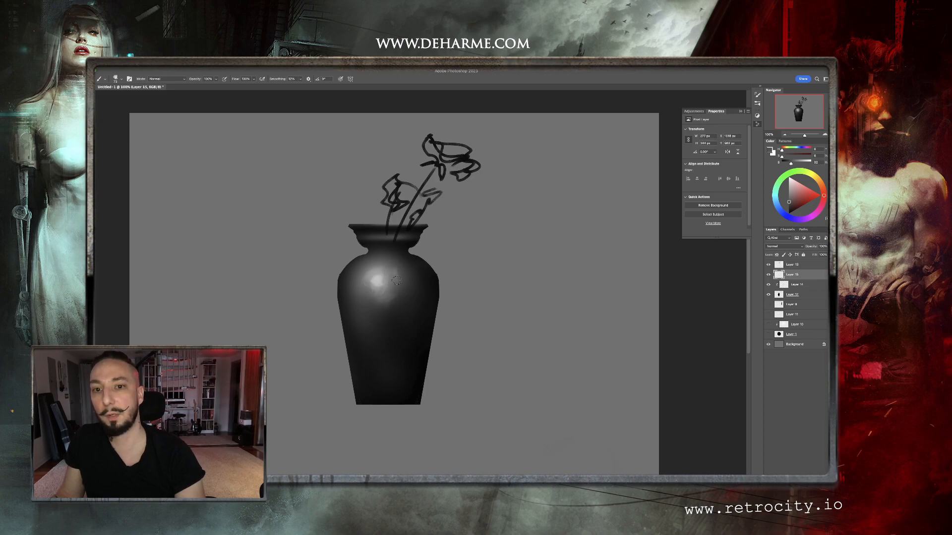
left_click(372, 279, "alt")
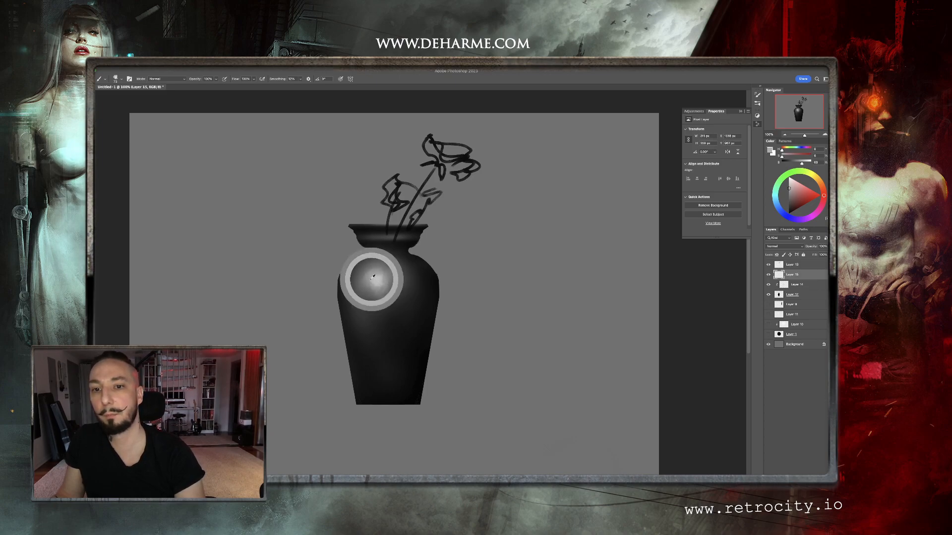
mouse_move(372, 268)
left_mouse_down()
mouse_move(364, 287)
mouse_move(363, 253)
mouse_move(348, 314)
left_mouse_up()
left_click(369, 265, "alt")
left_click_drag(343, 272, 342, 325)
left_click(345, 303, "alt")
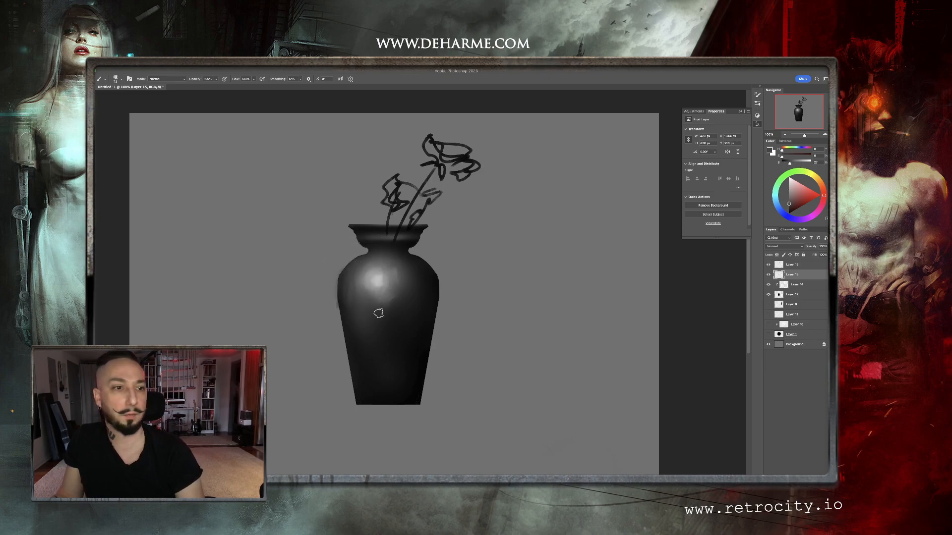
left_click_drag(804, 277, 803, 278)
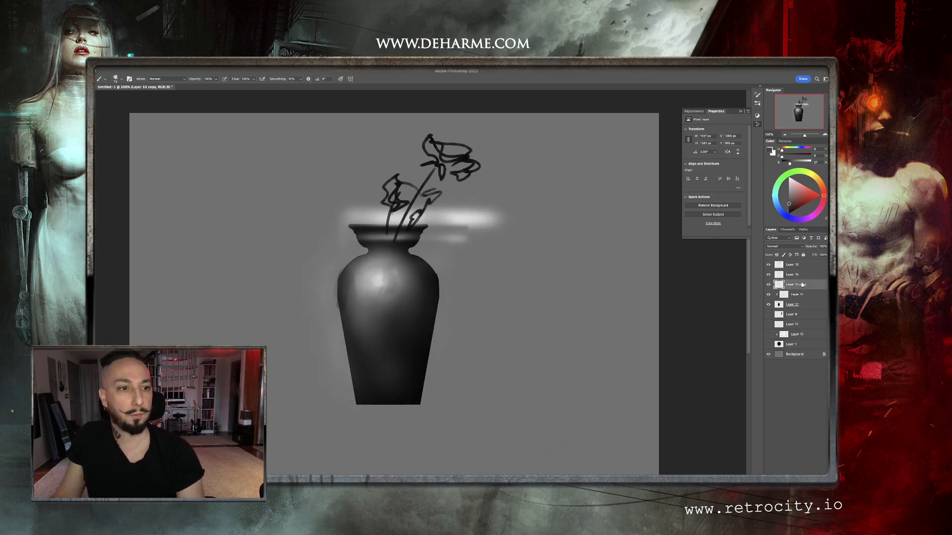
left_click(800, 289, "alt")
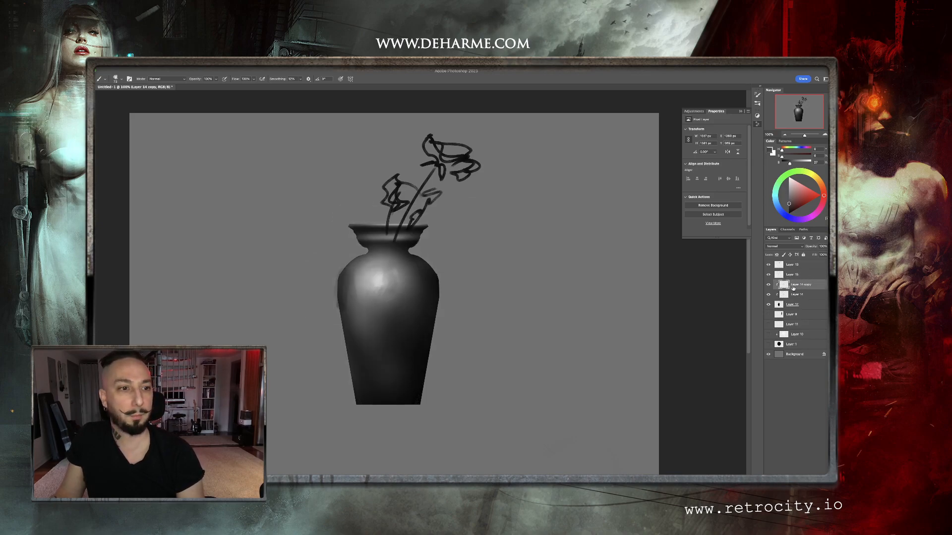
left_click(769, 286)
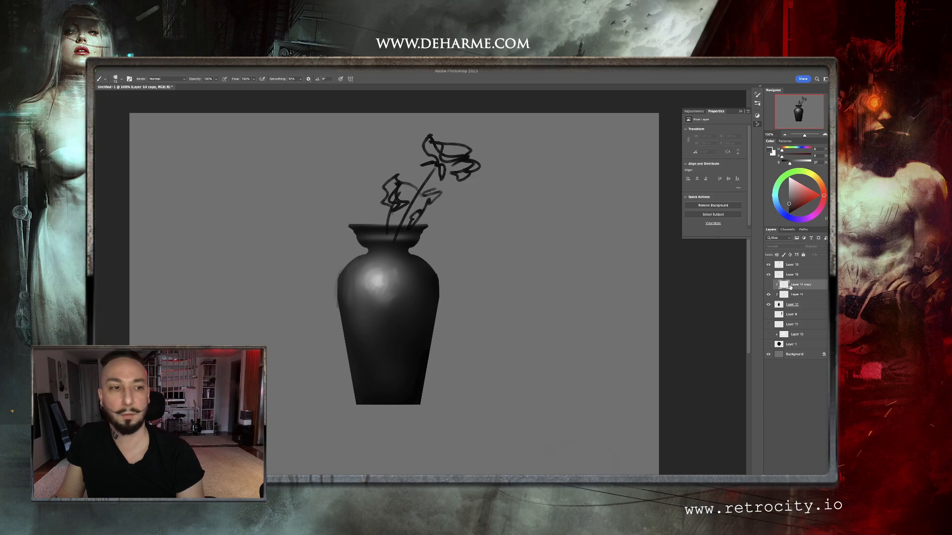
key("Delete")
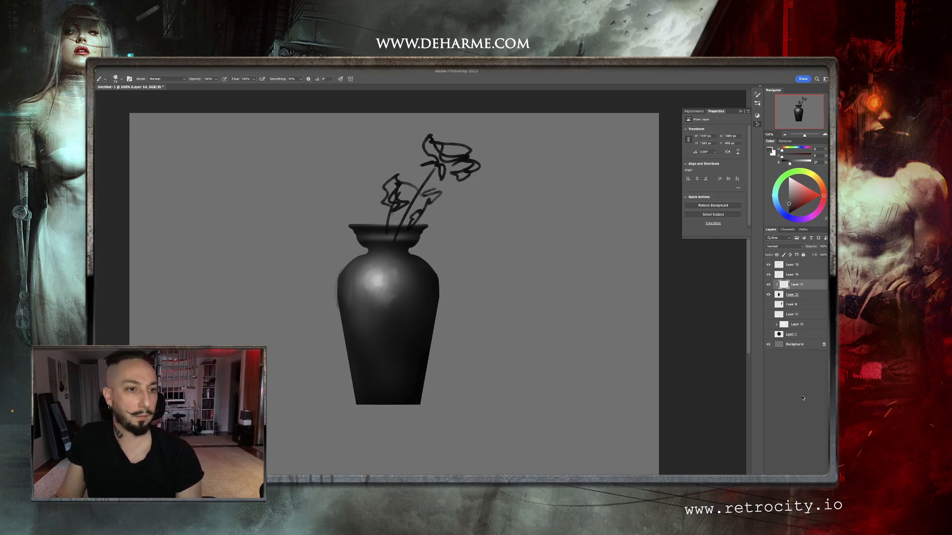
Clip Layer 15 to the vase and brush sampled greys down the left side of the body
left_click(797, 278, "alt")
left_click(803, 277)
mouse_move(364, 278)
left_mouse_down()
mouse_move(348, 304)
mouse_move(364, 389)
left_mouse_up()
left_click(348, 294, "alt")
left_click(354, 280, "alt")
left_click_drag(355, 303, 371, 365)
Blend the lower left of the highlight into the dark body with sampled light and dark greys
left_click(345, 318, "alt")
left_click(375, 282, "alt")
left_click_drag(359, 277, 370, 318)
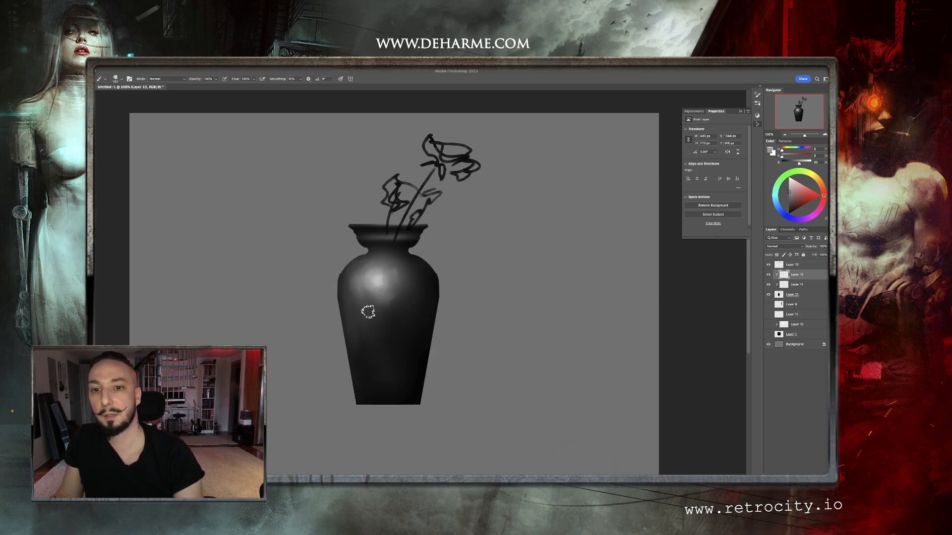
left_click(374, 279, "alt")
left_click(353, 322, "alt")
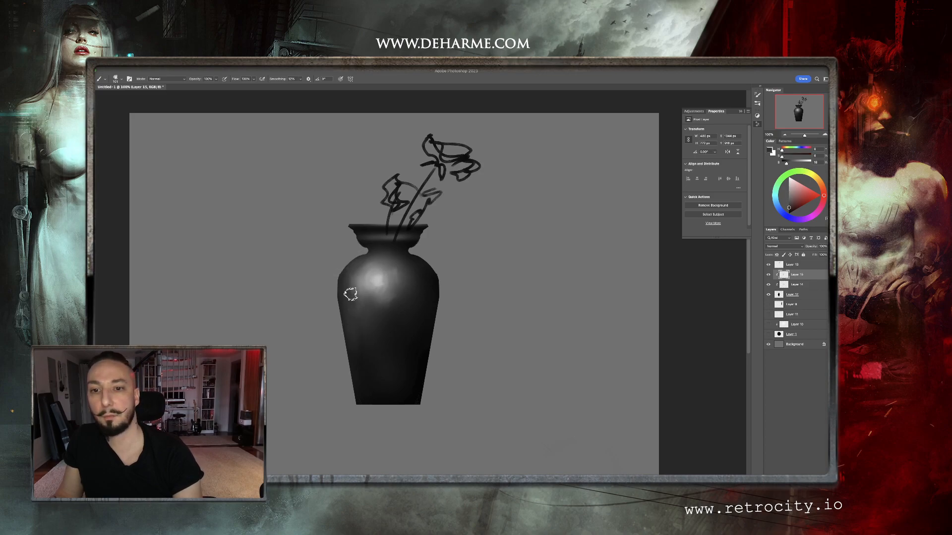
Paint highlights on the vase's rim and neck, and blend sampled greys across the top of the body to the right shoulder
mouse_move(382, 240)
left_mouse_down()
mouse_move(411, 229)
mouse_move(382, 239)
mouse_move(375, 227)
left_mouse_up()
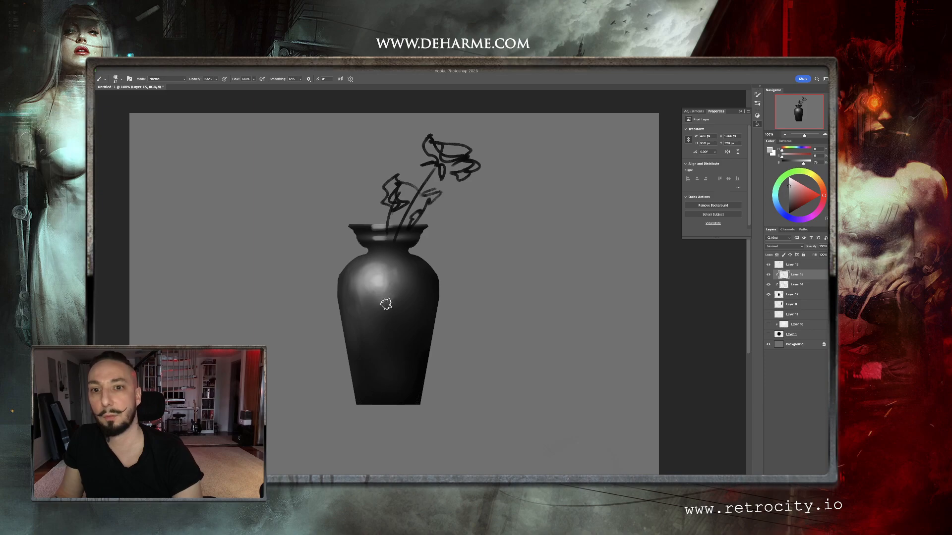
left_click(365, 236, "alt")
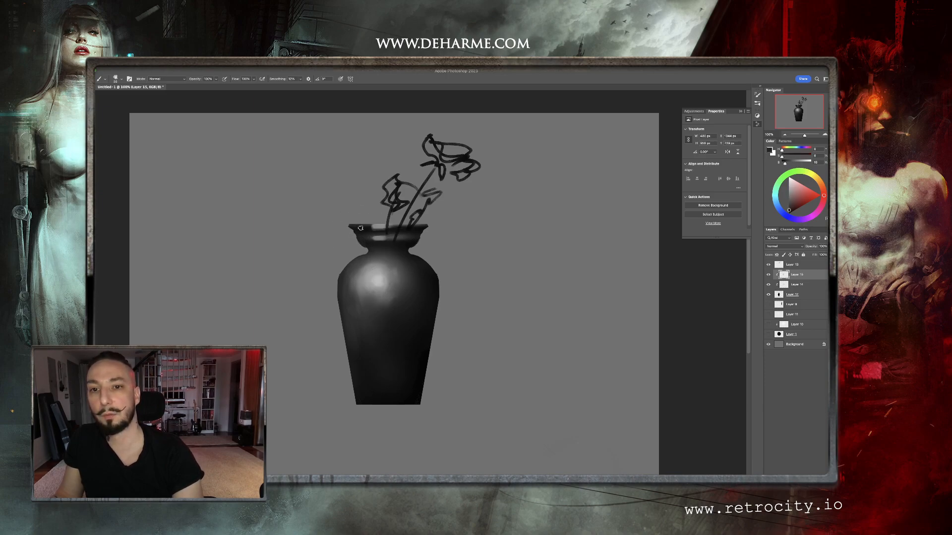
left_click_drag(373, 264, 379, 263, "ctrl+alt")
mouse_move(374, 263)
left_mouse_down()
mouse_move(415, 255)
mouse_move(395, 270)
left_mouse_up()
left_click(385, 268, "alt")
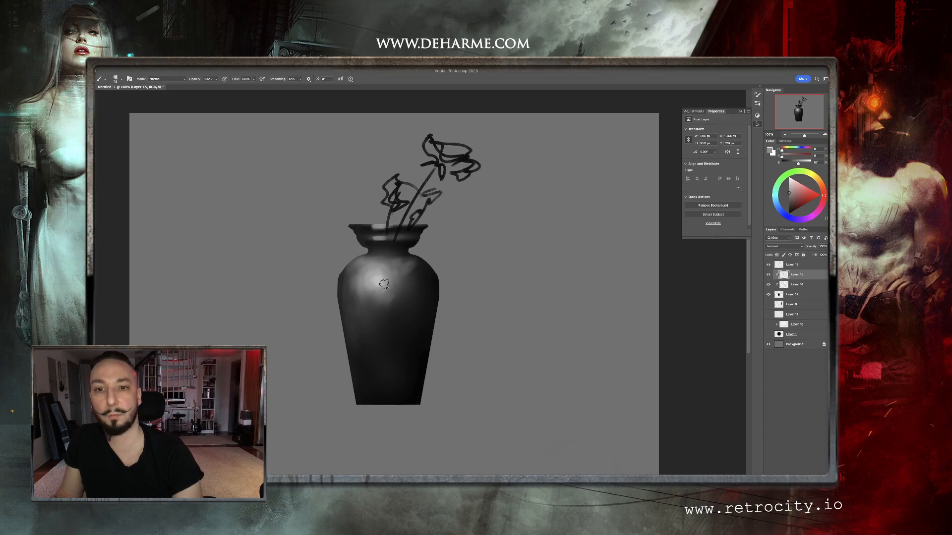
left_click(402, 261, "alt")
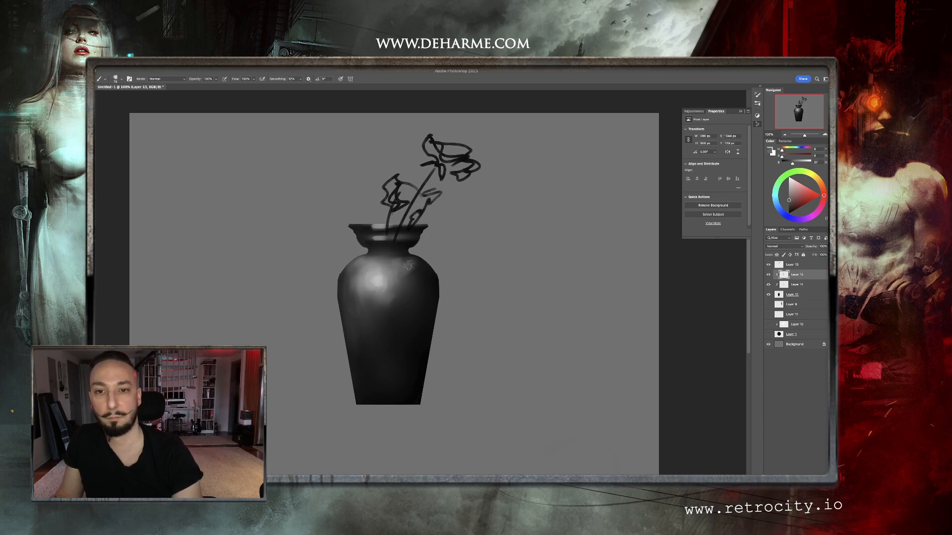
left_click(403, 264, "alt")
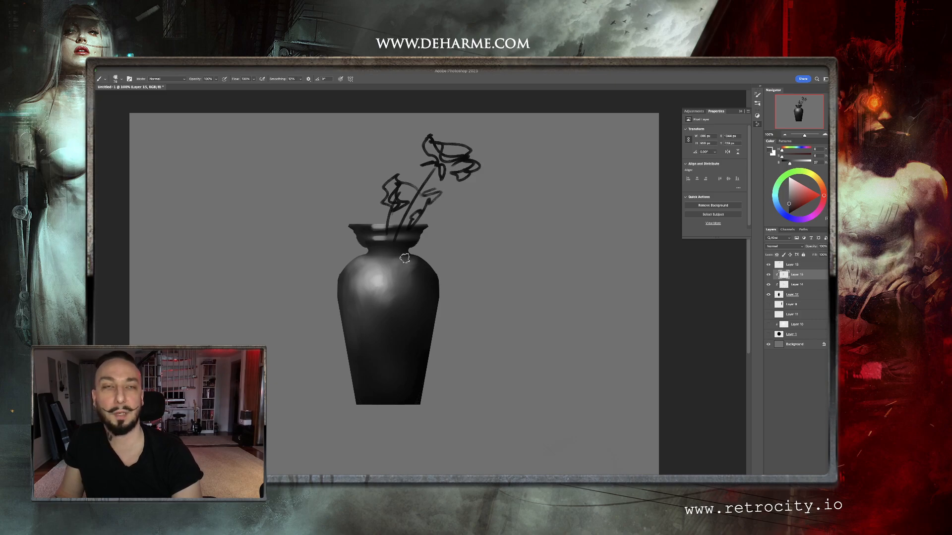
left_click(390, 254, "alt")
left_click(402, 258, "alt")
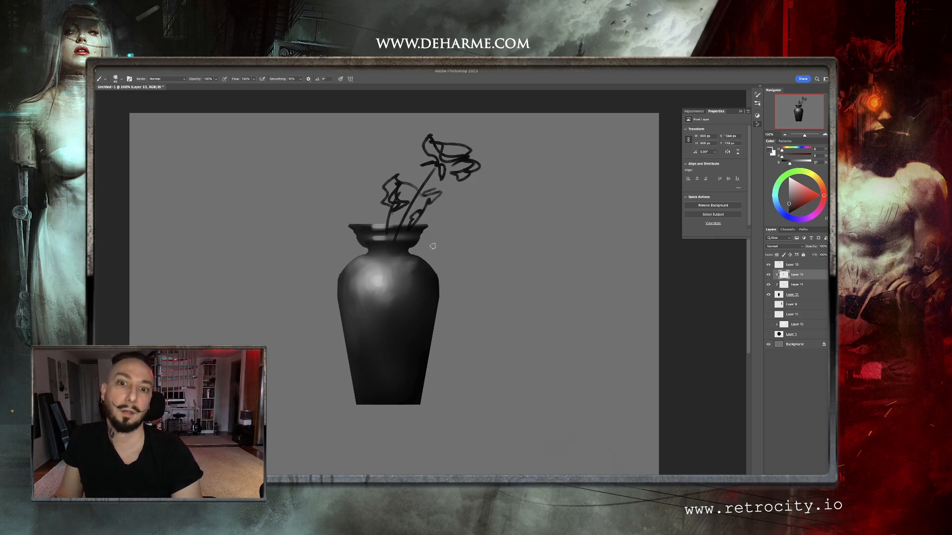
Soften the textured body strokes with the eraser and compare the vase with Layer 15 hidden and shown
key("e")
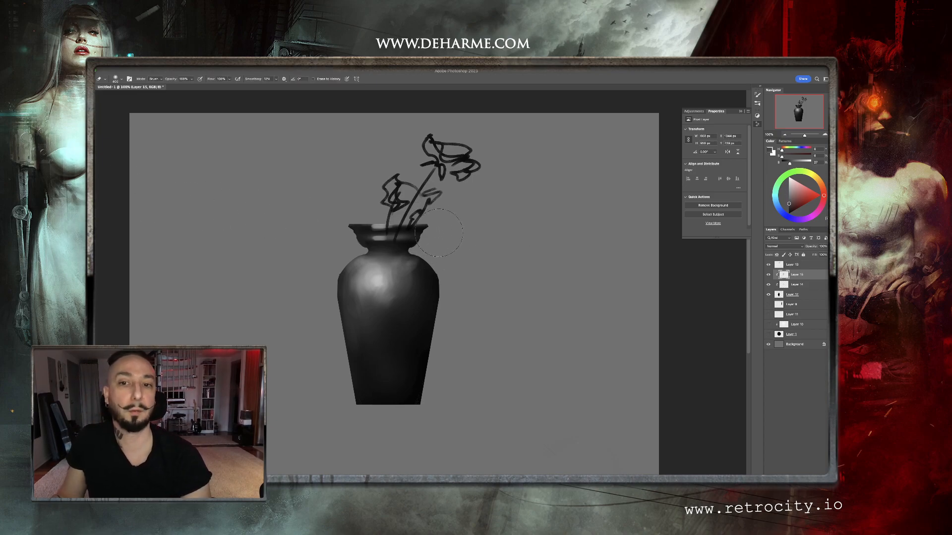
left_click_drag(498, 258, 493, 258)
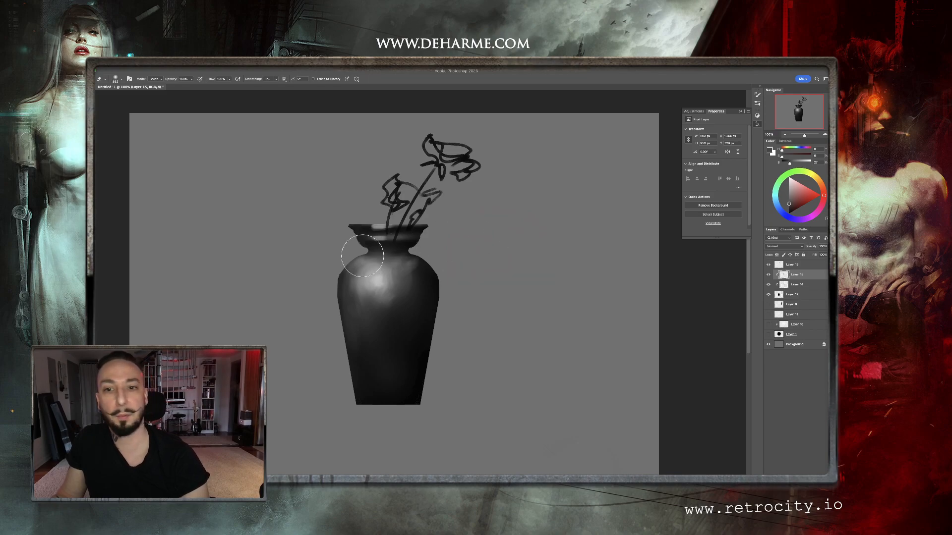
left_click(768, 276)
left_click(768, 276)
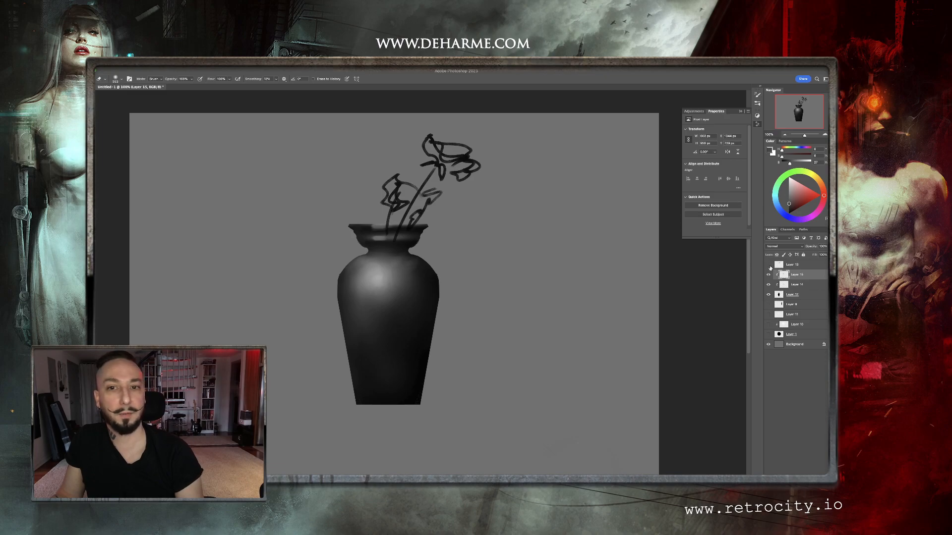
Hide the flower sketch layer and move it below the vase silhouette layer
left_click(769, 265)
left_click_drag(781, 268, 782, 299)
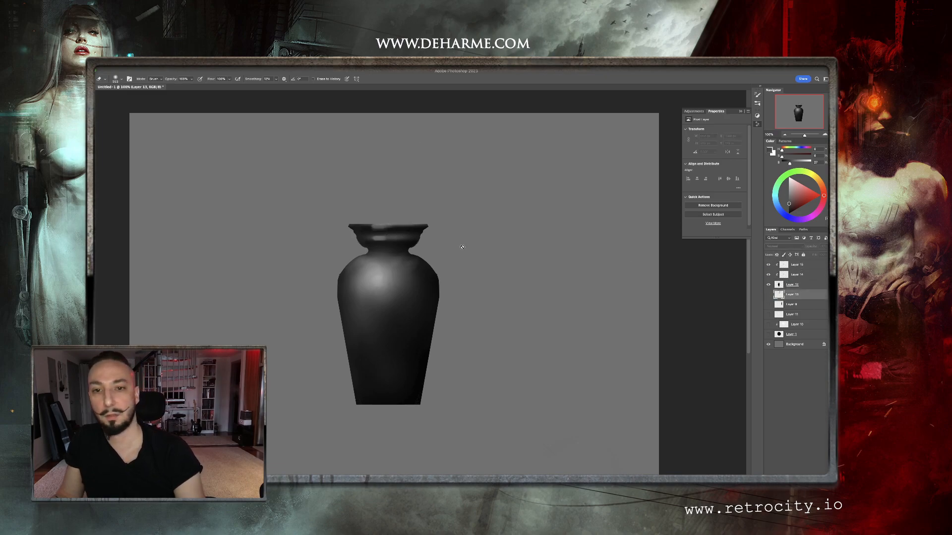
Add a new layer clipped on top of the vase shading and blend sampled greys around the highlight and both shoulders
key("b")
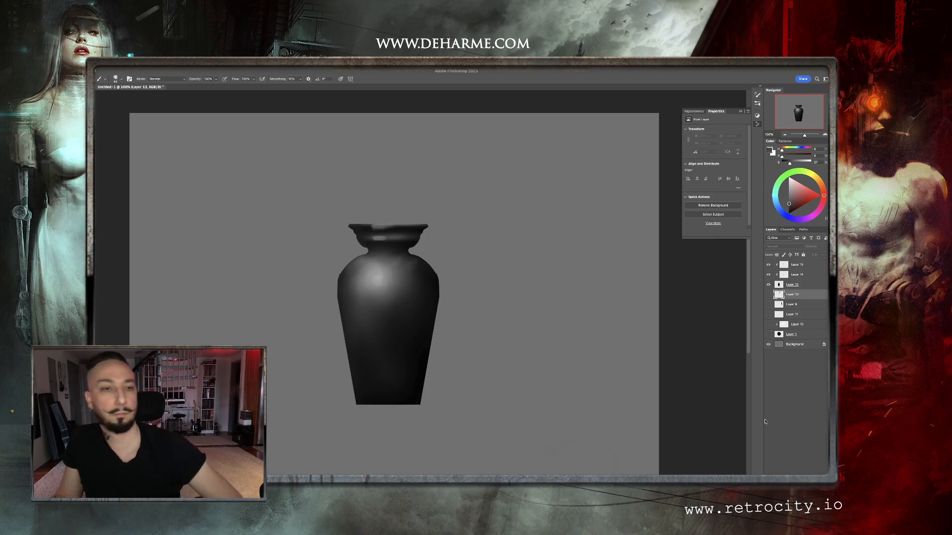
key("alt+shift+super+n")
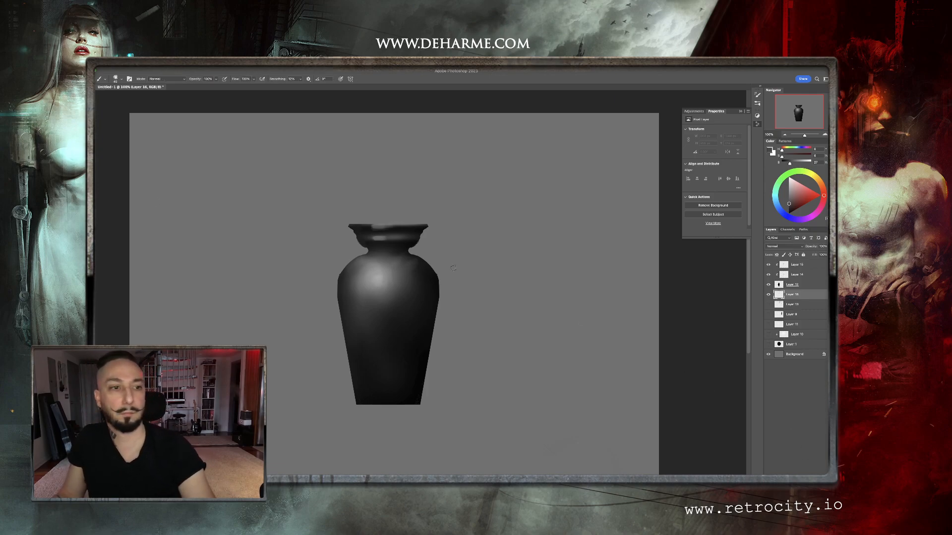
left_click_drag(811, 295, 806, 265)
left_click(802, 268, "alt")
mouse_move(371, 302)
left_mouse_down()
mouse_move(392, 298)
mouse_move(382, 331)
mouse_move(403, 293)
mouse_move(388, 300)
mouse_move(389, 281)
mouse_move(411, 292)
mouse_move(415, 267)
left_mouse_up()
left_click(394, 297, "alt")
left_click(378, 276, "alt")
left_click(354, 280, "alt")
mouse_move(355, 271)
left_mouse_down()
mouse_move(344, 318)
mouse_move(349, 309)
left_mouse_up()
mouse_move(422, 272)
left_mouse_down()
mouse_move(428, 308)
mouse_move(437, 297)
mouse_move(418, 277)
left_mouse_up()
Refine the highlights on the vase's rim and neck with sampled grey
mouse_move(372, 232)
left_mouse_down()
mouse_move(367, 223)
mouse_move(378, 225)
left_mouse_up()
left_click(379, 239, "alt")
mouse_move(373, 278)
left_mouse_down()
mouse_move(382, 280)
mouse_move(376, 229)
left_mouse_up()
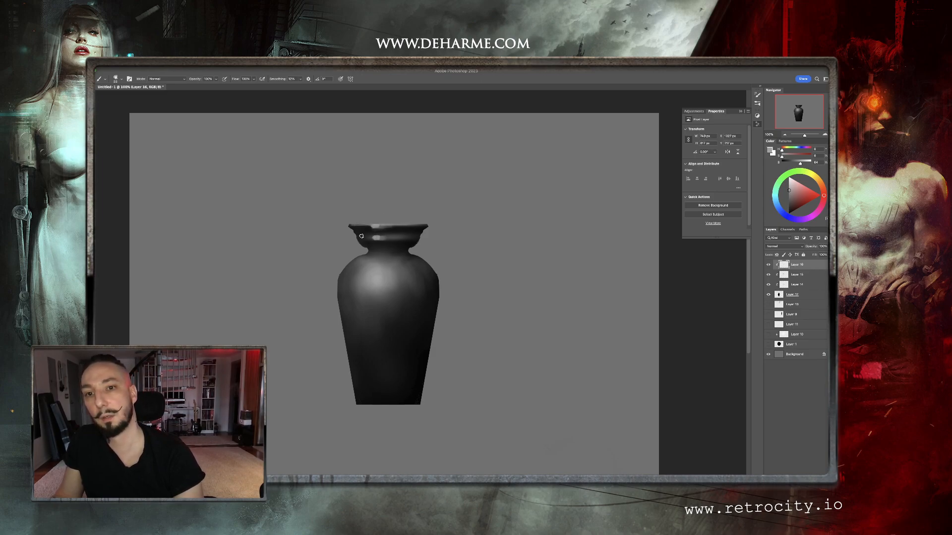
left_click_drag(369, 239, 366, 238)
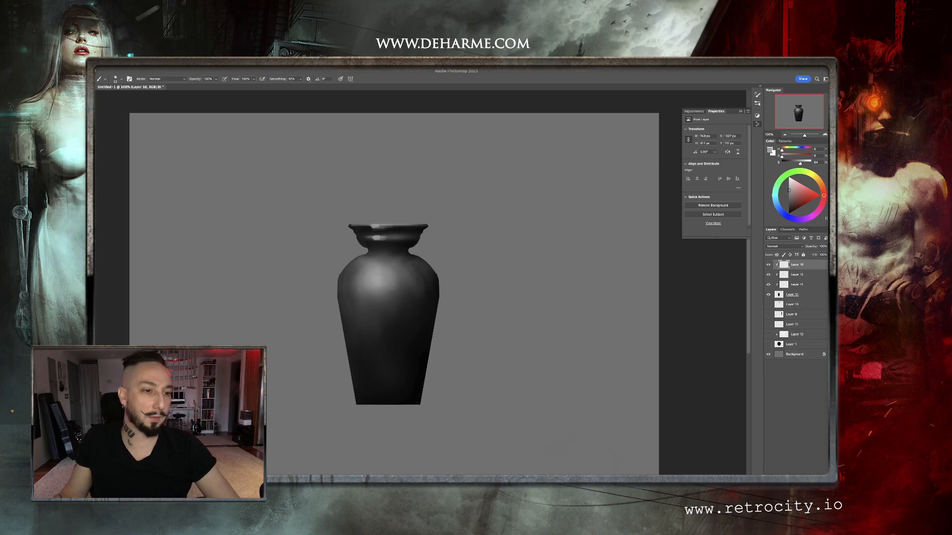
Add a new layer and paint a rounded bottom edge on the vase with a sampled dark tone
key("ctrl+shift+alt+n")
left_click(368, 388, "alt")
mouse_move(375, 407)
left_mouse_down()
mouse_move(397, 402)
mouse_move(367, 399)
mouse_move(399, 405)
mouse_move(382, 406)
mouse_move(390, 407)
mouse_move(410, 396)
mouse_move(390, 405)
mouse_move(415, 399)
left_mouse_up()
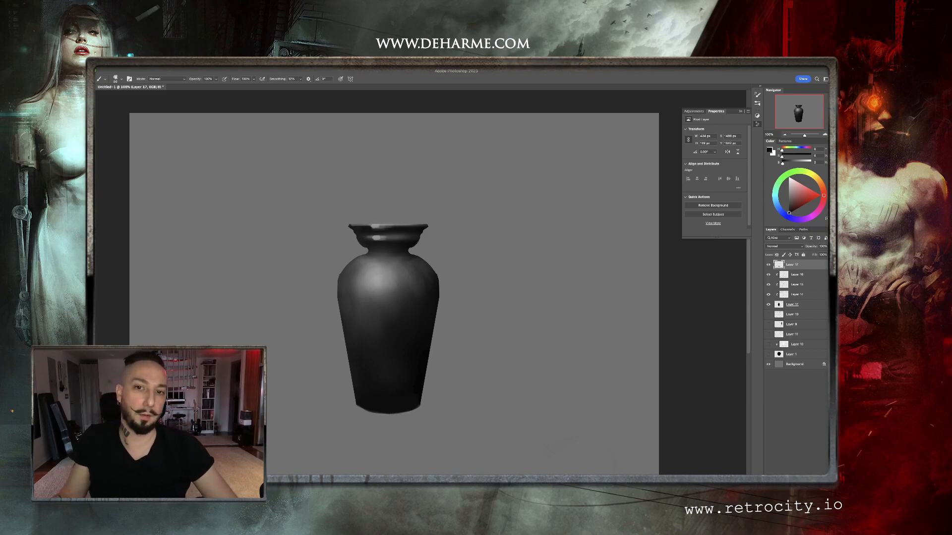
Choose white, draw a light ray bouncing off the vase's upper left body on a new layer, and delete that layer
key("ctrl+shift+alt+n")
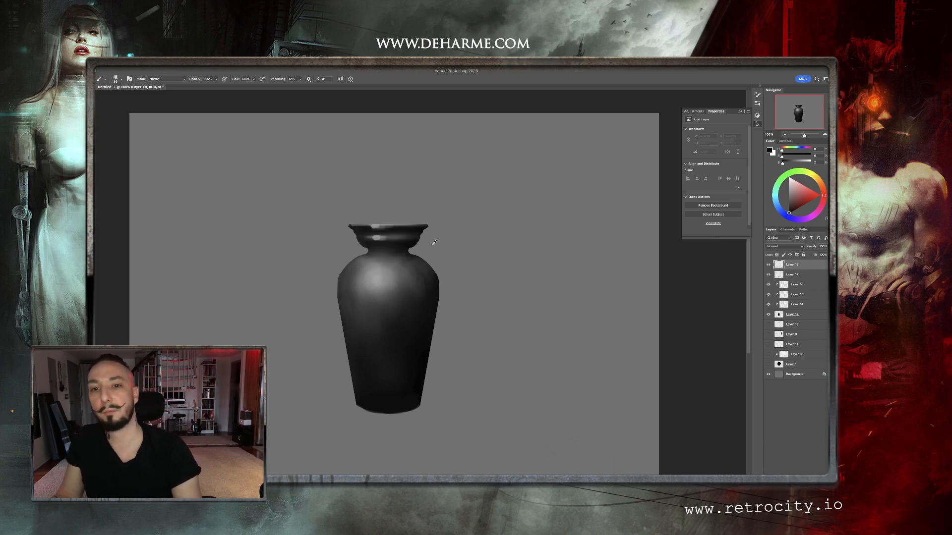
left_click(789, 178)
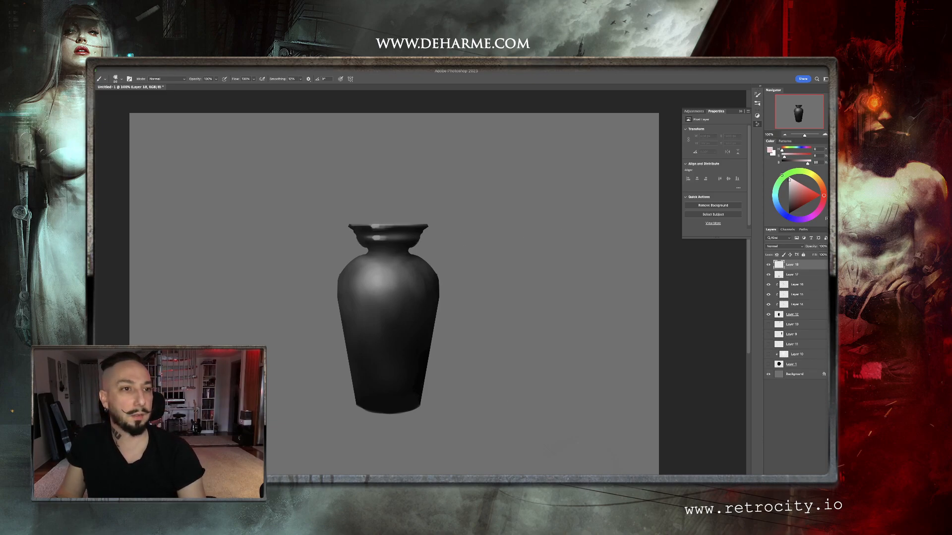
left_click_drag(360, 221, 348, 221)
mouse_move(342, 144)
left_mouse_down()
mouse_move(366, 282)
mouse_move(328, 253)
left_mouse_up()
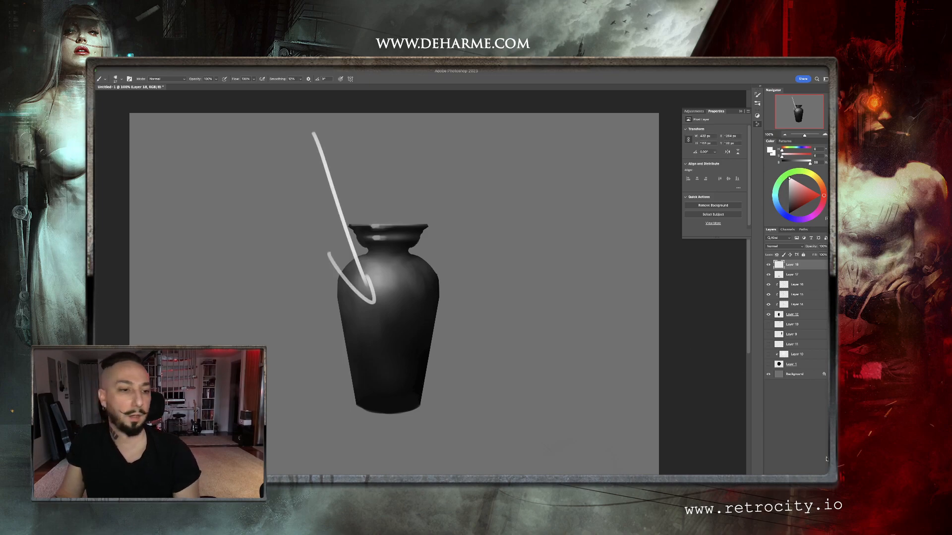
key("Delete")
Circle the upper-body highlight in white and draw light strokes rising from the vase's base to the lower right
mouse_move(380, 262)
left_mouse_down()
mouse_move(369, 307)
mouse_move(367, 266)
left_mouse_up()
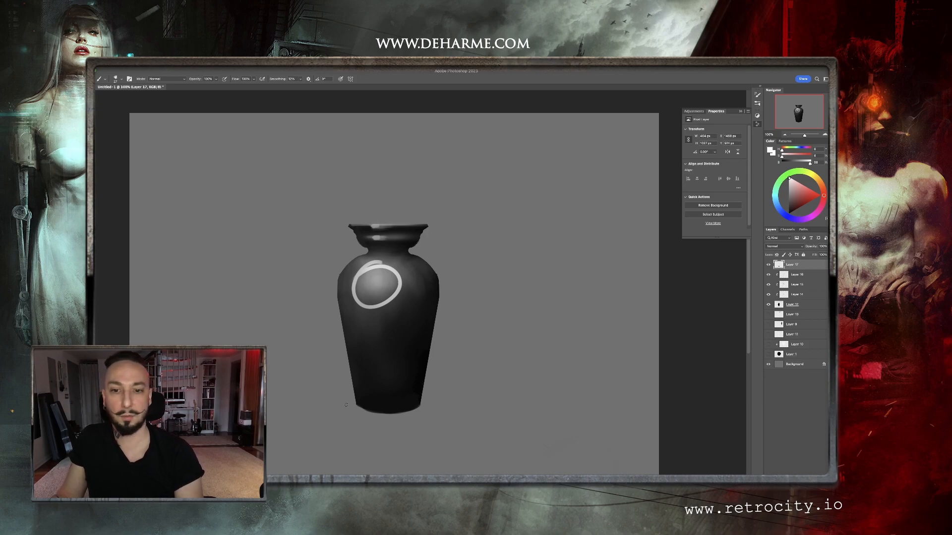
left_click_drag(362, 396, 421, 335)
left_click_drag(424, 399, 442, 371)
left_click_drag(356, 409, 421, 355)
mouse_move(421, 408)
left_mouse_down()
mouse_move(448, 359)
mouse_move(416, 351)
mouse_move(456, 336)
left_mouse_up()
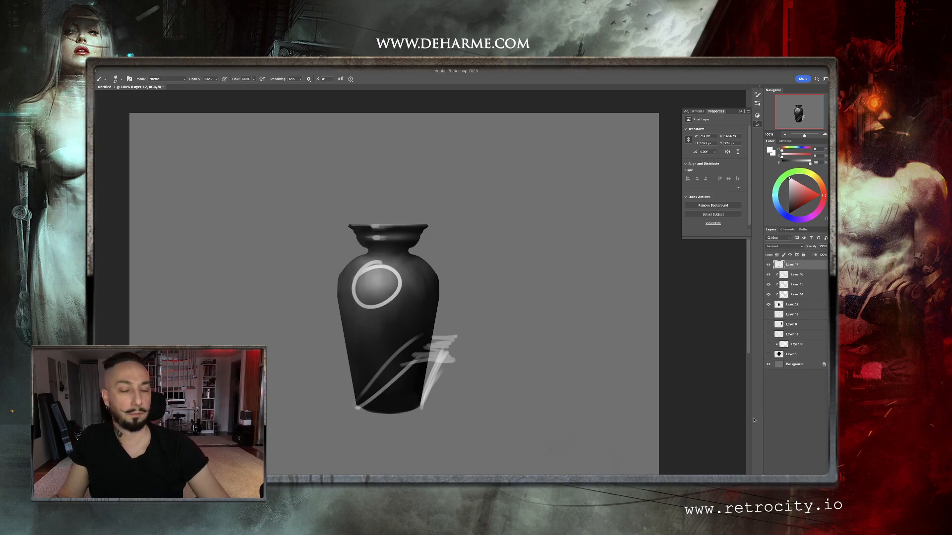
Paint a white light-source dot left of the vase and a dark vertical bar beside it
mouse_move(175, 162)
left_mouse_down()
mouse_move(223, 210)
mouse_move(226, 296)
left_mouse_up()
left_click(416, 319, "alt")
key("ctrl+z")
left_click_drag(221, 192, 221, 283)
mouse_move(233, 194)
left_mouse_down()
mouse_move(237, 261)
mouse_move(226, 203)
mouse_move(223, 223)
mouse_move(230, 194)
left_mouse_up()
mouse_move(226, 241)
left_mouse_down()
mouse_move(223, 282)
mouse_move(232, 236)
left_mouse_up()
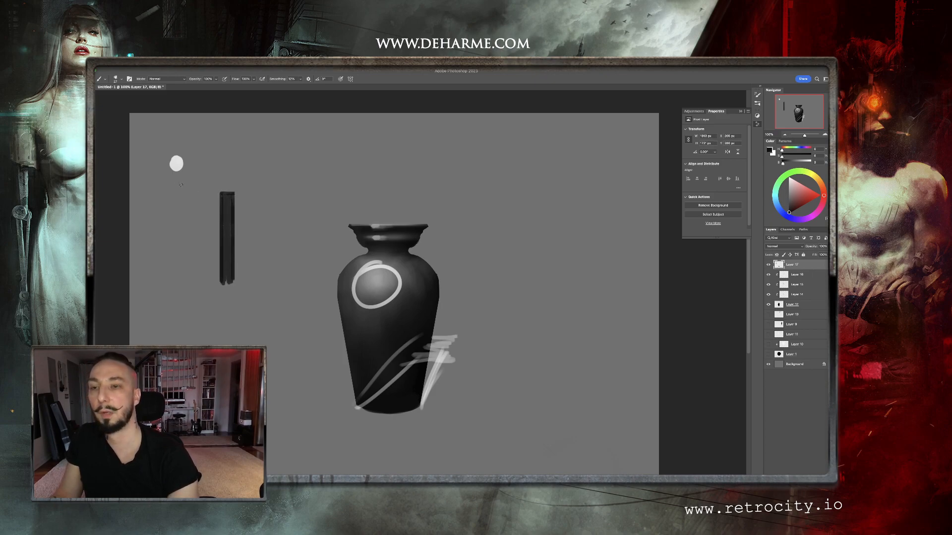
On a new layer, draw white rays fanning out from the light-source dot toward the dark bar
key("ctrl+shift+alt+n")
left_click_drag(176, 169, 204, 248)
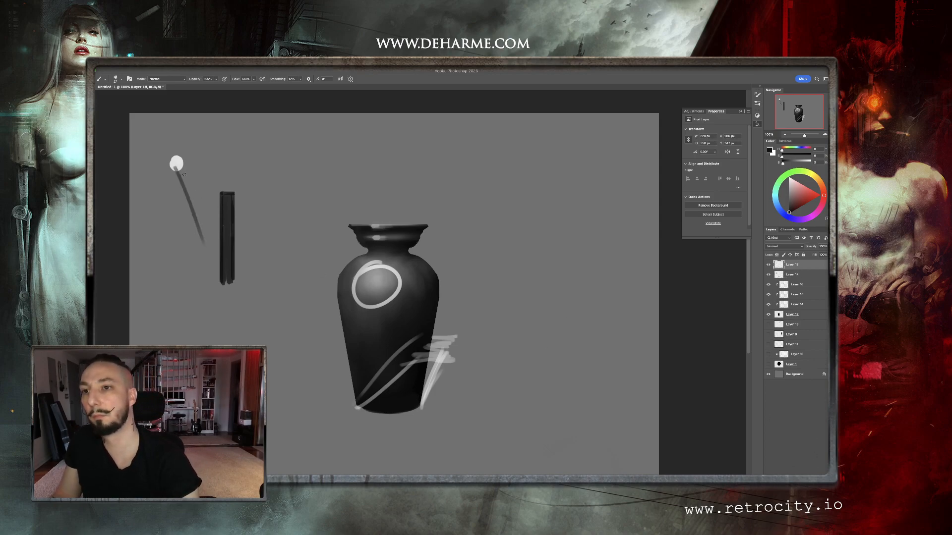
key("ctrl+z")
left_click(177, 164, "alt")
mouse_move(178, 172)
left_mouse_down()
mouse_move(212, 253)
mouse_move(212, 178)
mouse_move(232, 152)
left_mouse_up()
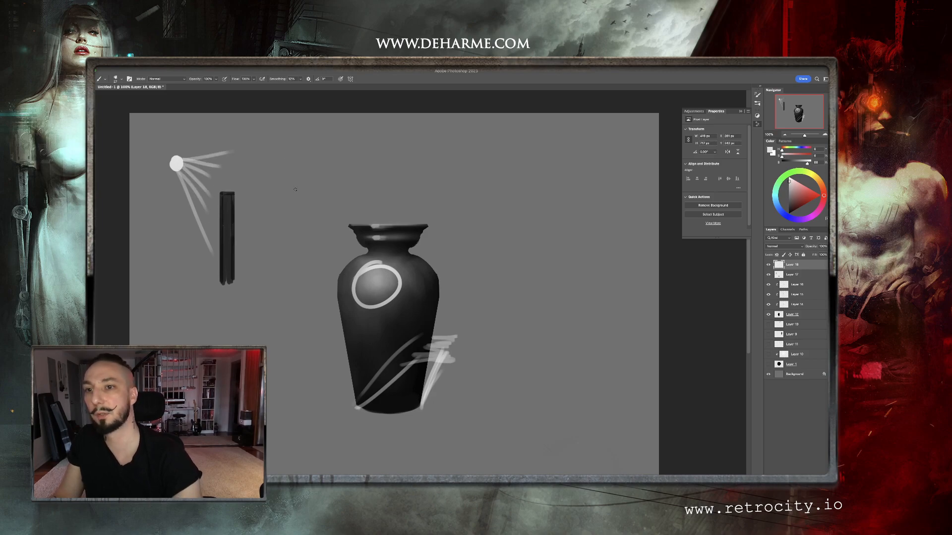
left_click(177, 164, "alt")
left_click_drag(179, 166, 224, 191)
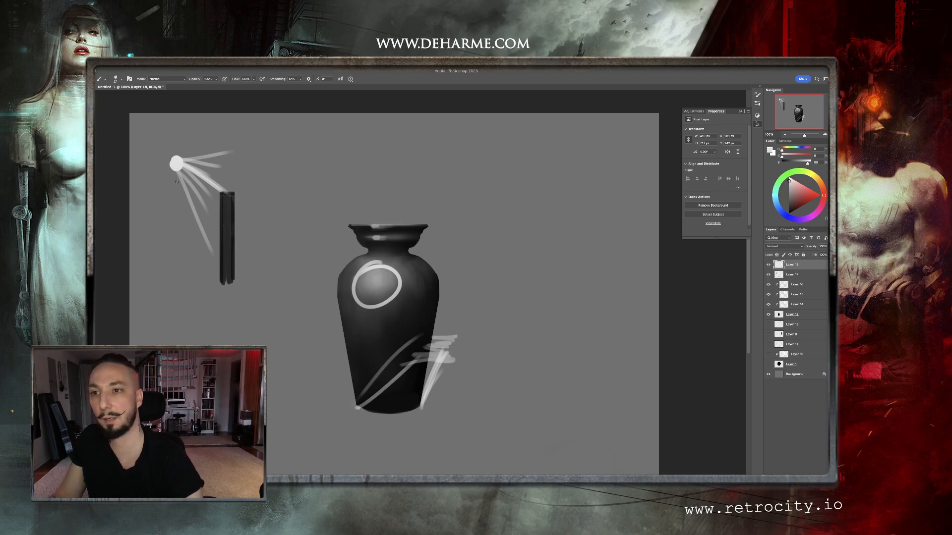
Draw a light ray from the white light source past the post's top to the vase's shoulder
left_click_drag(181, 167, 333, 268)
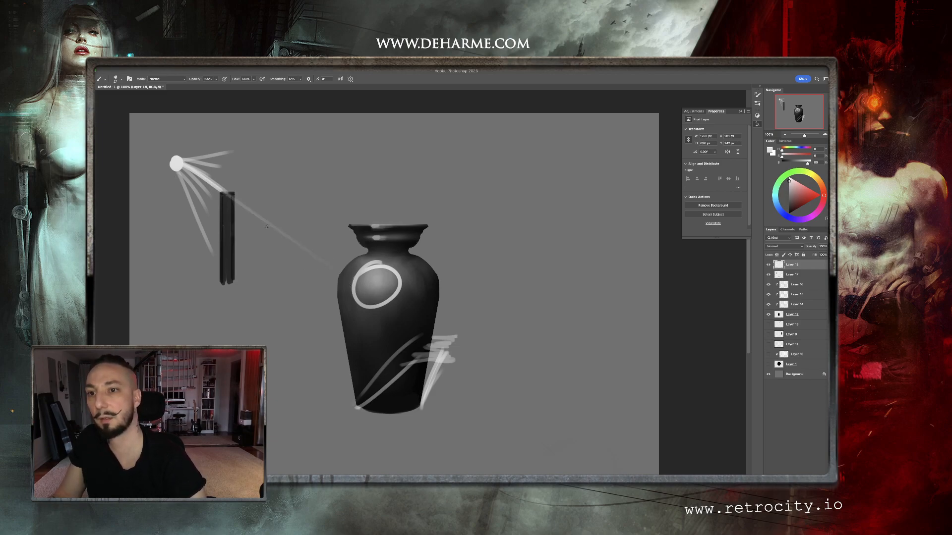
left_click_drag(182, 163, 335, 276)
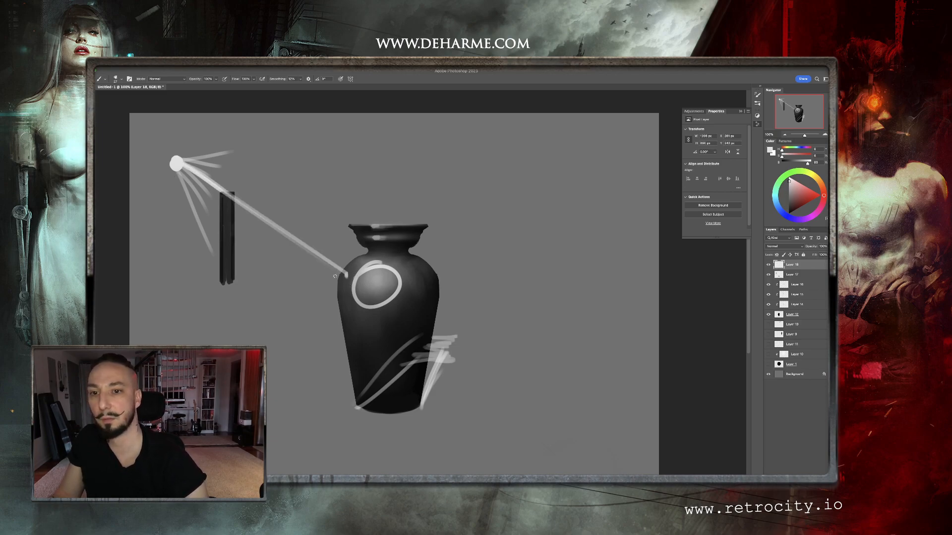
Draw a dark horizontal line from the post's base to the vase, and a white line from the highlight out past the vase
left_click(230, 267, "alt")
left_click_drag(221, 284, 365, 283)
left_click_drag(161, 283, 417, 284)
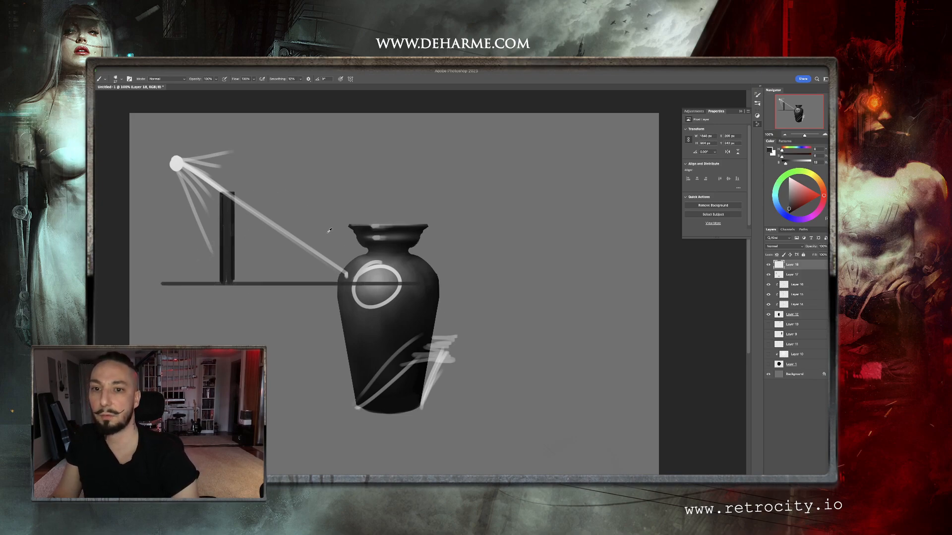
left_click(231, 274, "alt")
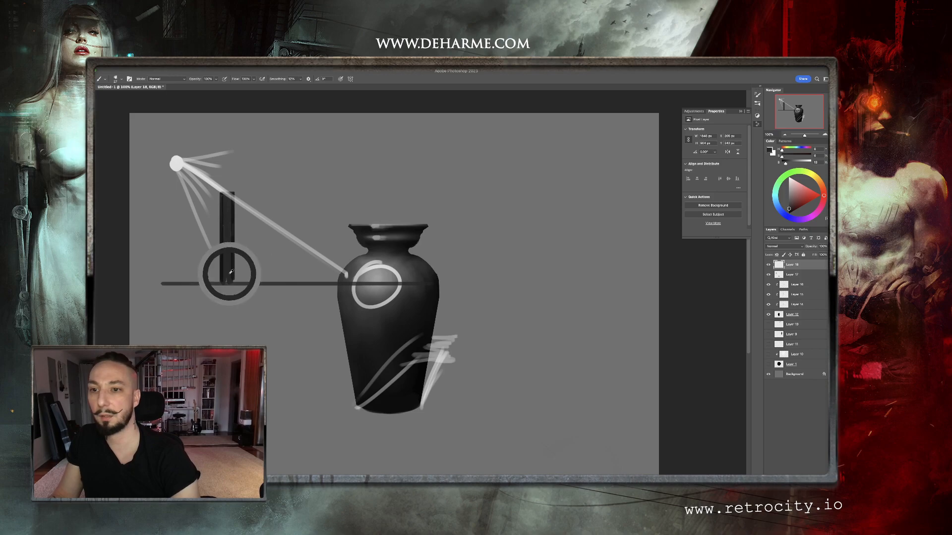
left_click_drag(234, 281, 346, 289)
left_click(178, 163, "alt")
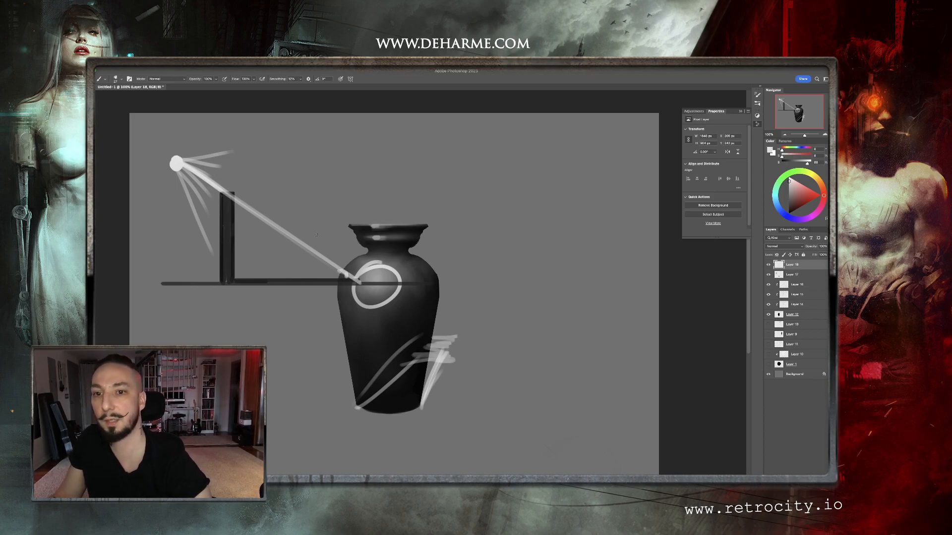
mouse_move(372, 282)
left_mouse_down()
mouse_move(439, 281)
mouse_move(365, 280)
mouse_move(522, 281)
left_mouse_up()
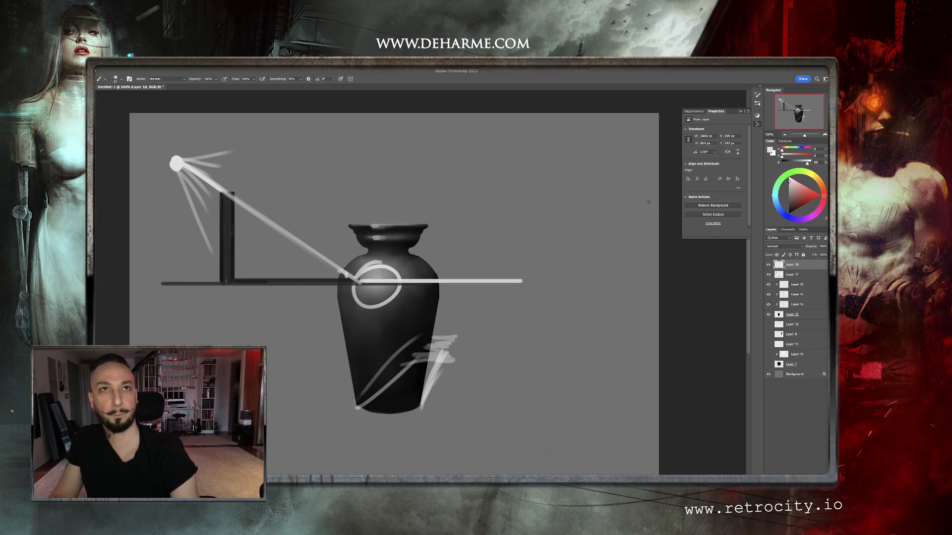
Hide the light-ray sketch on Layer 18, compare the vase without Layer 17, and activate Layer 17 with it shown
left_click(767, 266)
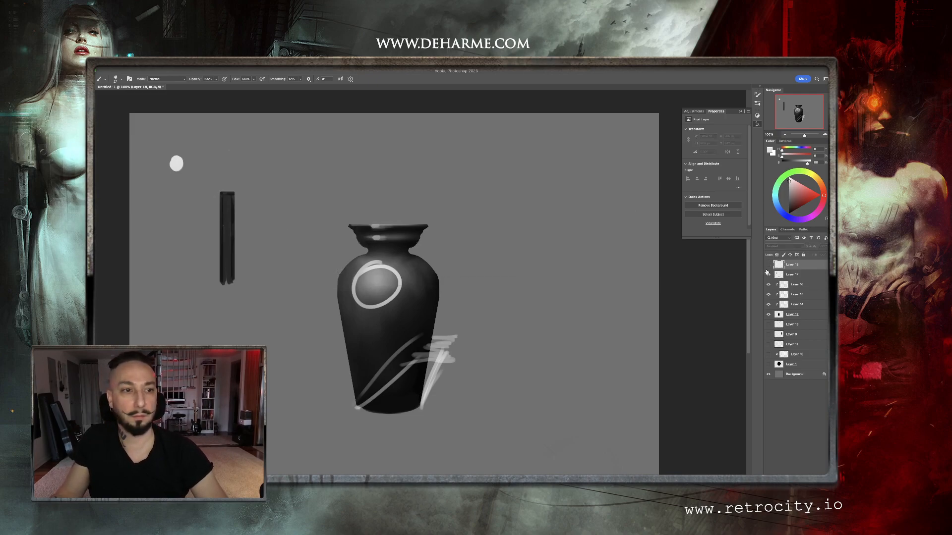
left_click(768, 265)
left_click(768, 275)
left_click(768, 265)
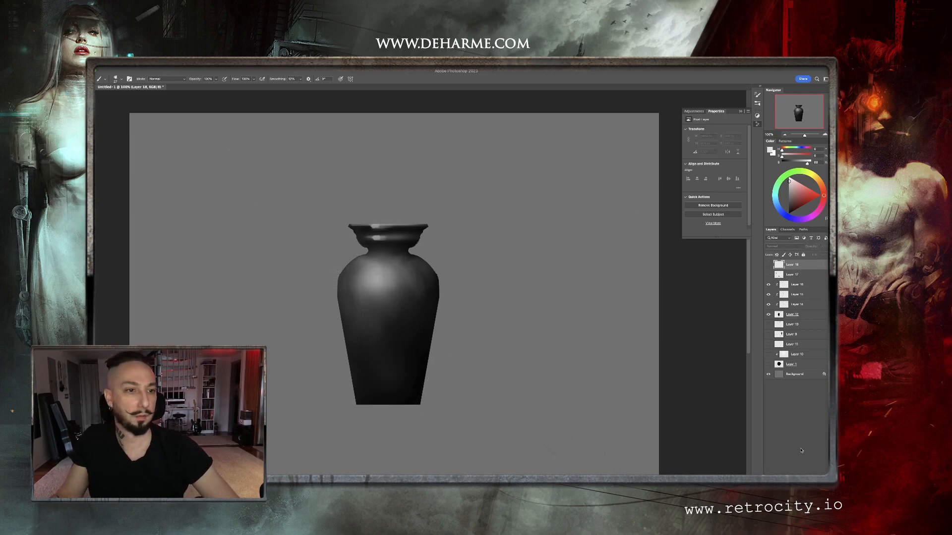
left_click(768, 274)
left_click(782, 277)
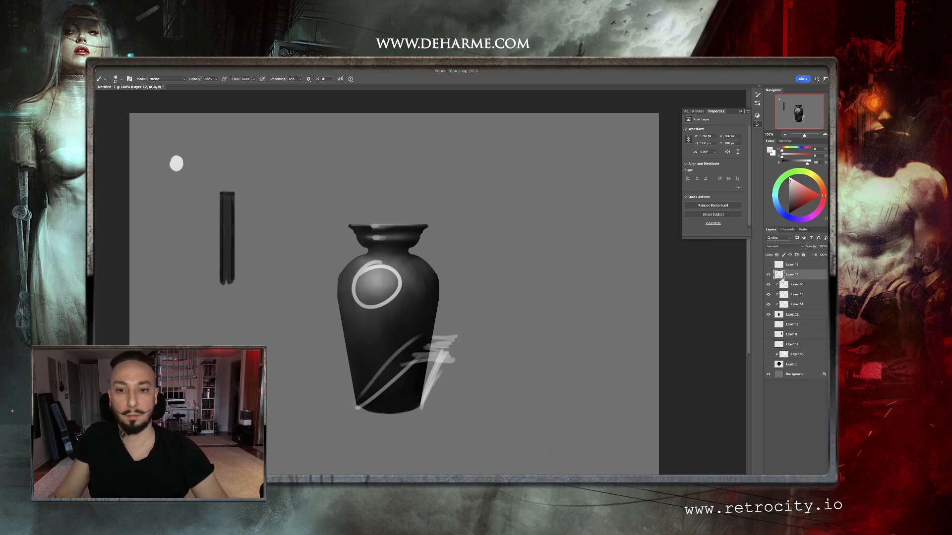
Erase the light dot, the post, and most of the highlight ring and shadow strokes on Layer 17
key("e")
left_click_drag(397, 290, 358, 278)
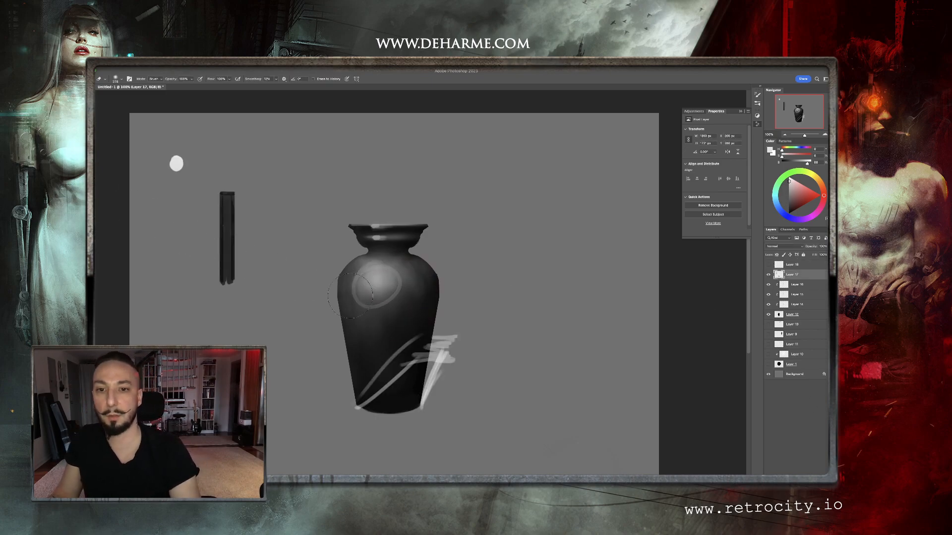
mouse_move(174, 163)
left_mouse_down()
mouse_move(197, 160)
mouse_move(181, 181)
mouse_move(195, 229)
mouse_move(238, 246)
left_mouse_up()
right_click(291, 233)
left_click(334, 211)
left_click(225, 174)
mouse_move(470, 326)
left_mouse_down()
mouse_move(431, 309)
mouse_move(443, 325)
left_mouse_up()
mouse_move(445, 341)
left_mouse_down()
mouse_move(362, 362)
mouse_move(440, 373)
mouse_move(398, 374)
mouse_move(406, 360)
mouse_move(407, 368)
mouse_move(402, 356)
mouse_move(389, 369)
mouse_move(406, 338)
left_mouse_up()
key("ctrl+z")
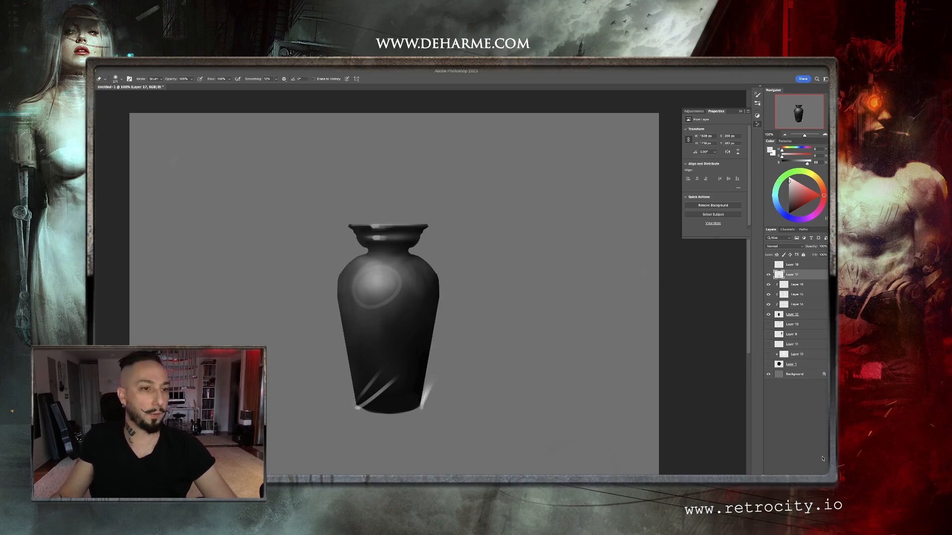
Add a new layer clipped to Layer 17 and switch to the brush
key("ctrl+shift+alt+n")
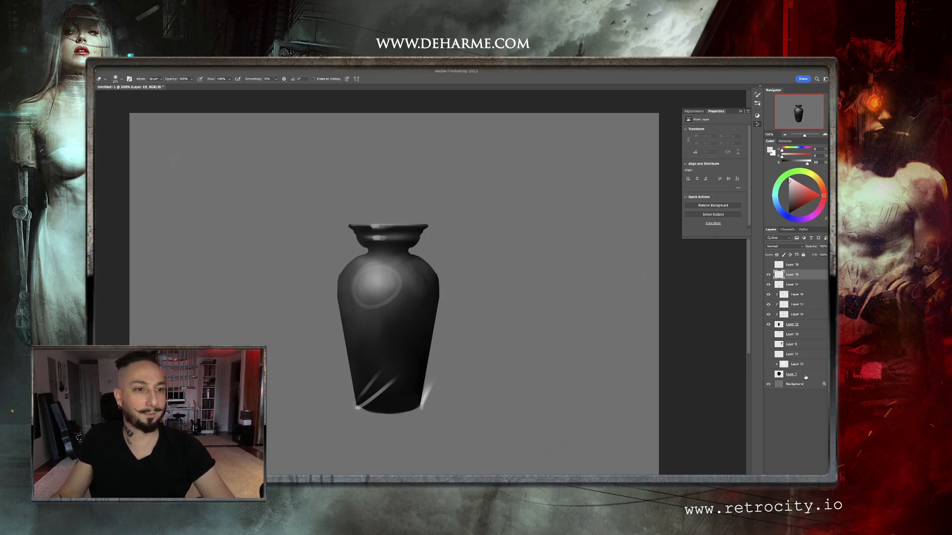
left_click(793, 279, "alt")
key("b")
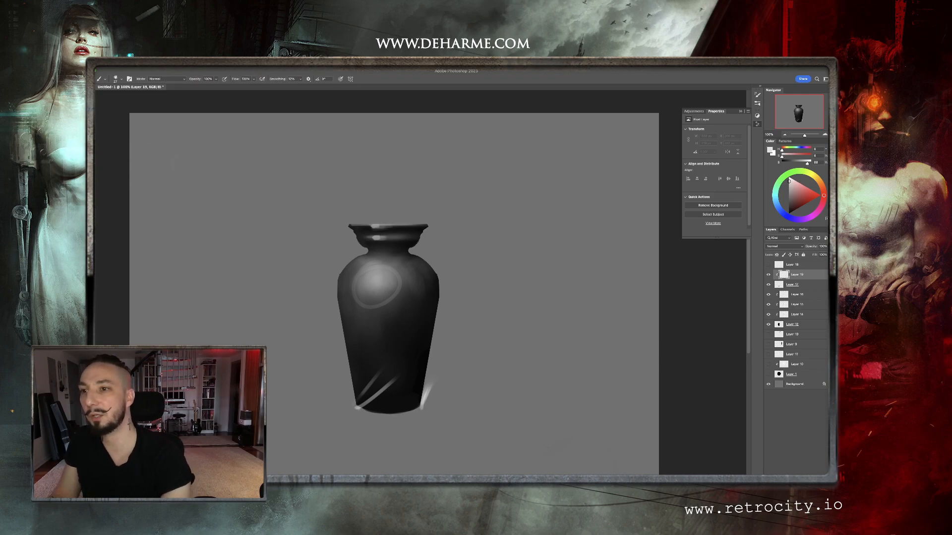
Paint black over the leftover light strokes at the vase's base using the default foreground colour
mouse_move(409, 352)
left_mouse_down()
mouse_move(434, 351)
mouse_move(425, 375)
left_mouse_up()
key("ctrl+z")
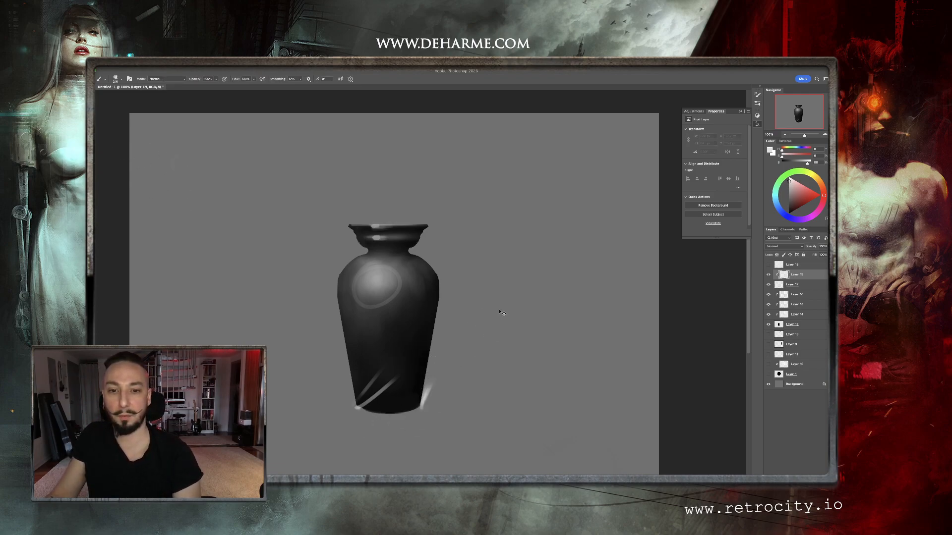
key("d")
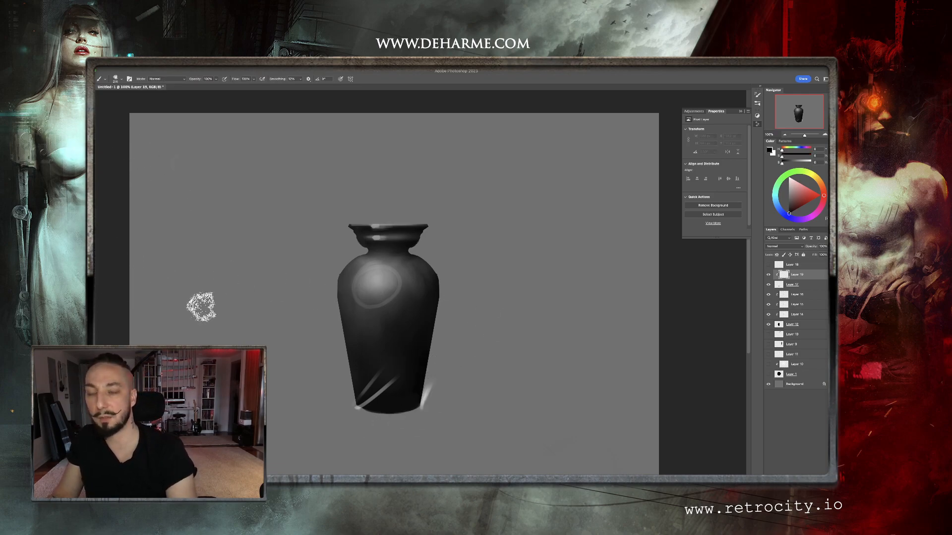
mouse_move(356, 403)
left_mouse_down()
mouse_move(393, 369)
mouse_move(383, 378)
mouse_move(422, 364)
mouse_move(421, 400)
left_mouse_up()
key("bracketleft")
key("bracketleft")
key("bracketleft")
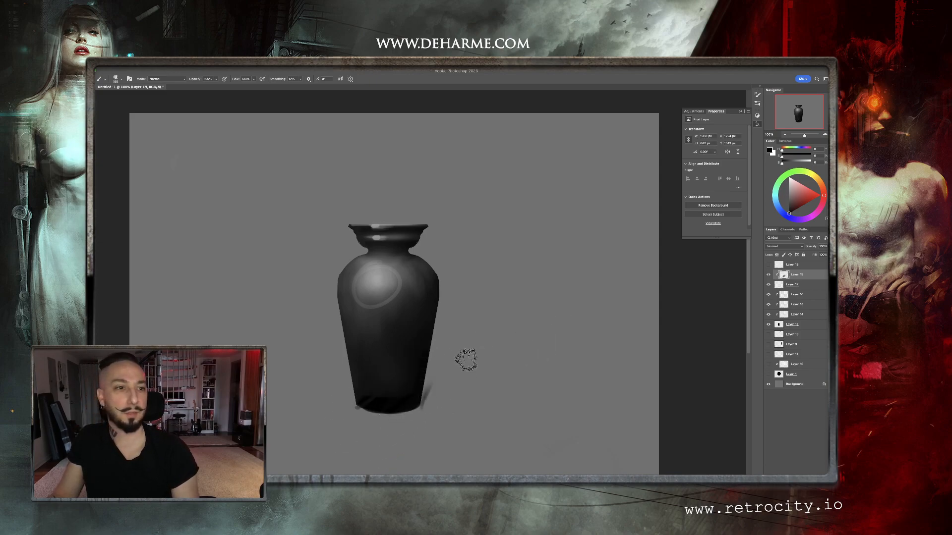
Add a new layer and paint a dark cast shadow beside the vase's base with a smaller brush
key("ctrl+shift+alt+n")
key("bracketleft")
key("bracketleft")
key("bracketleft")
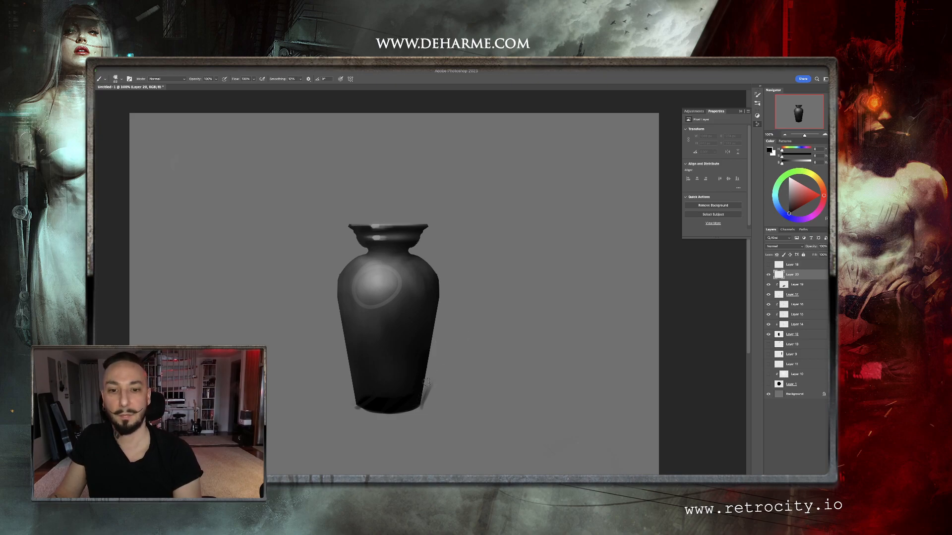
mouse_move(413, 393)
left_mouse_down()
mouse_move(436, 374)
mouse_move(393, 389)
mouse_move(409, 373)
mouse_move(435, 373)
mouse_move(427, 359)
mouse_move(424, 379)
mouse_move(382, 402)
mouse_move(434, 426)
left_mouse_up()
Trim and soften the vase's cast shadow with a larger brush in the sampled background grey
key("bracketright")
key("bracketright")
key("bracketright")
key("bracketright")
key("bracketright")
key("bracketright")
key("bracketright")
left_click(484, 361, "alt")
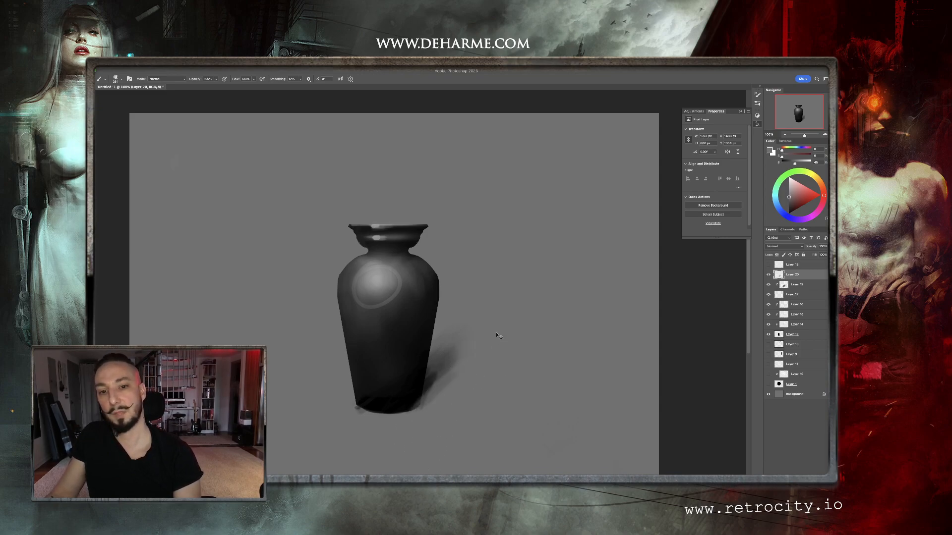
key("super+z")
left_click_drag(457, 365, 426, 431)
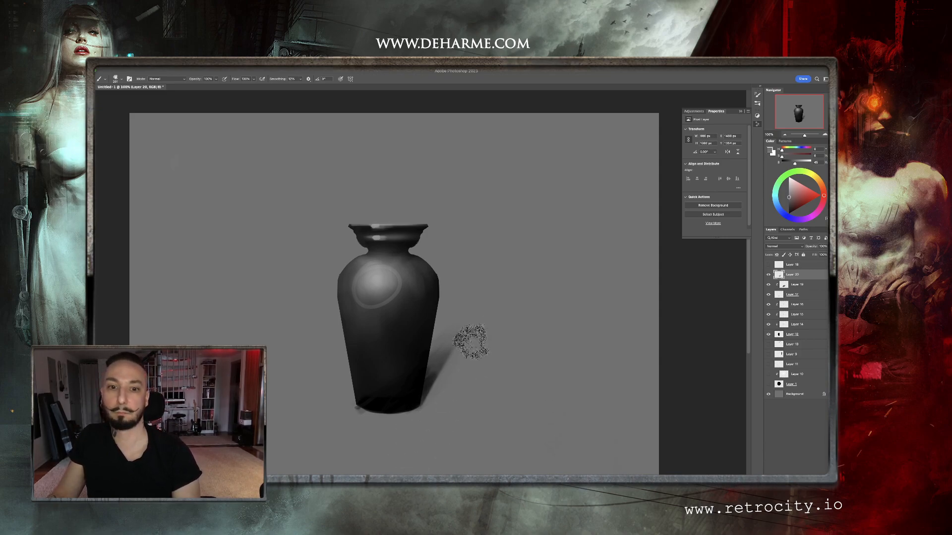
left_click_drag(477, 349, 450, 368)
mouse_move(471, 329)
left_mouse_down()
mouse_move(446, 358)
mouse_move(447, 374)
mouse_move(444, 358)
left_mouse_up()
left_click_drag(547, 361, 540, 359)
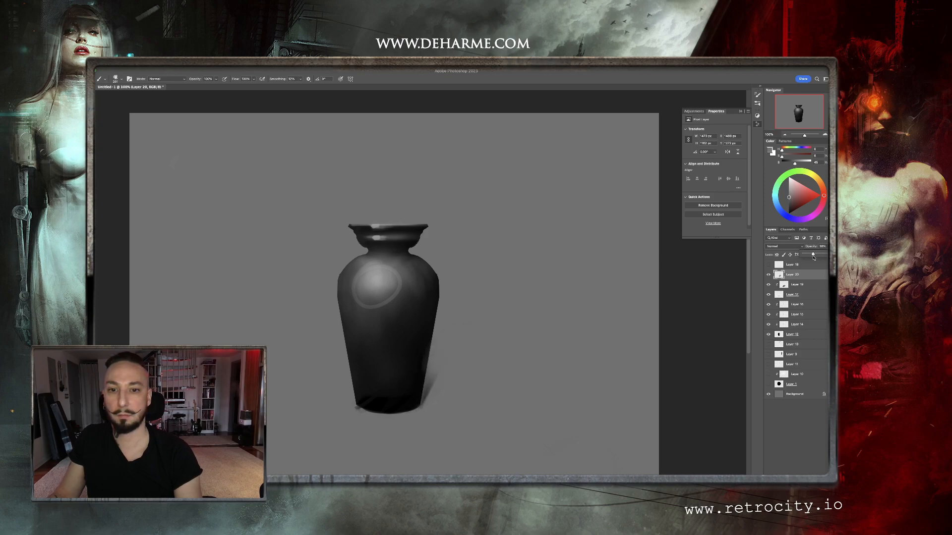
left_click(388, 277)
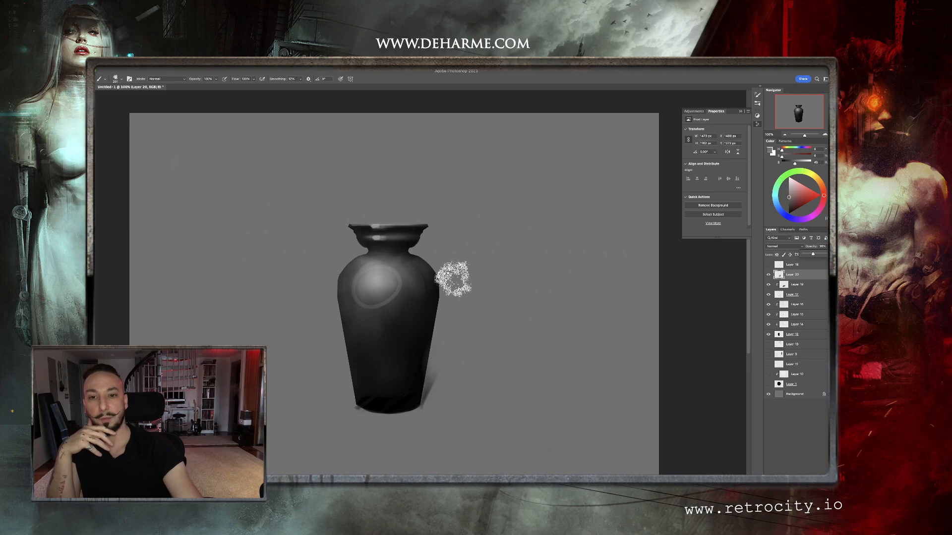
left_click(564, 285)
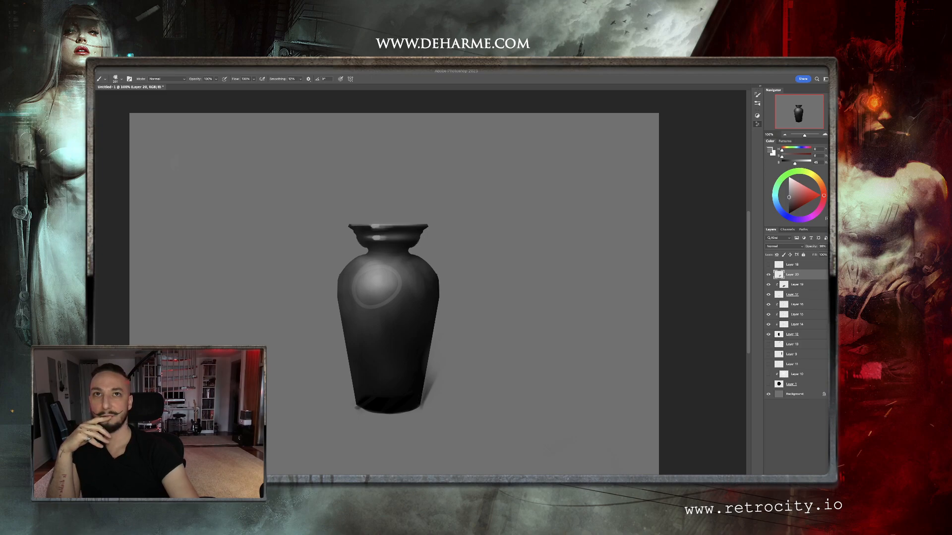
Compare the vase with and without Layer 20 and the clipped Layer 19, and merge Layer 19 into Layer 17
left_click(798, 324)
left_click(799, 275)
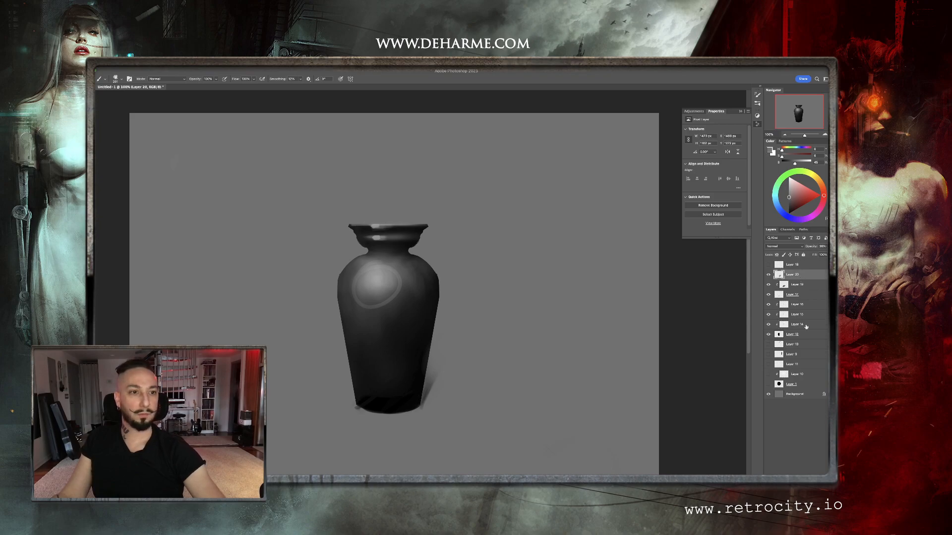
left_click(769, 275)
left_click(769, 275)
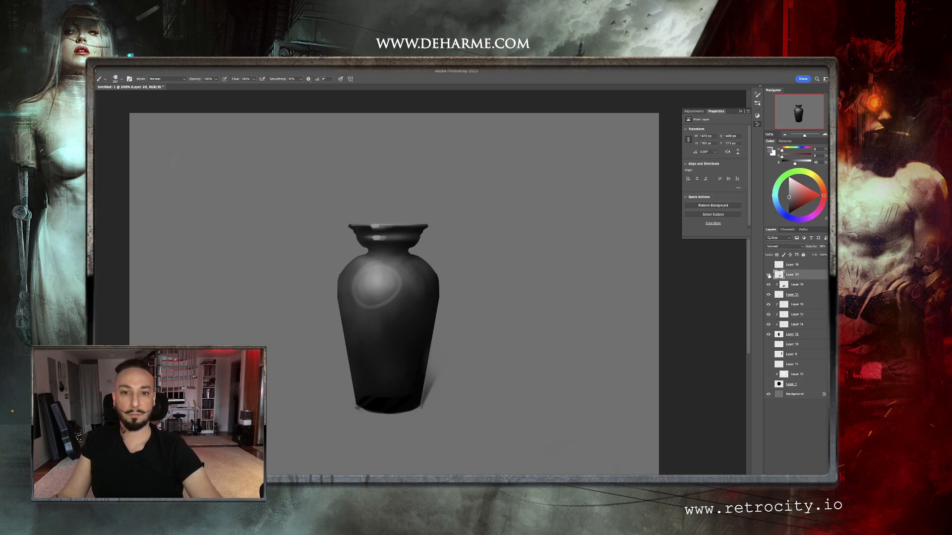
left_click(769, 284)
left_click(768, 285)
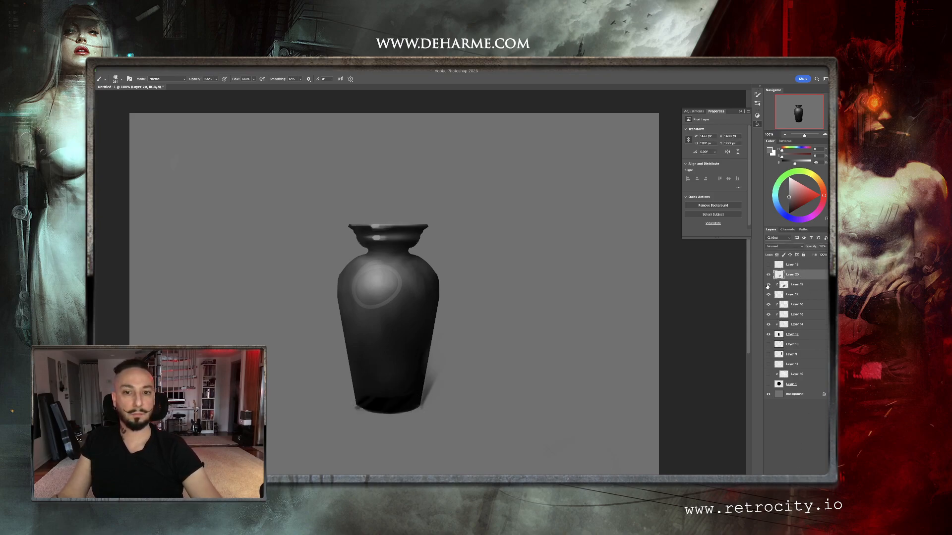
right_click(802, 288)
left_click(781, 398)
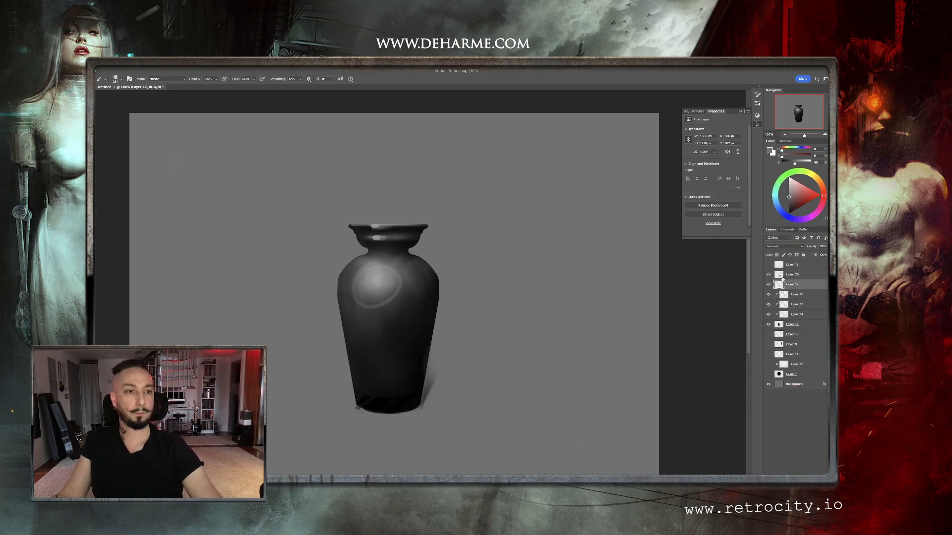
Show only the black circle over the background, and replace its clipped shading layer with a new empty layer
left_click(768, 374)
left_click_drag(797, 365, 822, 480)
left_click(814, 480)
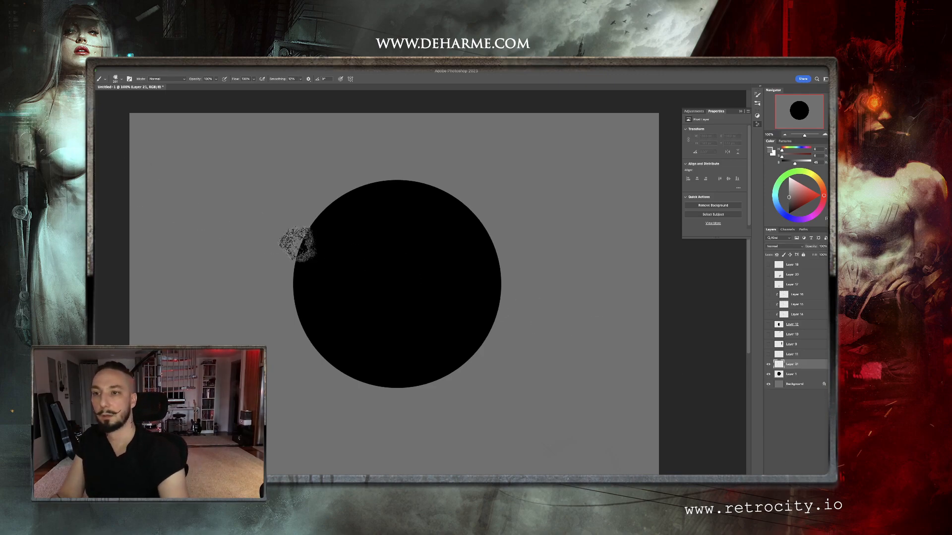
Paint a soft white light over the black circle's upper-left area with a large soft round brush
right_click(471, 271)
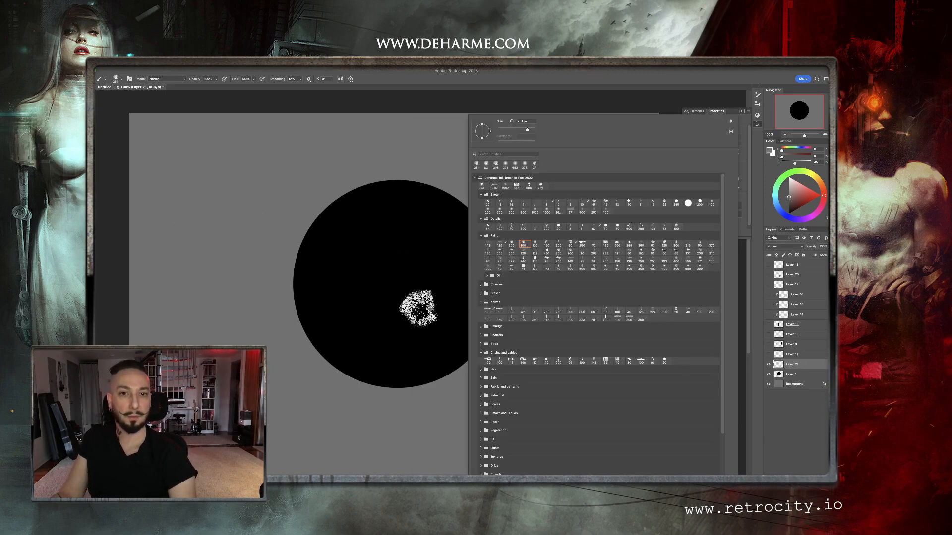
key("Escape")
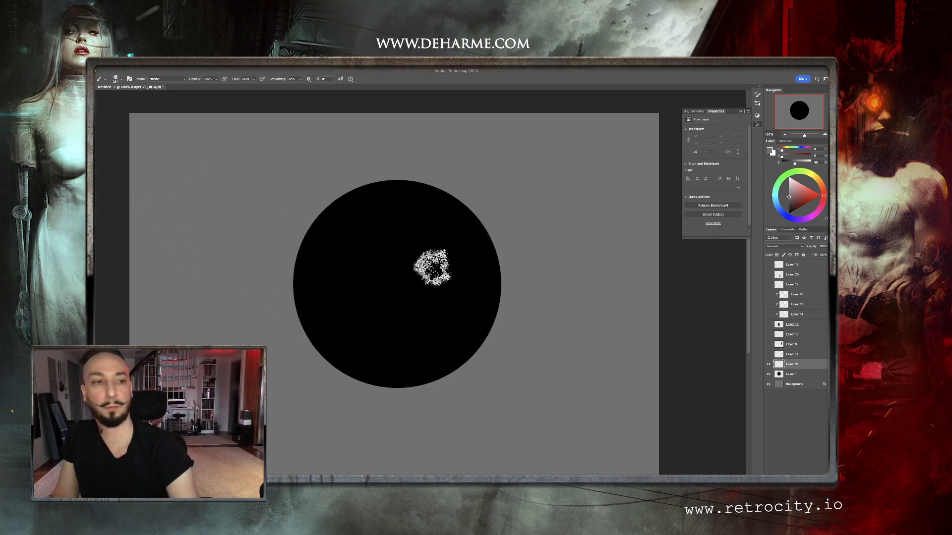
right_click(437, 241)
left_click(490, 210)
left_click(480, 211)
left_click_drag(383, 252, 534, 278)
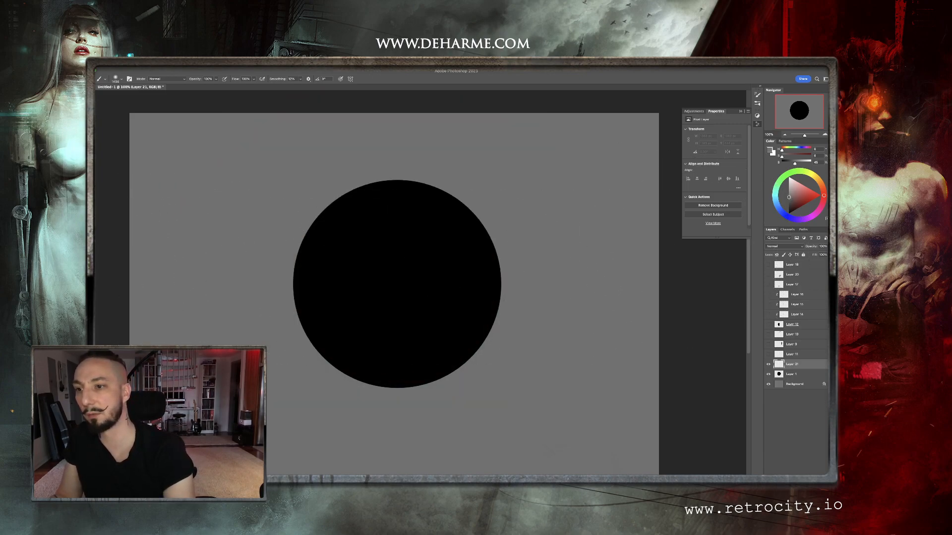
key("x")
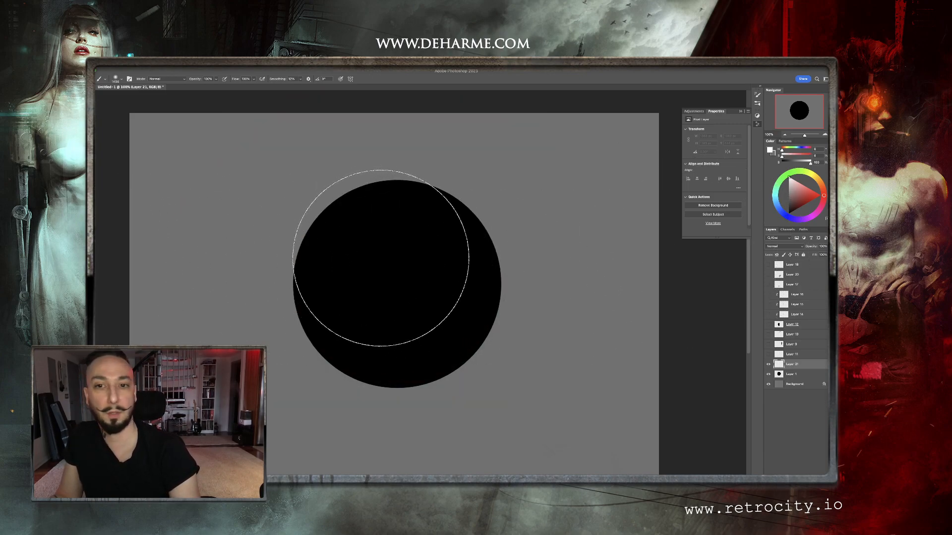
left_click_drag(362, 271, 355, 245)
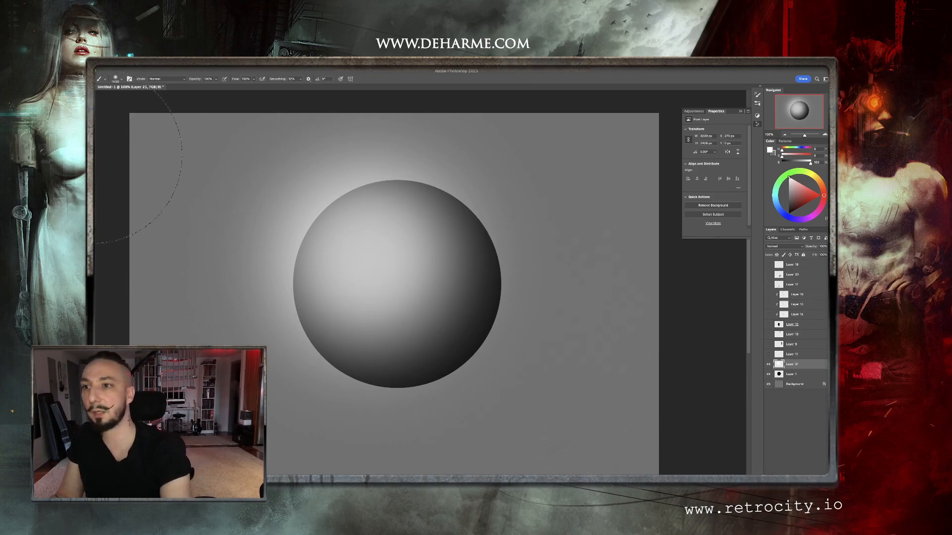
Add a new layer, mark the light spill outside the sphere's upper-left edge in red, and hide that layer
key("ctrl+shift+alt+n")
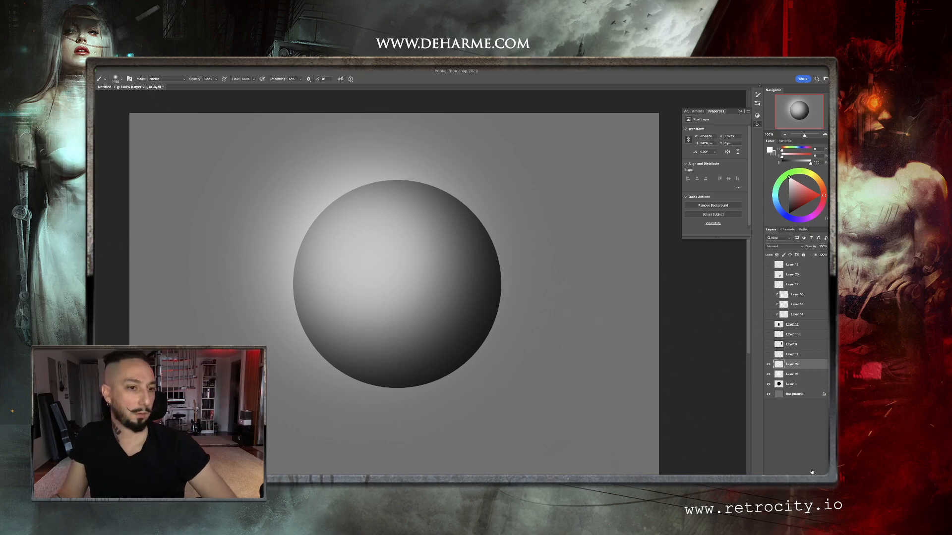
left_click(821, 196)
left_click_drag(319, 249, 134, 220)
right_click(301, 229)
double_click(339, 227)
right_click(321, 214)
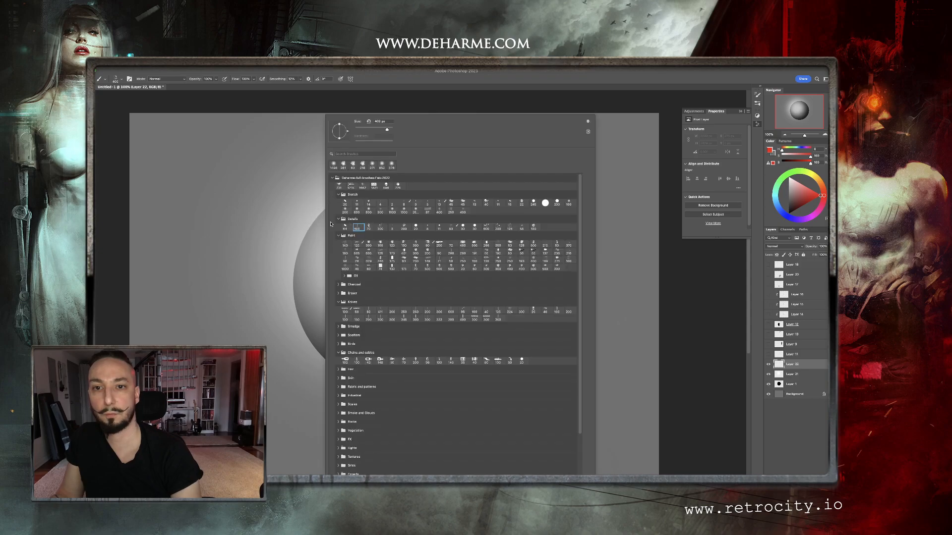
double_click(358, 204)
mouse_move(322, 203)
left_mouse_down()
mouse_move(293, 213)
mouse_move(260, 279)
left_mouse_up()
key("super+comma")
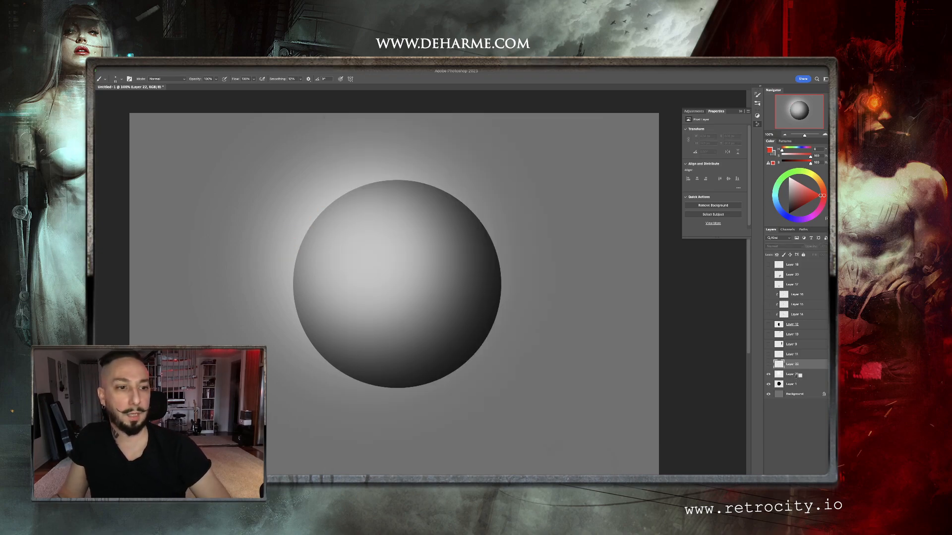
Clip the soft light layer, Layer 21, to the black circle in Layer 1
left_click(796, 378, "alt")
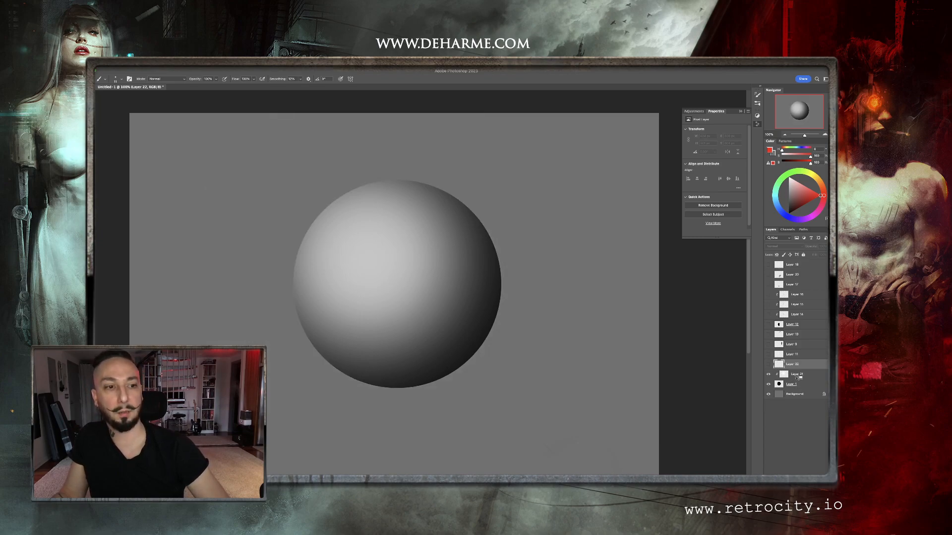
left_click(796, 376)
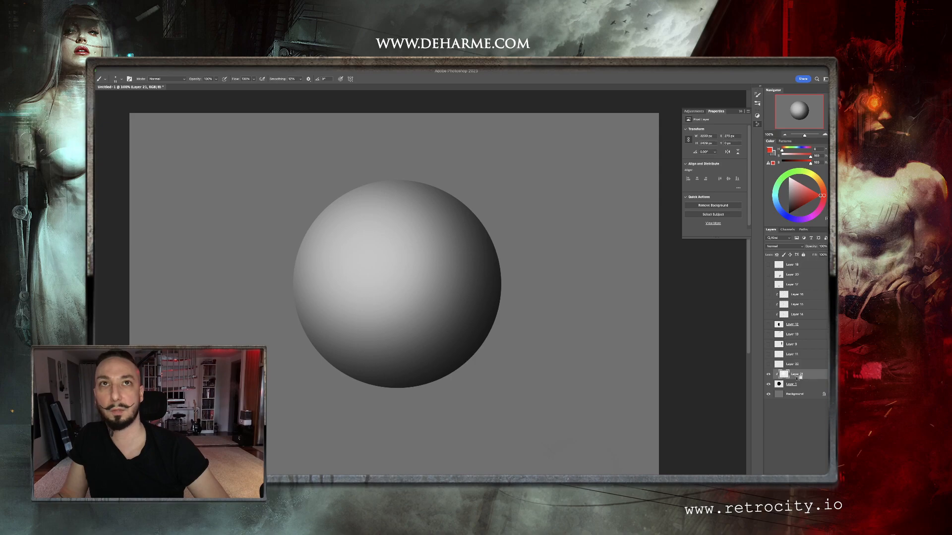
left_click(798, 378, "alt")
left_click(797, 379, "alt")
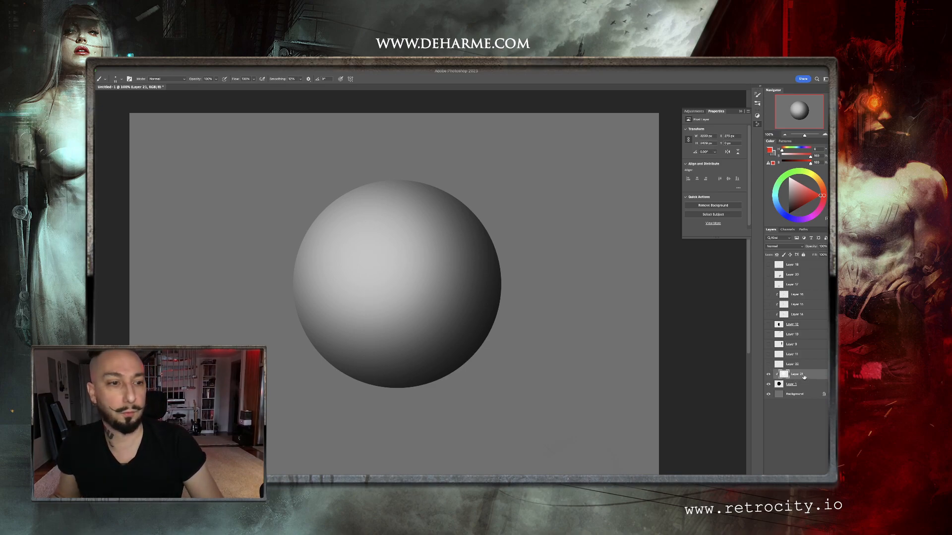
Lower the opacity of the clipped soft light layer and merge it down into Layer 1
left_click_drag(823, 257, 826, 256)
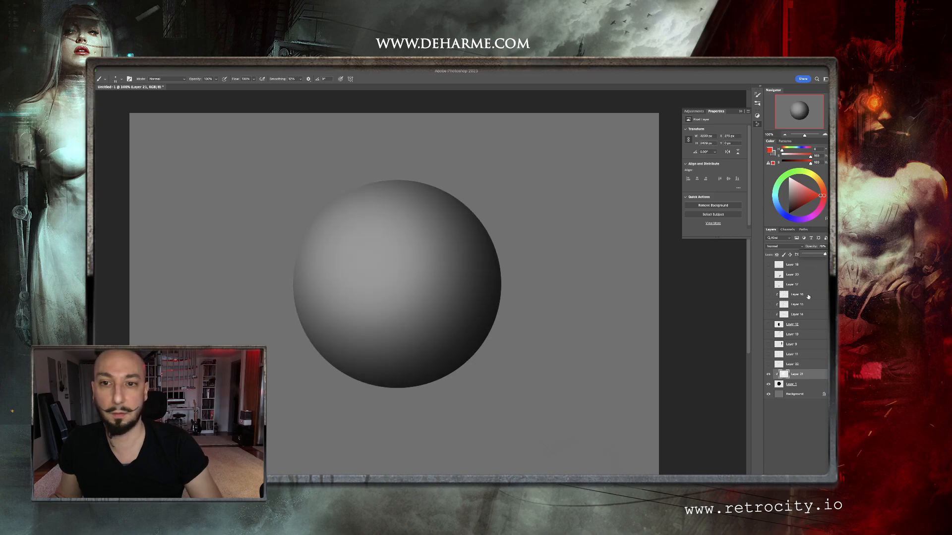
right_click(799, 376)
left_click(760, 400)
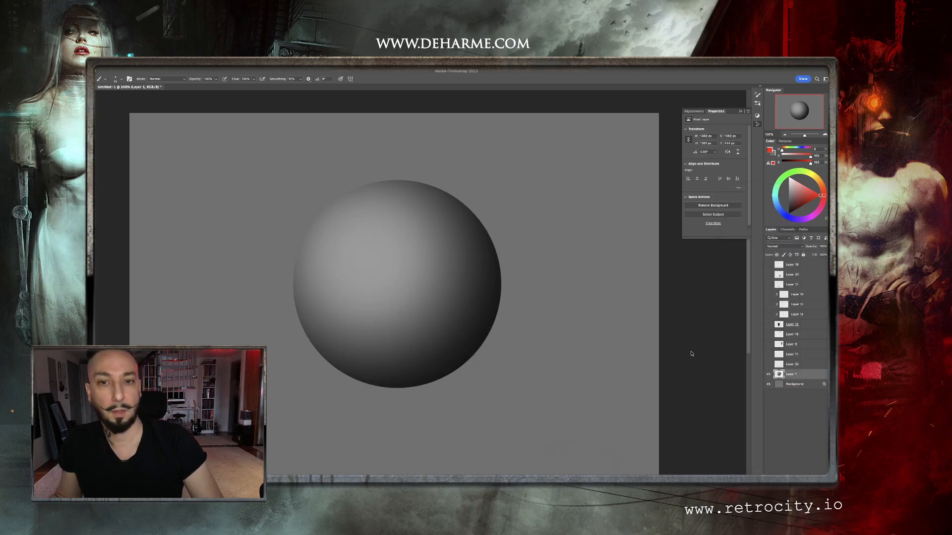
Add a new layer and paint a smaller white highlight on the sphere's upper-left area with a soft round brush
key("alt+shift+super+n")
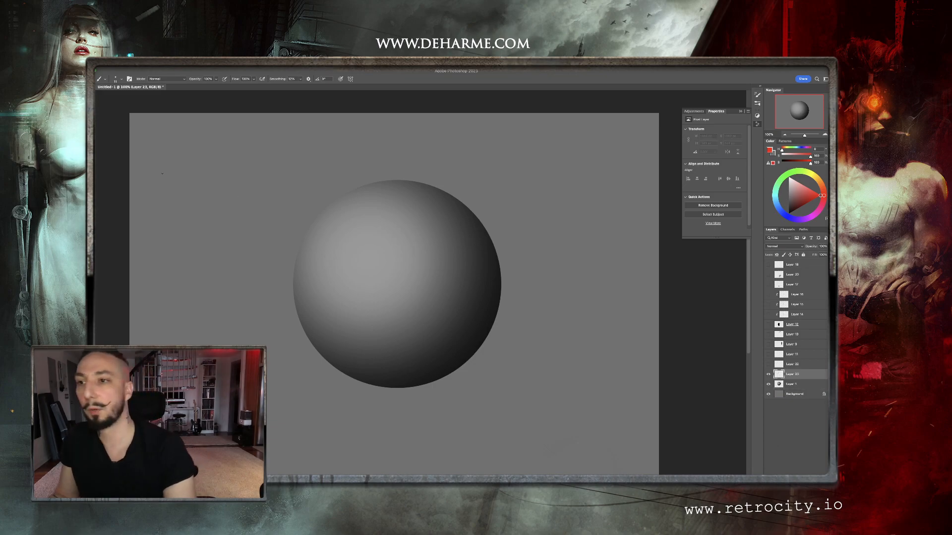
key("x")
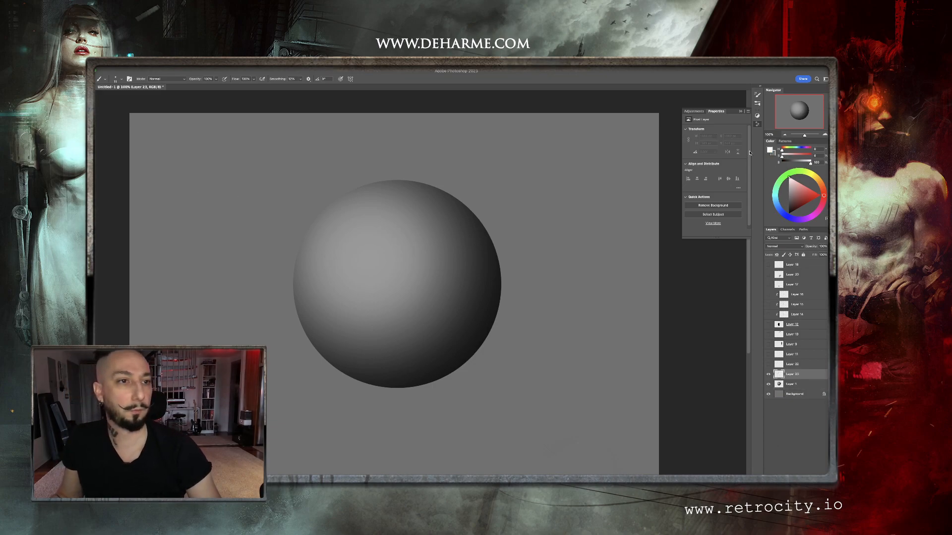
right_click(446, 252)
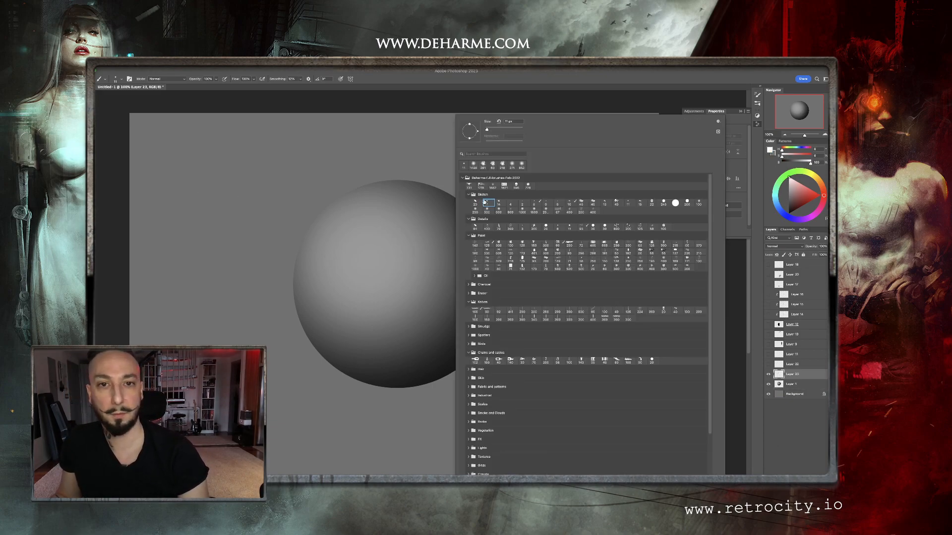
left_click(488, 210)
mouse_move(375, 248)
left_mouse_down()
mouse_move(358, 244)
mouse_move(357, 261)
mouse_move(350, 240)
mouse_move(372, 255)
mouse_move(347, 293)
left_mouse_up()
right_click(803, 371)
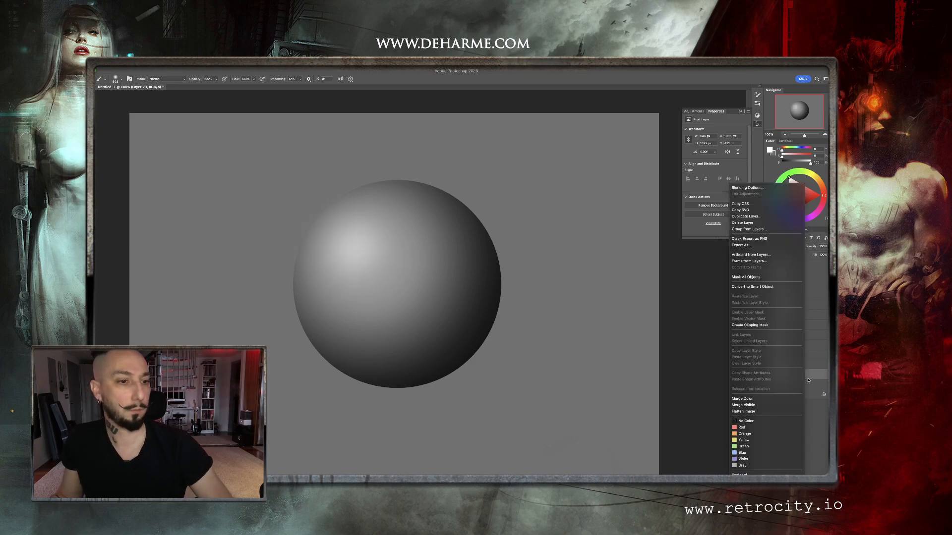
left_click(773, 399)
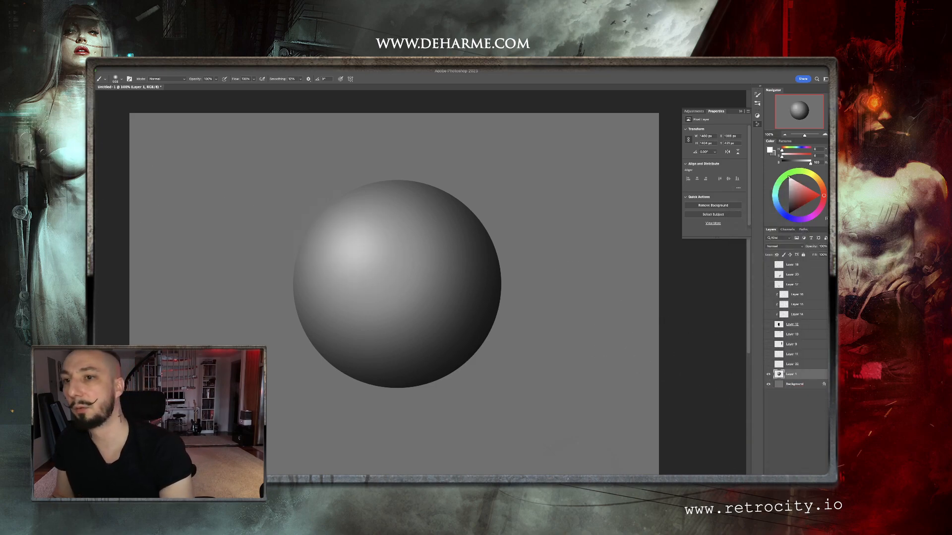
right_click(522, 288)
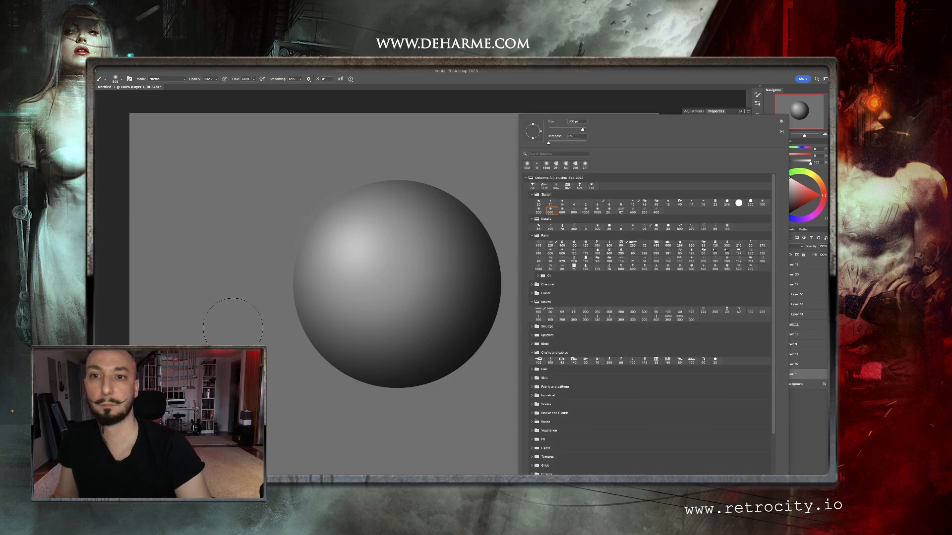
key("ctrl+z")
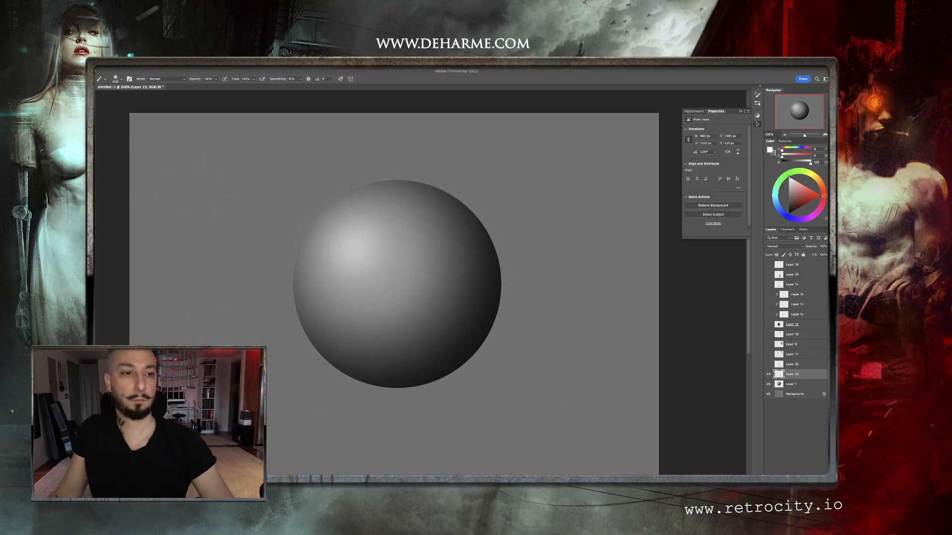
Clip the highlight layer to the sphere and merge it down into Layer 1
left_click(792, 378, "alt")
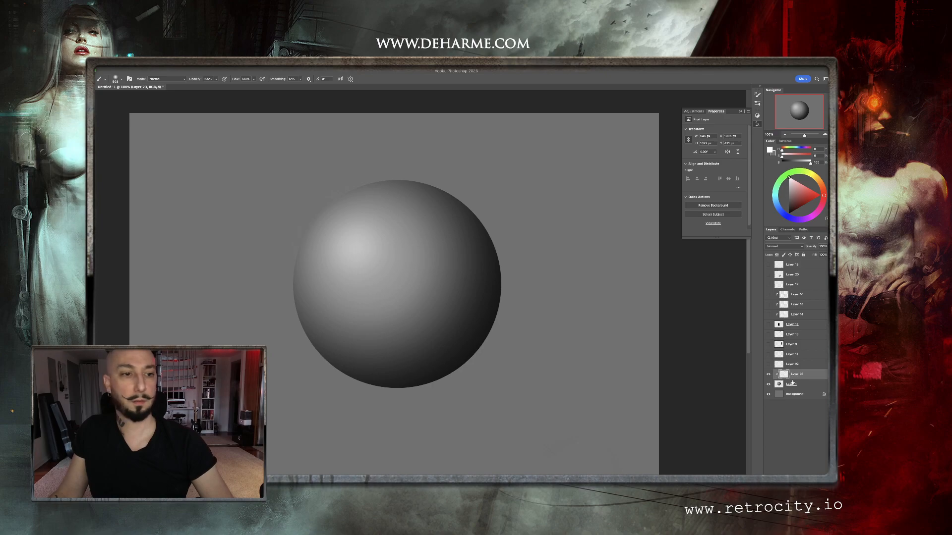
right_click(799, 376)
left_click(758, 400)
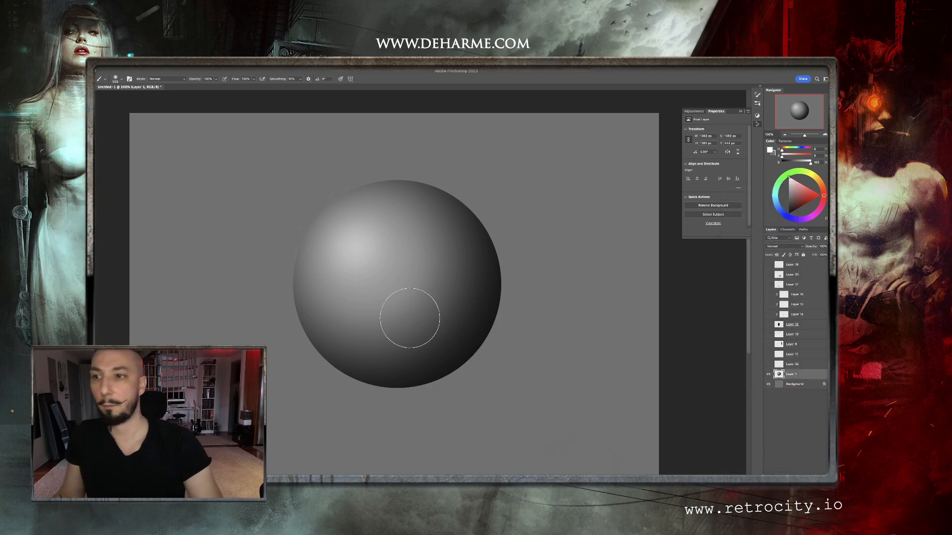
Choose a speckled texture brush, add a new layer, and try a white stroke beside the sphere's upper-left edge
right_click(311, 218)
key("Escape")
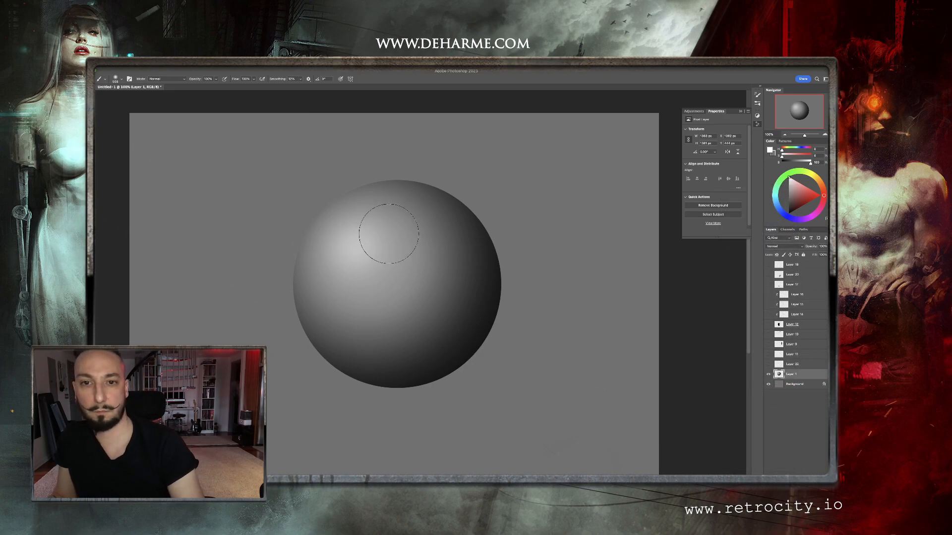
right_click(389, 230)
double_click(445, 228)
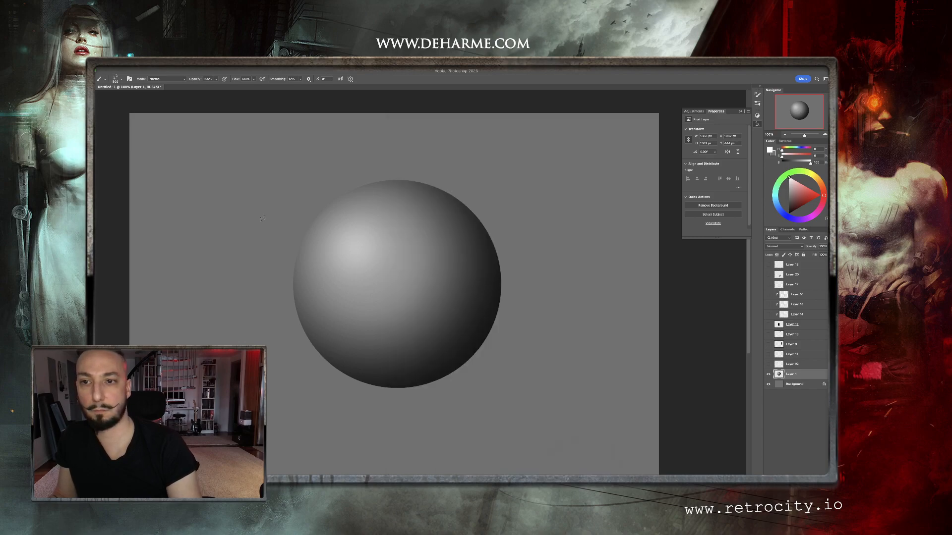
key("ctrl+alt+shift+n")
mouse_move(228, 189)
left_mouse_down()
mouse_move(230, 221)
mouse_move(253, 169)
mouse_move(248, 298)
left_mouse_up()
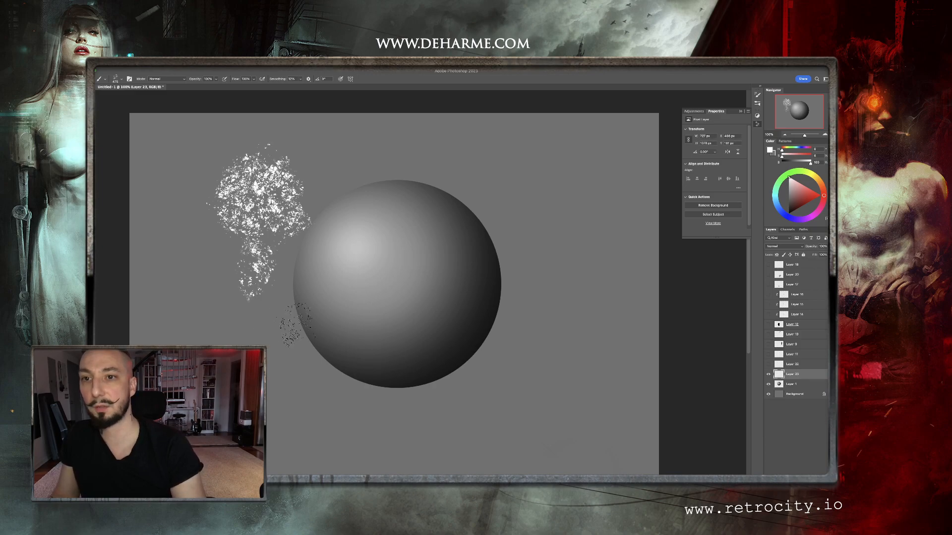
key("ctrl+z")
Paint speckled texture across the sphere's light and shadow areas with light and dark greys sampled from it
left_click(475, 281, "alt")
mouse_move(474, 259)
left_mouse_down()
mouse_move(370, 375)
mouse_move(467, 283)
mouse_move(340, 329)
mouse_move(440, 278)
mouse_move(342, 300)
left_mouse_up()
left_click(363, 253, "alt")
mouse_move(324, 258)
left_mouse_down()
mouse_move(357, 321)
mouse_move(403, 313)
mouse_move(347, 198)
mouse_move(416, 258)
mouse_move(372, 250)
mouse_move(387, 169)
mouse_move(461, 318)
mouse_move(354, 349)
mouse_move(456, 332)
mouse_move(441, 206)
left_mouse_up()
left_click(470, 285, "alt")
mouse_move(391, 369)
left_mouse_down()
mouse_move(302, 309)
mouse_move(431, 369)
left_mouse_up()
left_click(471, 314, "alt")
left_click_drag(494, 355, 511, 293)
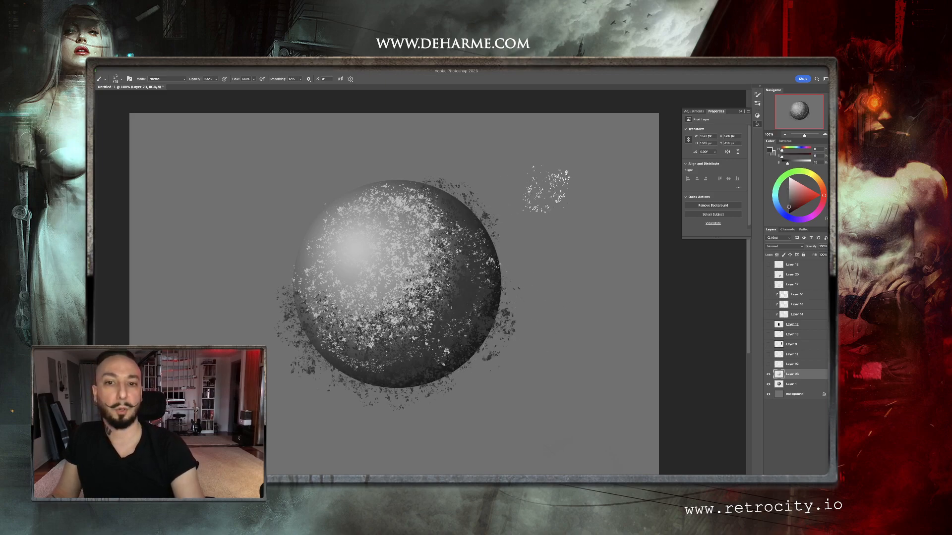
Clip the speckled texture layer to the sphere and reduce its opacity
left_click(798, 379, "alt")
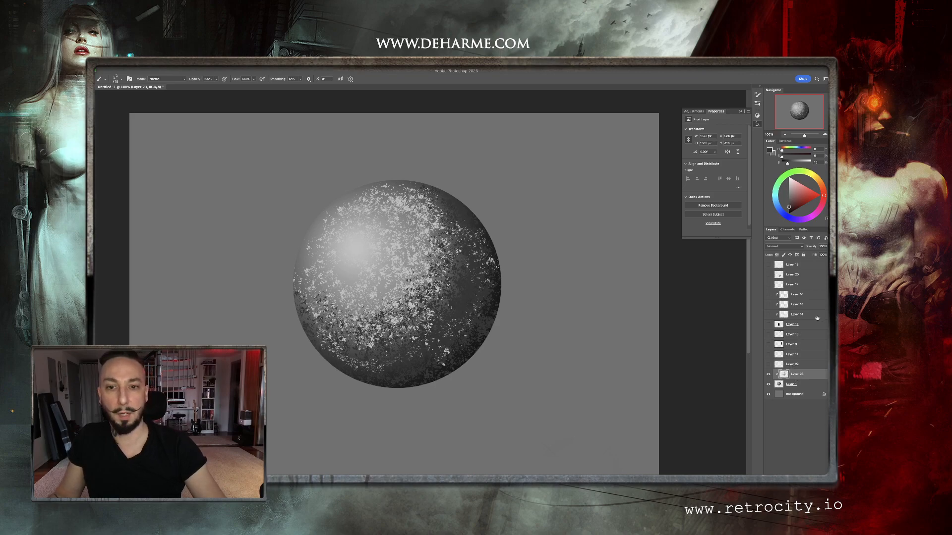
left_click(828, 247)
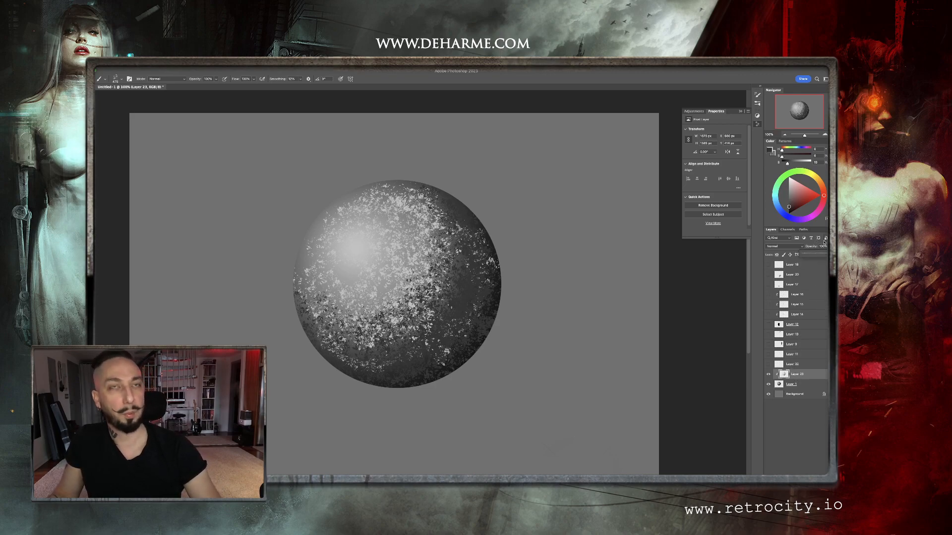
left_click_drag(826, 255, 819, 256)
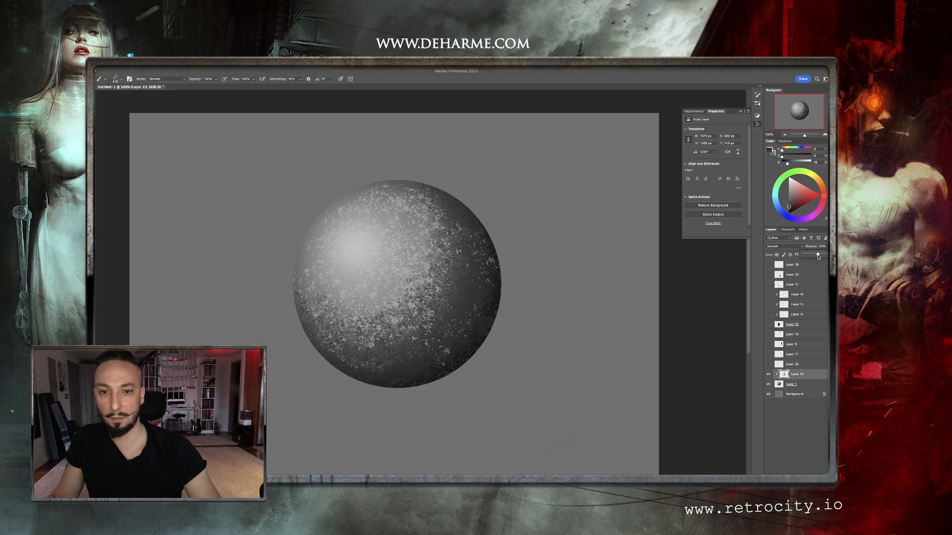
Erase most of the speckled texture from the sphere with a soft eraser, keeping faint traces around the light-to-shadow transition
key("e")
left_click_drag(346, 297, 353, 298)
mouse_move(406, 326)
left_mouse_down()
mouse_move(357, 328)
mouse_move(386, 316)
mouse_move(332, 265)
mouse_move(359, 284)
mouse_move(403, 208)
mouse_move(327, 219)
mouse_move(371, 280)
mouse_move(424, 260)
mouse_move(411, 195)
left_mouse_up()
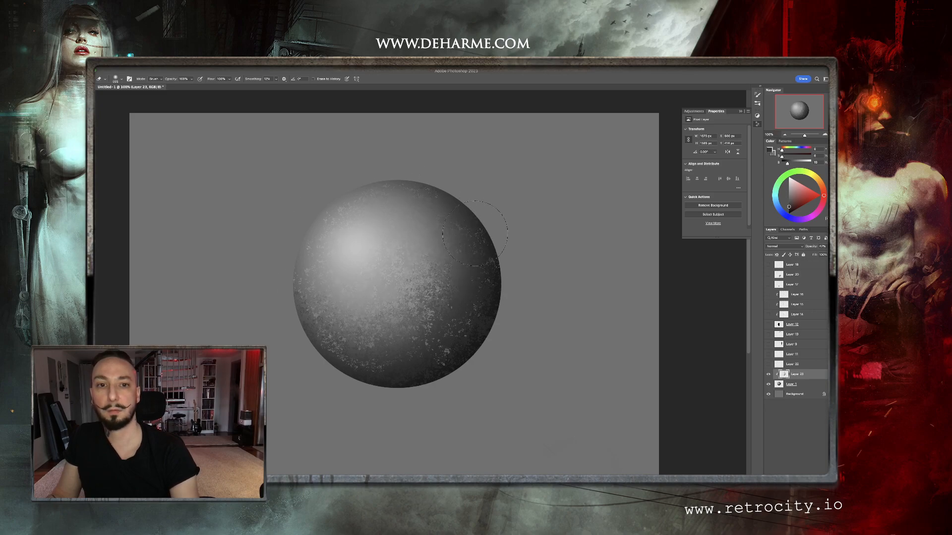
mouse_move(445, 344)
left_mouse_down()
mouse_move(330, 321)
mouse_move(306, 299)
mouse_move(424, 291)
mouse_move(345, 355)
mouse_move(286, 298)
left_mouse_up()
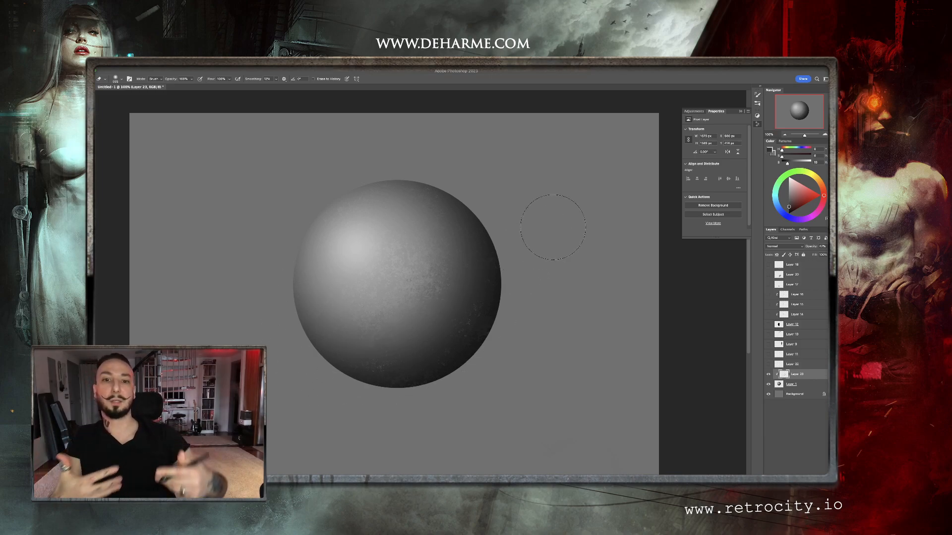
Dab grey speckles sampled from the sphere along its shadow transition and soften them with the eraser
key("b")
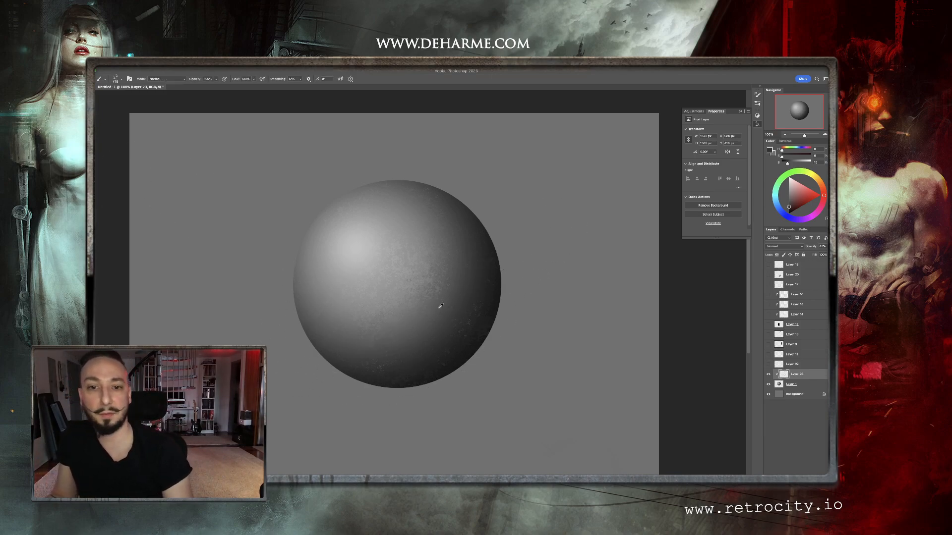
left_click(423, 287, "alt")
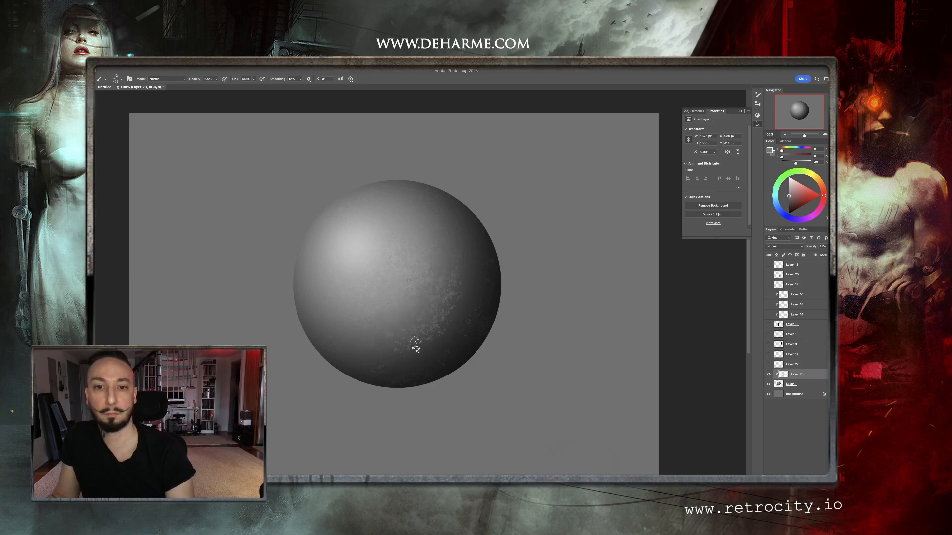
key("e")
mouse_move(425, 344)
left_mouse_down()
mouse_move(453, 334)
mouse_move(472, 265)
mouse_move(405, 334)
mouse_move(402, 302)
mouse_move(464, 291)
left_mouse_up()
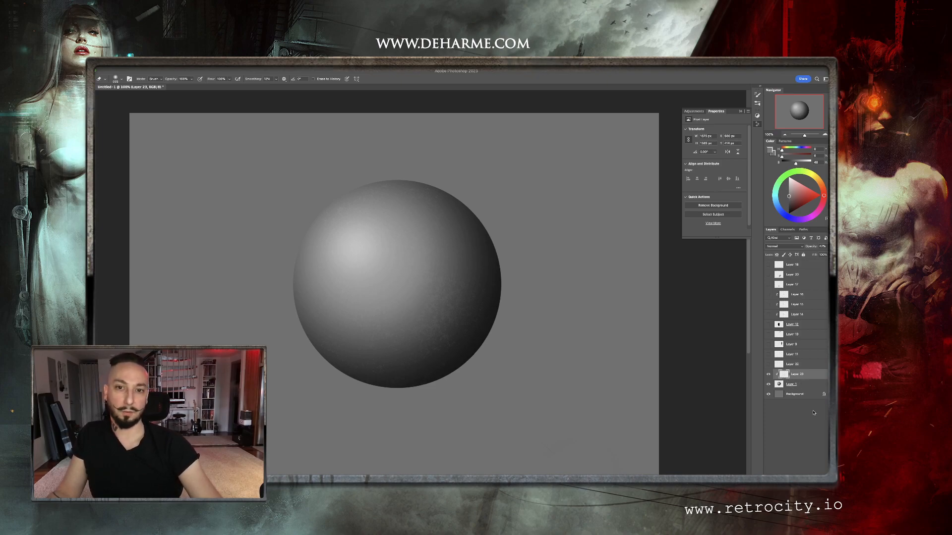
Delete the speckled texture layer above the sphere
key("Delete")
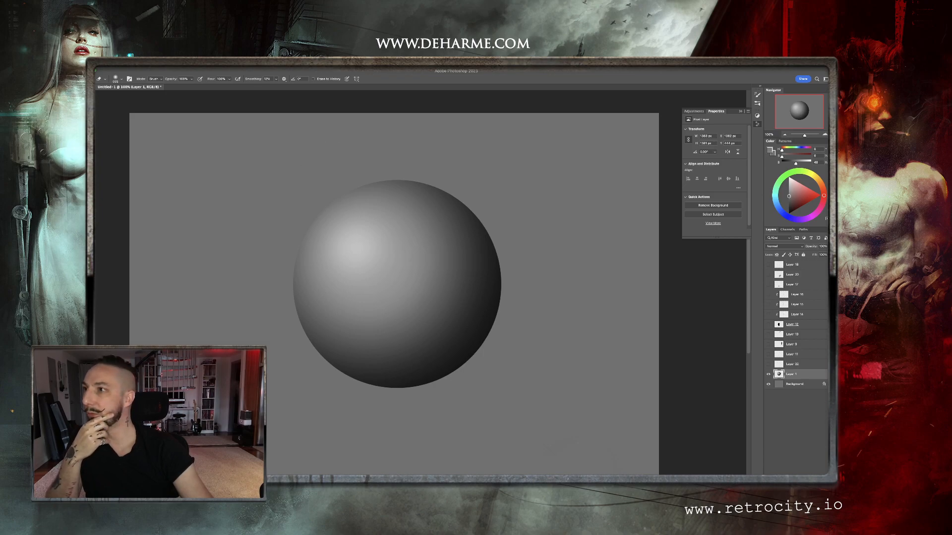
left_click(757, 124)
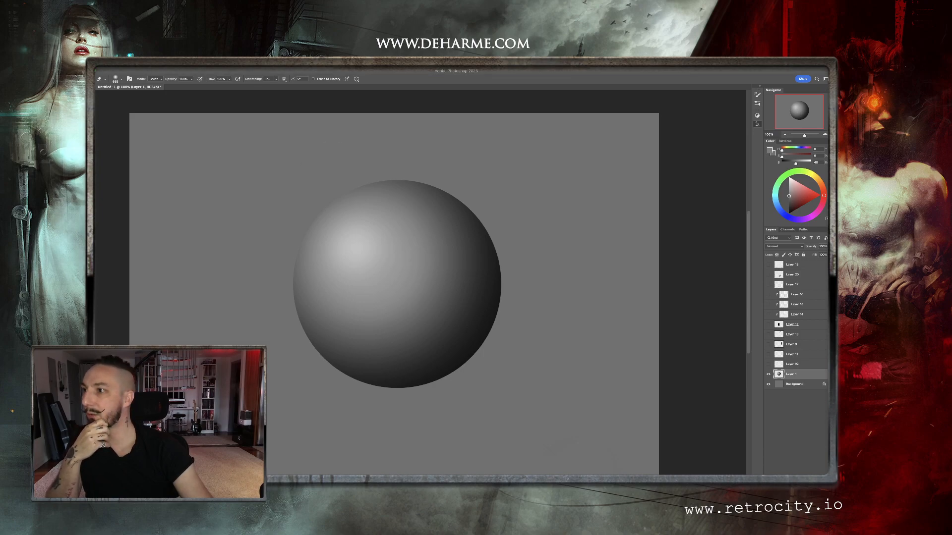
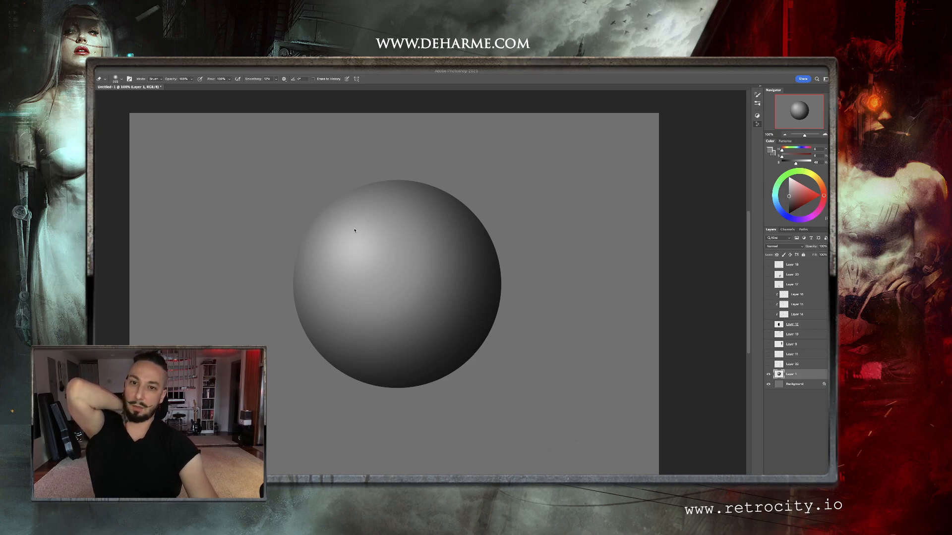
Paste the scratched metal texture above the sphere, shift it over the canvas, and clip it to the sphere
key("ctrl+v")
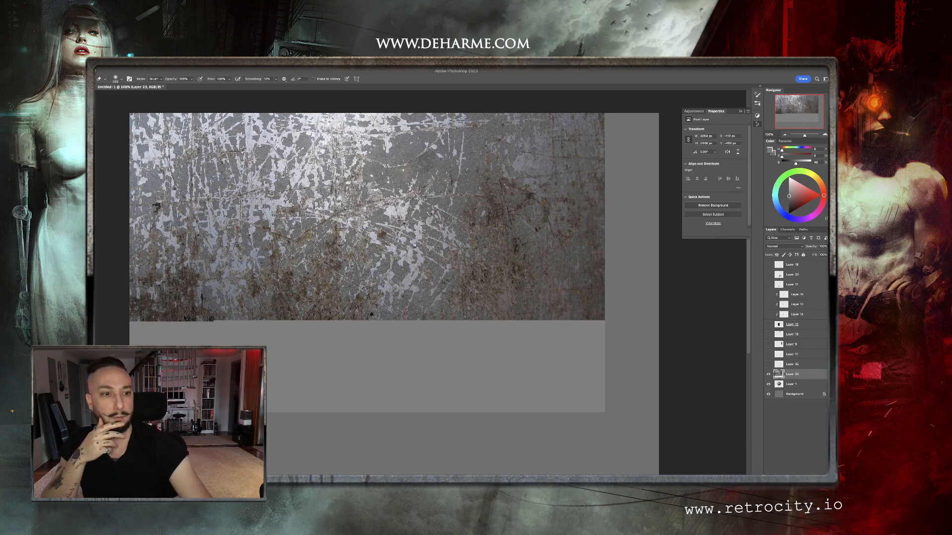
key("ctrl+z")
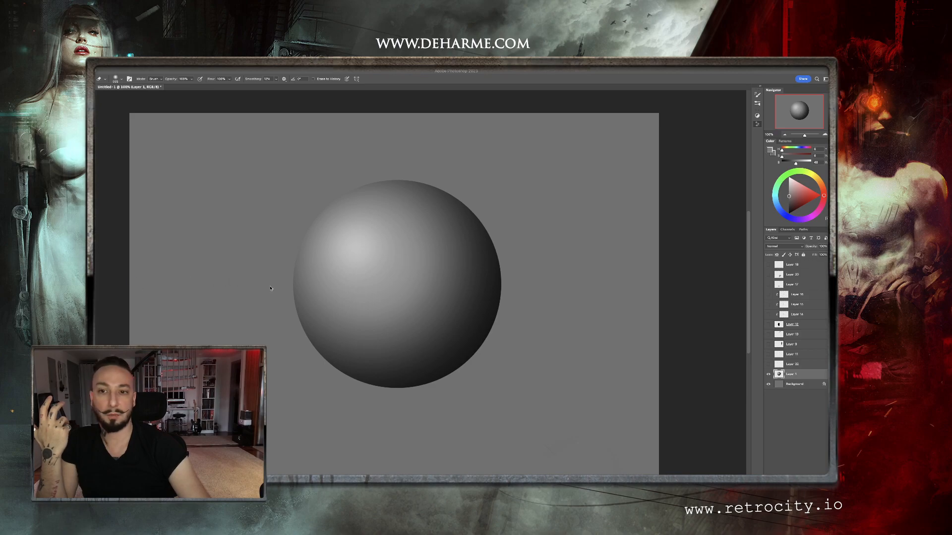
key("ctrl+v")
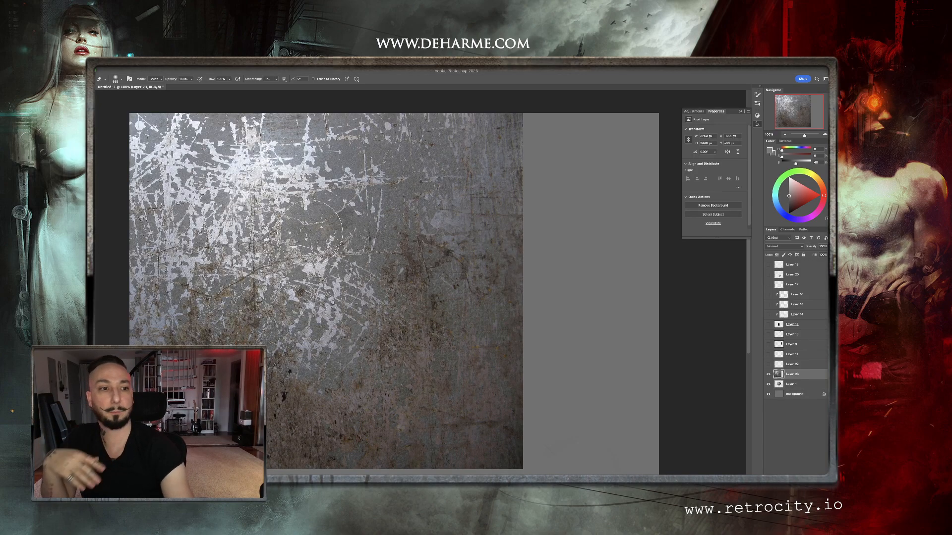
key("v")
left_click_drag(476, 320, 584, 321)
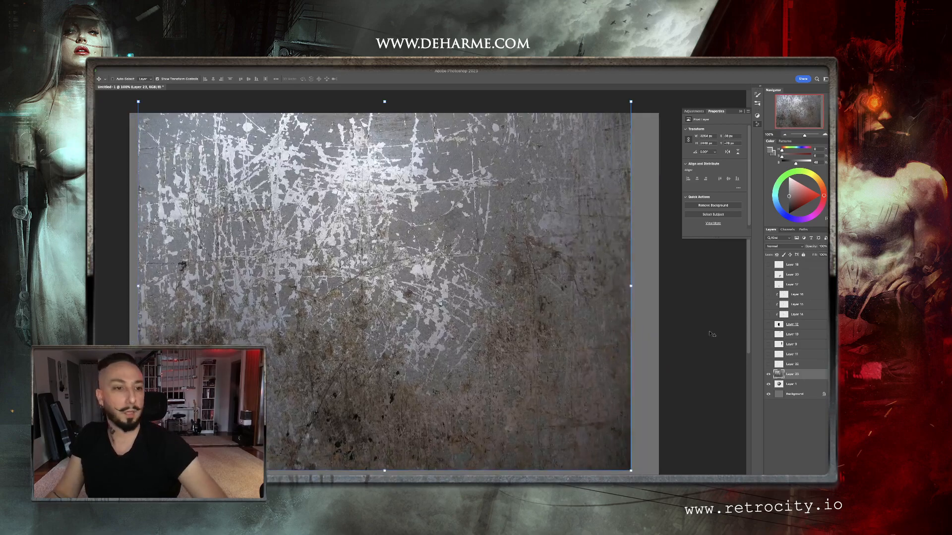
left_click(800, 378, "alt")
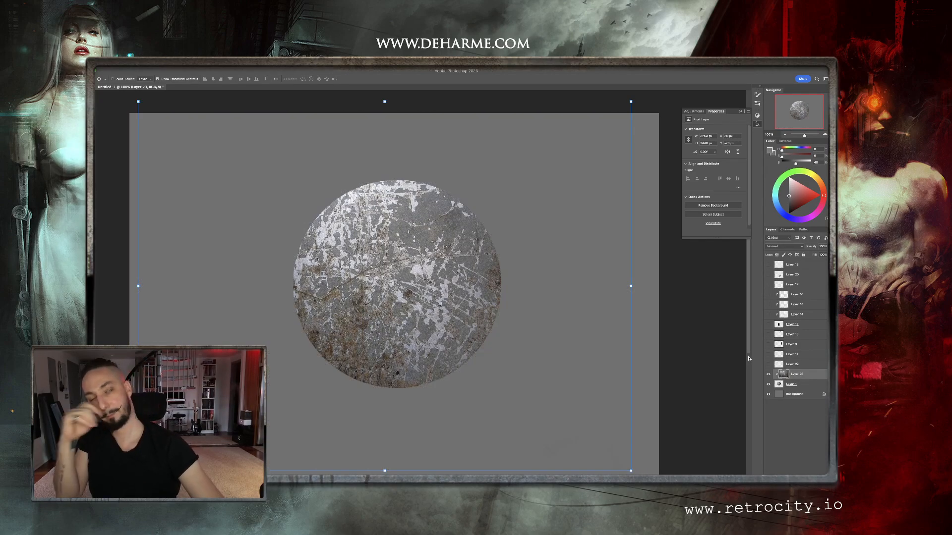
left_click_drag(630, 470, 610, 443)
left_click_drag(141, 104, 260, 182)
left_click_drag(523, 359, 510, 330)
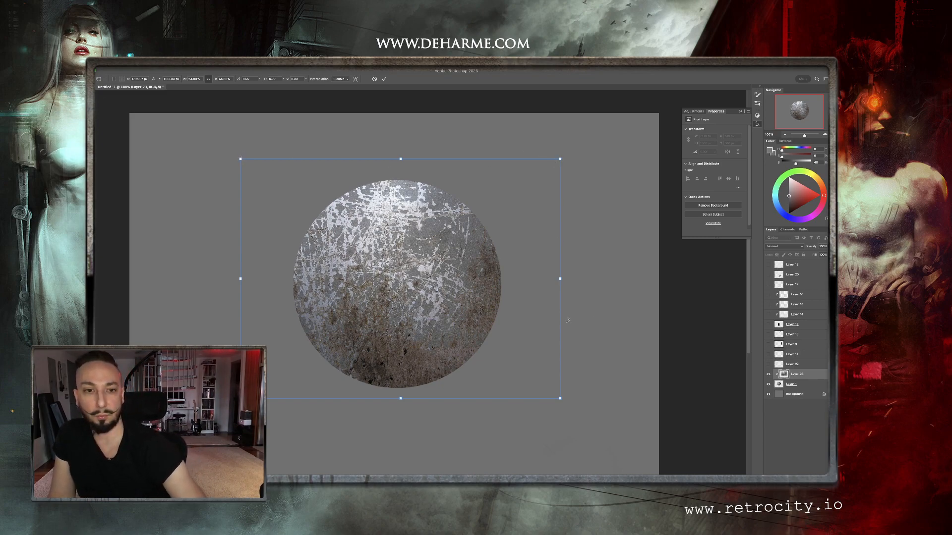
mouse_move(528, 302)
left_mouse_down()
mouse_move(512, 329)
mouse_move(540, 300)
mouse_move(544, 312)
left_mouse_up()
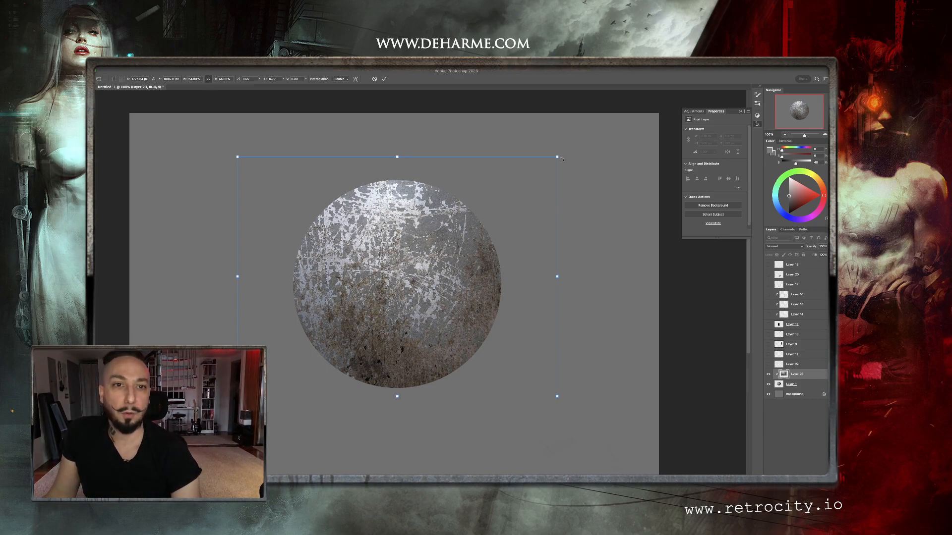
mouse_move(558, 158)
left_mouse_down()
mouse_move(397, 260)
mouse_move(537, 176)
mouse_move(631, 249)
mouse_move(549, 166)
left_mouse_up()
key("Escape")
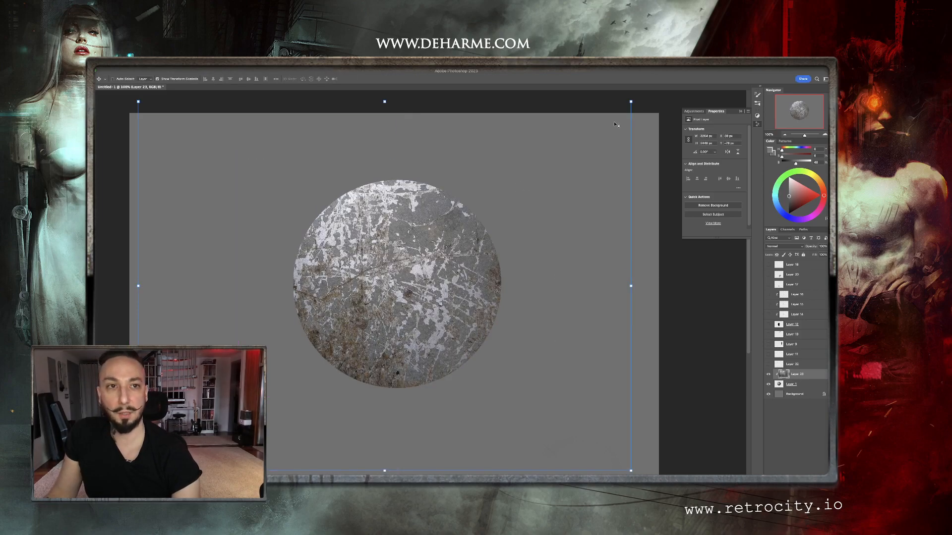
Scale the scratched metal texture down proportionally and position it so it just surrounds the whole sphere
left_click_drag(630, 101, 441, 240)
left_click_drag(403, 325, 513, 250)
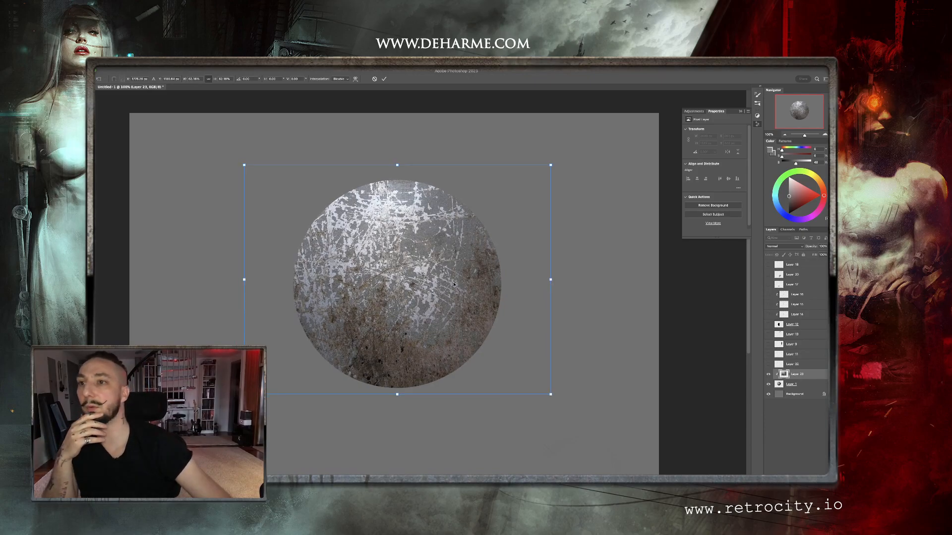
key("Return")
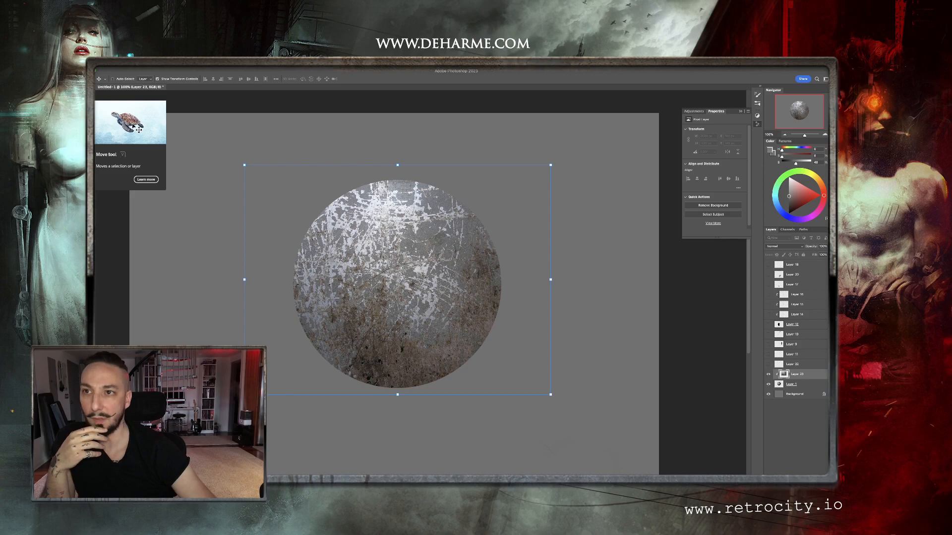
left_click(158, 79)
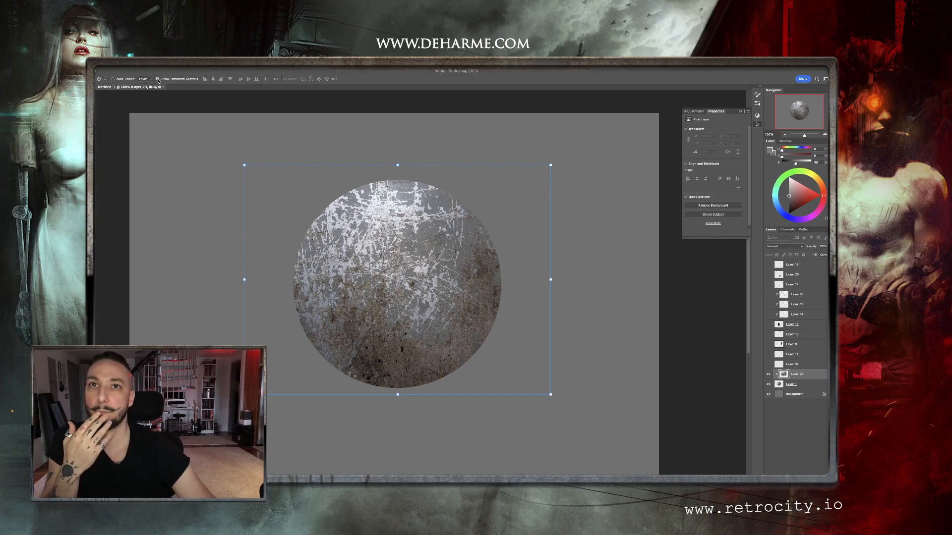
Try lowering the metal texture's opacity and softly erasing it over the sphere's highlight and shadow side
left_click(830, 246)
left_click_drag(826, 254, 814, 257)
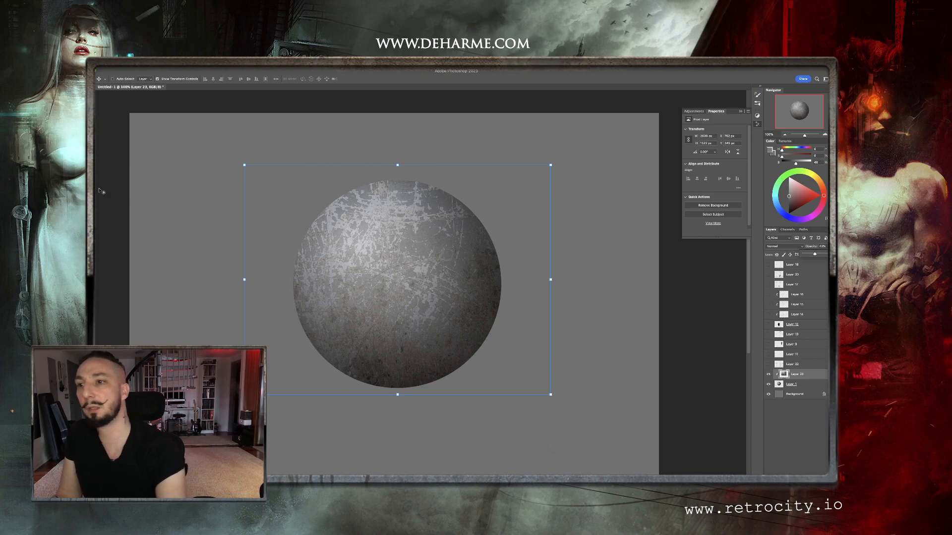
key("e")
mouse_move(397, 218)
left_mouse_down()
mouse_move(429, 218)
mouse_move(419, 218)
left_mouse_up()
mouse_move(384, 154)
left_mouse_down()
mouse_move(454, 184)
mouse_move(474, 199)
mouse_move(443, 385)
left_mouse_up()
mouse_move(312, 285)
left_mouse_down()
mouse_move(363, 337)
mouse_move(312, 232)
mouse_move(388, 182)
mouse_move(369, 288)
mouse_move(417, 264)
mouse_move(365, 320)
mouse_move(376, 238)
mouse_move(421, 216)
left_mouse_up()
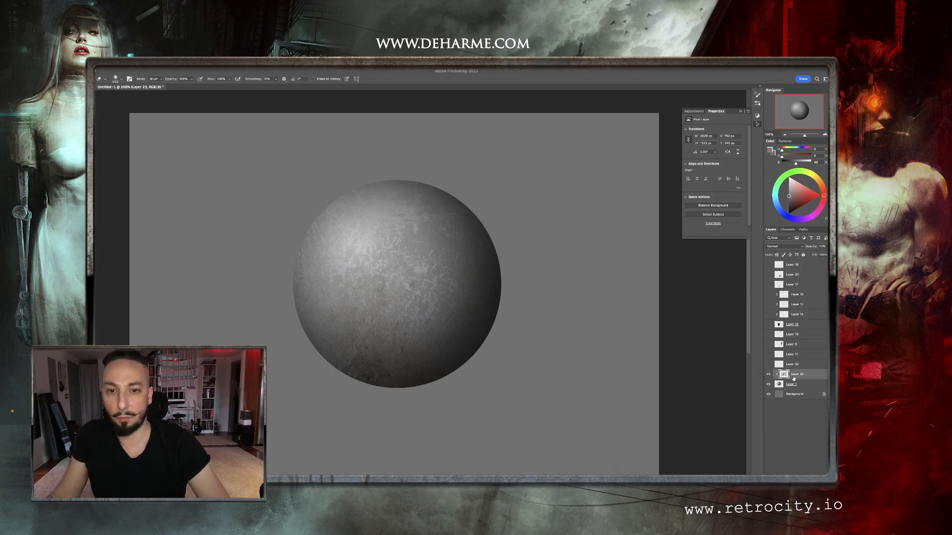
Undo the eraser strokes and the opacity change on the metal texture
key("super+z")
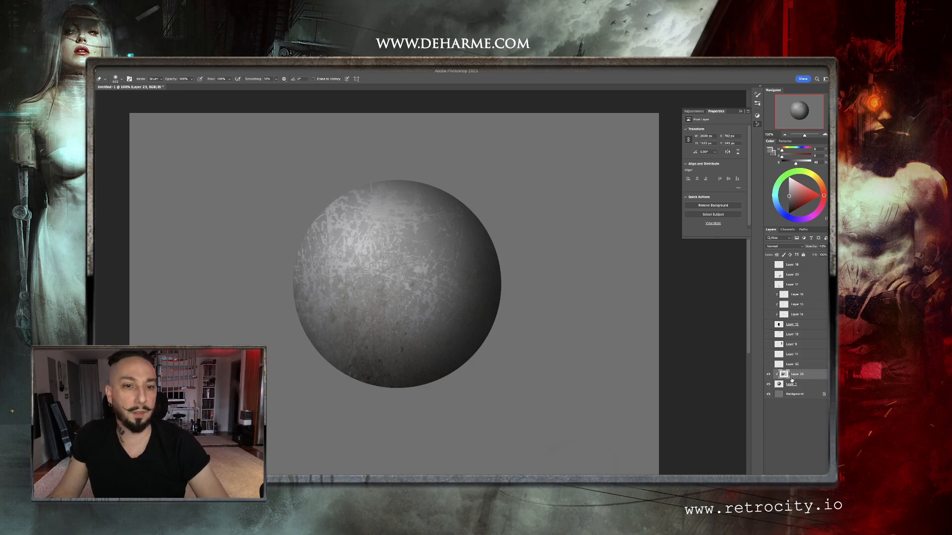
key("super+z")
key("super+z")
key("super+z")
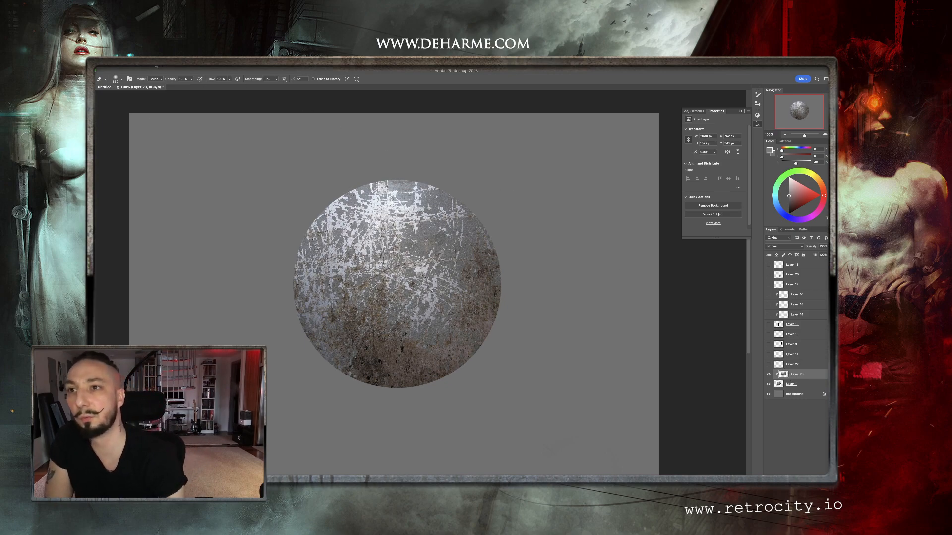
Warp the metal texture so its scratches curve around the sphere's rounded form
left_click(150, 64)
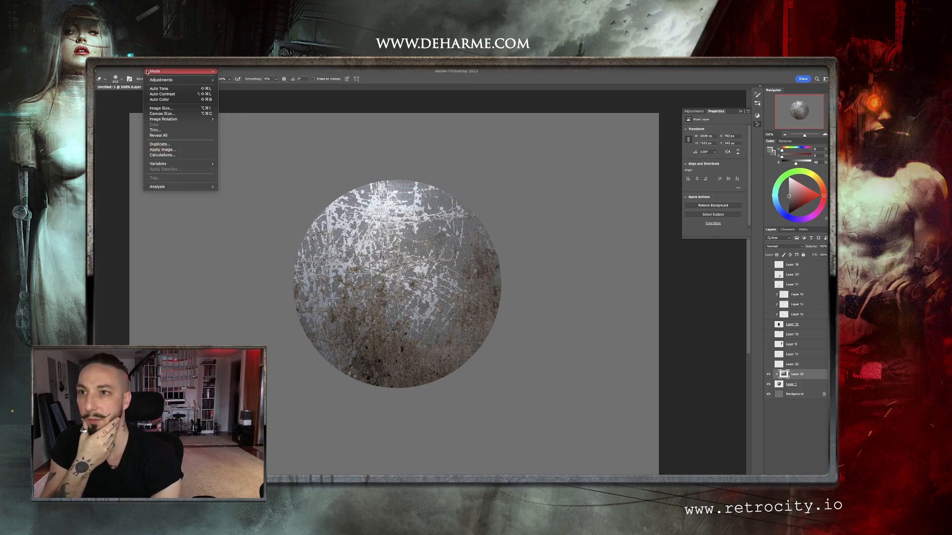
mouse_move(142, 67)
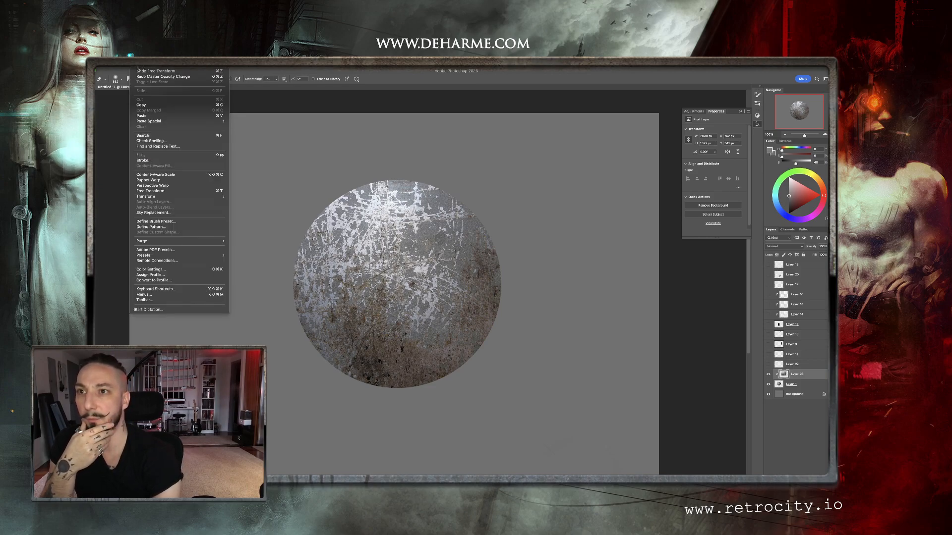
mouse_move(162, 198)
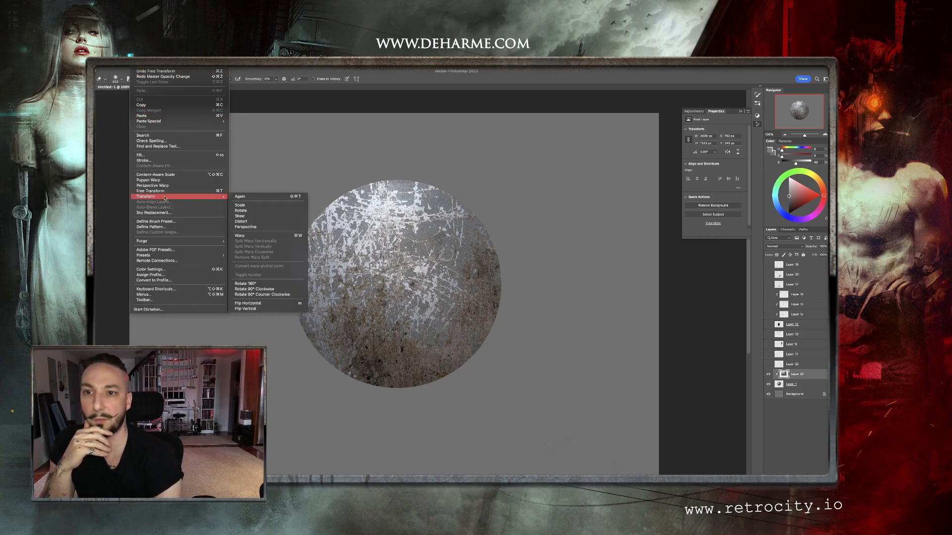
left_click(250, 236)
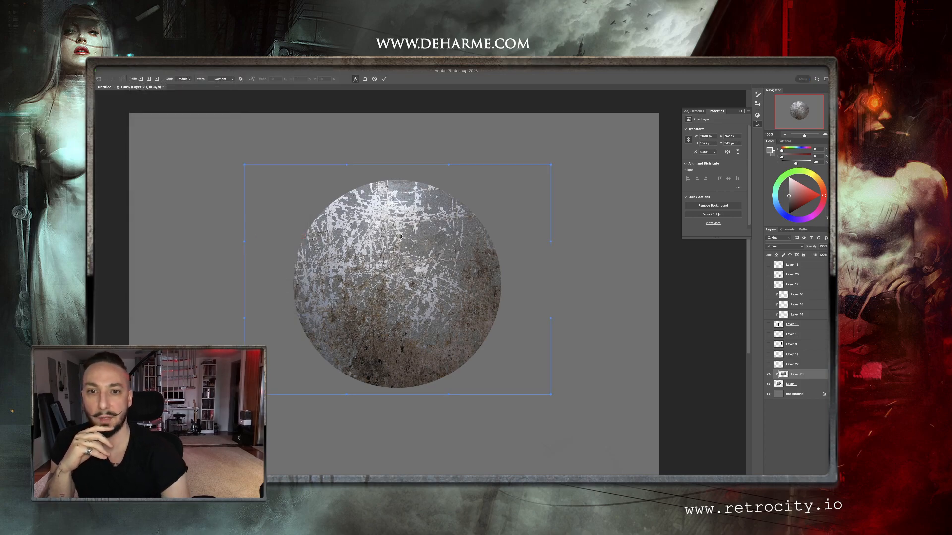
left_click_drag(427, 294, 398, 270)
left_click_drag(310, 240, 318, 231)
left_click_drag(376, 331, 359, 340)
left_click_drag(532, 277, 530, 265)
left_click_drag(551, 395, 585, 351)
left_click_drag(408, 366, 402, 394)
left_click_drag(341, 280, 332, 272)
left_click_drag(495, 179, 504, 189)
left_click_drag(387, 244, 380, 238)
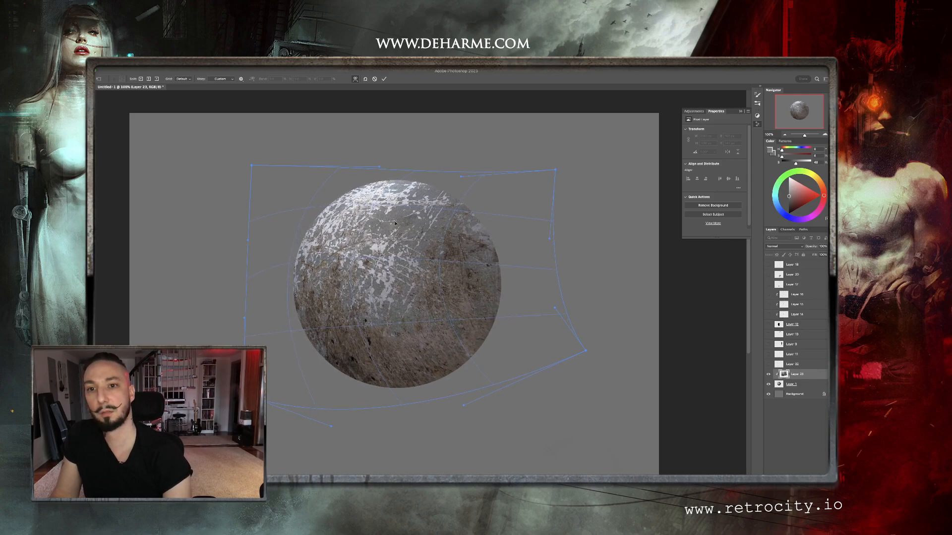
left_click_drag(325, 277, 328, 281)
left_click_drag(304, 357, 310, 359)
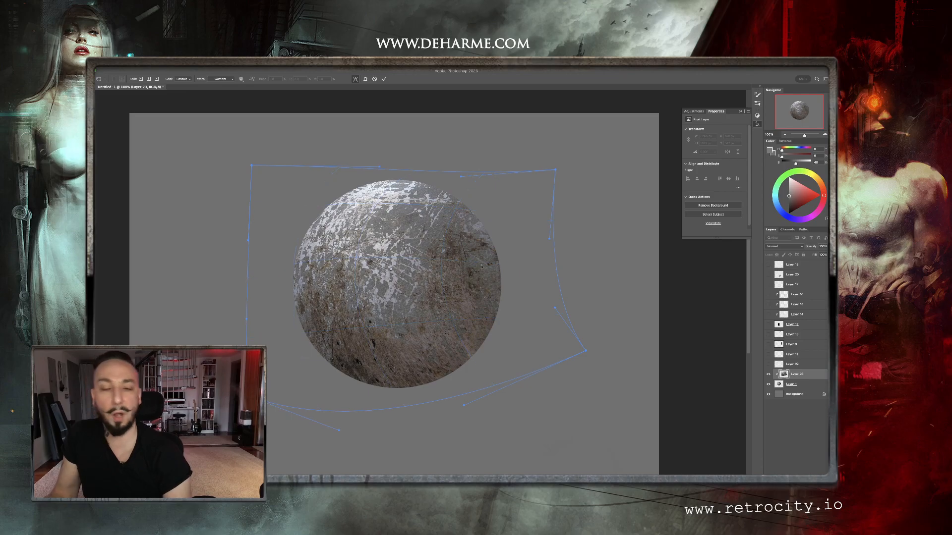
key("Return")
Set the metal texture layer's blend mode to Soft Light and hide the layer properties
key("e")
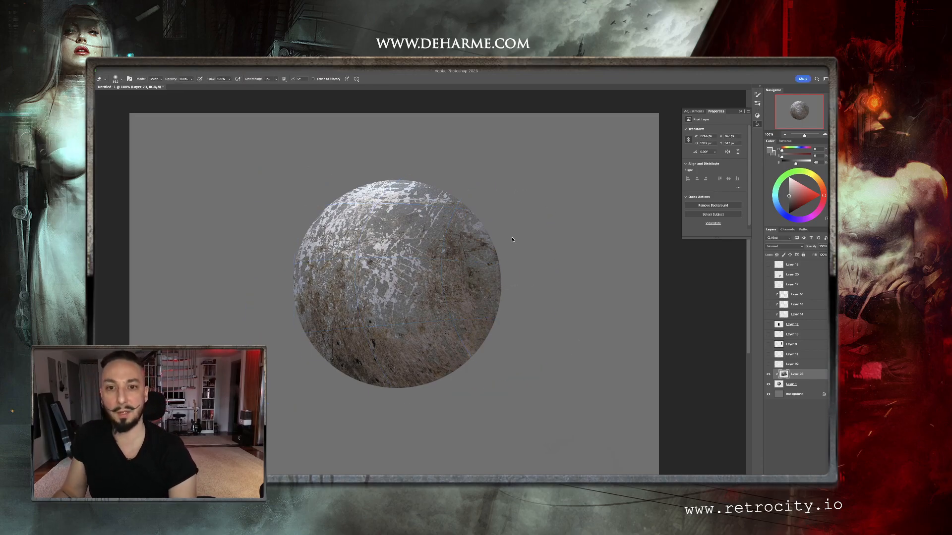
left_click(783, 246)
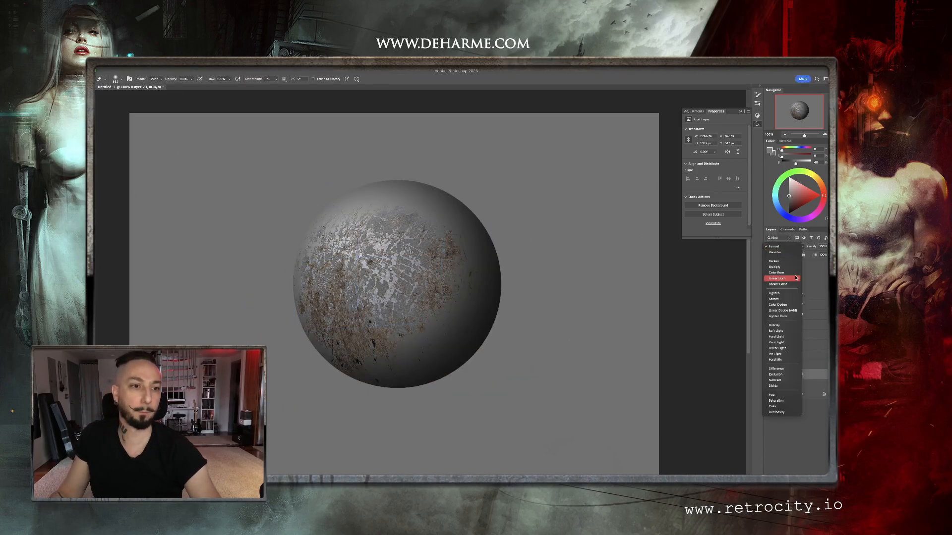
left_click(783, 331)
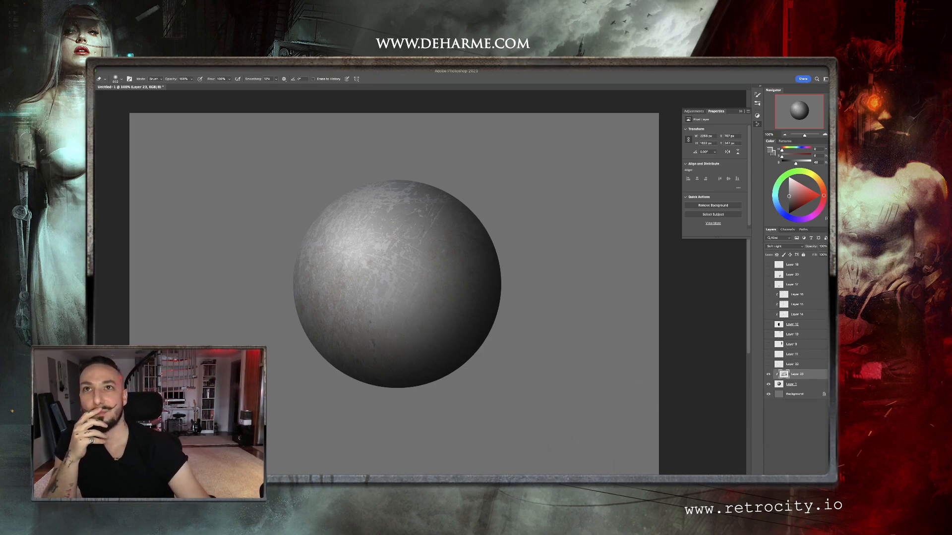
left_click(757, 124)
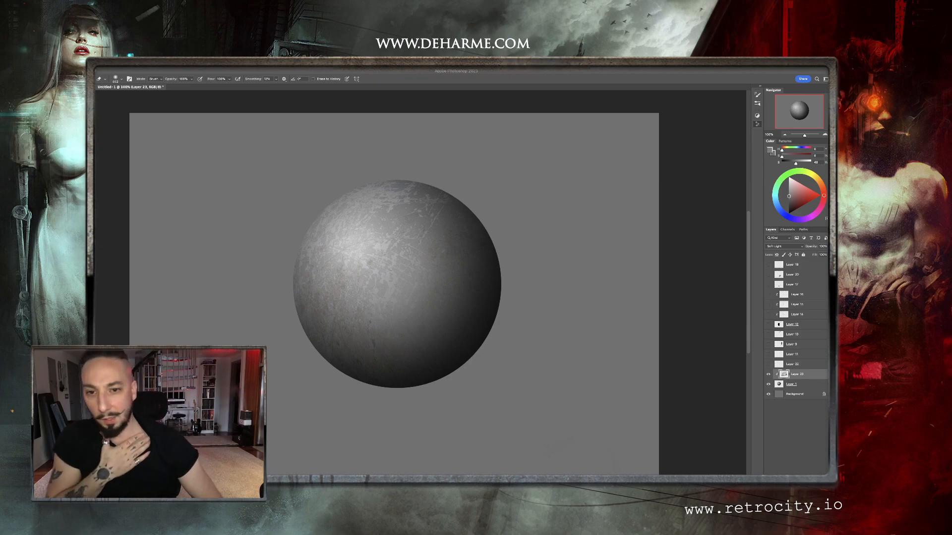
left_click_drag(582, 328, 554, 337)
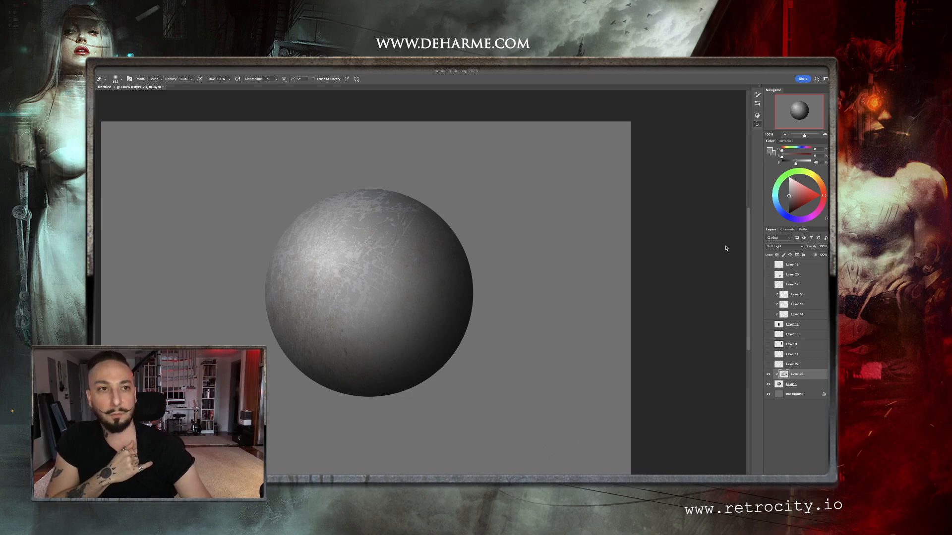
left_click_drag(510, 297, 534, 274)
left_click(741, 112)
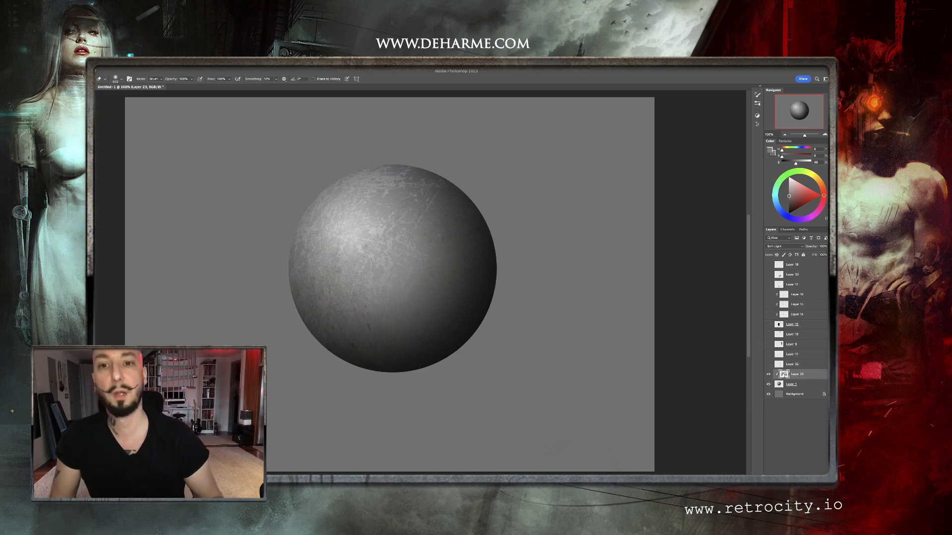
left_click(805, 379, "alt")
left_click(805, 378, "alt")
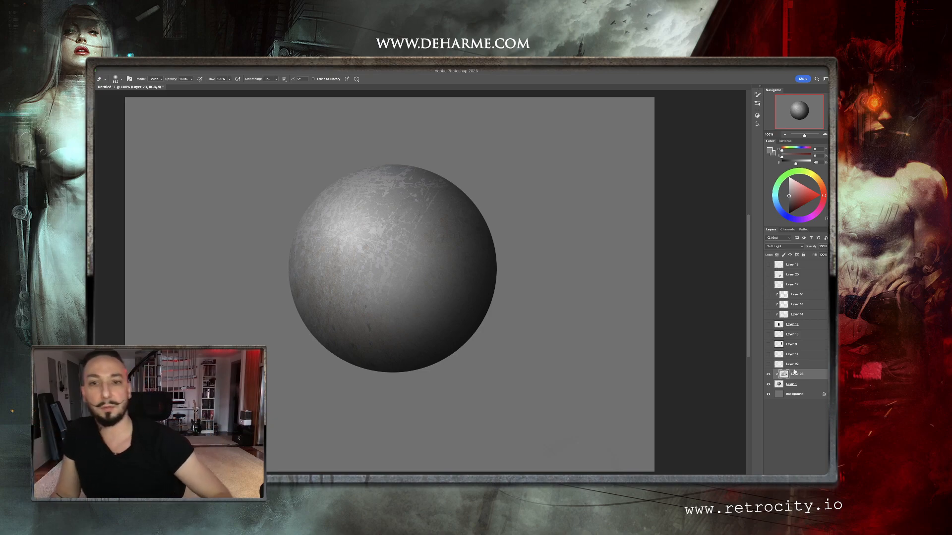
Create a new layer above the texture and paint one orange and one magenta swatch to the left of the sphere
key("alt+shift+super+n")
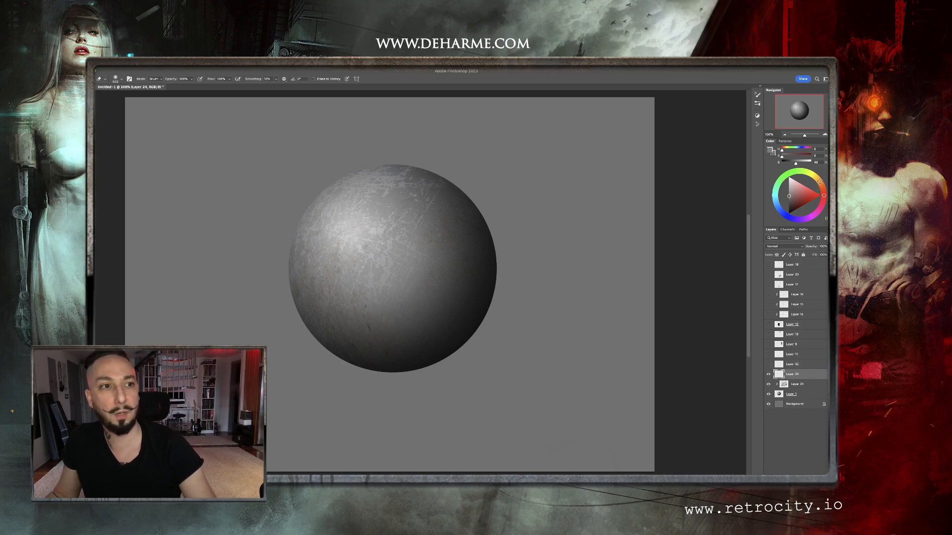
left_click(819, 181)
left_click(820, 195)
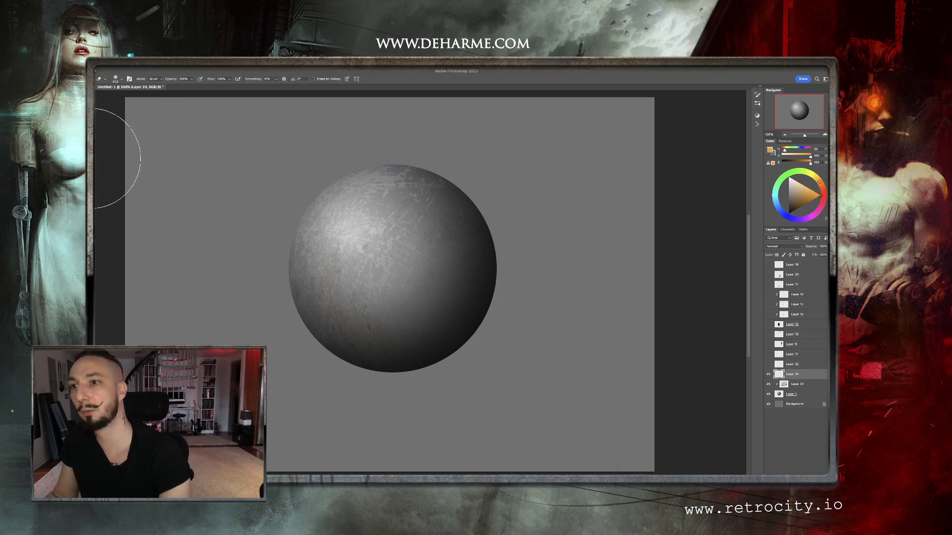
key("b")
right_click(278, 184)
left_click(301, 203)
mouse_move(199, 180)
left_mouse_down()
mouse_move(213, 179)
mouse_move(201, 143)
mouse_move(204, 166)
mouse_move(214, 161)
left_mouse_up()
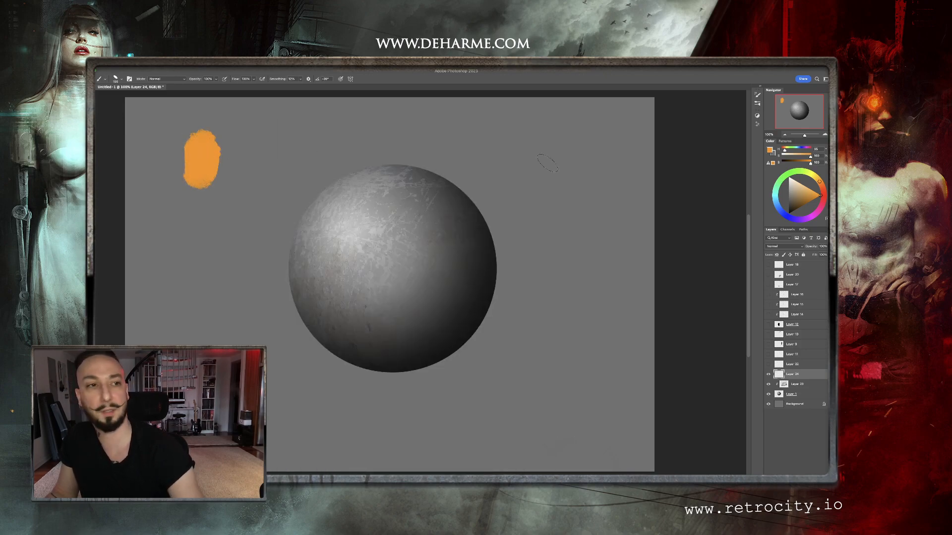
left_click(810, 216)
mouse_move(178, 243)
left_mouse_down()
mouse_move(174, 275)
mouse_move(189, 293)
mouse_move(186, 278)
left_mouse_up()
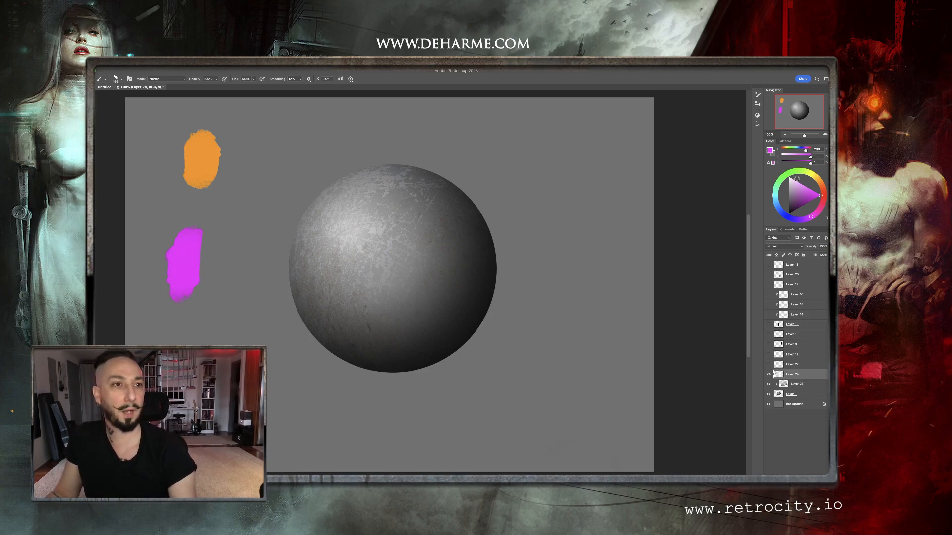
Dab white speckles over the sphere's highlight with the textured brush
left_click(785, 173)
mouse_move(341, 231)
left_mouse_down()
mouse_move(351, 265)
mouse_move(340, 261)
mouse_move(344, 215)
mouse_move(357, 202)
mouse_move(364, 227)
mouse_move(364, 219)
mouse_move(347, 238)
left_mouse_up()
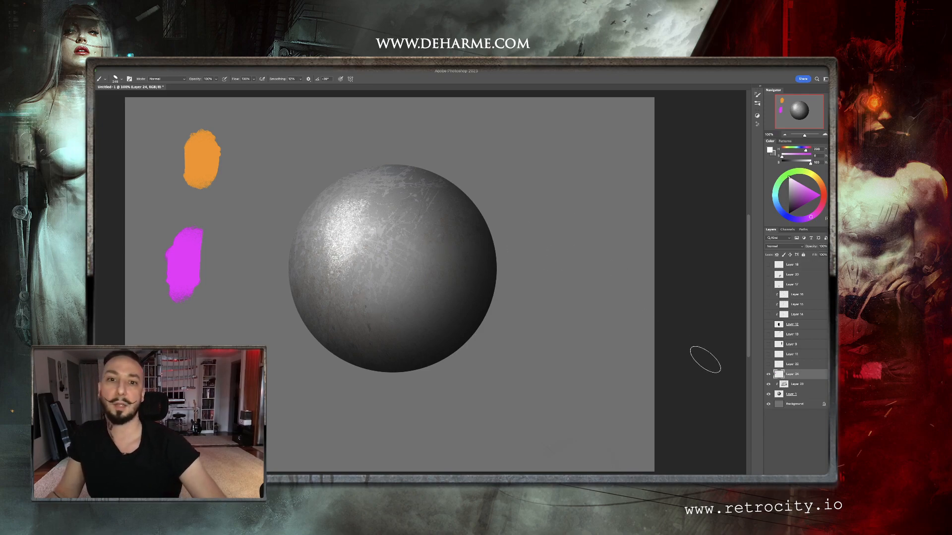
left_click_drag(527, 193, 499, 192)
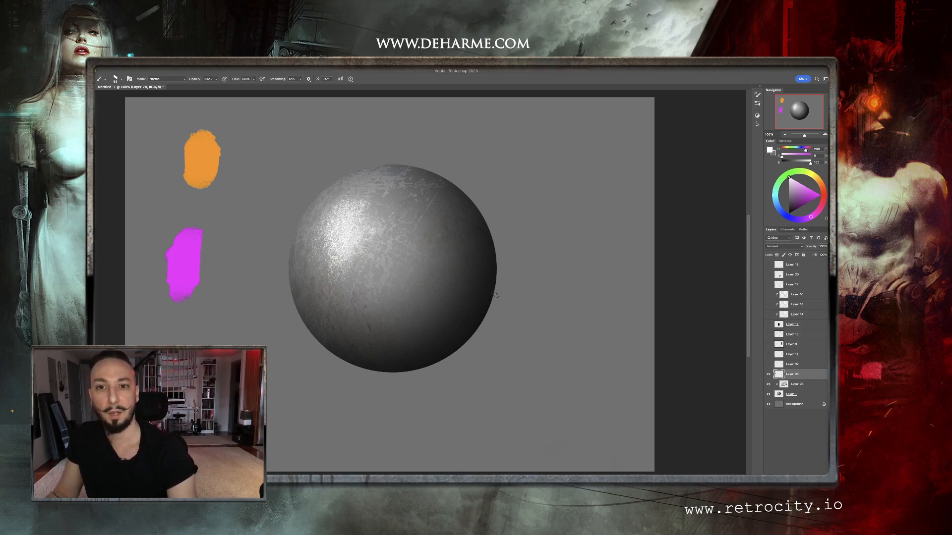
Paint a black stroke beside the sphere's upper right and add grey strokes next to it with tones sampled from the sphere
key("x")
left_click_drag(570, 152, 544, 178)
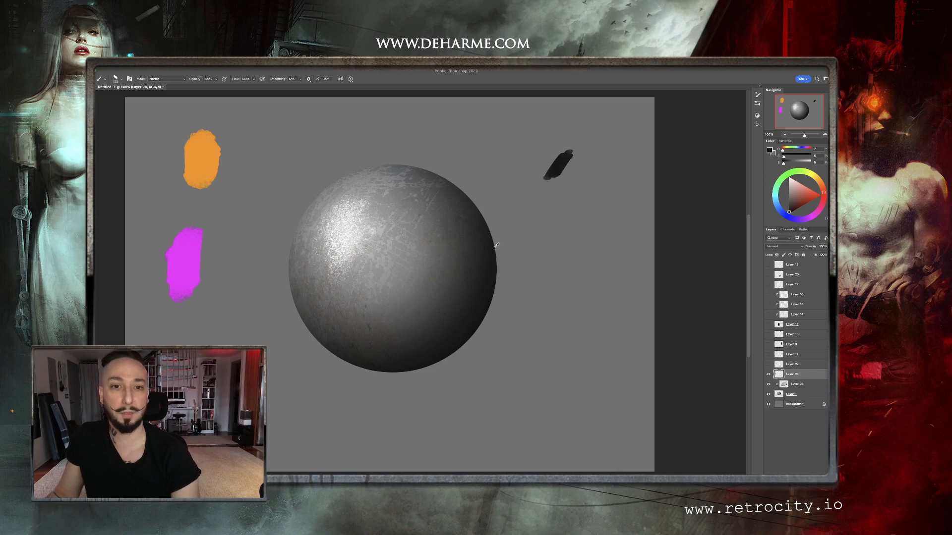
mouse_move(550, 174)
left_mouse_down()
mouse_move(584, 153)
mouse_move(565, 192)
mouse_move(583, 164)
mouse_move(459, 238)
mouse_move(546, 162)
mouse_move(533, 190)
mouse_move(545, 195)
mouse_move(538, 219)
mouse_move(529, 210)
mouse_move(568, 200)
mouse_move(583, 233)
left_mouse_up()
left_click(457, 241, "alt")
left_click(375, 230, "alt")
left_click(386, 209, "alt")
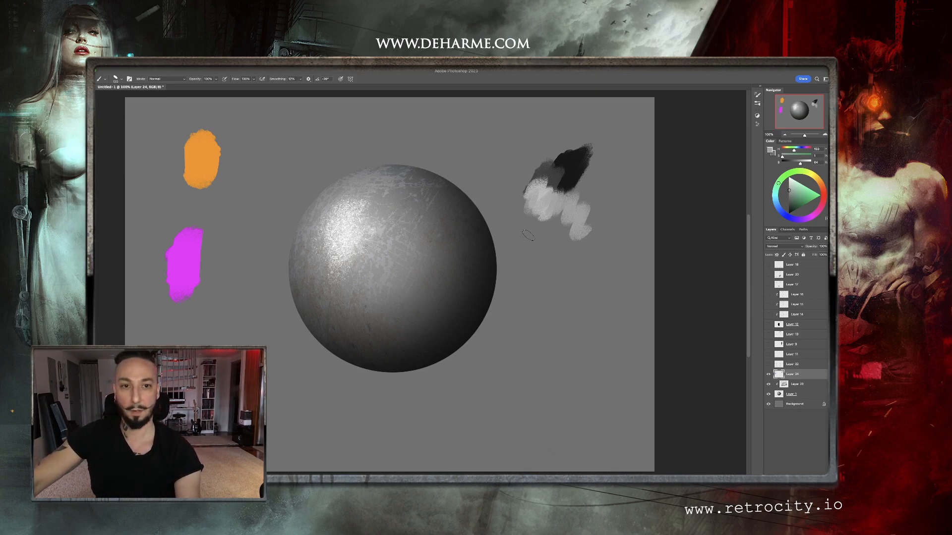
mouse_move(477, 189)
left_mouse_down()
mouse_move(494, 189)
mouse_move(433, 205)
mouse_move(434, 232)
left_mouse_up()
Sample the orange and magenta swatches and paint overlapping strokes of them and their blended tones above the sphere's upper right
left_click(202, 159, "alt")
left_click_drag(512, 147, 541, 166)
left_click(177, 271, "alt")
mouse_move(462, 170)
left_mouse_down()
mouse_move(496, 161)
mouse_move(505, 194)
left_mouse_up()
left_click(502, 153, "alt")
mouse_move(446, 143)
left_mouse_down()
mouse_move(469, 136)
mouse_move(498, 152)
mouse_move(449, 124)
mouse_move(404, 141)
left_mouse_up()
left_click(511, 135, "alt")
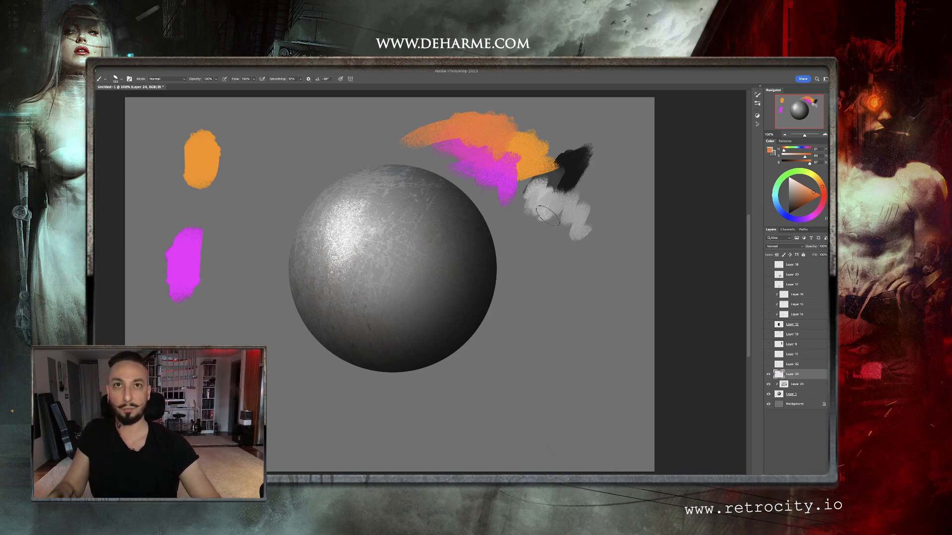
Sample greys from the sphere's shaded area and paint speckled grey patches beside its lower right edge
left_click_drag(553, 288, 543, 288)
left_click(396, 220, "alt")
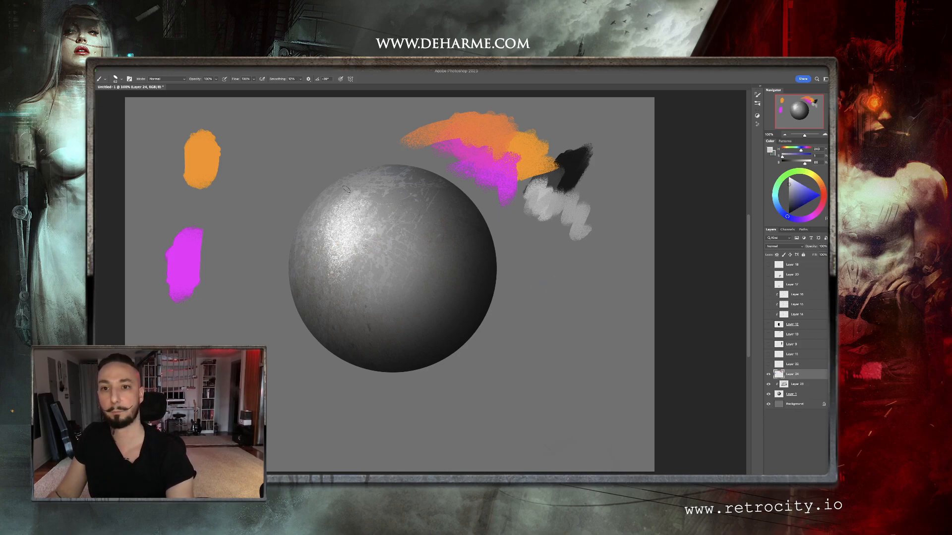
left_click(477, 285, "alt")
left_click_drag(511, 293, 573, 344)
left_click(426, 292, "alt")
left_click_drag(446, 308, 440, 309)
left_click(426, 311, "alt")
left_click_drag(513, 317, 500, 339)
left_click_drag(415, 308, 410, 308)
Paint sampled grey strokes over the sphere's lower left edge and a small purple patch beside them
left_click(347, 298, "alt")
left_click_drag(300, 309, 367, 370)
key("x")
left_click_drag(280, 328, 287, 322)
left_click(296, 323, "alt")
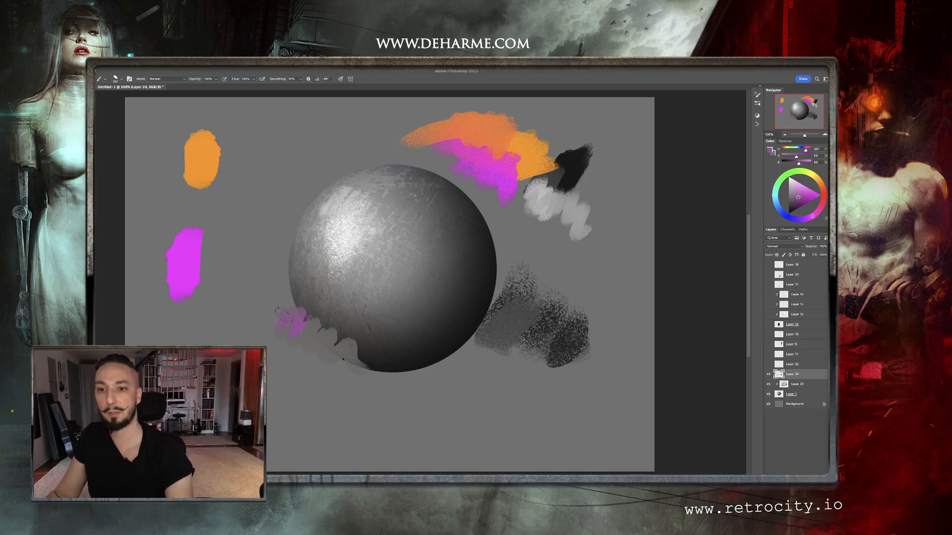
Switch to another brush, overlap purple and orange on the two swatches, and paint reddish patches beside them with sampled blends
right_click(408, 233)
left_click(462, 243)
left_click_drag(317, 257, 327, 257)
left_click(183, 258, "alt")
mouse_move(220, 175)
left_mouse_down()
mouse_move(211, 190)
mouse_move(296, 155)
mouse_move(295, 164)
left_mouse_up()
left_click(212, 177, "alt")
left_click(209, 158, "alt")
mouse_move(209, 224)
left_mouse_down()
mouse_move(194, 259)
mouse_move(196, 229)
mouse_move(194, 247)
mouse_move(241, 234)
mouse_move(249, 245)
mouse_move(247, 227)
mouse_move(261, 246)
left_mouse_up()
left_click(195, 244, "alt")
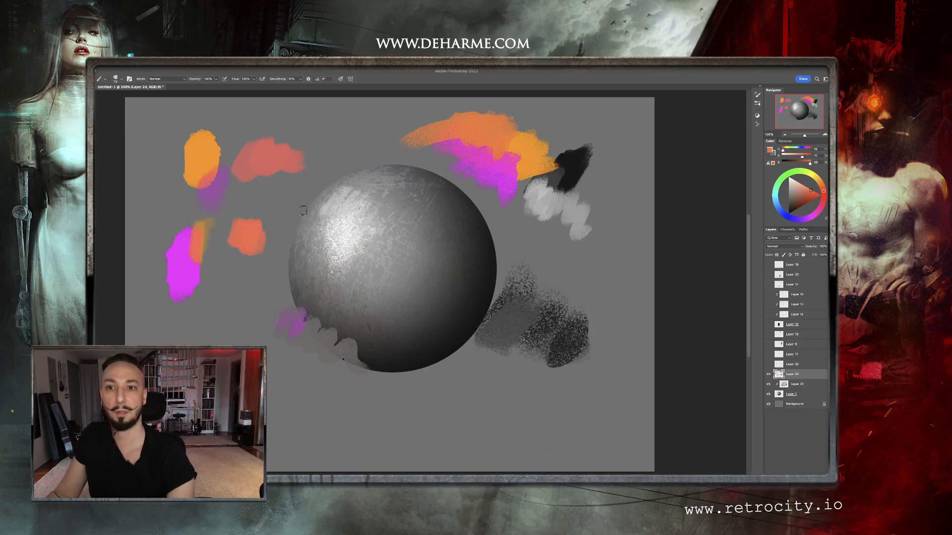
Sample the reddish blend and paint a broad textured area of it over the colour swatches beside the sphere
left_click_drag(282, 202, 337, 202)
left_click(248, 236, "alt")
mouse_move(224, 196)
left_mouse_down()
mouse_move(148, 159)
mouse_move(151, 116)
mouse_move(186, 225)
mouse_move(186, 303)
mouse_move(140, 248)
mouse_move(159, 308)
left_mouse_up()
Sample the sphere's highlight and draw thin light wavy lines below the sphere and beside its lower right edge
left_click_drag(525, 237, 407, 209)
left_click(342, 233, "alt")
mouse_move(585, 245)
left_mouse_down()
mouse_move(605, 269)
mouse_move(610, 363)
mouse_move(487, 431)
left_mouse_up()
mouse_move(514, 385)
left_mouse_down()
mouse_move(461, 436)
mouse_move(432, 426)
mouse_move(311, 437)
left_mouse_up()
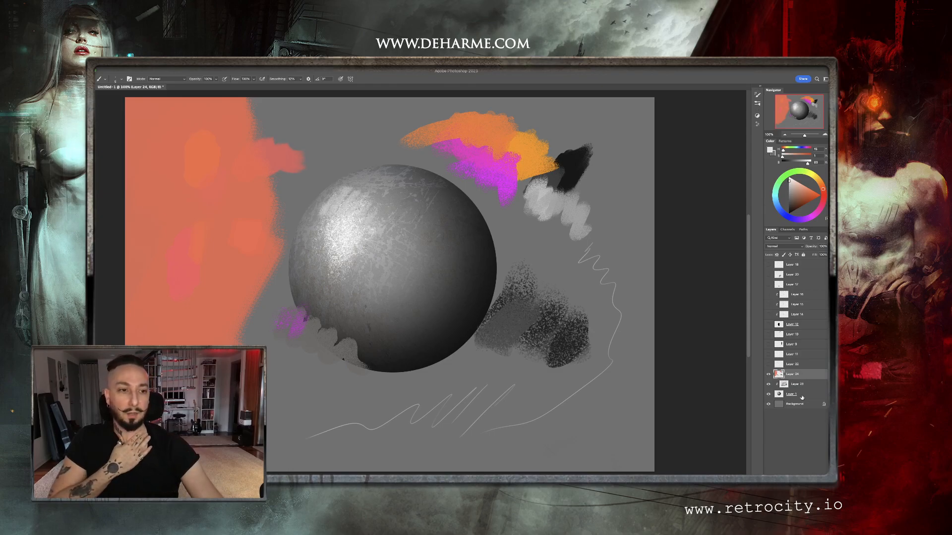
Delete the practice stroke layer and move the sphere together with its texture layer toward the canvas's left side
key("Delete")
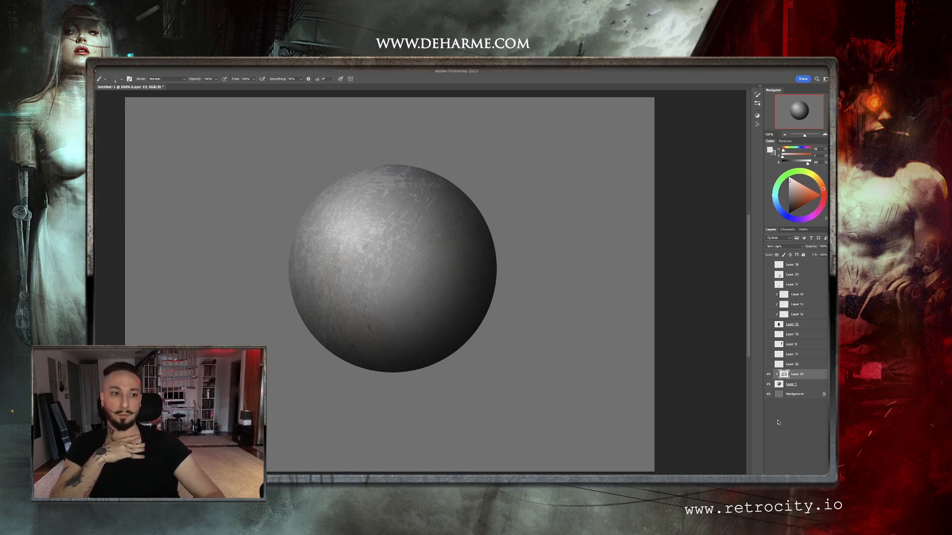
left_click(807, 385)
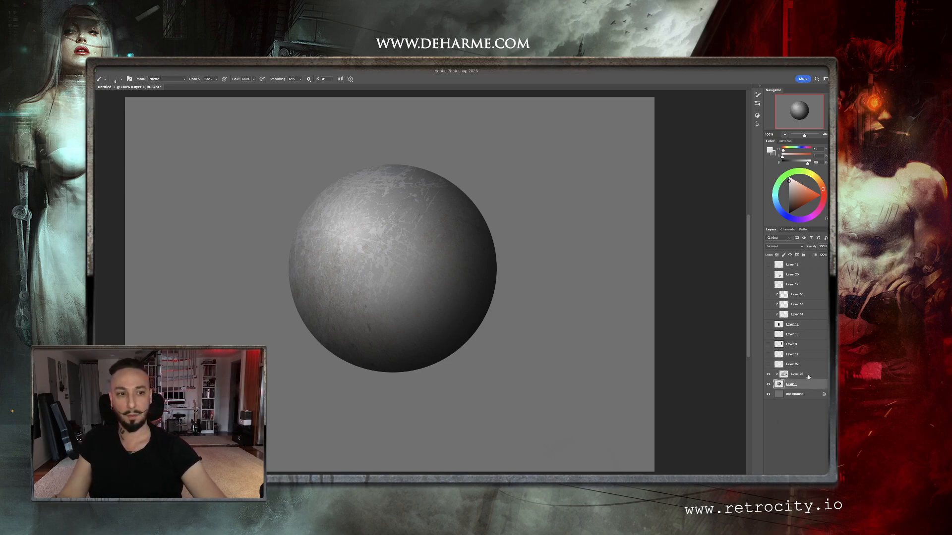
left_click(808, 375, "shift")
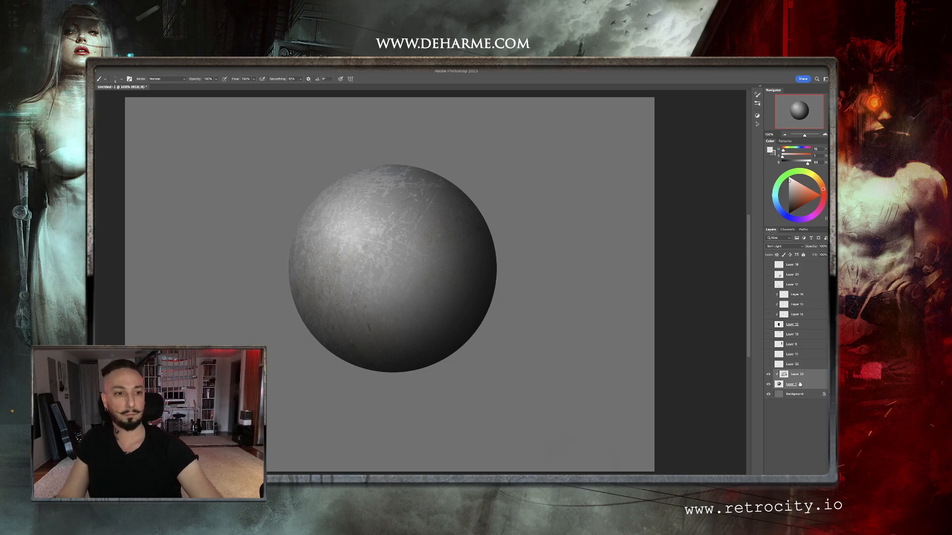
key("v")
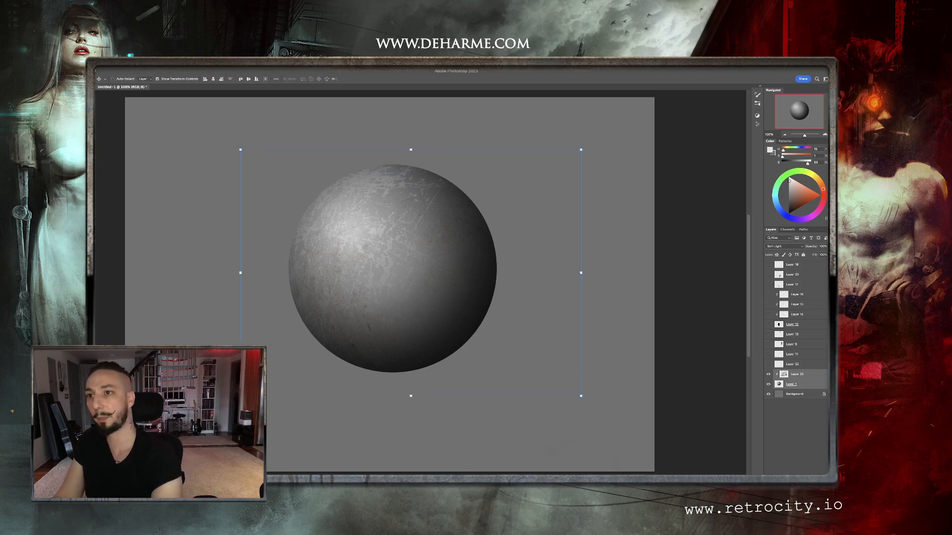
left_click_drag(430, 276, 299, 270)
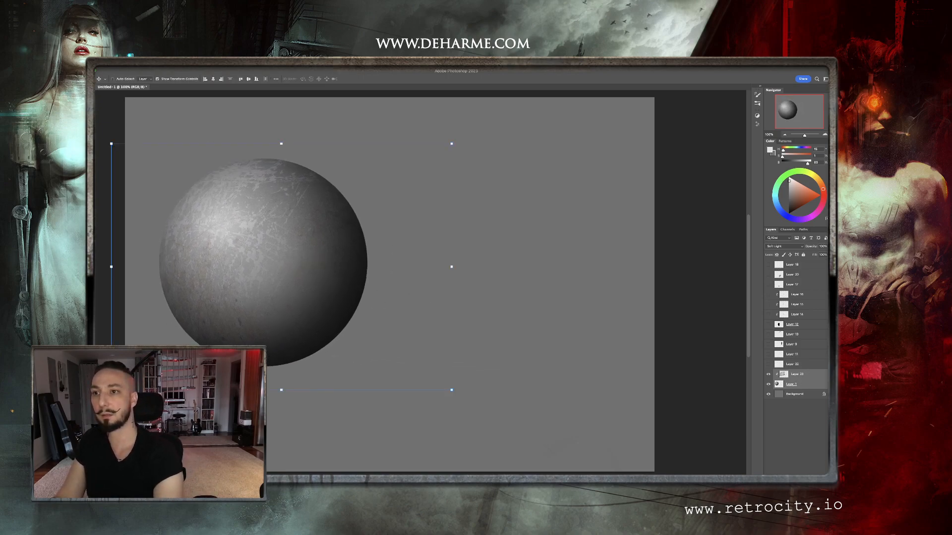
Paint a tall light grey oval beside the sphere on a new layer with a textured paint brush
key("b")
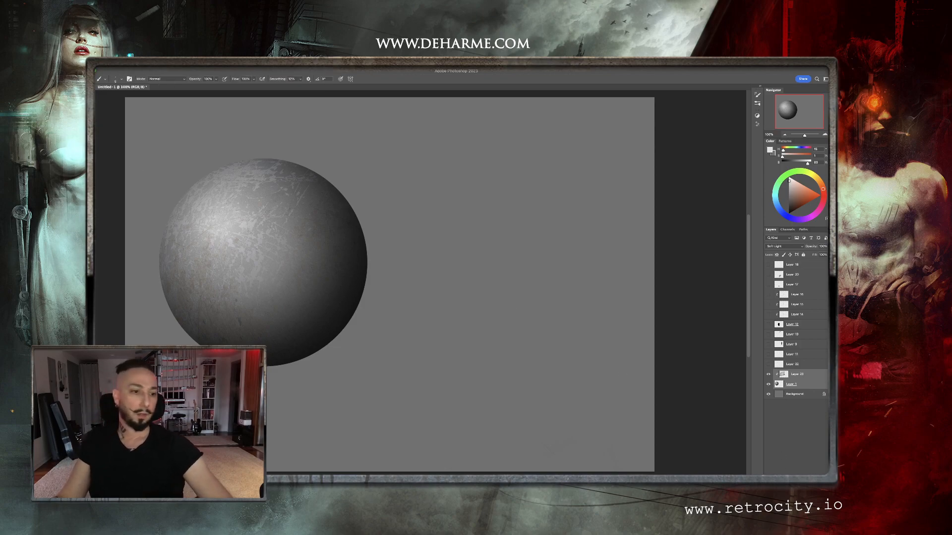
left_click(811, 477)
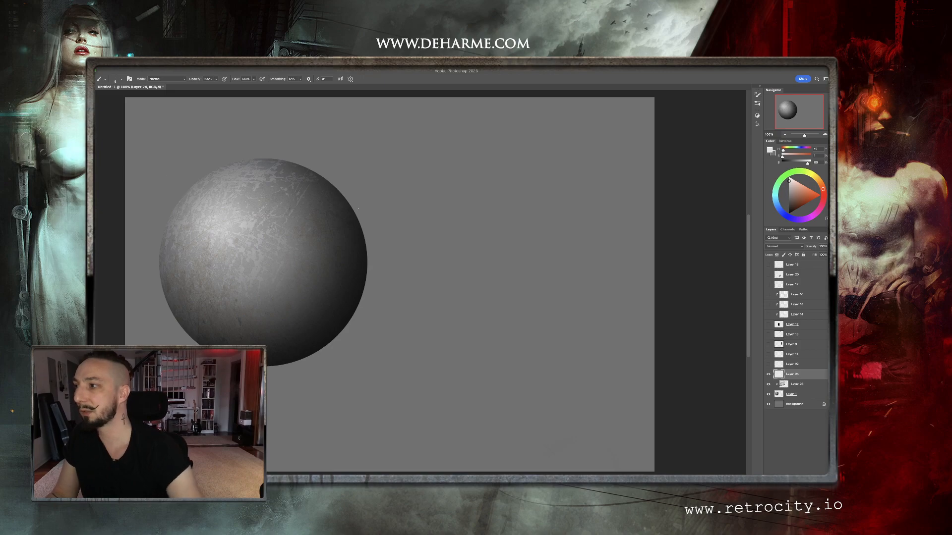
right_click(529, 280)
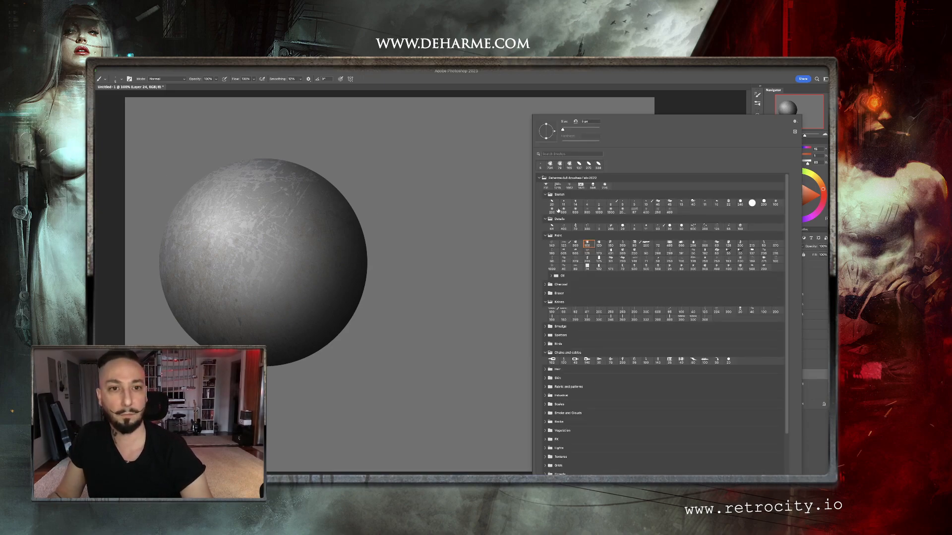
left_click(587, 243)
left_click_drag(469, 240, 530, 242)
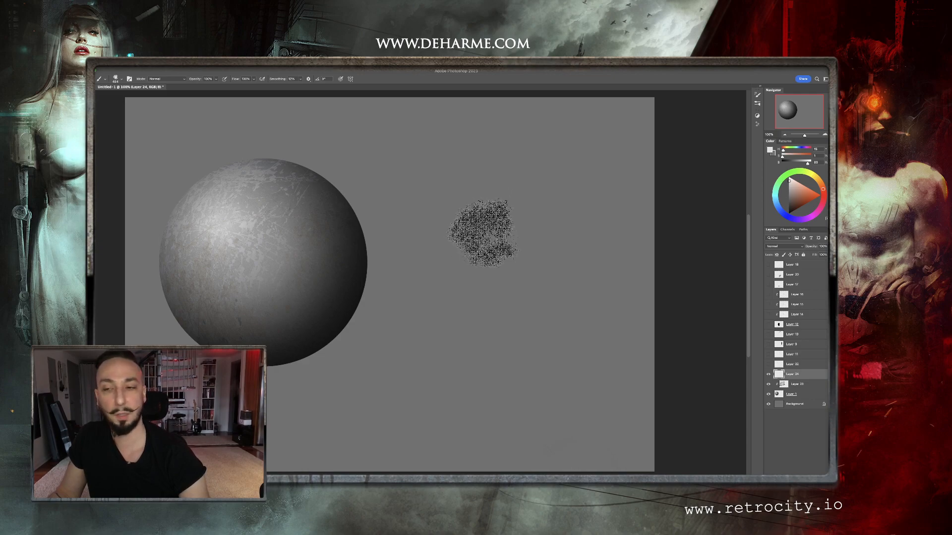
mouse_move(468, 211)
left_mouse_down()
mouse_move(468, 265)
mouse_move(511, 273)
mouse_move(480, 229)
mouse_move(517, 223)
mouse_move(470, 293)
mouse_move(519, 196)
mouse_move(513, 300)
mouse_move(507, 307)
mouse_move(498, 190)
mouse_move(512, 292)
mouse_move(484, 292)
mouse_move(504, 206)
mouse_move(506, 337)
mouse_move(488, 198)
mouse_move(507, 319)
mouse_move(486, 255)
mouse_move(513, 204)
mouse_move(492, 327)
mouse_move(489, 207)
mouse_move(490, 345)
left_mouse_up()
left_click(521, 168, "alt")
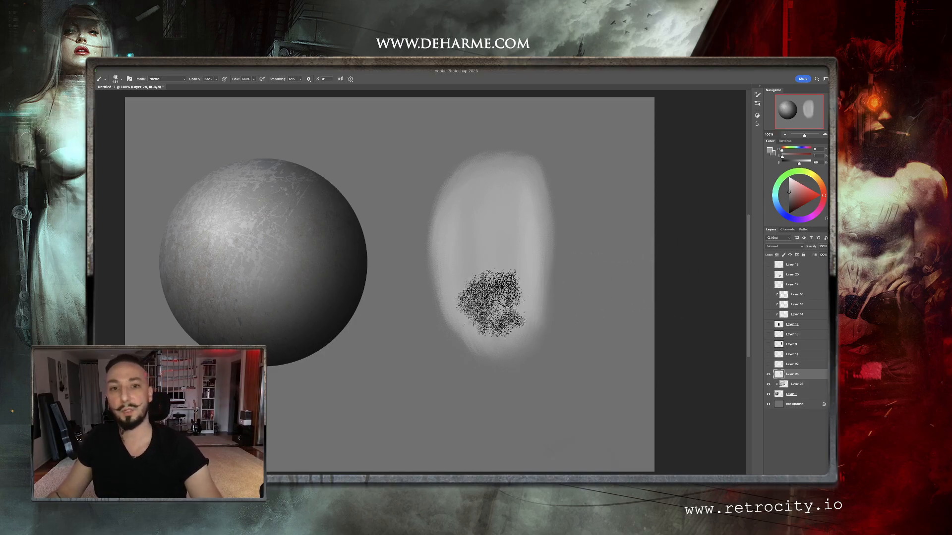
left_click(526, 284, "alt")
mouse_move(476, 231)
left_mouse_down()
mouse_move(492, 289)
mouse_move(506, 293)
mouse_move(486, 197)
mouse_move(495, 336)
left_mouse_up()
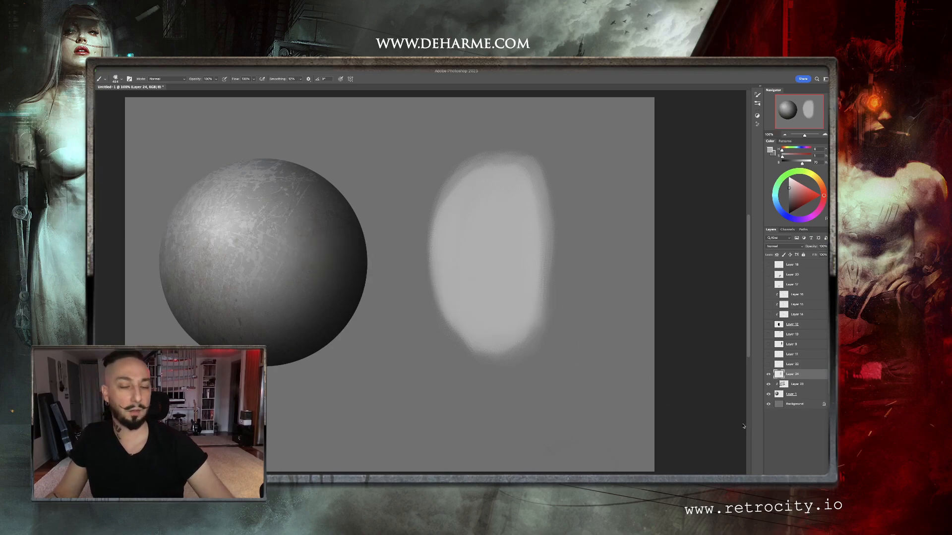
Trim the oval's edges with a textured eraser into a face outline with a rounded crown and tapered chin
key("e")
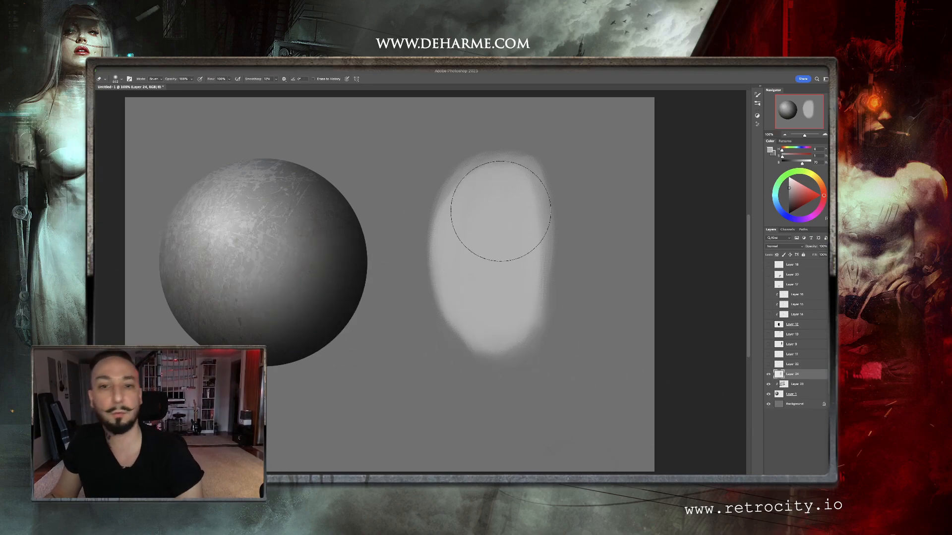
right_click(506, 209)
left_click(530, 242)
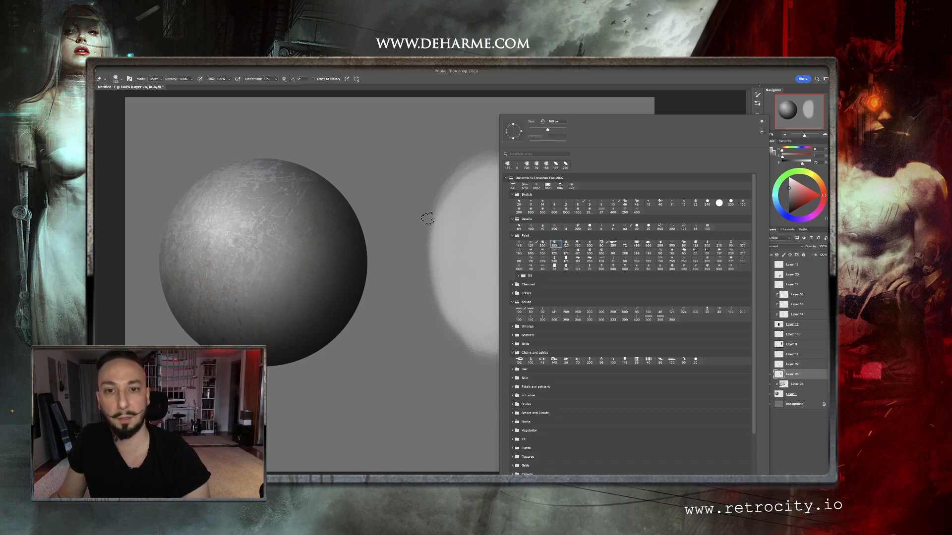
left_click(427, 218)
mouse_move(426, 217)
left_mouse_down()
mouse_move(429, 341)
mouse_move(436, 321)
mouse_move(423, 292)
mouse_move(425, 312)
mouse_move(501, 382)
left_mouse_up()
mouse_move(452, 356)
left_mouse_down()
mouse_move(541, 356)
mouse_move(485, 353)
mouse_move(507, 354)
mouse_move(551, 321)
left_mouse_up()
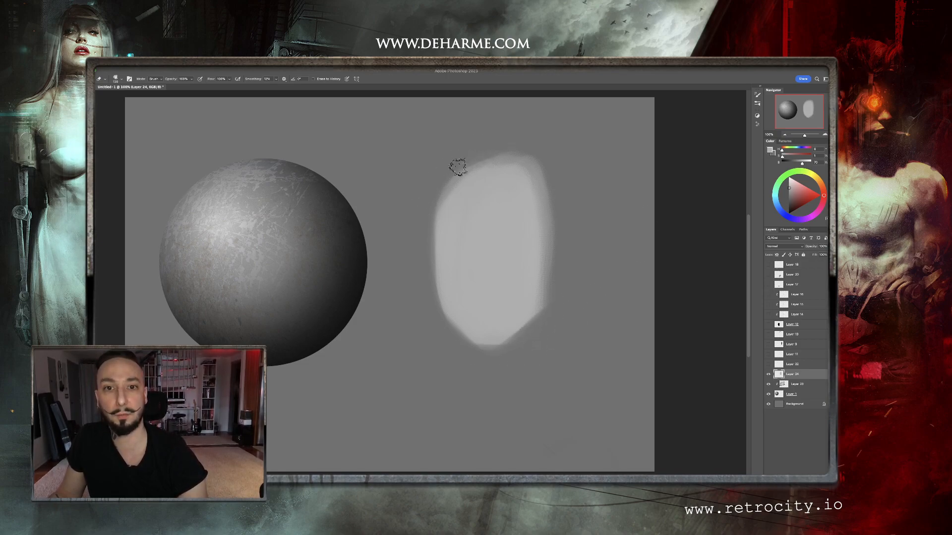
left_click_drag(497, 153, 543, 173)
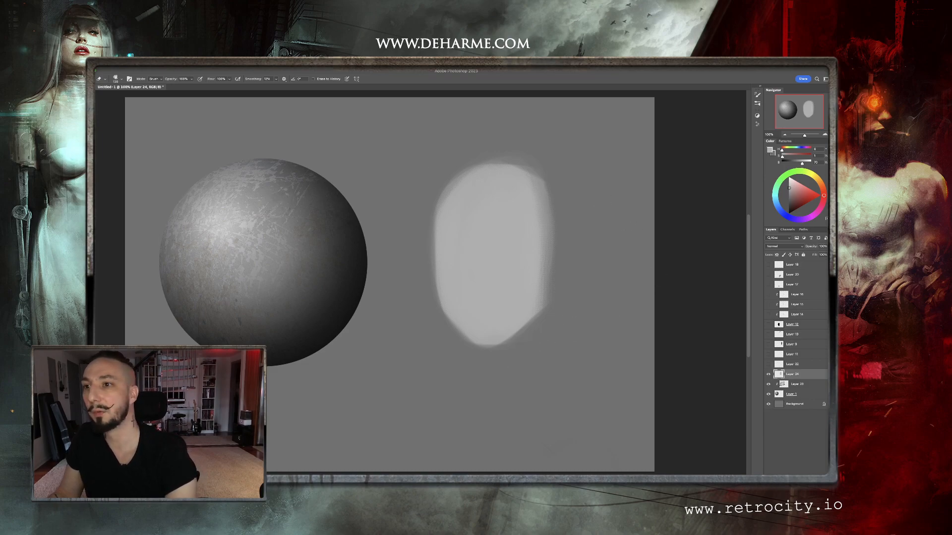
On a new layer, paint the eye sockets, nose underside, mouth and chin shadow with a dark grey sampled from the sphere
key("b")
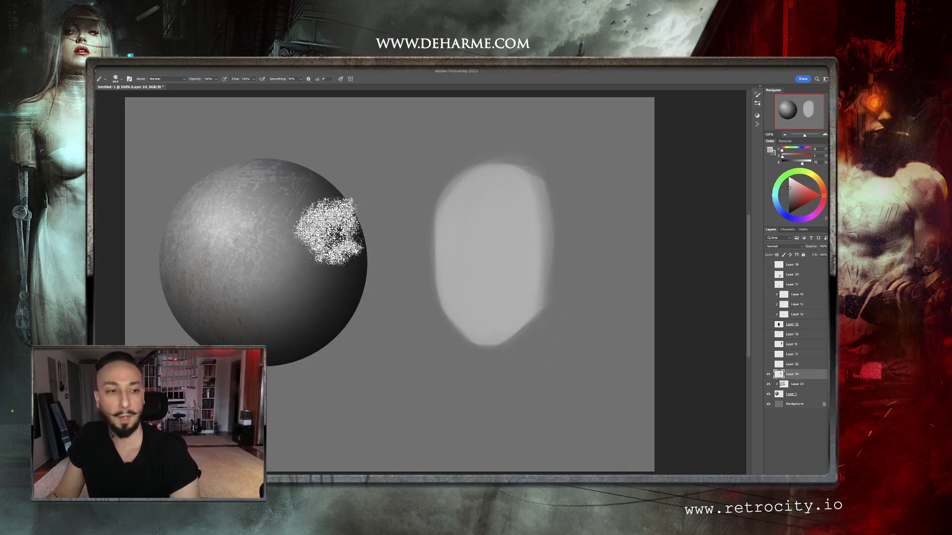
left_click(816, 478)
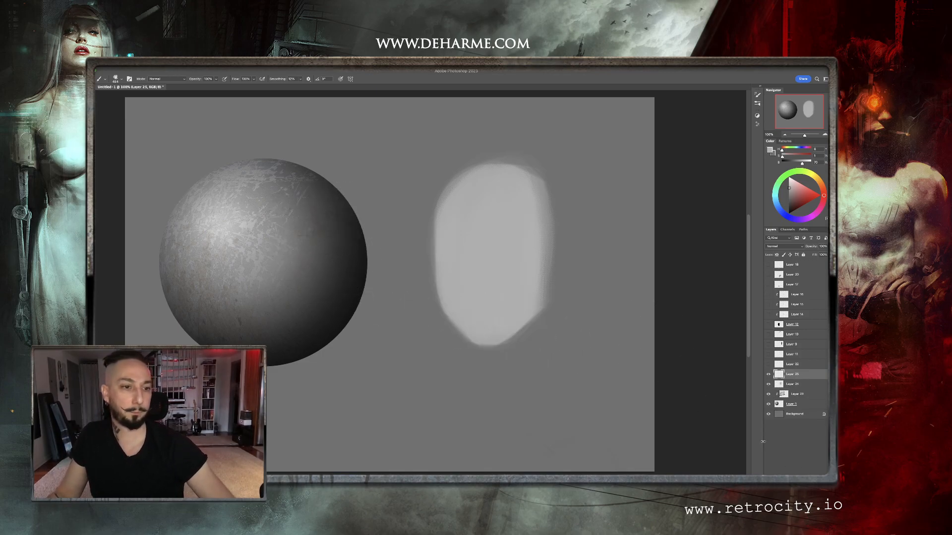
left_click(299, 221, "alt")
left_click_drag(466, 237, 457, 244)
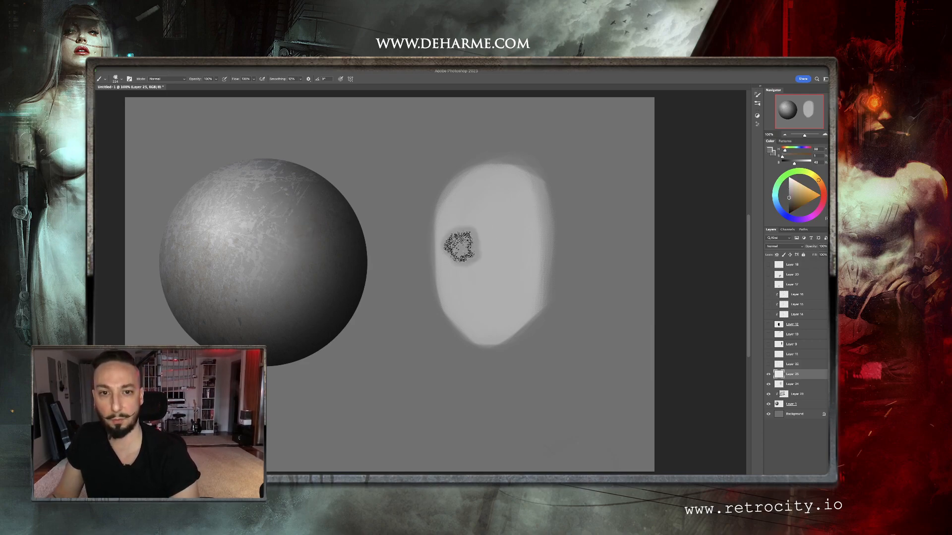
left_click_drag(519, 249, 513, 239)
mouse_move(496, 287)
left_mouse_down()
mouse_move(481, 293)
mouse_move(485, 313)
mouse_move(470, 312)
left_mouse_up()
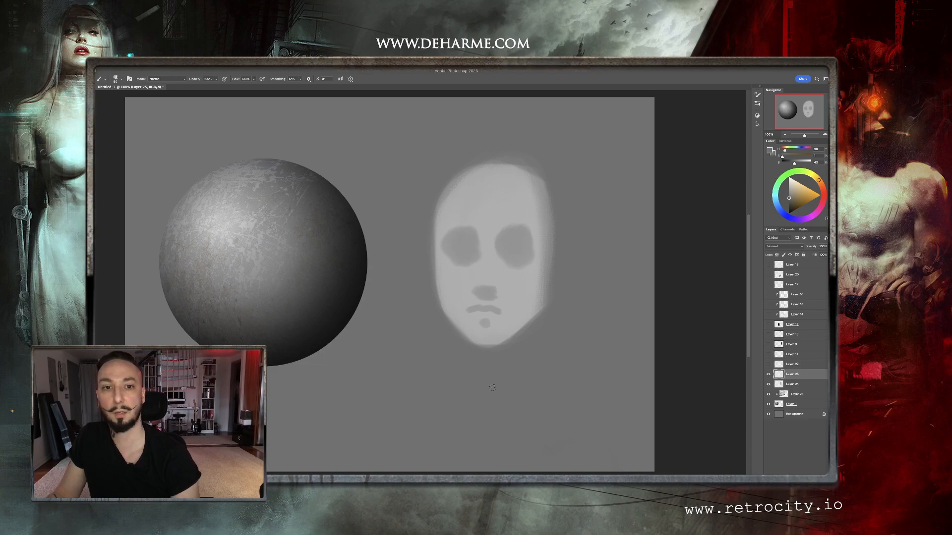
Sample the sphere's highlight and paint a bright highlight down the nose to its tip
left_click(215, 229, "alt")
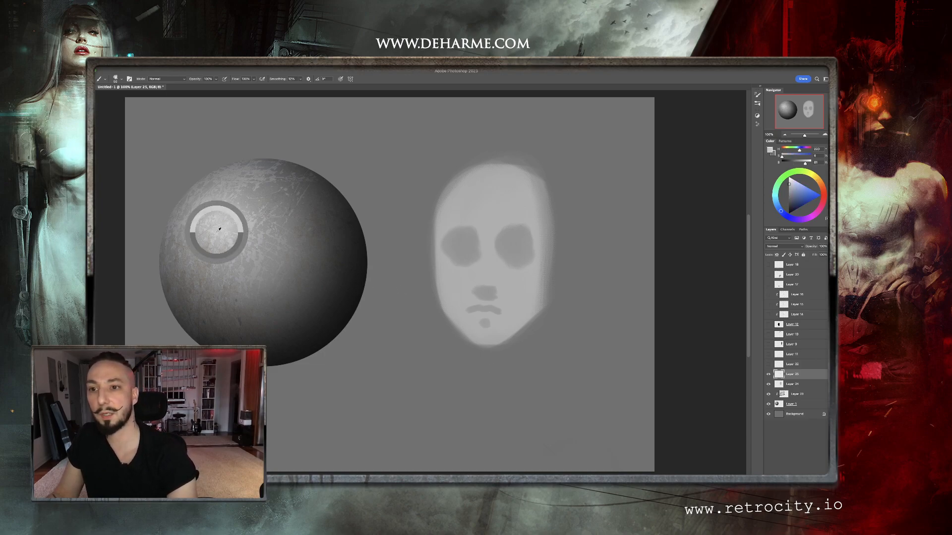
mouse_move(484, 282)
left_mouse_down()
mouse_move(496, 258)
mouse_move(485, 272)
mouse_move(494, 208)
mouse_move(479, 284)
left_mouse_up()
left_click(477, 300, "alt")
left_click_drag(483, 317, 475, 319)
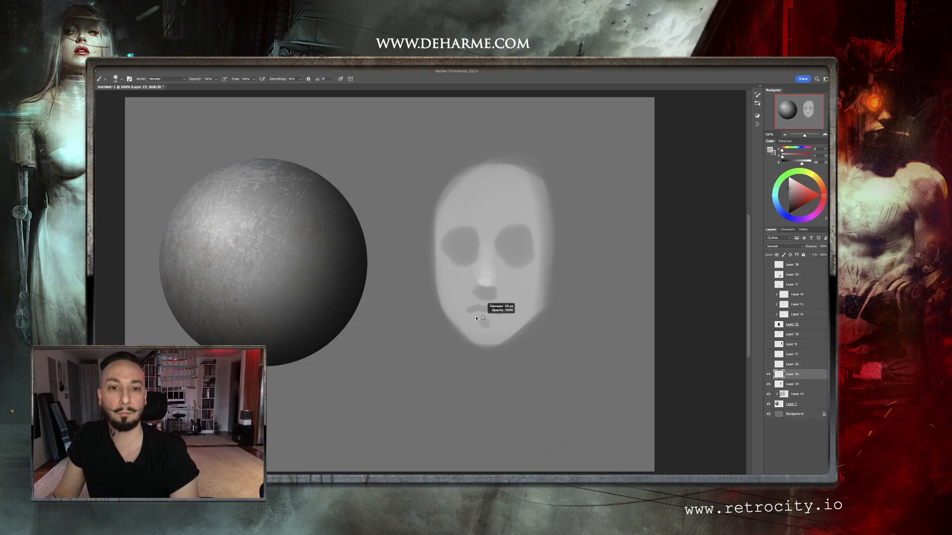
Sample the nose highlight and face tones to paint lighter brow ridges above both eye sockets
left_click_drag(476, 214, 483, 214)
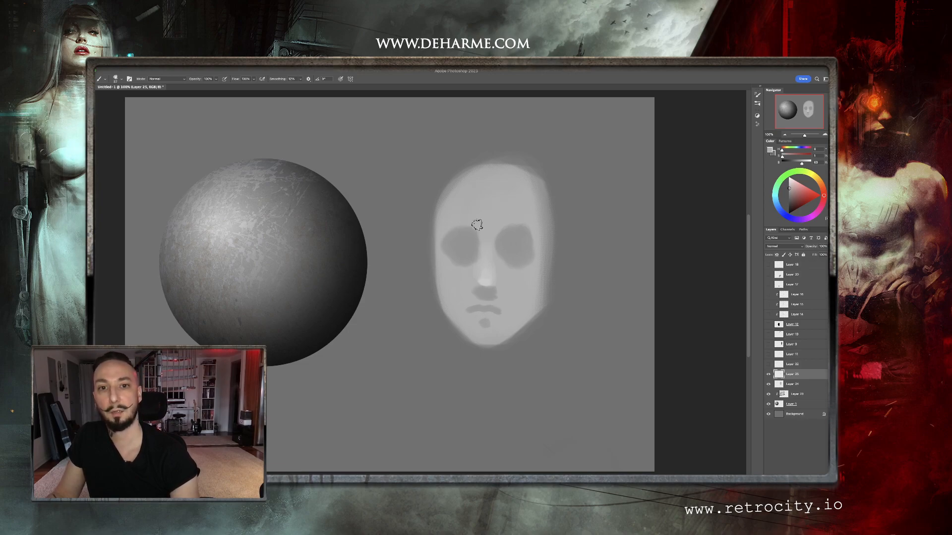
left_click(486, 278, "alt")
mouse_move(491, 233)
left_mouse_down()
mouse_move(497, 210)
mouse_move(459, 218)
mouse_move(495, 206)
mouse_move(479, 187)
mouse_move(476, 205)
mouse_move(463, 199)
mouse_move(502, 187)
mouse_move(506, 204)
mouse_move(481, 226)
mouse_move(451, 224)
mouse_move(510, 228)
mouse_move(478, 225)
mouse_move(472, 197)
mouse_move(508, 216)
mouse_move(484, 231)
left_mouse_up()
left_click(476, 218, "alt")
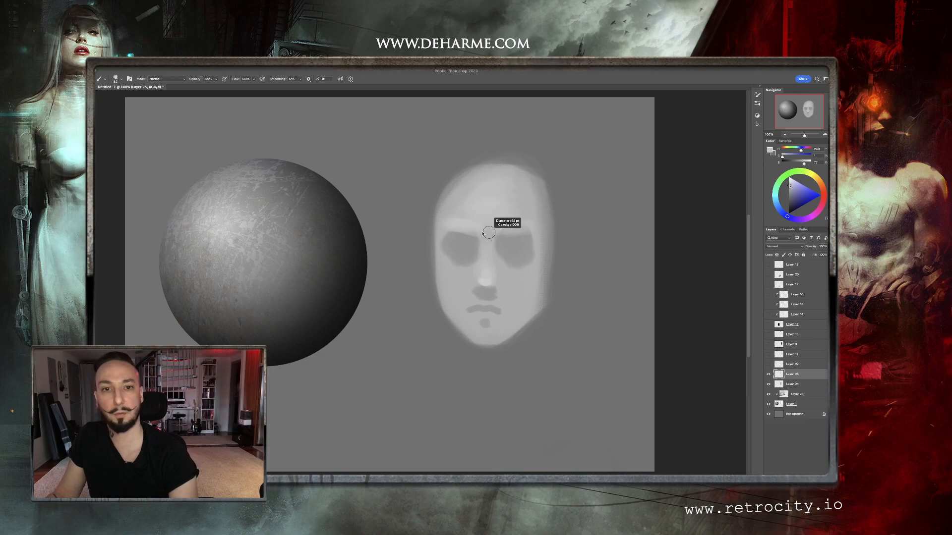
left_click(470, 238, "alt")
Refine the nose's underside and the shape of the lips with light and dark greys sampled from the face
left_click(460, 276, "alt")
mouse_move(492, 272)
left_mouse_down()
mouse_move(483, 272)
mouse_move(486, 303)
left_mouse_up()
left_click(469, 297, "alt")
left_click(486, 280, "alt")
left_click_drag(483, 307, 472, 309)
left_click(471, 310, "alt")
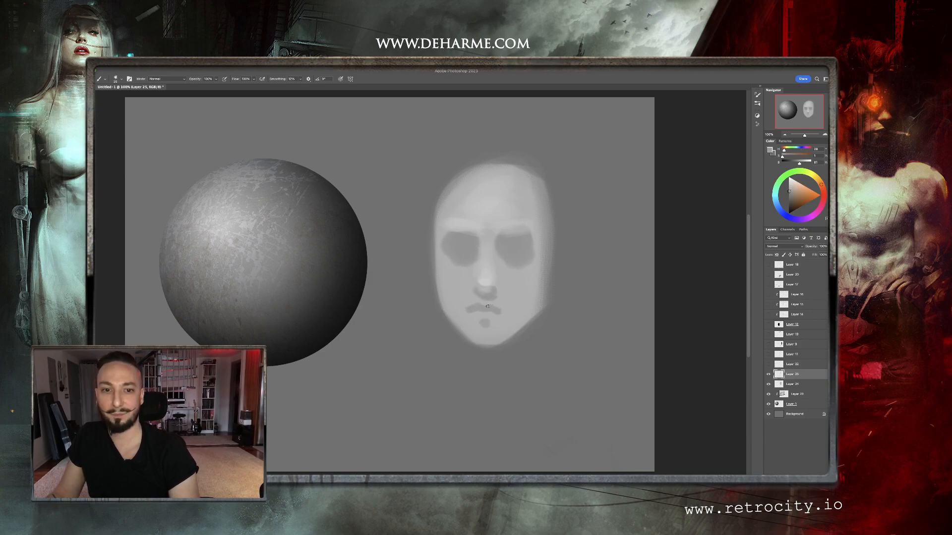
left_click(478, 313, "alt")
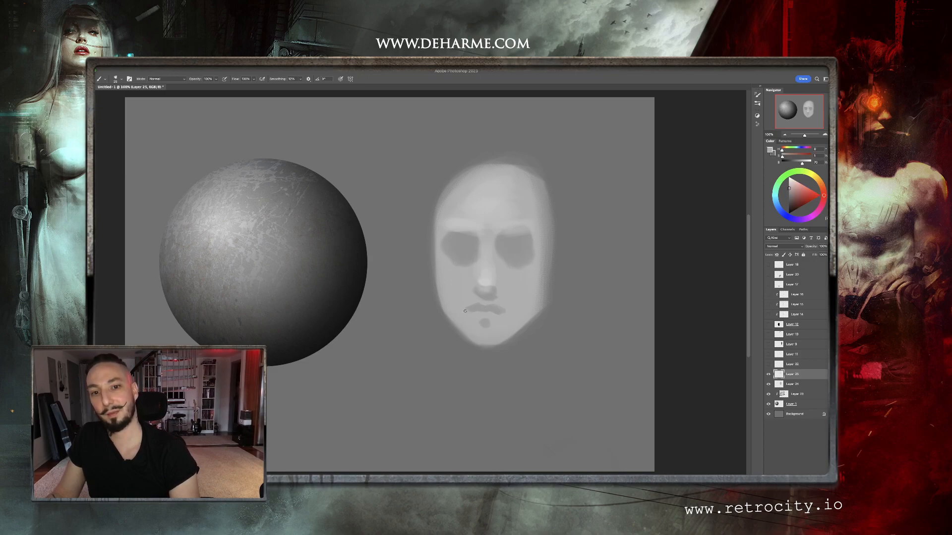
left_click(486, 314, "alt")
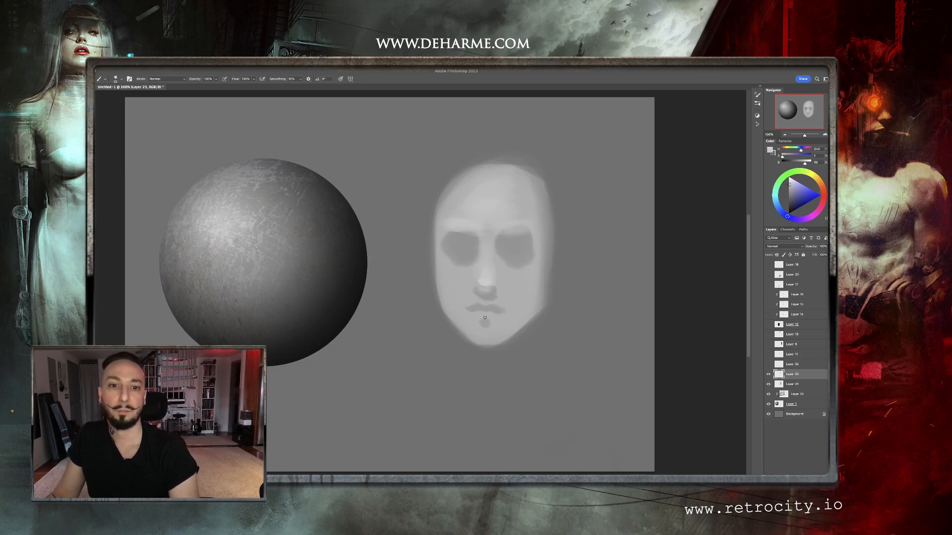
Add a chin highlight and soft cheekbone highlights below the eye sockets using the sampled light tone
left_click(489, 330, "alt")
left_click_drag(481, 334, 487, 335)
left_click(486, 279, "alt")
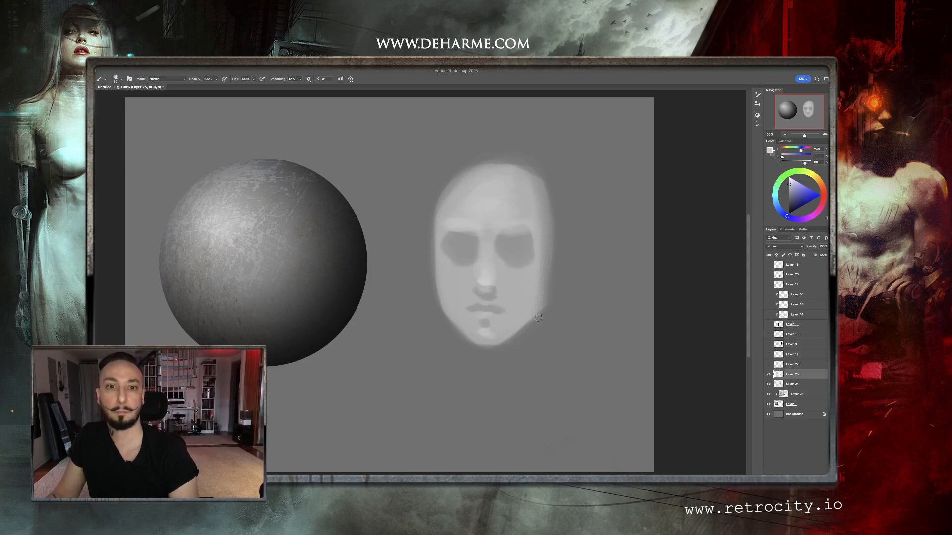
left_click_drag(465, 266, 476, 268)
mouse_move(445, 263)
left_mouse_down()
mouse_move(465, 275)
mouse_move(461, 295)
left_mouse_up()
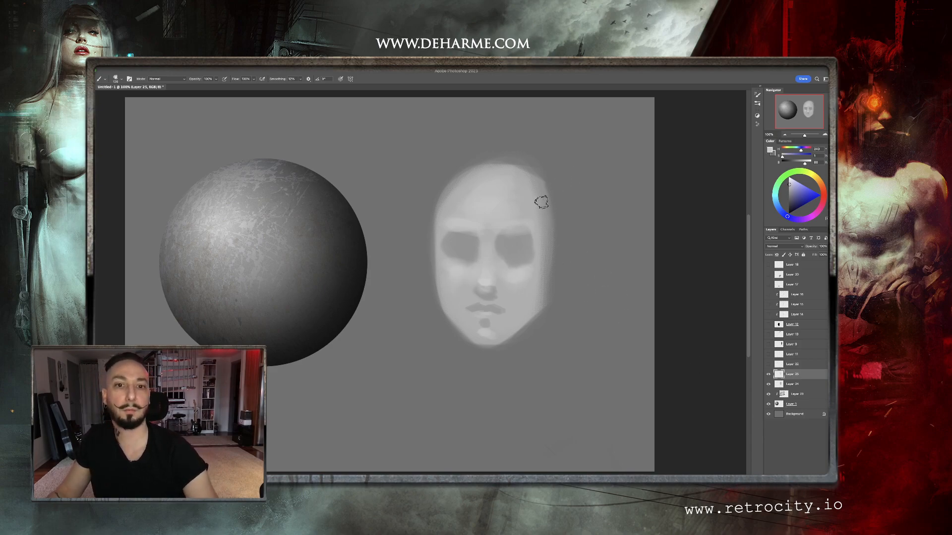
On a new layer, draw a light downward arrow beside the forehead and mark the lit brows, cheekbones and chin
left_click_drag(516, 162, 503, 161)
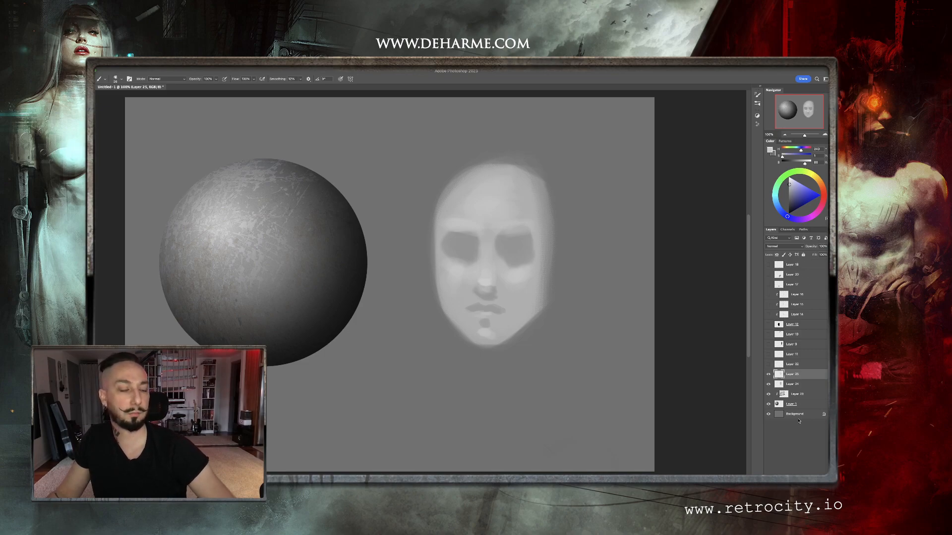
key("ctrl+shift+alt+n")
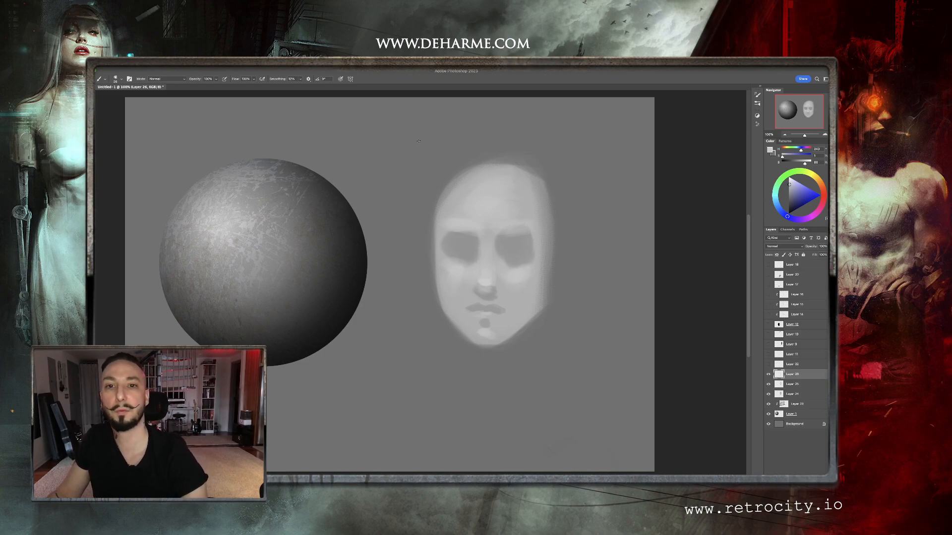
left_click_drag(417, 138, 422, 190)
mouse_move(410, 169)
left_mouse_down()
mouse_move(421, 189)
mouse_move(428, 172)
left_mouse_up()
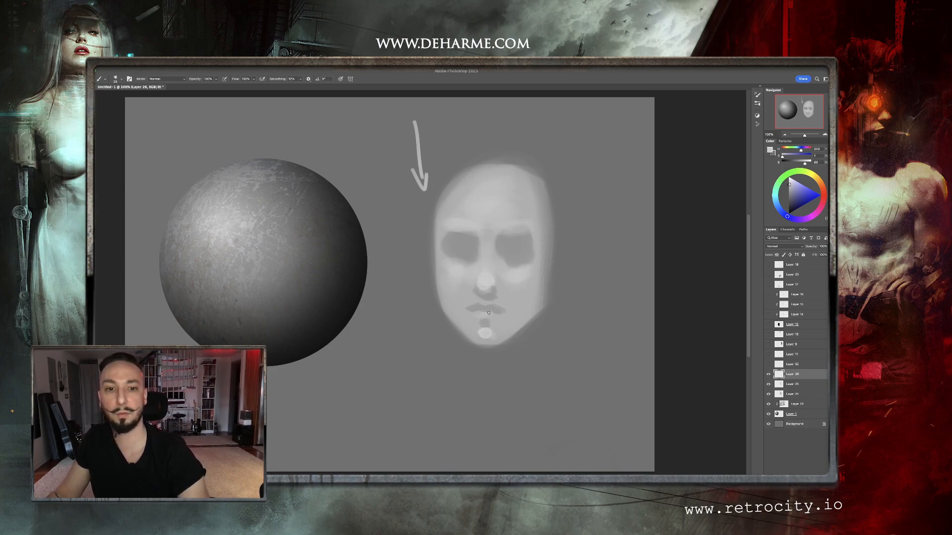
left_click_drag(517, 231, 531, 226)
left_click_drag(458, 267, 460, 265)
left_click_drag(522, 268, 520, 267)
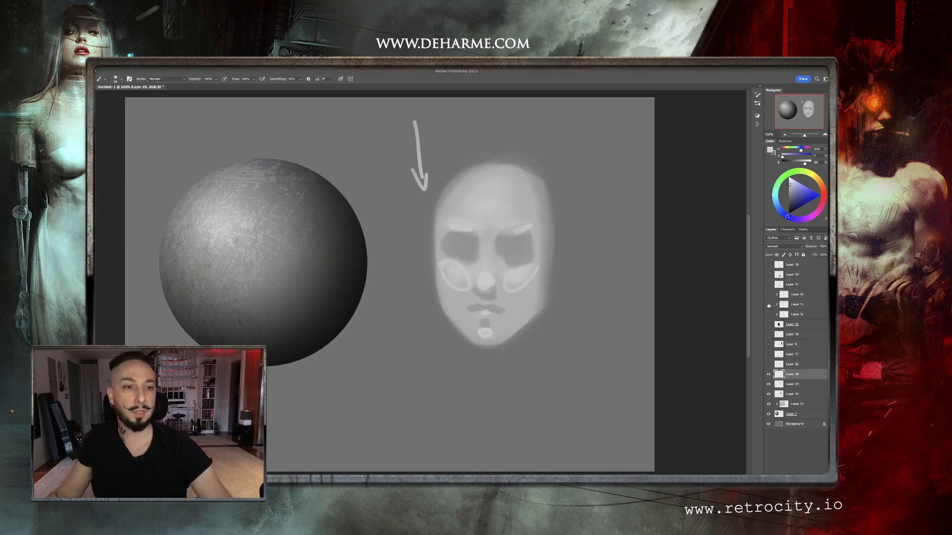
Draw a black upward arrow below the face and darken the eye sockets, nose underside, lips and lower chin with black
left_click_drag(799, 201, 789, 215)
left_click_drag(416, 436, 419, 353)
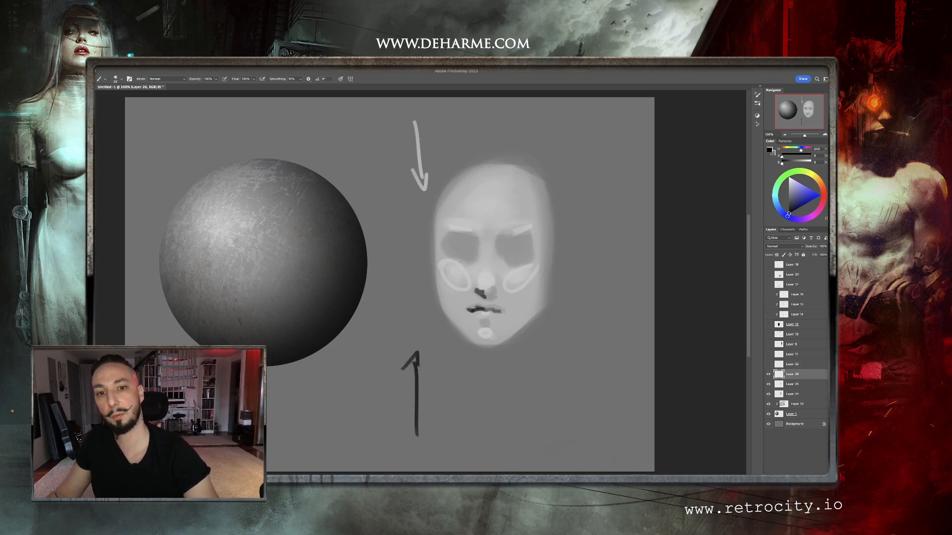
left_click_drag(452, 245, 521, 246)
mouse_move(492, 331)
left_mouse_down()
mouse_move(481, 342)
mouse_move(530, 325)
left_mouse_up()
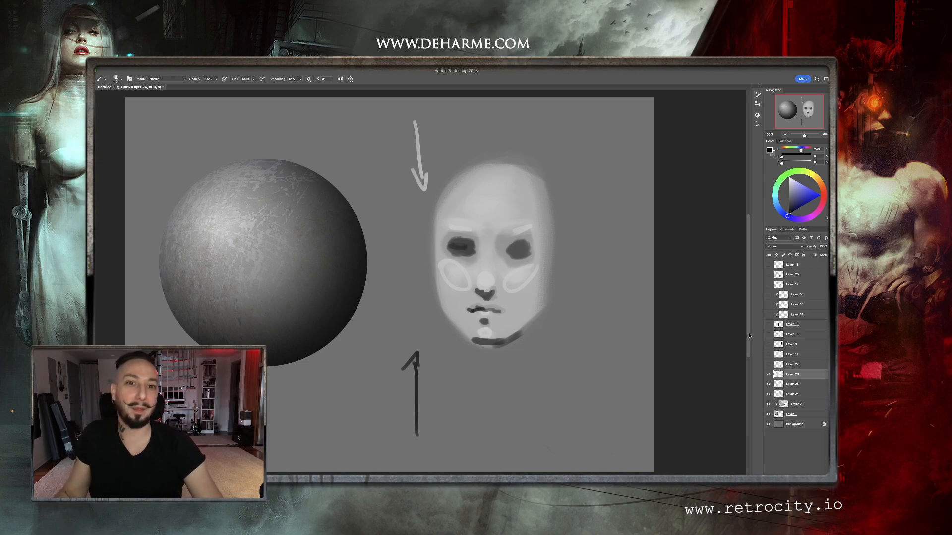
Hide the annotation layer; on a new layer, draw a white arrow toward the face's left side and highlight that side, the nose and upper lip
left_click(768, 375)
key("super+shift+alt+n")
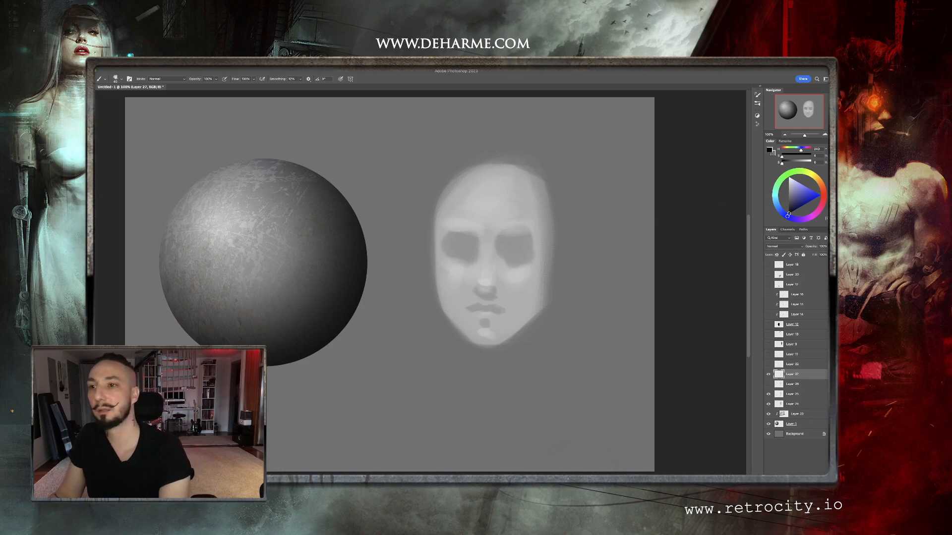
key("x")
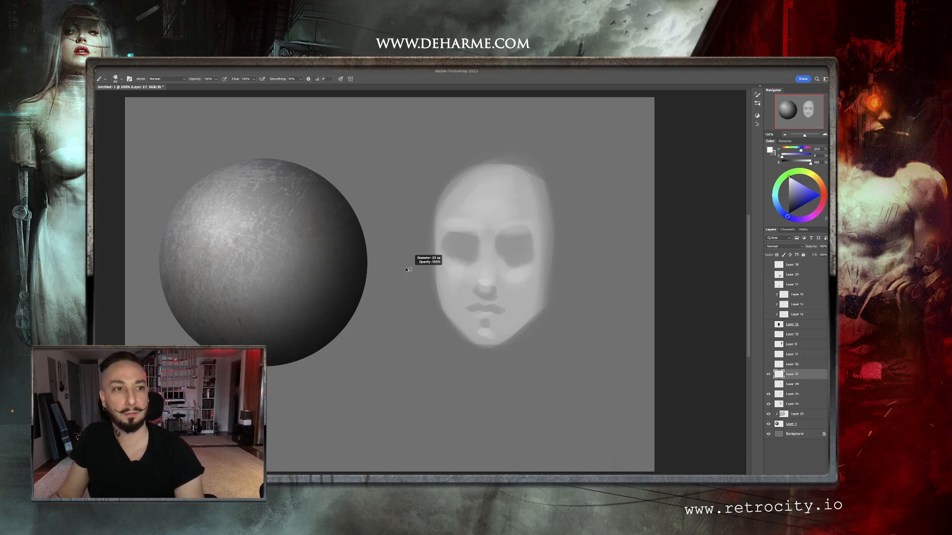
mouse_move(380, 269)
left_mouse_down()
mouse_move(422, 272)
mouse_move(409, 278)
left_mouse_up()
mouse_move(482, 283)
left_mouse_down()
mouse_move(481, 260)
mouse_move(484, 285)
mouse_move(463, 305)
mouse_move(476, 293)
left_mouse_up()
left_click_drag(437, 231, 443, 295)
left_click_drag(435, 284, 445, 305)
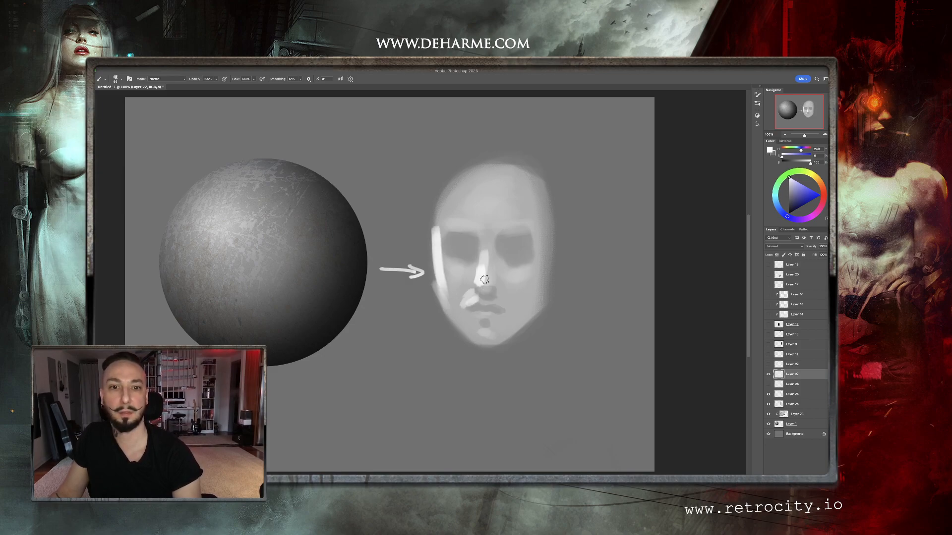
left_click_drag(445, 260, 442, 280)
left_click_drag(442, 226, 438, 213)
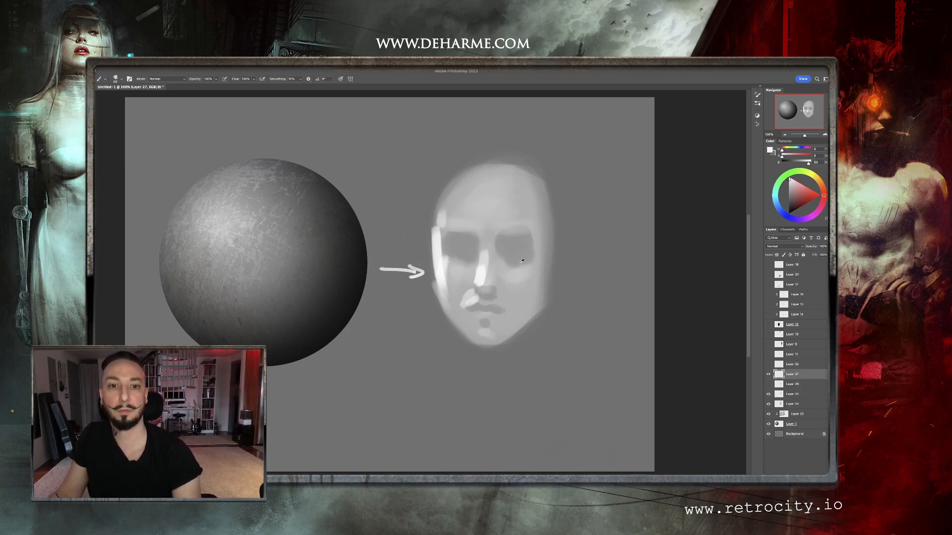
Shade the nose's right side with black and cover the right side of the face with broad black strokes from a much larger brush
key("x")
left_click_drag(493, 263, 497, 278)
left_click_drag(493, 244, 506, 275)
left_click_drag(492, 252, 496, 267)
left_click_drag(494, 234, 499, 236)
key("bracketright")
key("bracketright")
key("bracketright")
key("bracketright")
key("bracketright")
key("bracketright")
key("bracketright")
key("bracketright")
key("bracketright")
key("bracketright")
mouse_move(507, 184)
left_mouse_down()
mouse_move(543, 298)
mouse_move(505, 329)
left_mouse_up()
left_click_drag(529, 285, 516, 214)
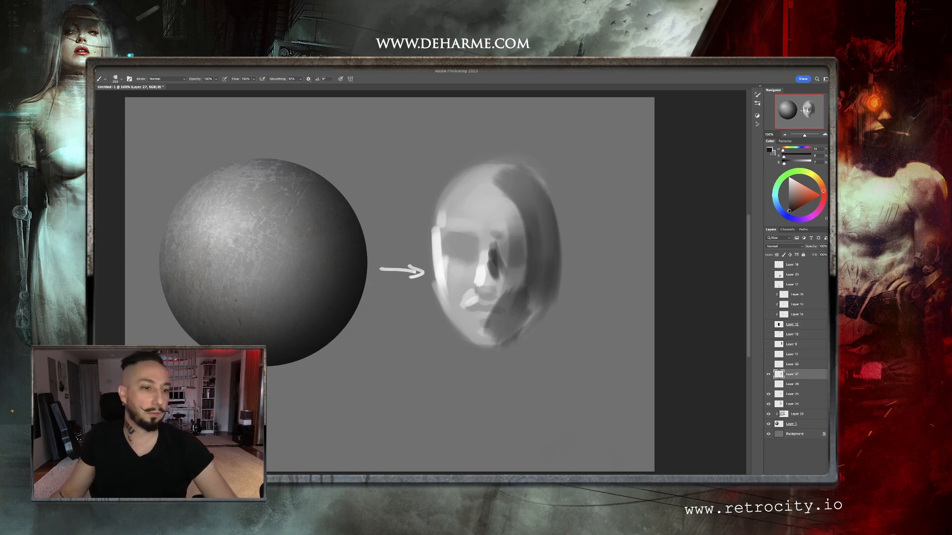
Delete the side-light layer and all the hidden layers above the visible face layers
key("Delete")
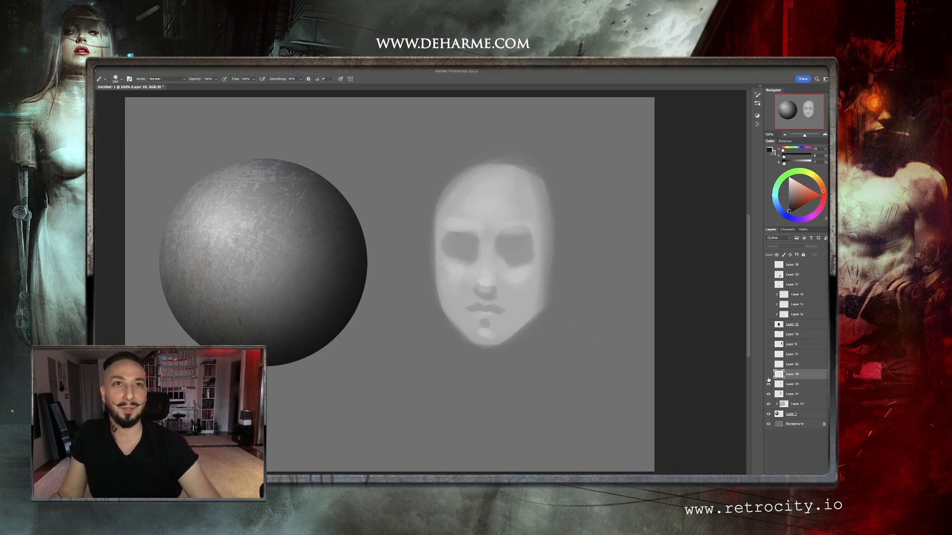
left_click(808, 269, "shift")
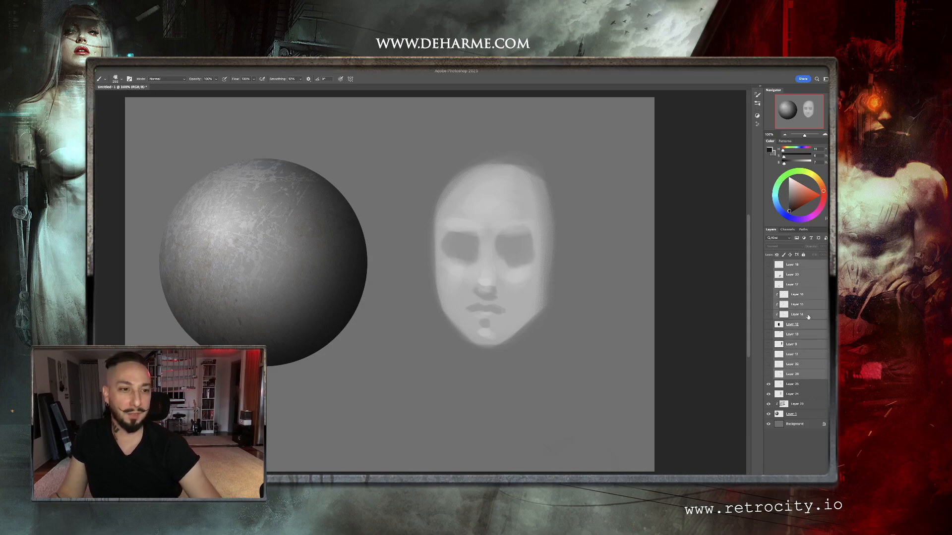
key("Delete")
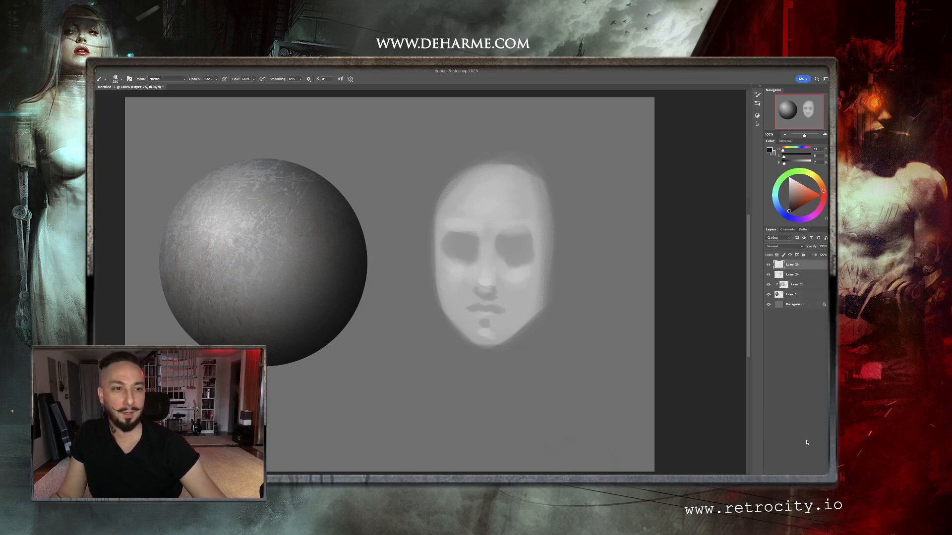
On a new layer, darken both eye sockets with black and soften their inner corners with greys sampled from the sockets
key("alt+shift+super+n")
left_click_drag(474, 314, 445, 313)
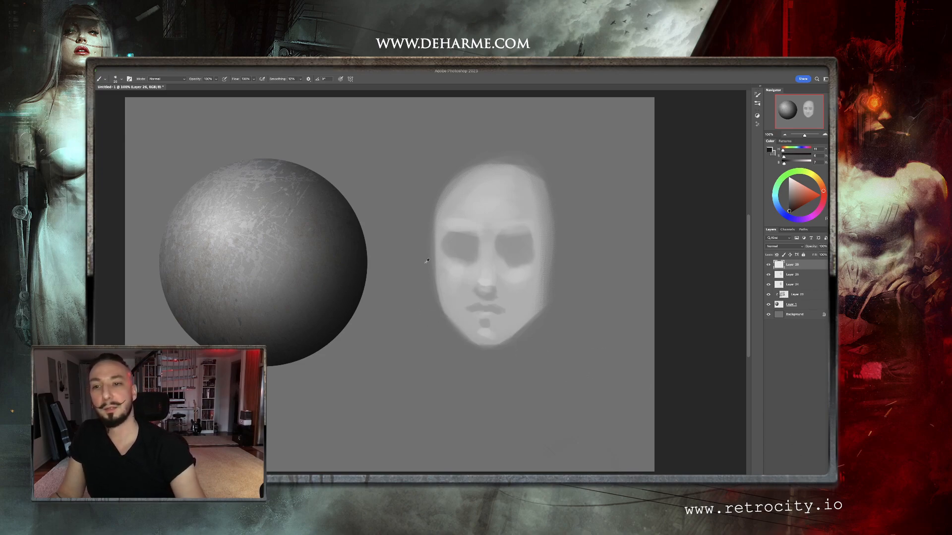
key("d")
left_click_drag(509, 305, 509, 306)
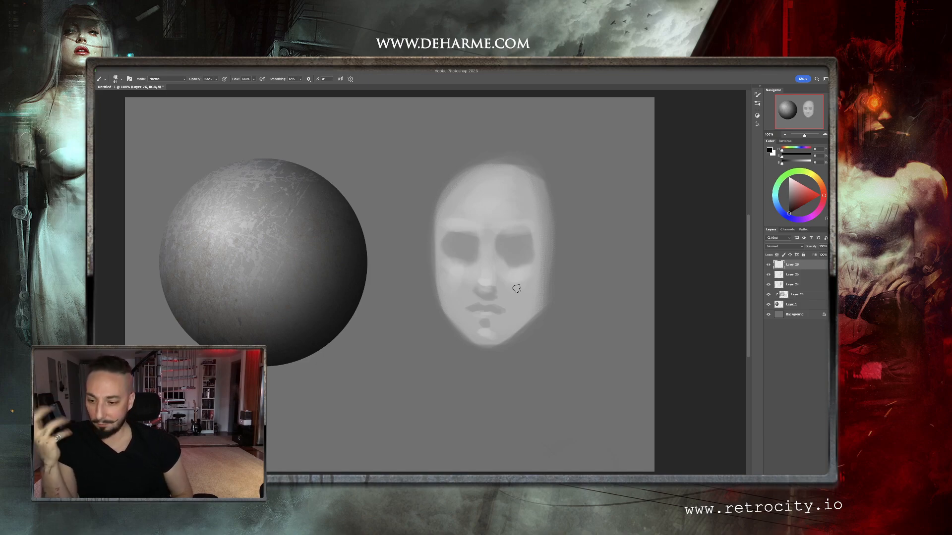
mouse_move(464, 249)
left_mouse_down()
mouse_move(475, 249)
mouse_move(455, 246)
mouse_move(530, 251)
mouse_move(510, 248)
left_mouse_up()
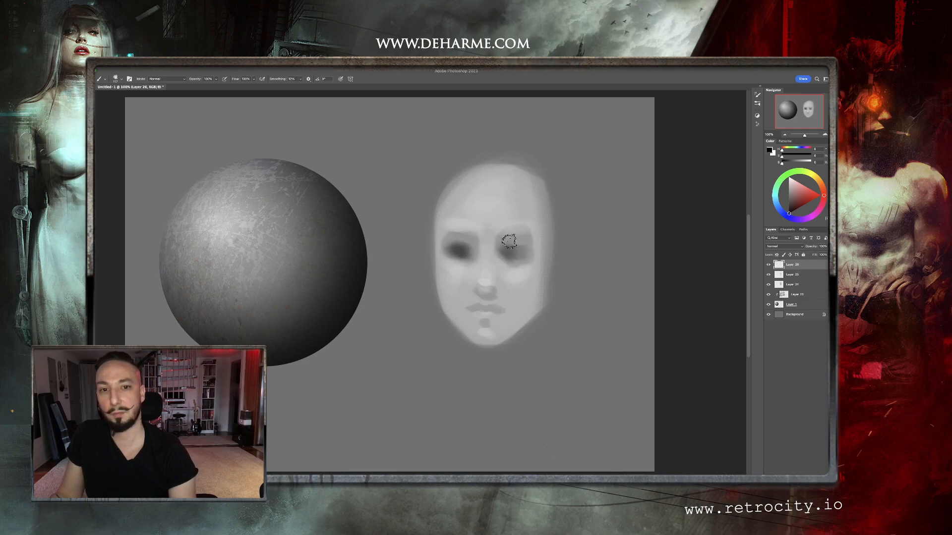
left_click(466, 248, "alt")
left_click(510, 249, "alt")
left_click_drag(480, 255, 475, 254)
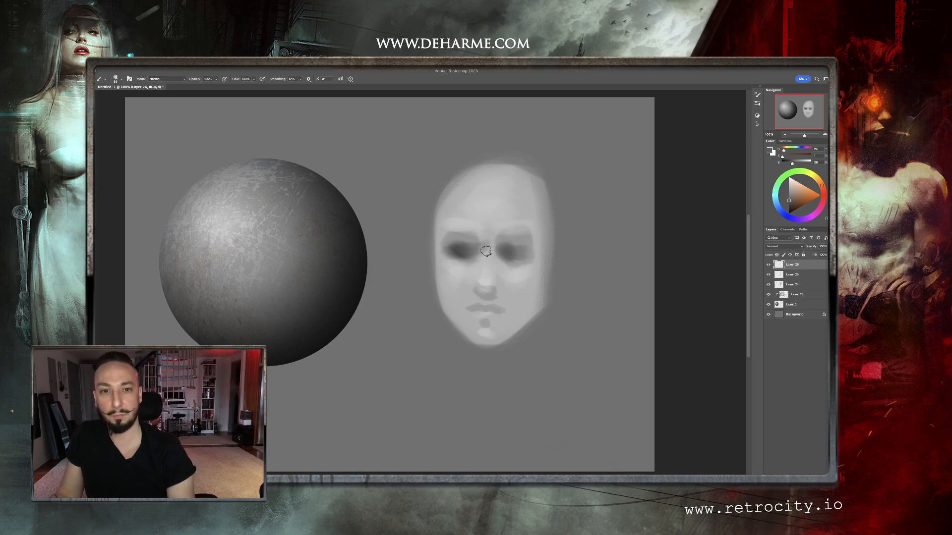
Blend the right eye socket with sampled greys and darken the lips' parting line and mouth corners
left_click(475, 241, "alt")
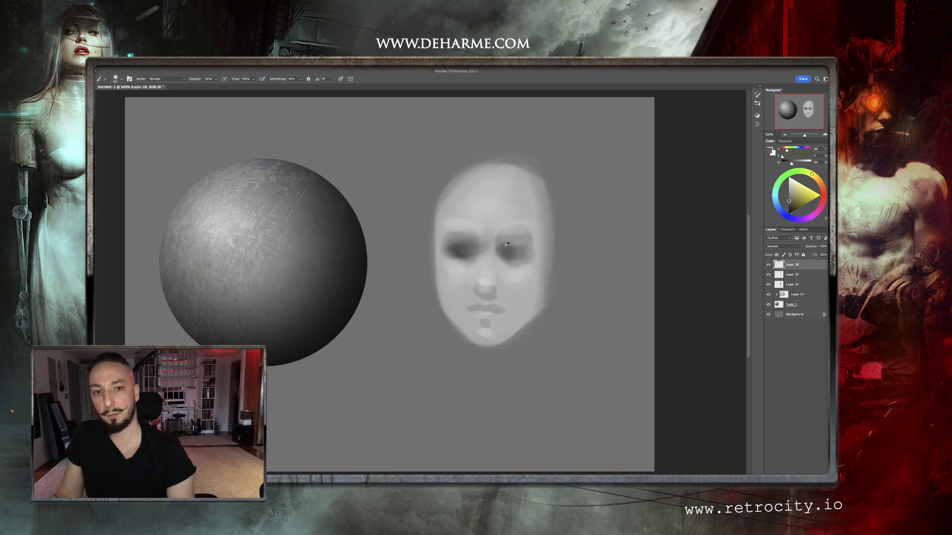
left_click(484, 244, "alt")
left_click_drag(496, 289, 470, 299)
left_click(464, 242, "alt")
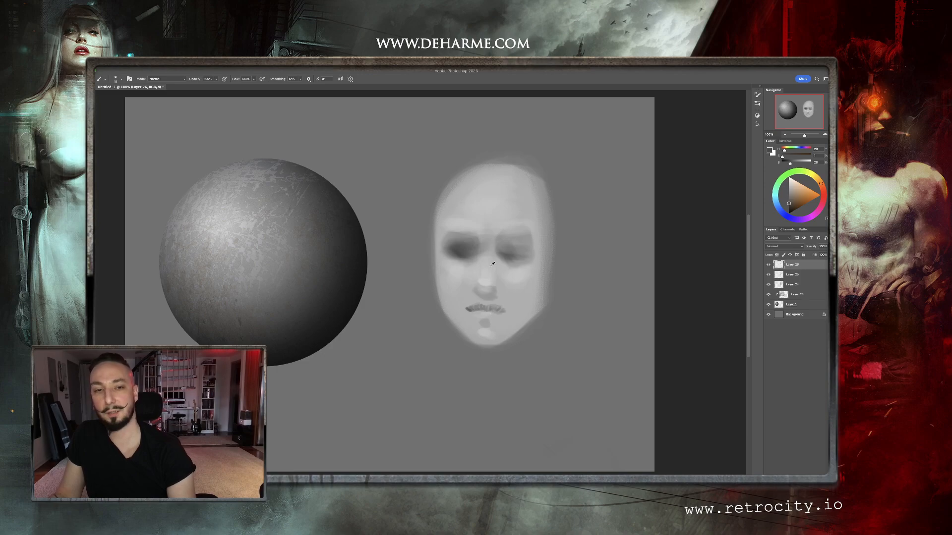
Deepen the shadow under the nose and in the hollow below the lower lip with greys sampled from the face
left_click(487, 282, "alt")
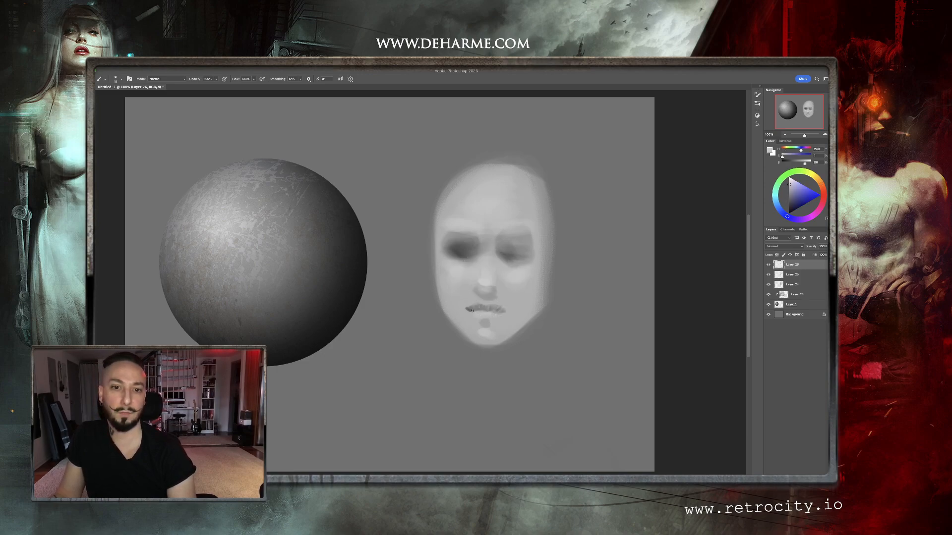
left_click(465, 255, "alt")
left_click_drag(479, 292, 482, 293)
left_click_drag(480, 292, 482, 292)
left_click(481, 292, "alt")
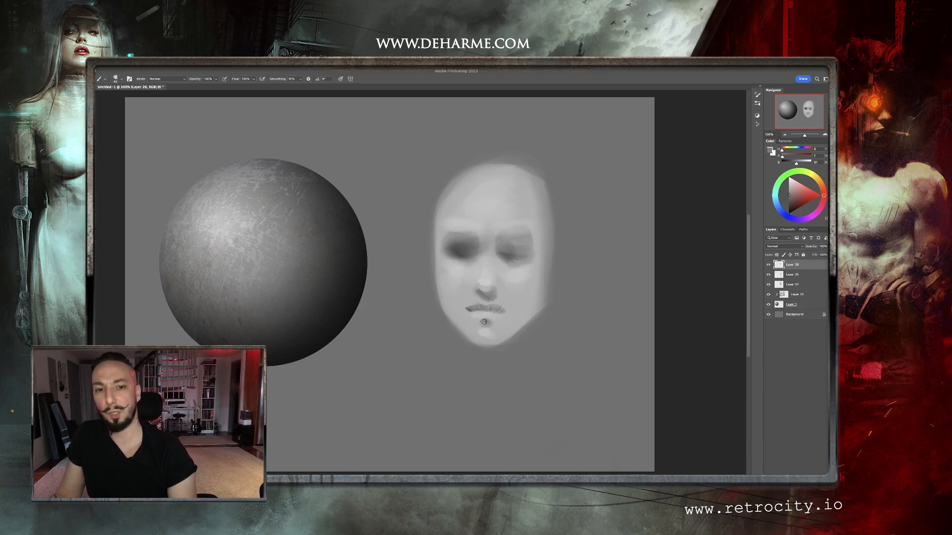
left_click(484, 321, "alt")
left_click(487, 315, "alt")
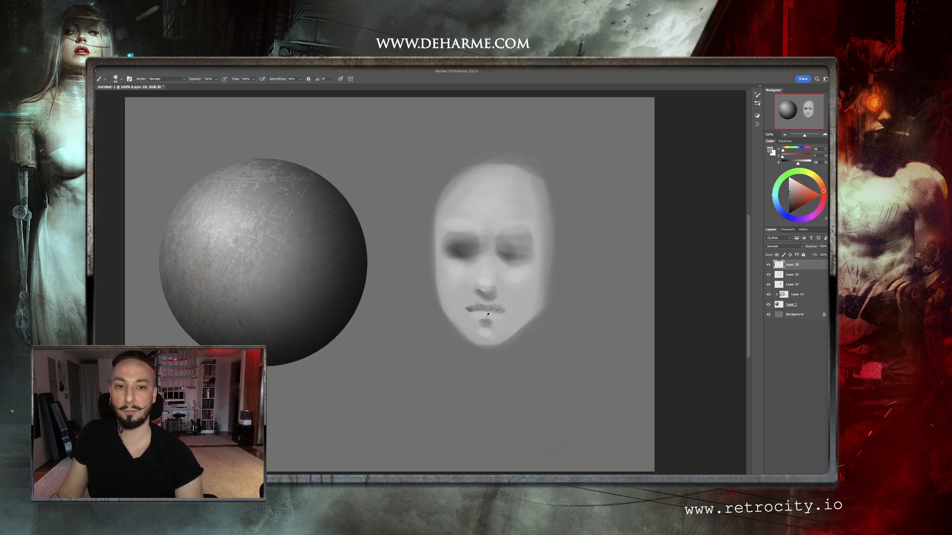
Highlight the lower lip with a slightly lighter version of the tone sampled from the nose
left_click(488, 276, "alt")
left_click_drag(789, 185, 789, 181)
mouse_move(510, 314)
left_mouse_down()
mouse_move(486, 328)
mouse_move(482, 315)
left_mouse_up()
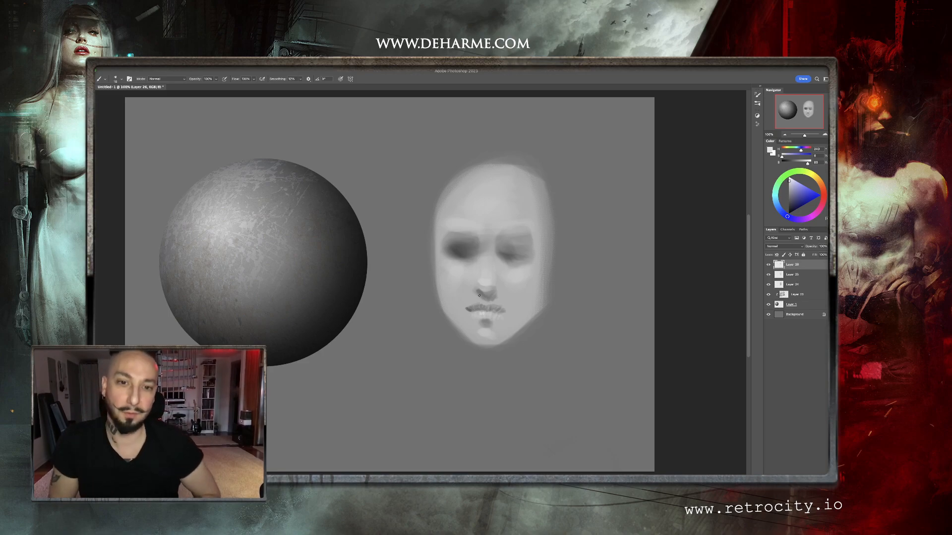
Paint thin eyelid lines in the right eye socket with dark grey sampled from the left socket
left_click(452, 249, "alt")
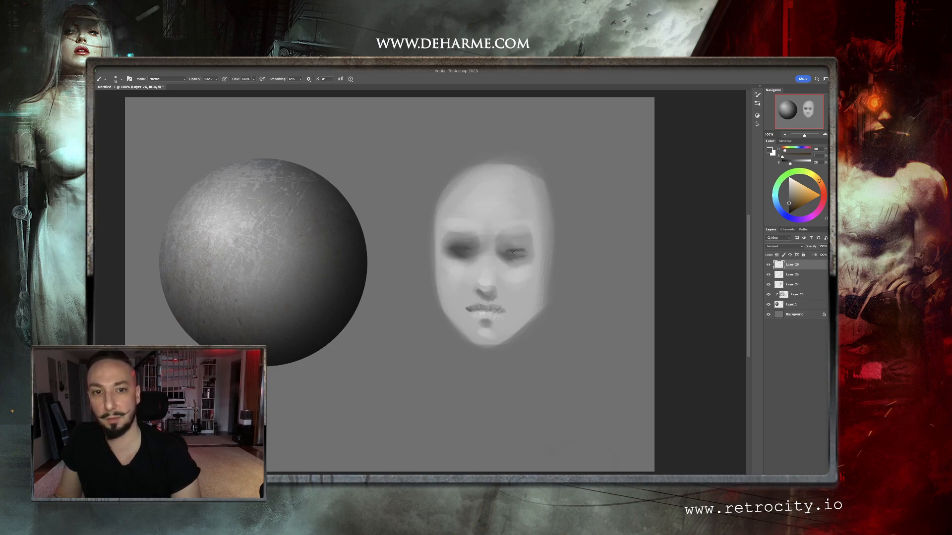
left_click_drag(475, 263, 480, 263)
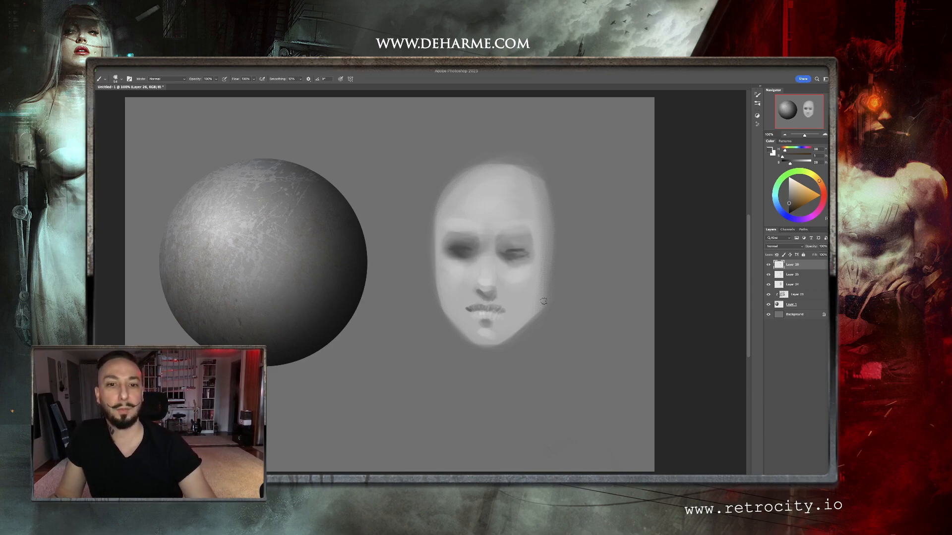
left_click_drag(484, 264, 479, 264)
left_click_drag(479, 265, 479, 264)
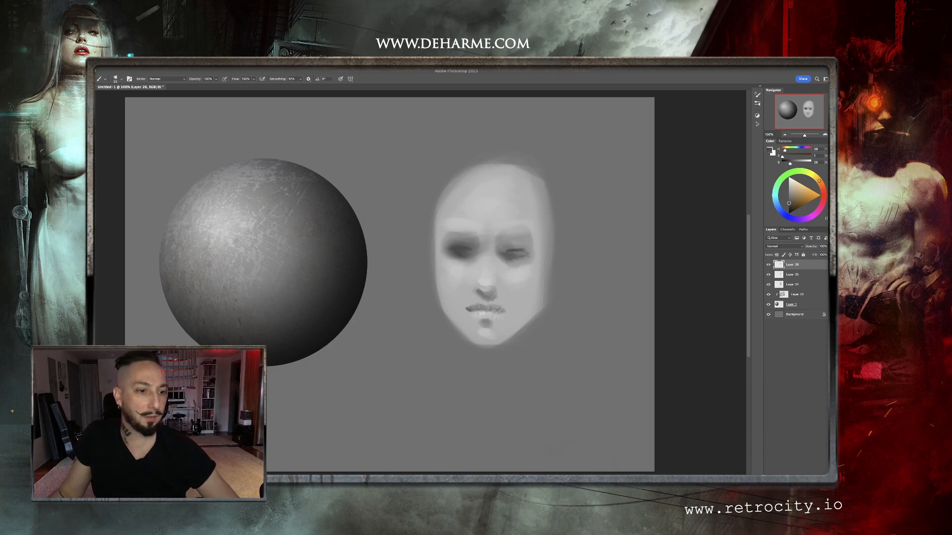
On a new layer, draw red vertical contour strokes across the upper and lower lips
left_click(821, 195)
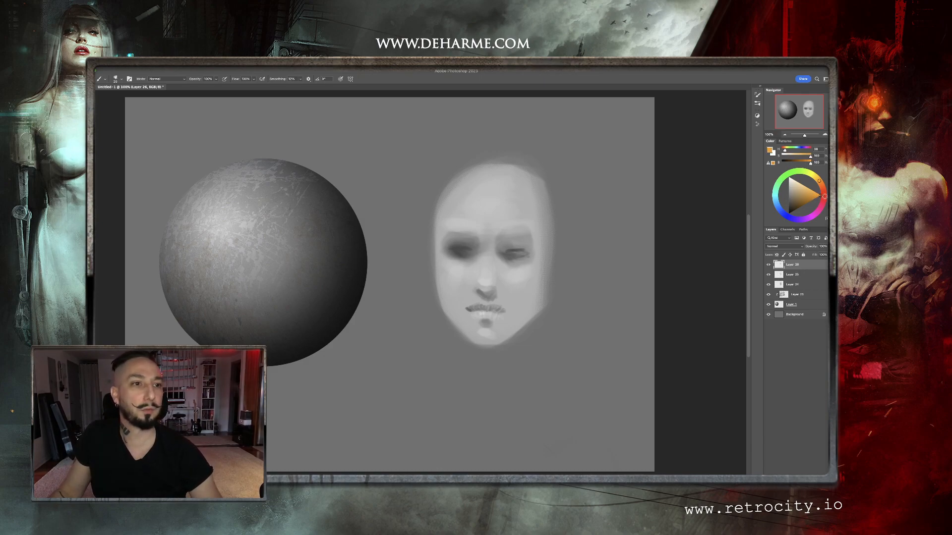
left_click(824, 196)
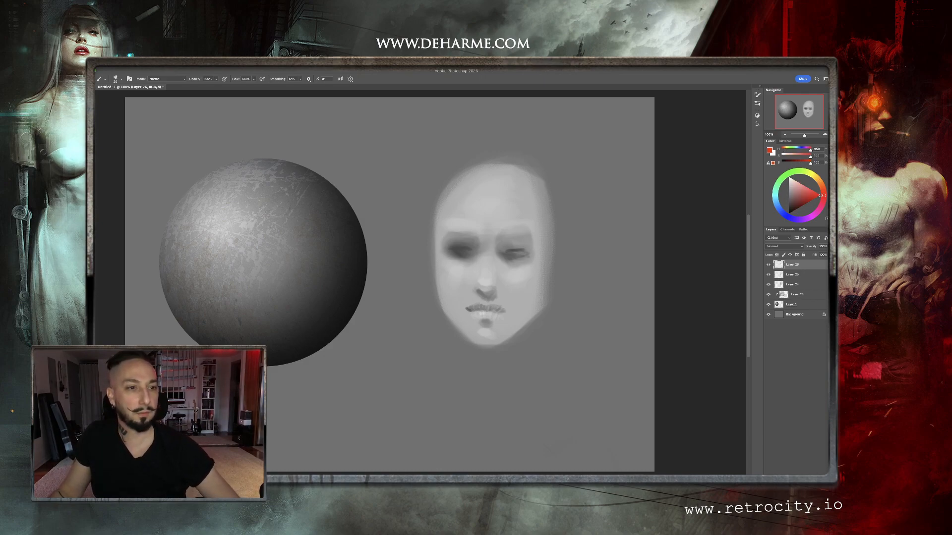
key("ctrl+shift+alt+n")
left_click_drag(478, 283, 478, 283)
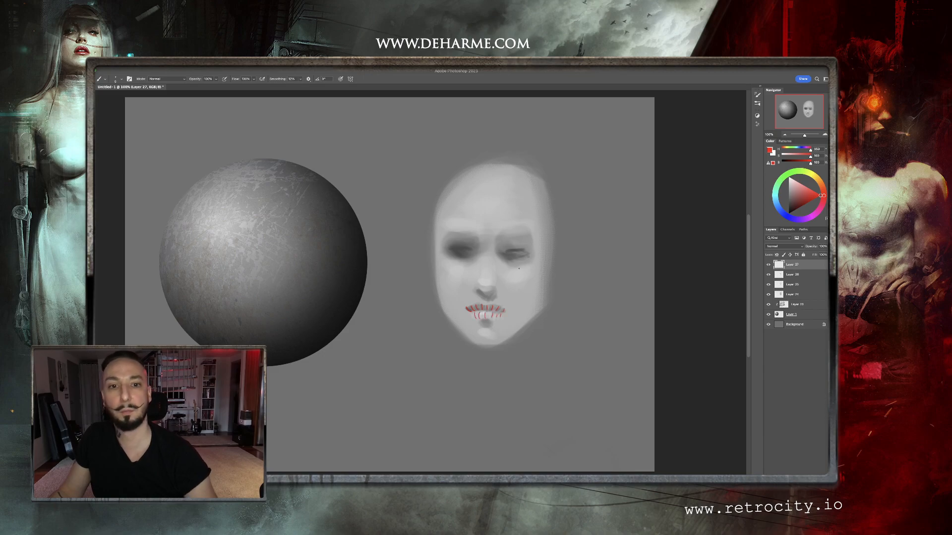
Outline the eyes and the cheekbone contours in red on the guide layer and delete that layer
left_click(769, 264)
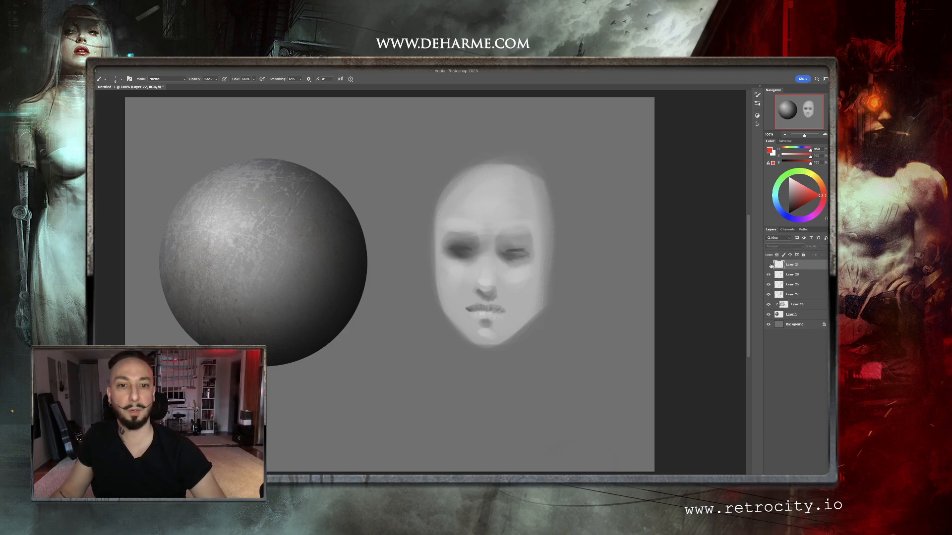
left_click(769, 264)
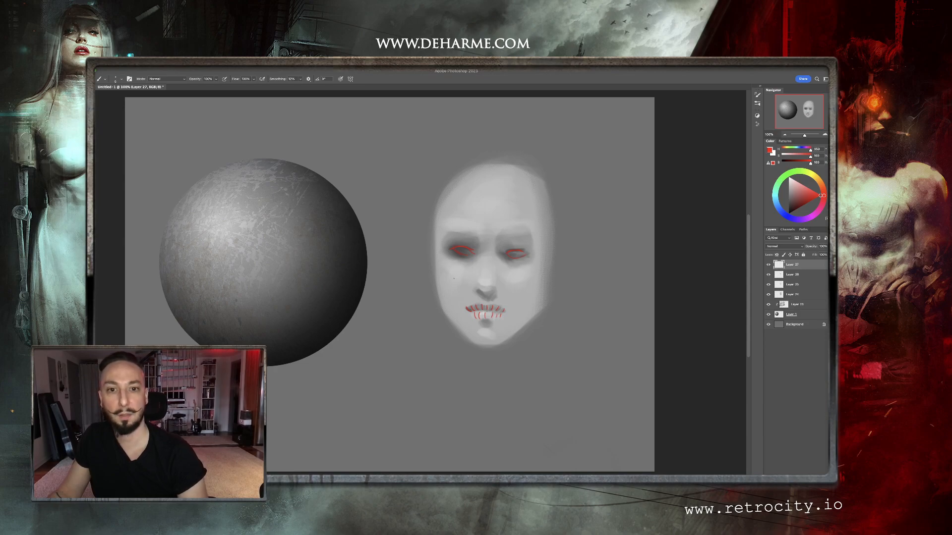
left_click_drag(442, 264, 461, 291)
left_click_drag(534, 268, 513, 313)
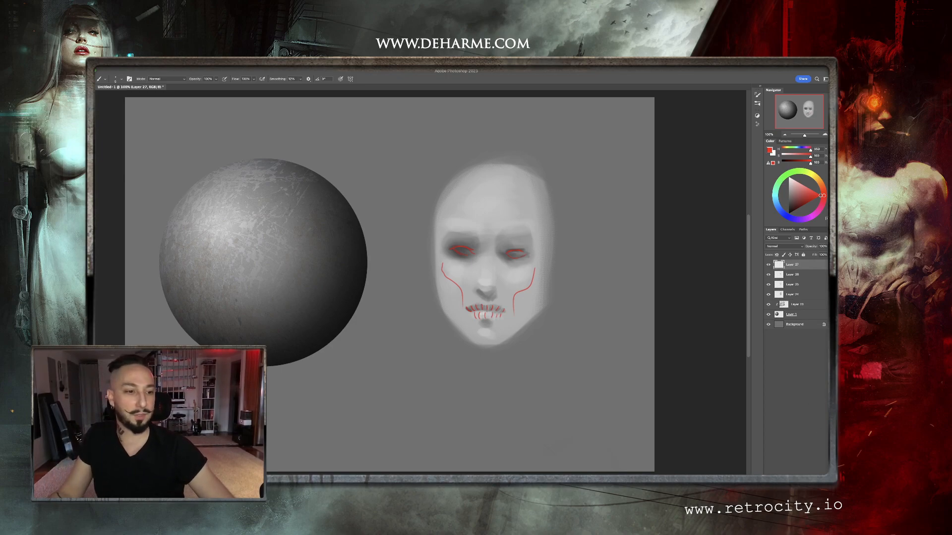
key("Delete")
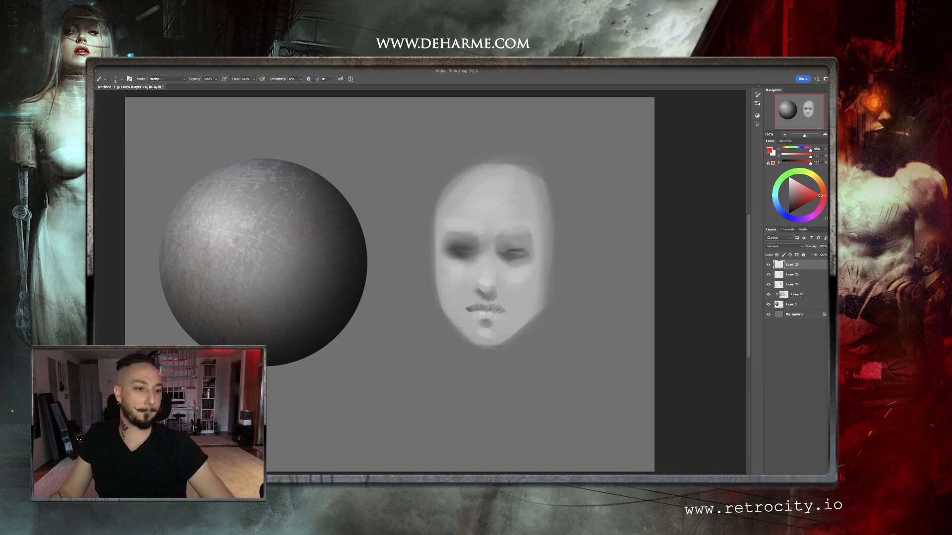
On a new layer, paint dark hollows below both cheekbones with near-black sampled from the sphere's shadowed edge
key("ctrl+shift+alt+n")
left_click_drag(467, 255, 471, 255)
left_click_drag(366, 272, 370, 272)
left_click(366, 273, "alt")
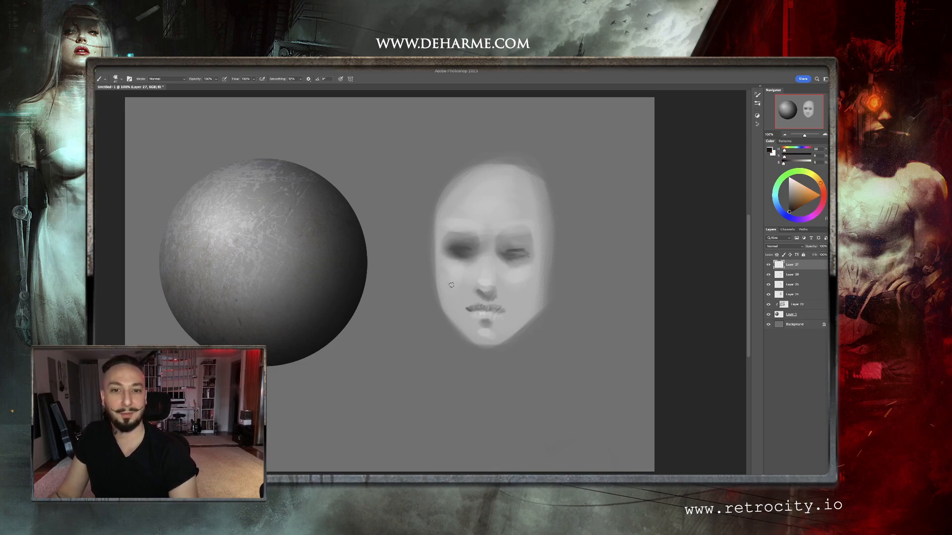
mouse_move(453, 289)
left_mouse_down()
mouse_move(478, 335)
mouse_move(471, 286)
mouse_move(465, 299)
mouse_move(456, 294)
mouse_move(462, 322)
left_mouse_up()
left_click_drag(458, 300, 466, 324)
left_click_drag(523, 297, 528, 304)
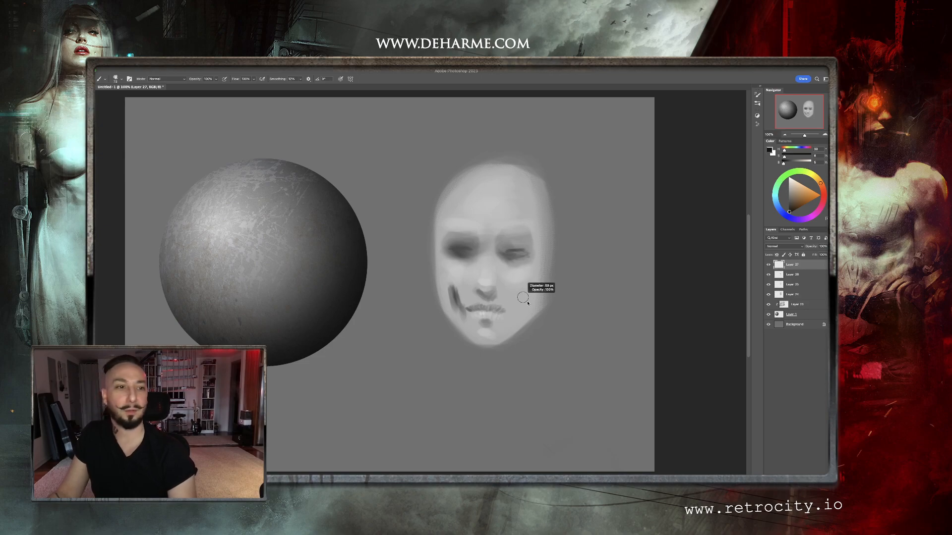
left_click_drag(438, 273, 459, 323)
mouse_move(507, 304)
left_mouse_down()
mouse_move(512, 332)
mouse_move(535, 279)
mouse_move(523, 303)
mouse_move(518, 292)
mouse_move(516, 320)
left_mouse_up()
mouse_move(534, 286)
left_mouse_down()
mouse_move(516, 322)
mouse_move(534, 290)
left_mouse_up()
left_click_drag(448, 284, 461, 322)
Fade the dark cheek hollows with the Eraser, using a large soft brush
key("e")
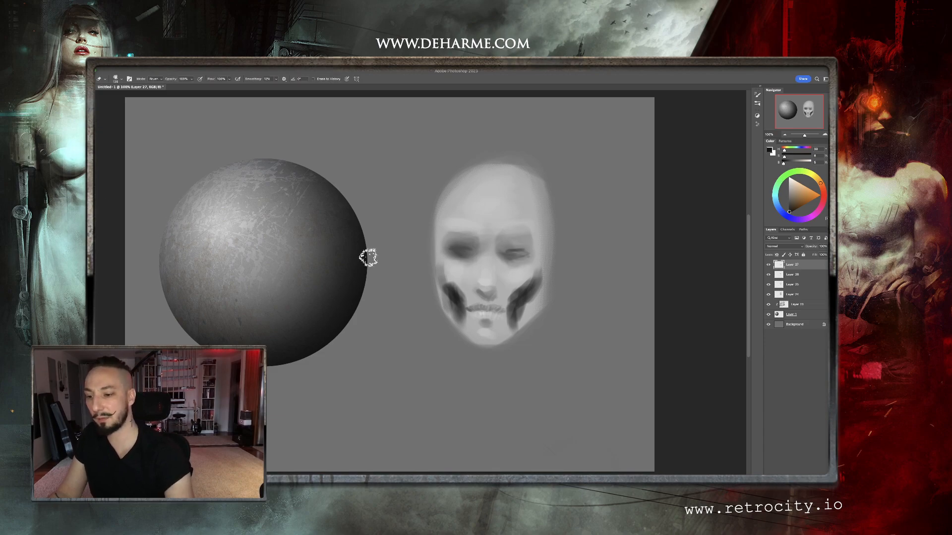
right_click(494, 251)
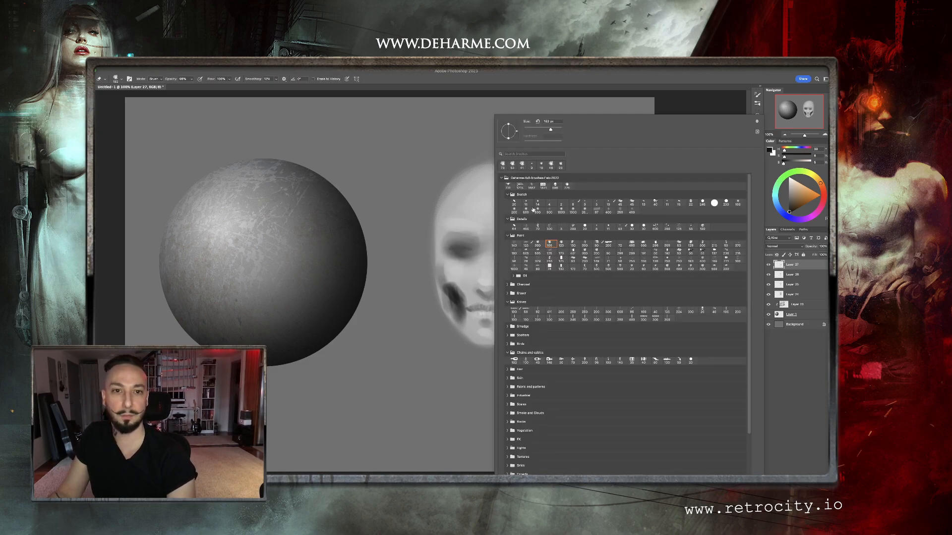
left_click(527, 210)
mouse_move(465, 276)
left_mouse_down("ctrl+alt")
mouse_move(442, 291)
mouse_move(460, 320)
left_mouse_up("ctrl+alt")
mouse_move(521, 309)
left_mouse_down()
mouse_move(542, 282)
mouse_move(500, 355)
mouse_move(546, 297)
mouse_move(508, 346)
mouse_move(523, 280)
left_mouse_up()
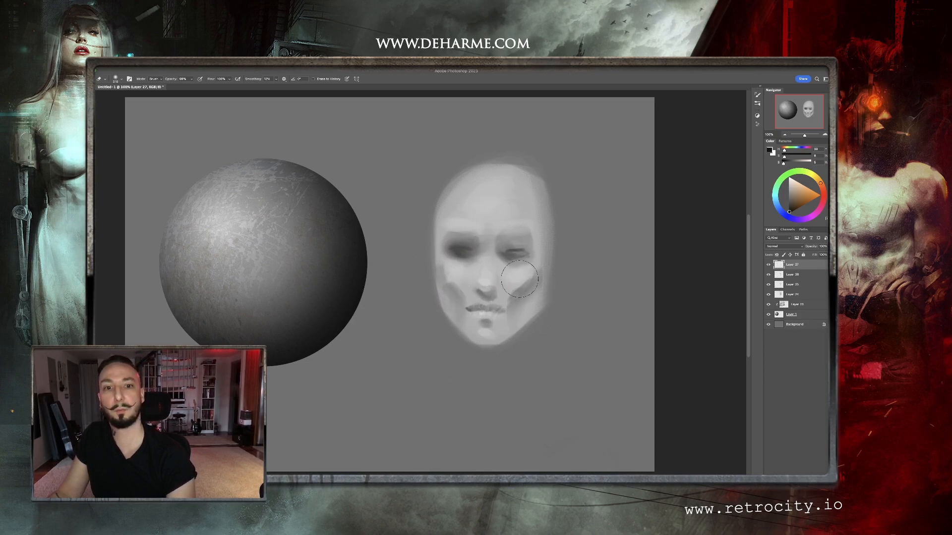
Extend the right cheek hollow along the underside of the cheekbone with the Brush and a grey sampled from it
key("b")
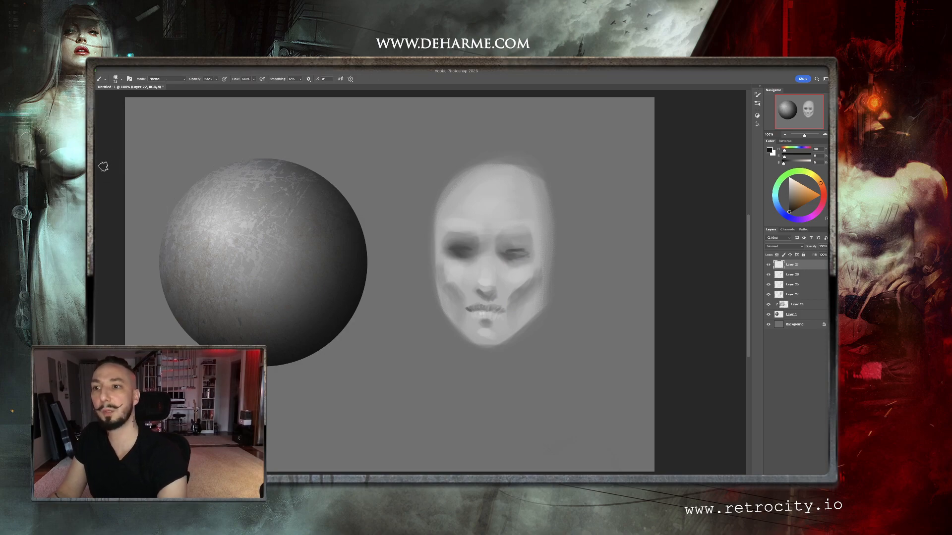
left_click(526, 287, "alt")
left_click_drag(518, 288, 539, 276)
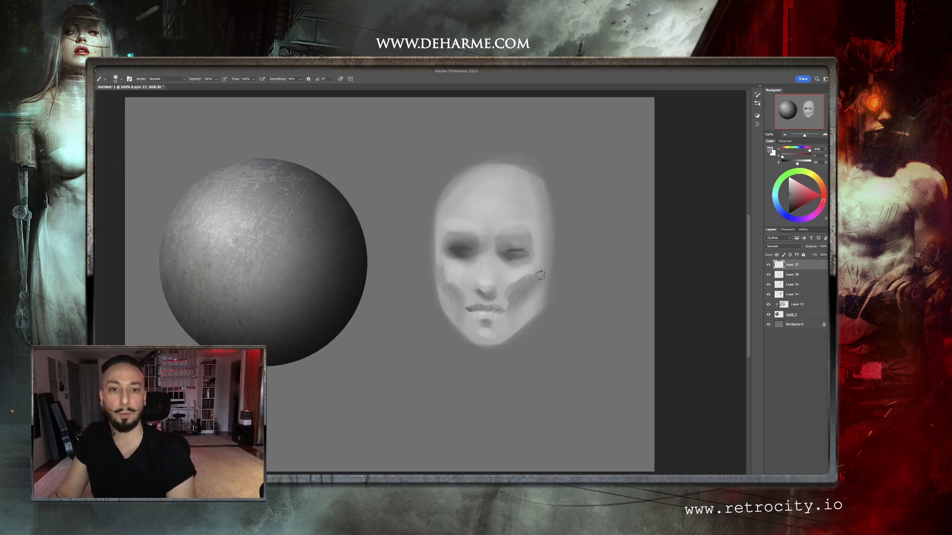
Fade both cheek hollows and the grey brushwork on the chin into the face with the Eraser and a large soft brush
left_click_drag(480, 325, 505, 345)
key("e")
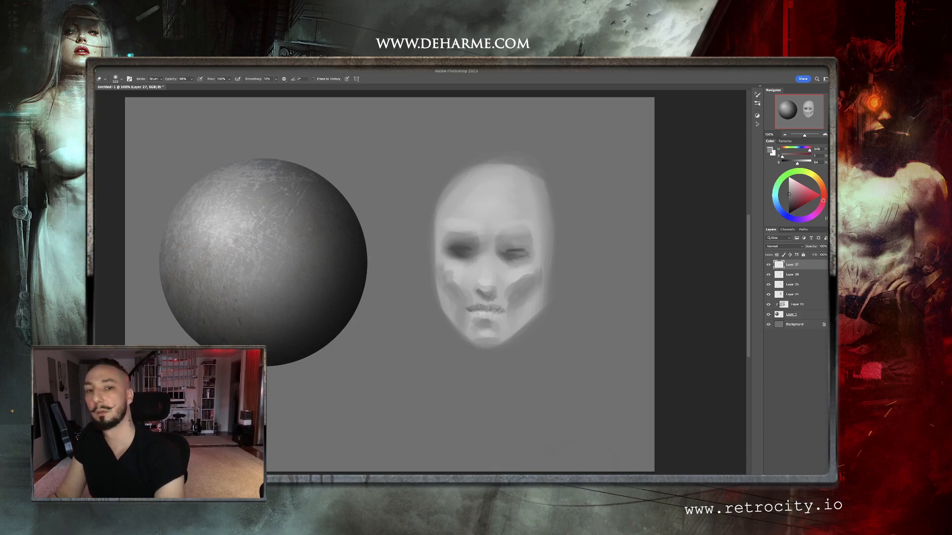
left_click_drag(441, 285, 473, 306)
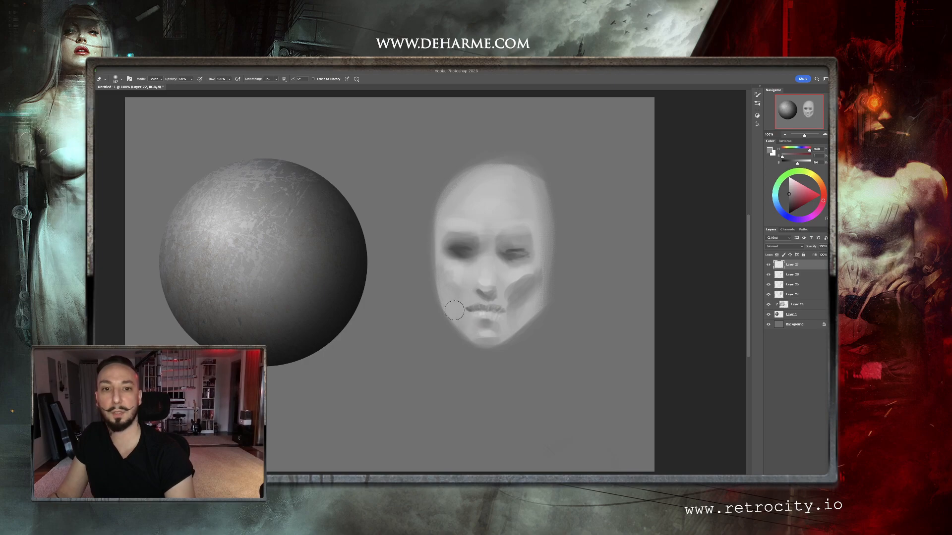
mouse_move(518, 280)
left_mouse_down()
mouse_move(498, 290)
mouse_move(527, 267)
mouse_move(512, 309)
mouse_move(503, 338)
left_mouse_up()
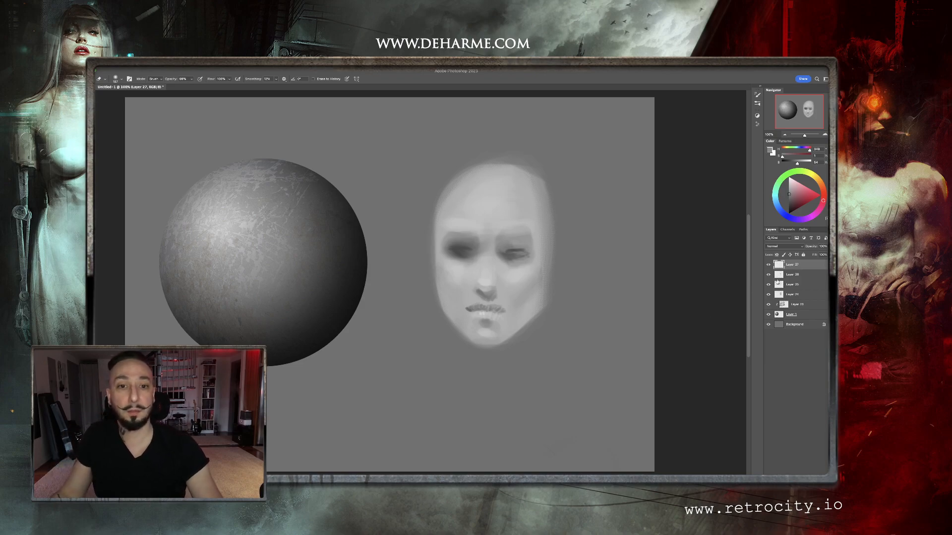
Merge the four face layers into one and, with the sphere hidden, move the face toward the middle of the canvas
left_click(796, 292)
left_click(796, 264, "shift")
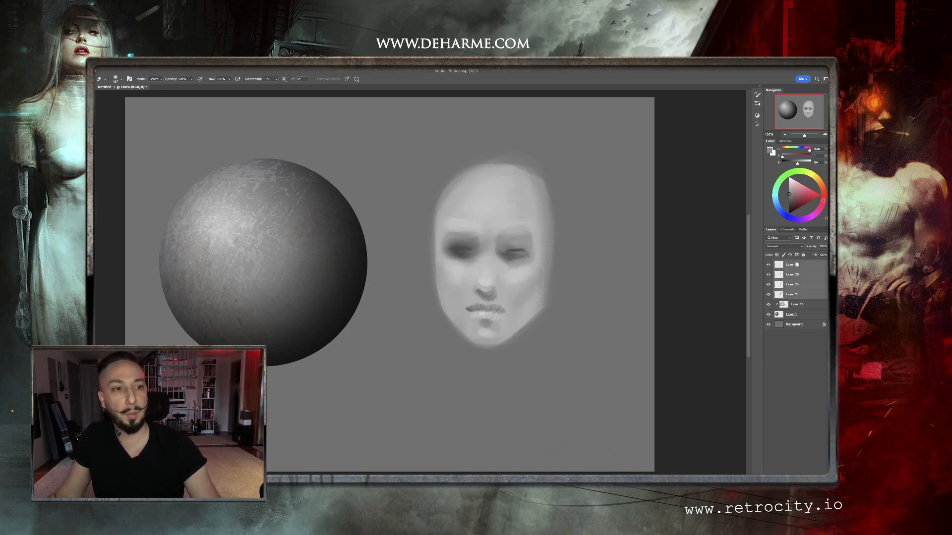
right_click(798, 267)
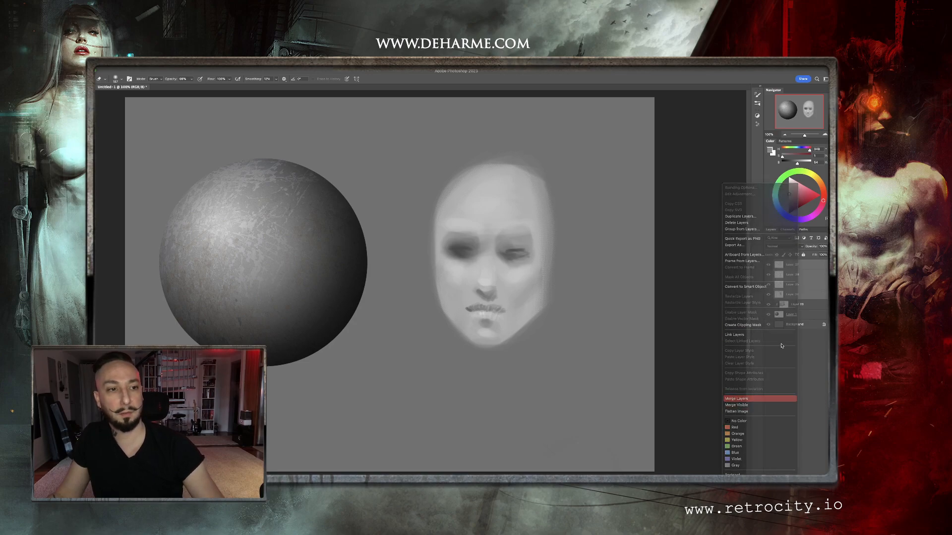
left_click(739, 400)
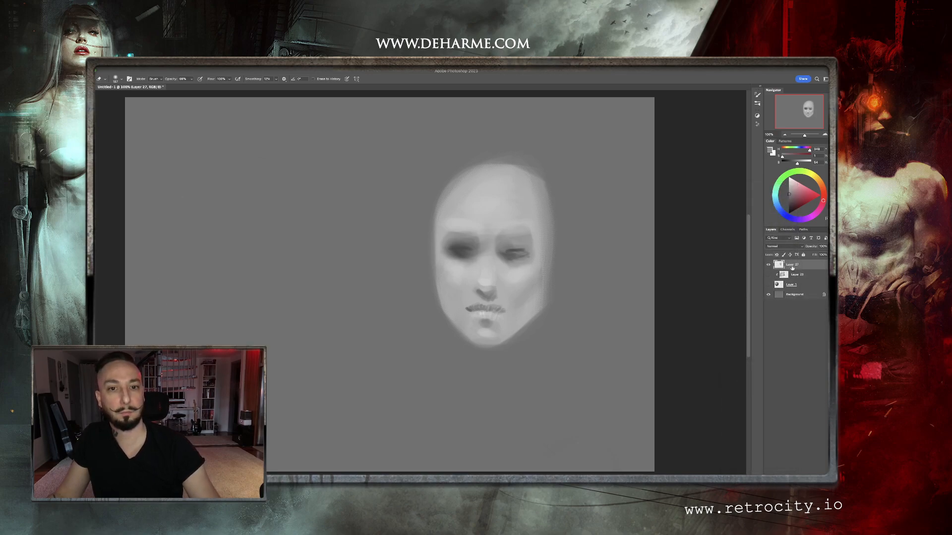
key("v")
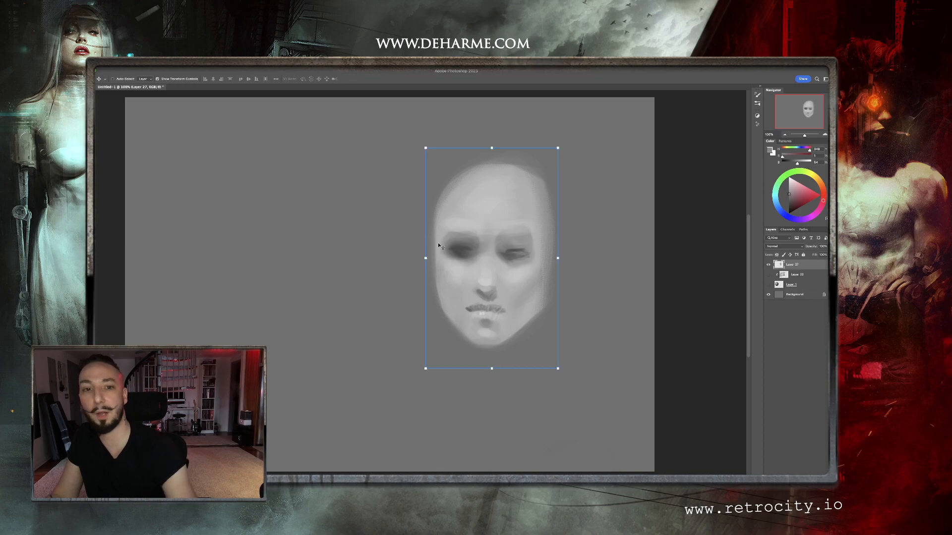
left_click_drag(553, 345, 445, 349)
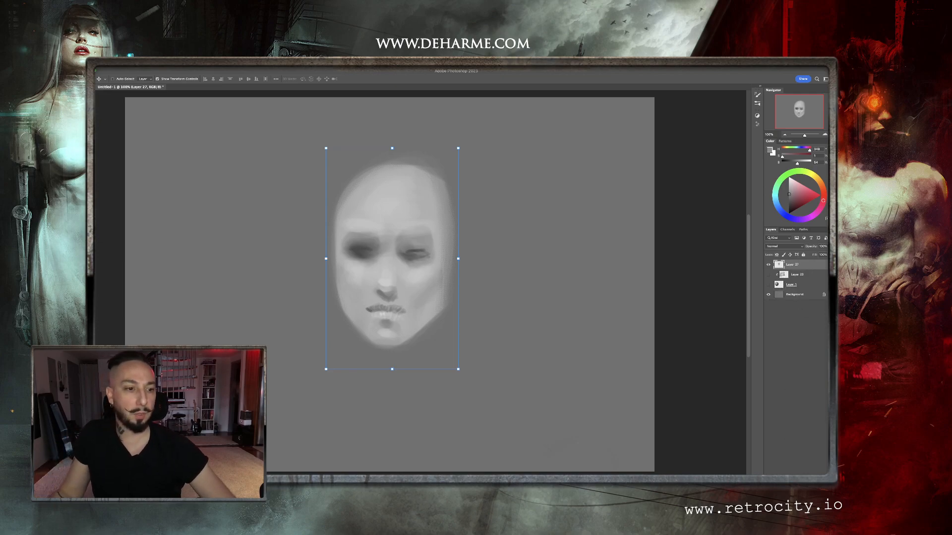
On a new layer, refine the lips with dark tones sampled from the eye socket and mouth, and merge it into the face layer
key("ctrl+shift+alt+n")
key("b")
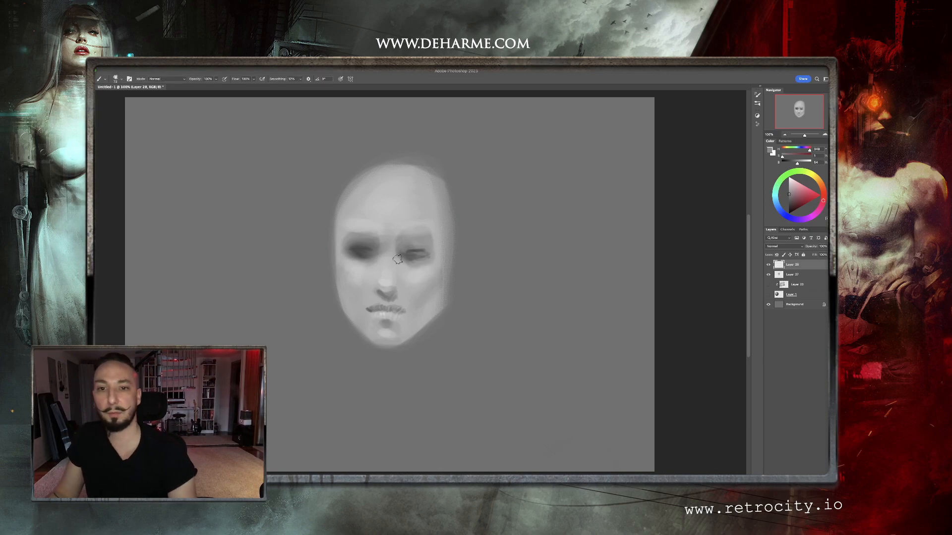
left_click(363, 247, "alt")
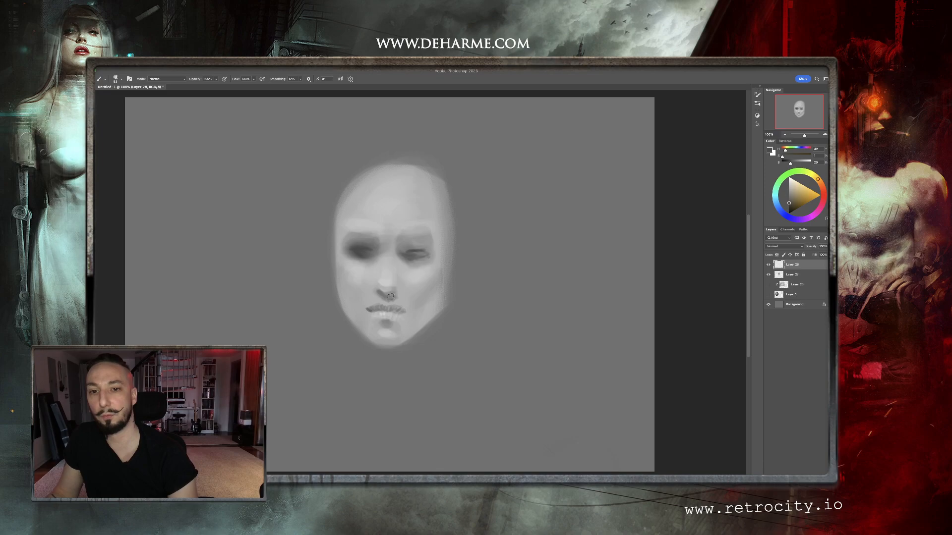
left_click_drag(387, 310, 376, 311)
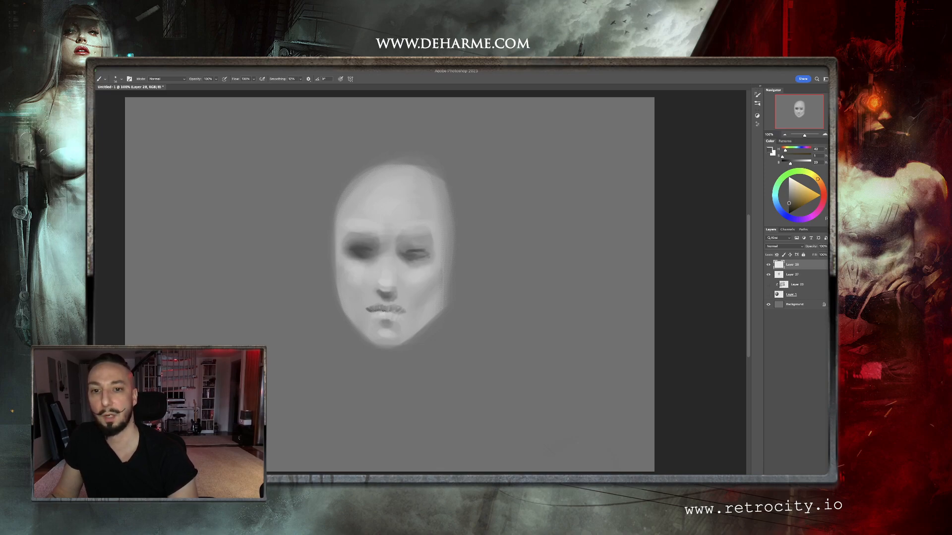
left_click(396, 314, "alt")
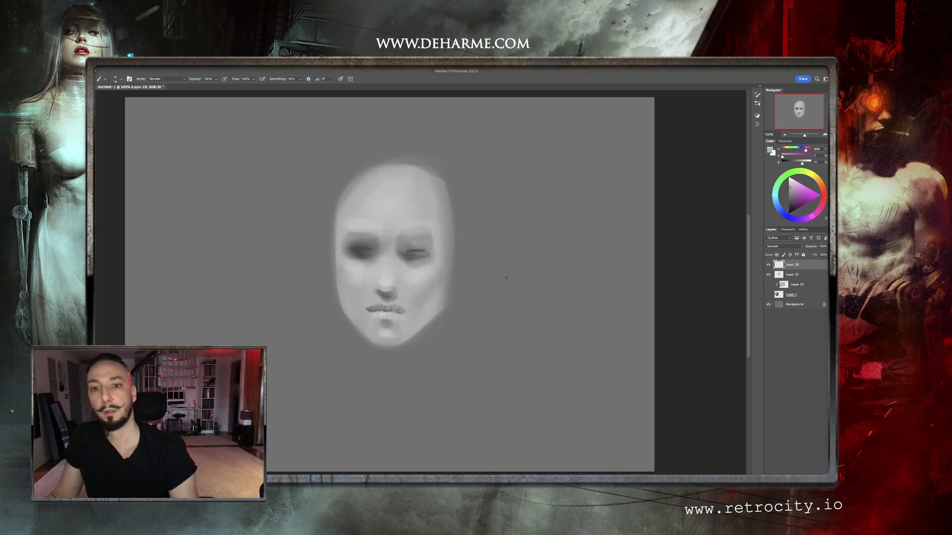
left_click(385, 311, "alt")
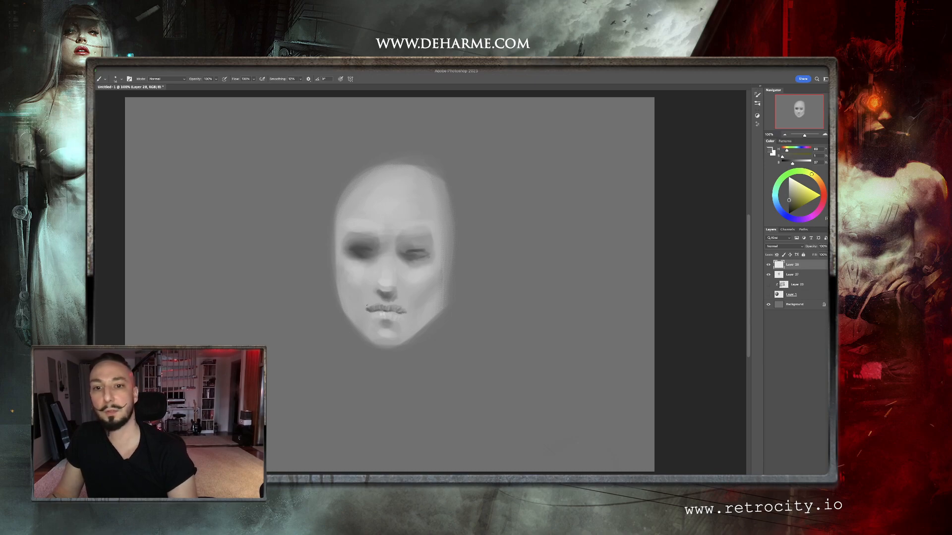
right_click(798, 270)
left_click(751, 399)
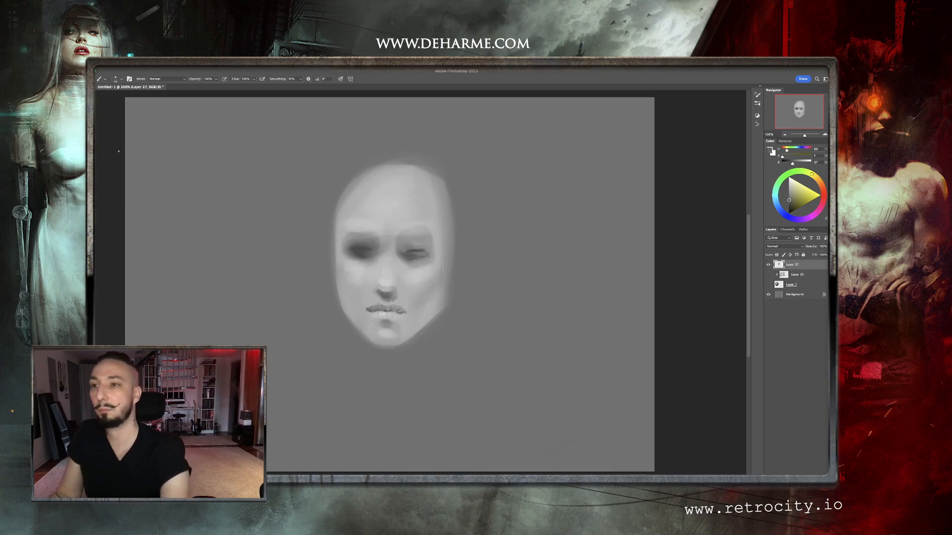
On a new layer beneath the face, block in a grey neck and shade it under the jaw with dark grey sampled from the eye socket
left_click(815, 479)
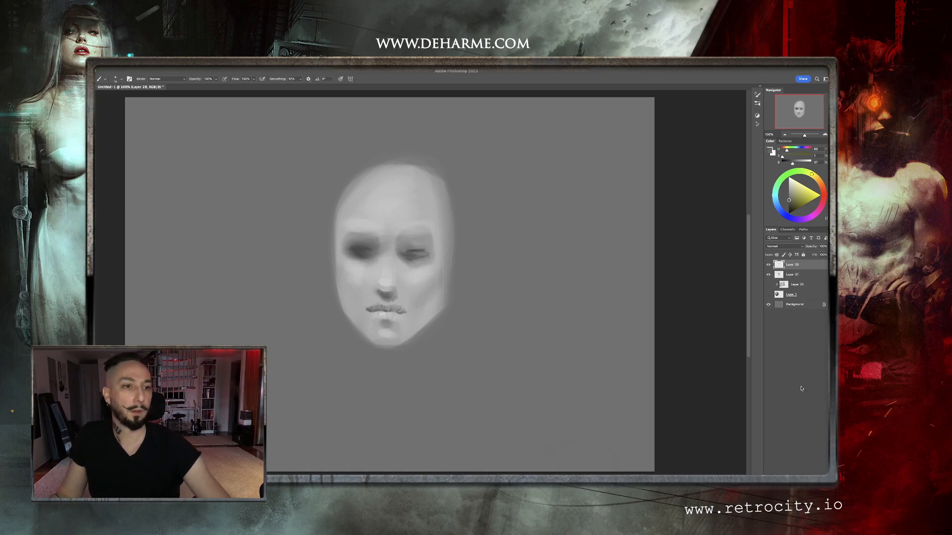
left_click_drag(783, 266, 780, 277)
left_click_drag(377, 304, 416, 305)
left_click(364, 250, "alt")
left_click(370, 272, "alt")
mouse_move(365, 323)
left_mouse_down()
mouse_move(375, 349)
mouse_move(357, 315)
mouse_move(358, 365)
mouse_move(370, 371)
mouse_move(400, 340)
mouse_move(422, 378)
mouse_move(407, 363)
mouse_move(375, 375)
mouse_move(406, 348)
mouse_move(419, 367)
mouse_move(387, 340)
mouse_move(374, 359)
mouse_move(413, 377)
left_mouse_up()
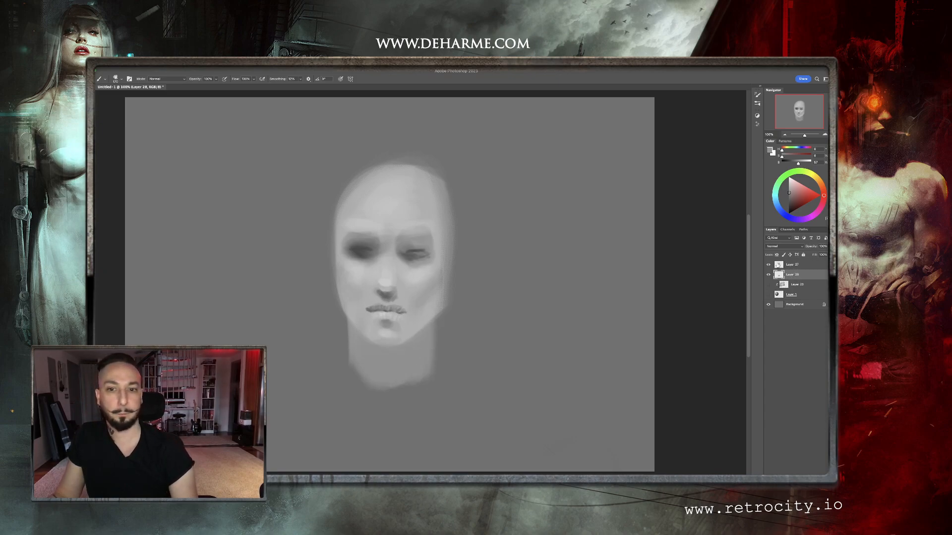
left_click(360, 248, "alt")
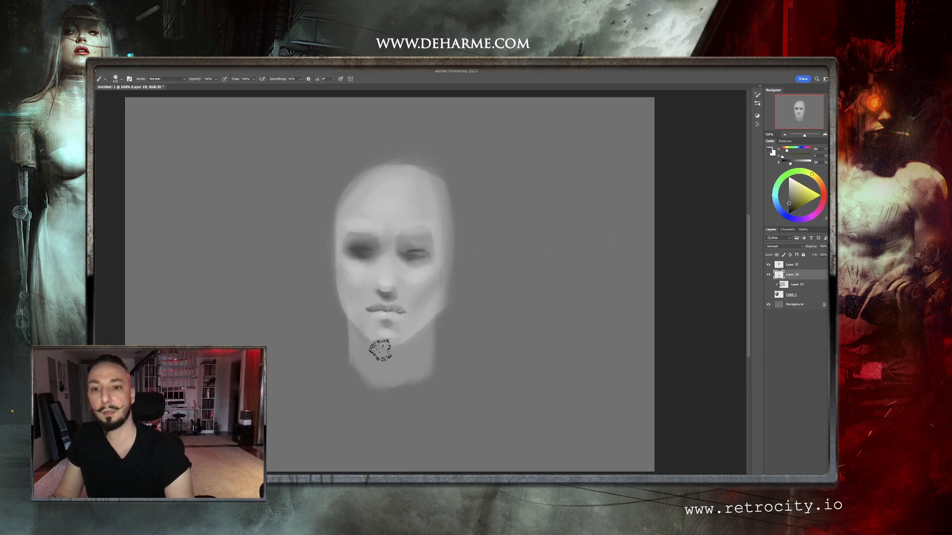
mouse_move(388, 354)
left_mouse_down()
mouse_move(422, 319)
mouse_move(385, 359)
mouse_move(424, 330)
mouse_move(370, 377)
mouse_move(393, 367)
left_mouse_up()
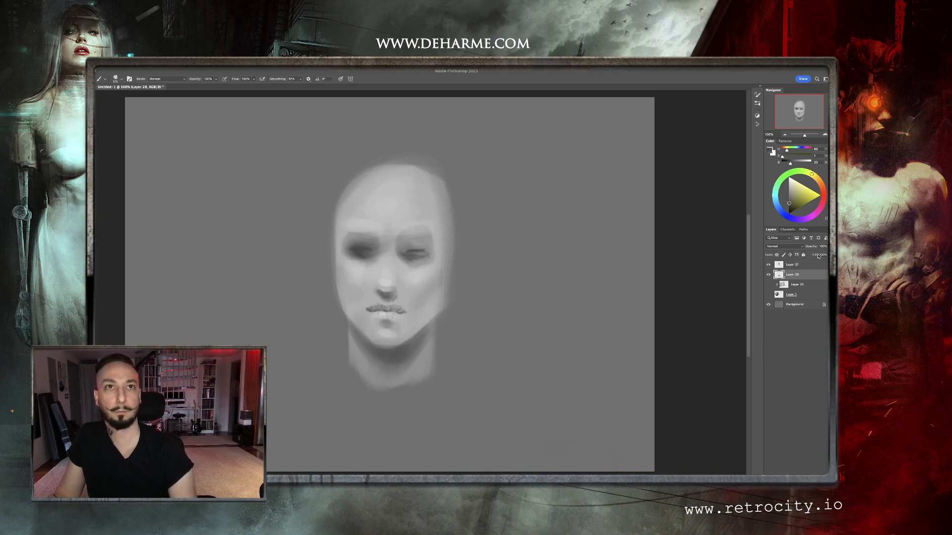
left_click(377, 246, "alt")
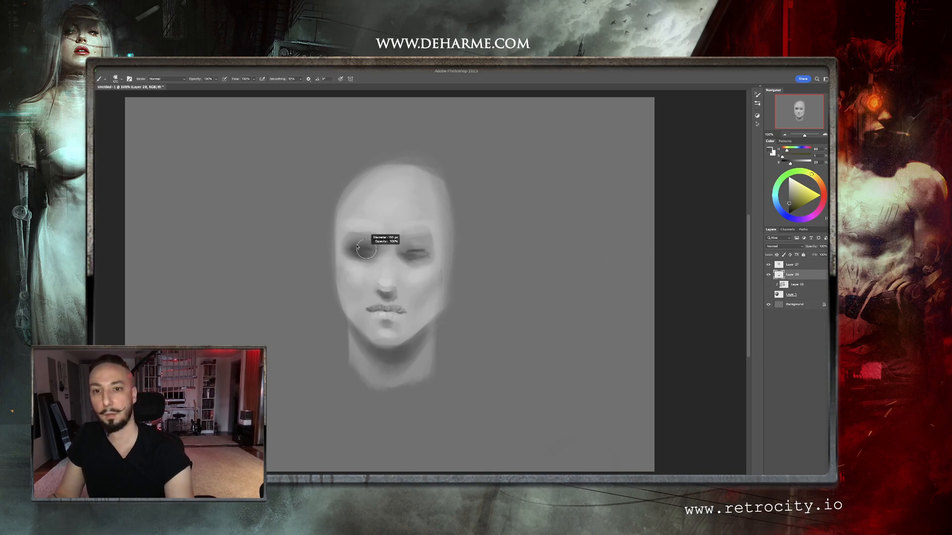
mouse_move(352, 194)
left_mouse_down("ctrl+alt")
mouse_move(338, 195)
mouse_move(347, 157)
mouse_move(505, 126)
left_mouse_up("ctrl+alt")
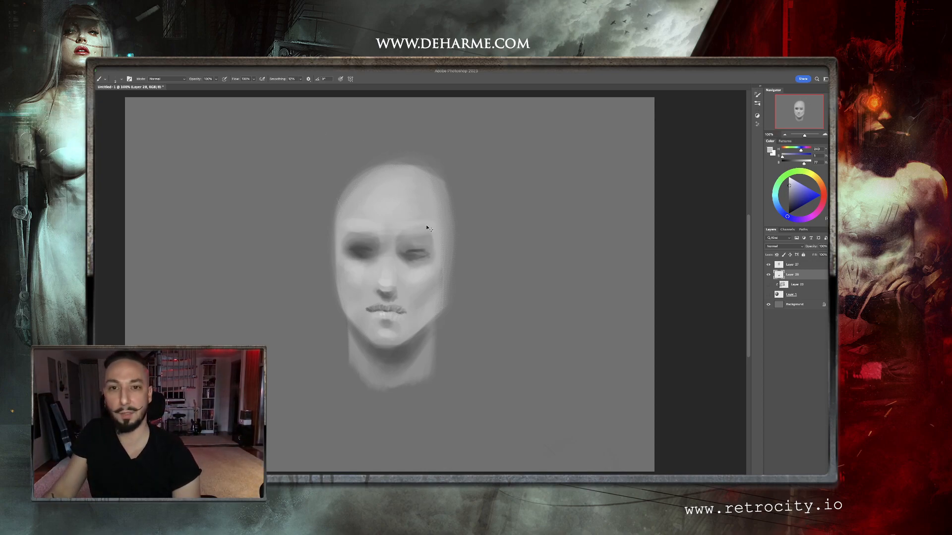
left_click_drag(367, 184, 347, 177)
left_click(361, 191, "alt")
key("super+z")
key("super+z")
key("super+z")
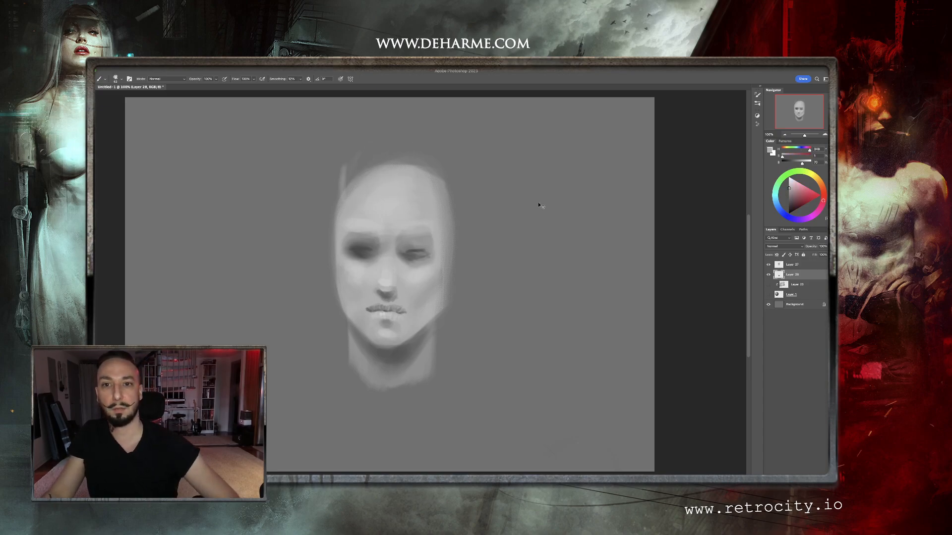
key("super+z")
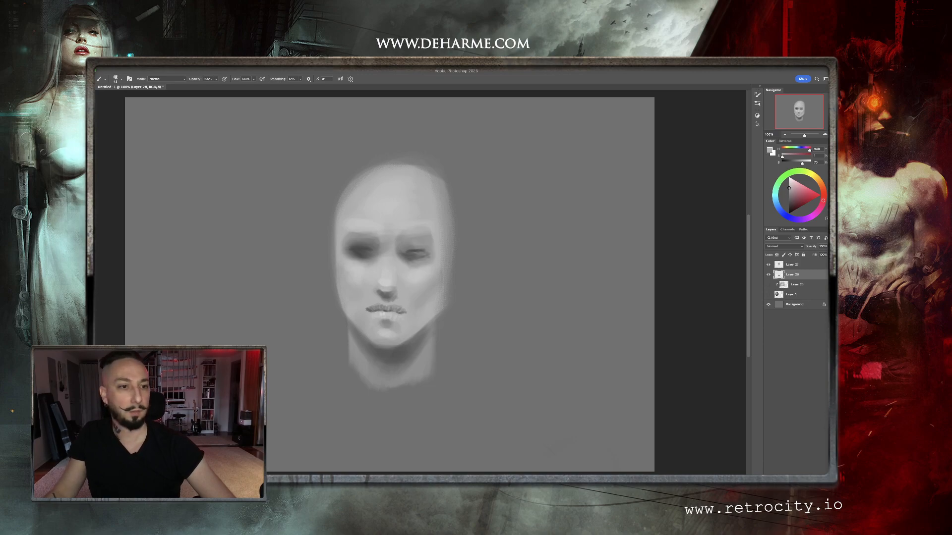
On a new layer above the face, block in loose upswept hair around the head with light greys sampled from the forehead
key("super+alt+shift+n")
left_click_drag(795, 276, 795, 261)
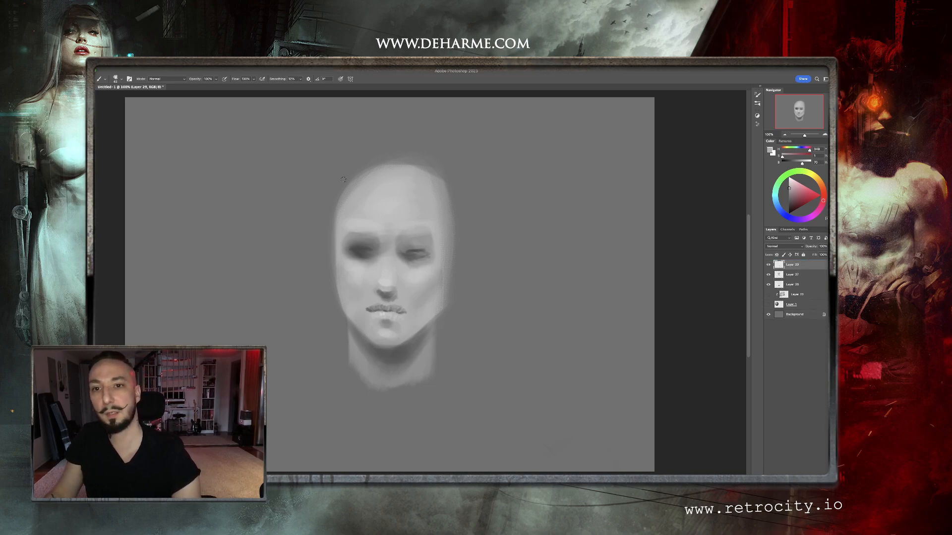
mouse_move(346, 187)
left_mouse_down()
mouse_move(368, 156)
mouse_move(385, 169)
mouse_move(448, 154)
mouse_move(459, 221)
mouse_move(452, 258)
mouse_move(455, 149)
mouse_move(441, 130)
mouse_move(466, 263)
mouse_move(421, 169)
left_mouse_up()
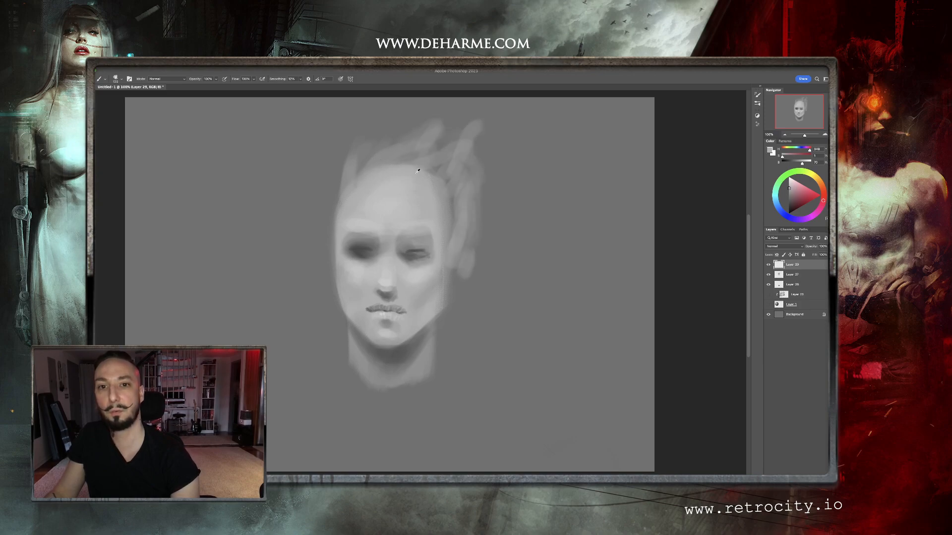
left_click(389, 178, "alt")
left_click_drag(368, 156, 338, 197)
mouse_move(417, 180)
left_mouse_down()
mouse_move(436, 182)
mouse_move(457, 164)
mouse_move(434, 240)
mouse_move(461, 207)
left_mouse_up()
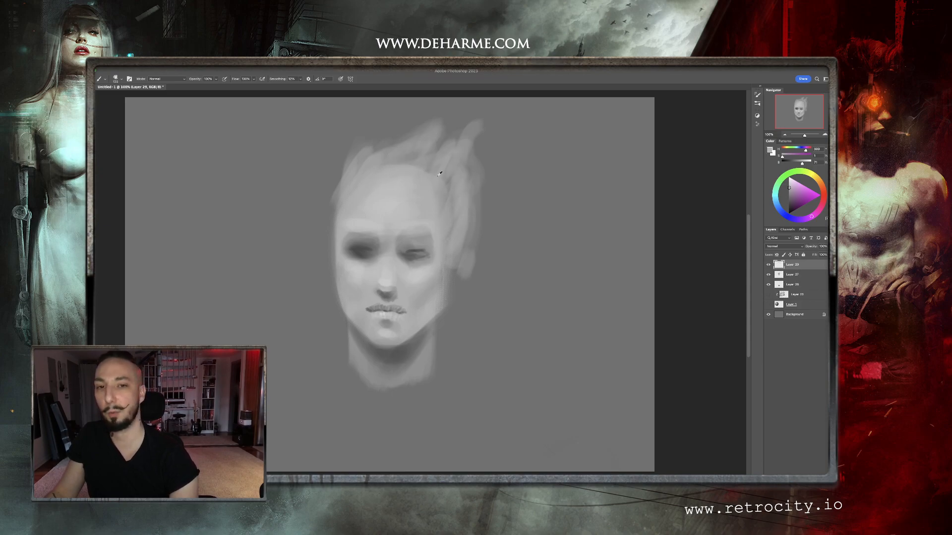
left_click(379, 170, "alt")
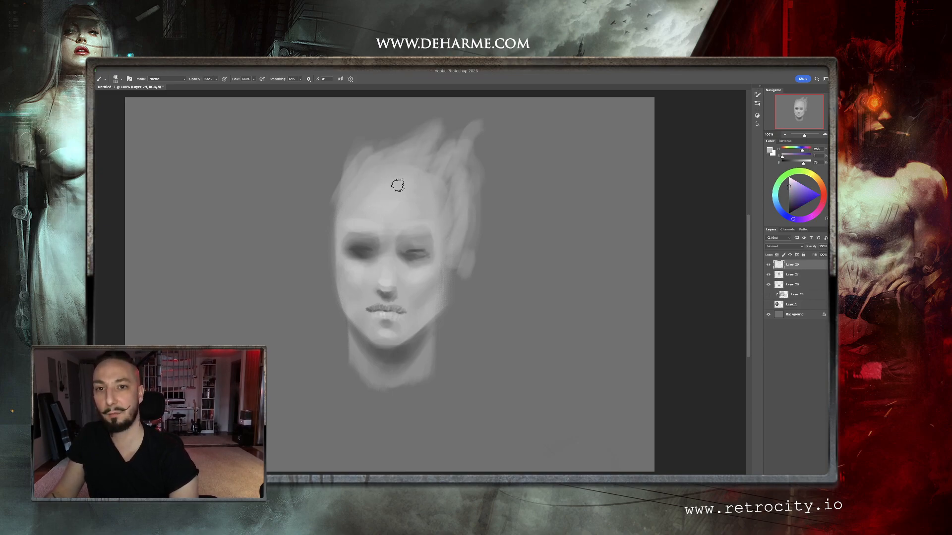
left_click(367, 214, "alt")
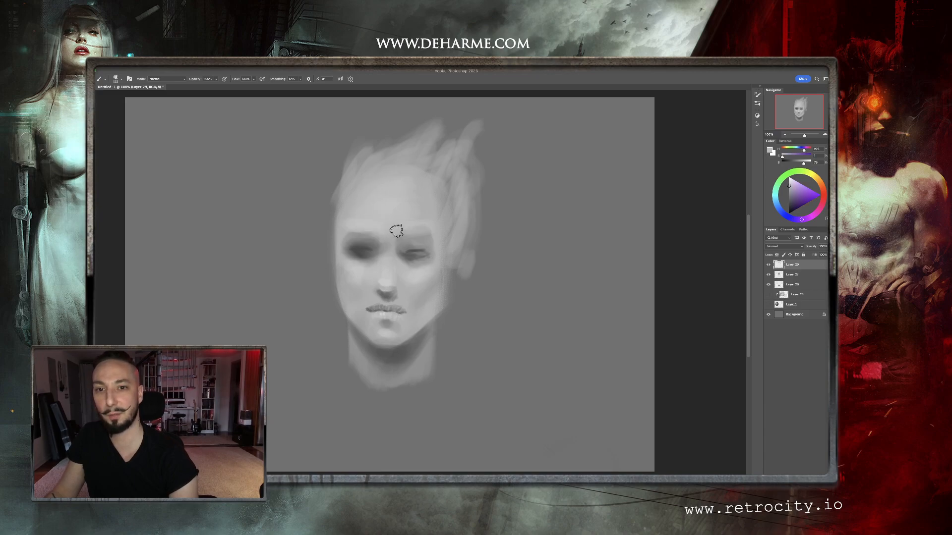
Choose a brush from the Hair brush folder and test it with curved strokes on the empty canvas beside the face
right_click(460, 164)
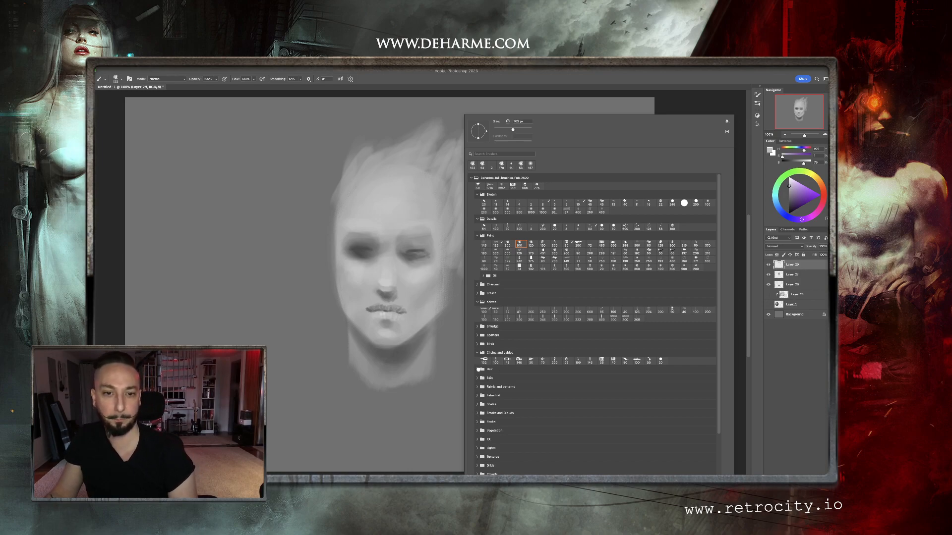
left_click(477, 369)
left_click(496, 378)
mouse_move(230, 237)
left_mouse_down()
mouse_move(293, 150)
mouse_move(320, 156)
mouse_move(199, 318)
left_mouse_up()
left_click_drag(232, 218, 228, 331)
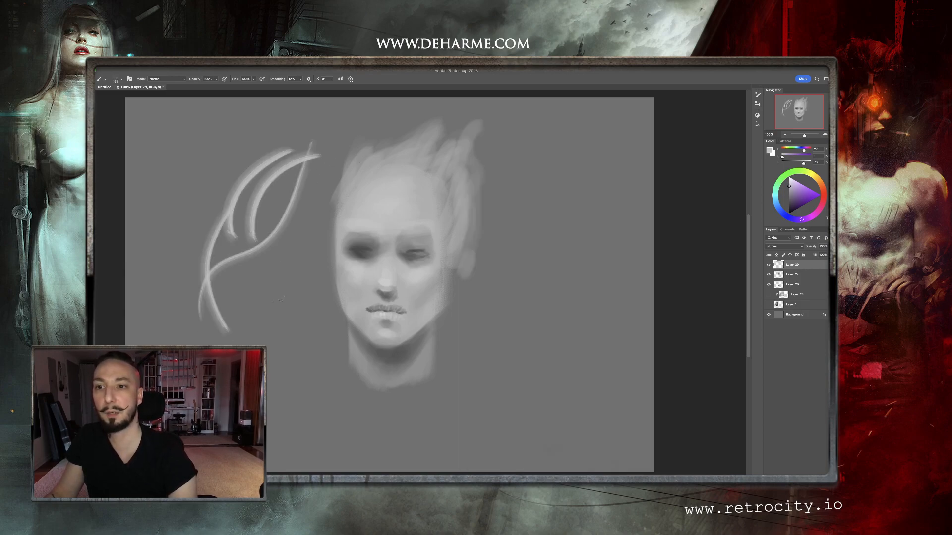
Paint upswept strands over the hair mass above the forehead with the chosen hair brush
mouse_move(358, 176)
left_mouse_down()
mouse_move(416, 143)
mouse_move(368, 170)
mouse_move(404, 141)
mouse_move(363, 144)
mouse_move(443, 121)
left_mouse_up()
left_click_drag(384, 146, 446, 114)
mouse_move(409, 155)
left_mouse_down()
mouse_move(430, 116)
mouse_move(429, 131)
left_mouse_up()
mouse_move(439, 168)
left_mouse_down()
mouse_move(467, 128)
mouse_move(413, 178)
mouse_move(468, 122)
mouse_move(415, 167)
mouse_move(445, 162)
mouse_move(448, 188)
mouse_move(465, 137)
left_mouse_up()
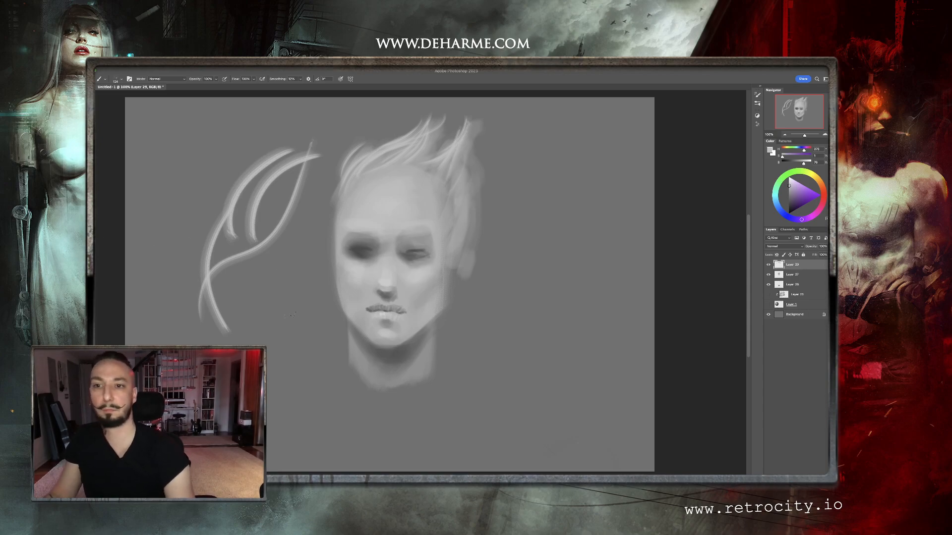
Test two more strand brushes from the Hair folder with long strokes beside the first test strokes
right_click(343, 378)
left_click(334, 377)
left_click_drag(174, 276, 189, 368)
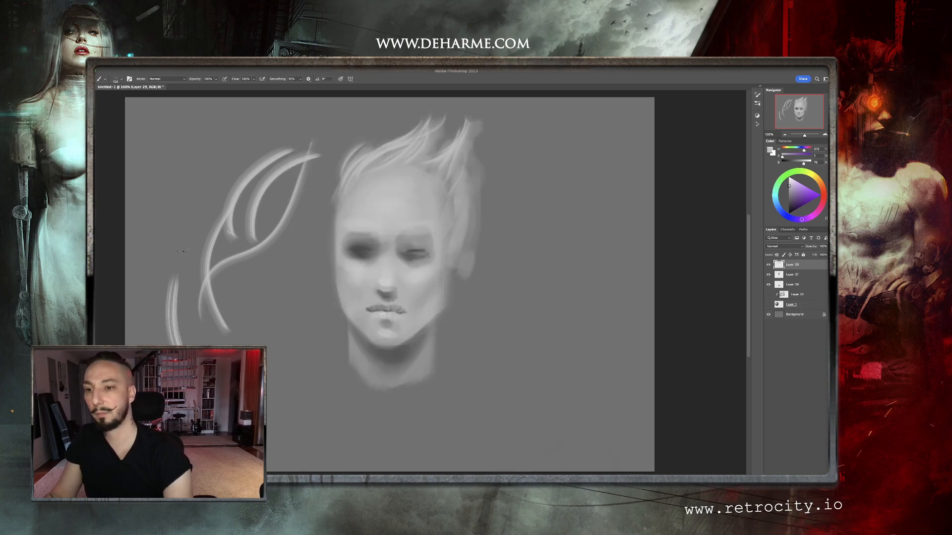
right_click(315, 362)
left_click(301, 377)
mouse_move(207, 163)
left_mouse_down()
mouse_move(223, 150)
mouse_move(188, 296)
left_mouse_up()
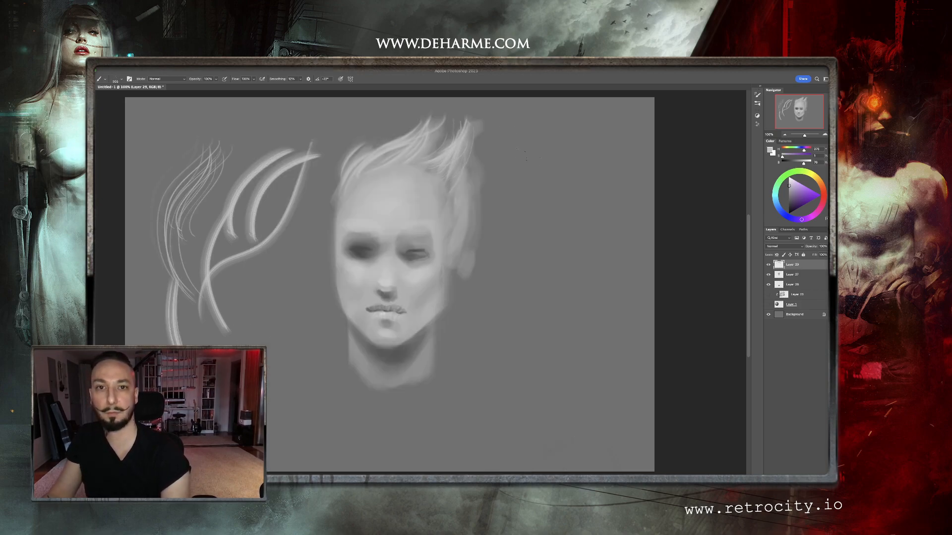
Soften the hair along the crown and both sides of the head with the Eraser and a large soft brush
key("e")
left_click(450, 132)
mouse_move(442, 116)
left_mouse_down()
mouse_move(351, 140)
mouse_move(324, 179)
mouse_move(333, 190)
mouse_move(401, 122)
mouse_move(376, 188)
mouse_move(440, 176)
mouse_move(468, 163)
mouse_move(480, 111)
mouse_move(475, 207)
mouse_move(488, 142)
mouse_move(471, 283)
mouse_move(443, 264)
left_mouse_up()
left_click_drag(479, 169, 483, 218)
mouse_move(383, 141)
left_mouse_down()
mouse_move(361, 146)
mouse_move(339, 182)
left_mouse_up()
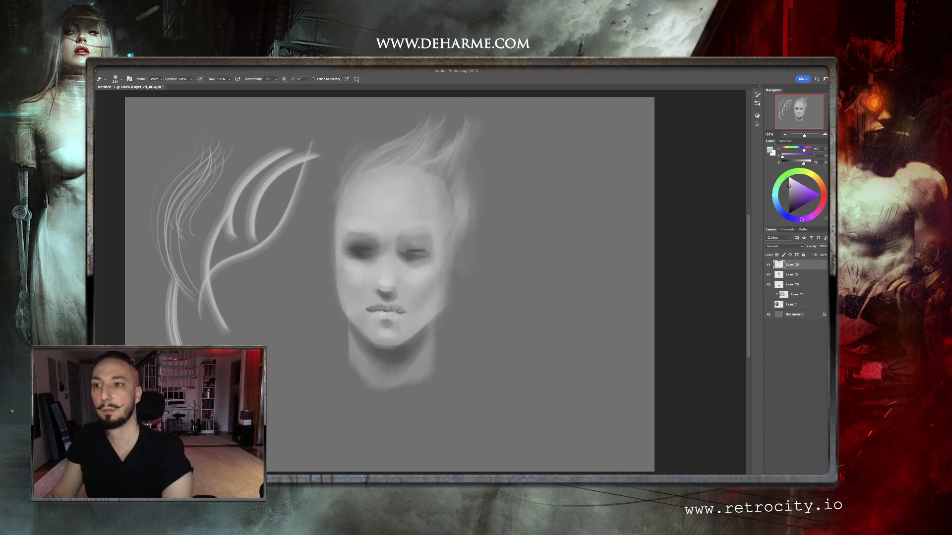
On a new layer, paint hair strands along the left temple and crown with a hair brush and grey sampled from the hairline
key("b")
key("ctrl+shift+alt+n")
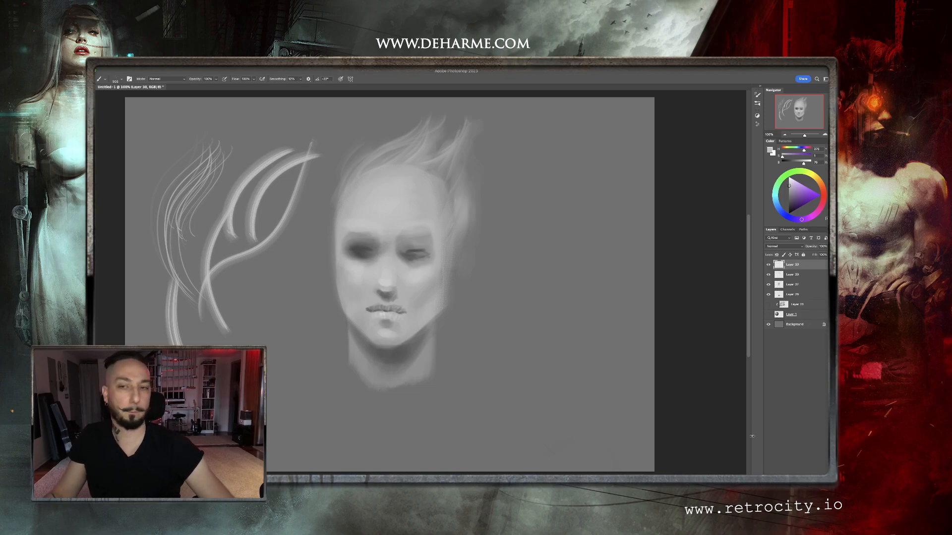
right_click(407, 282)
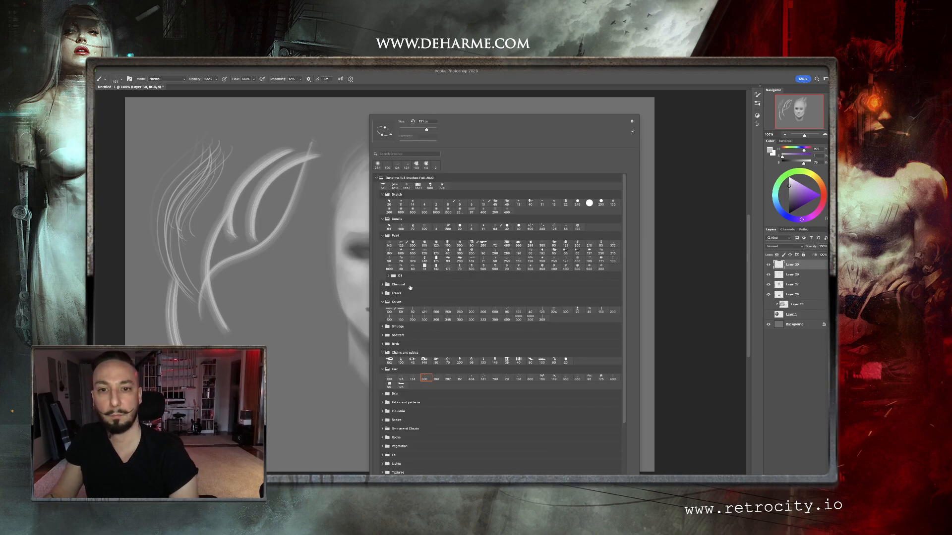
left_click(404, 378)
left_click(350, 193, "alt")
left_click_drag(344, 191, 391, 158)
mouse_move(333, 231)
left_mouse_down()
mouse_move(322, 201)
mouse_move(348, 171)
left_mouse_up()
left_click_drag(336, 192, 324, 227)
mouse_move(360, 152)
left_mouse_down()
mouse_move(323, 199)
mouse_move(356, 158)
mouse_move(438, 123)
mouse_move(390, 120)
left_mouse_up()
left_click_drag(381, 143, 376, 126)
Paint wavy strands down the right side of the head with the same hair brush
mouse_move(449, 285)
left_mouse_down()
mouse_move(476, 186)
mouse_move(483, 240)
left_mouse_up()
mouse_move(475, 190)
left_mouse_down()
mouse_move(467, 236)
mouse_move(482, 170)
left_mouse_up()
left_click_drag(478, 152, 479, 212)
left_click_drag(467, 180, 463, 197)
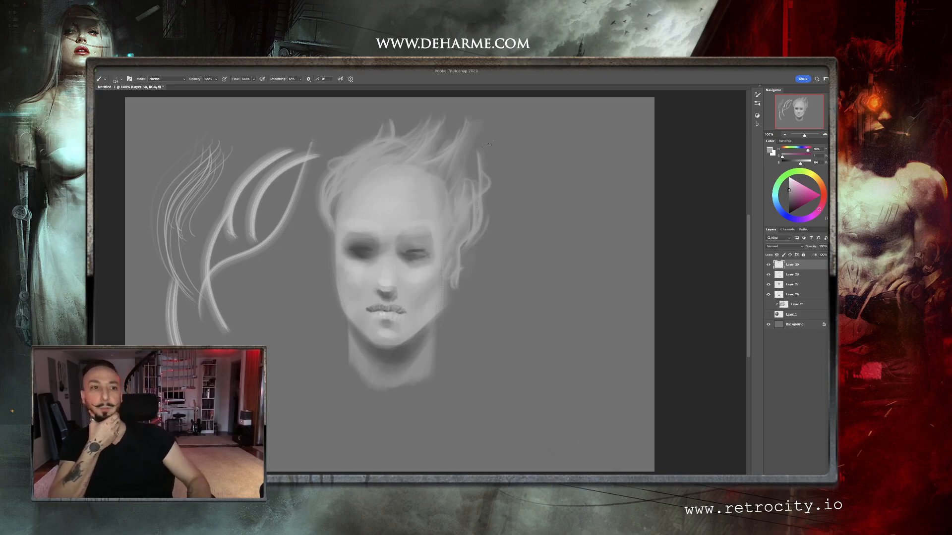